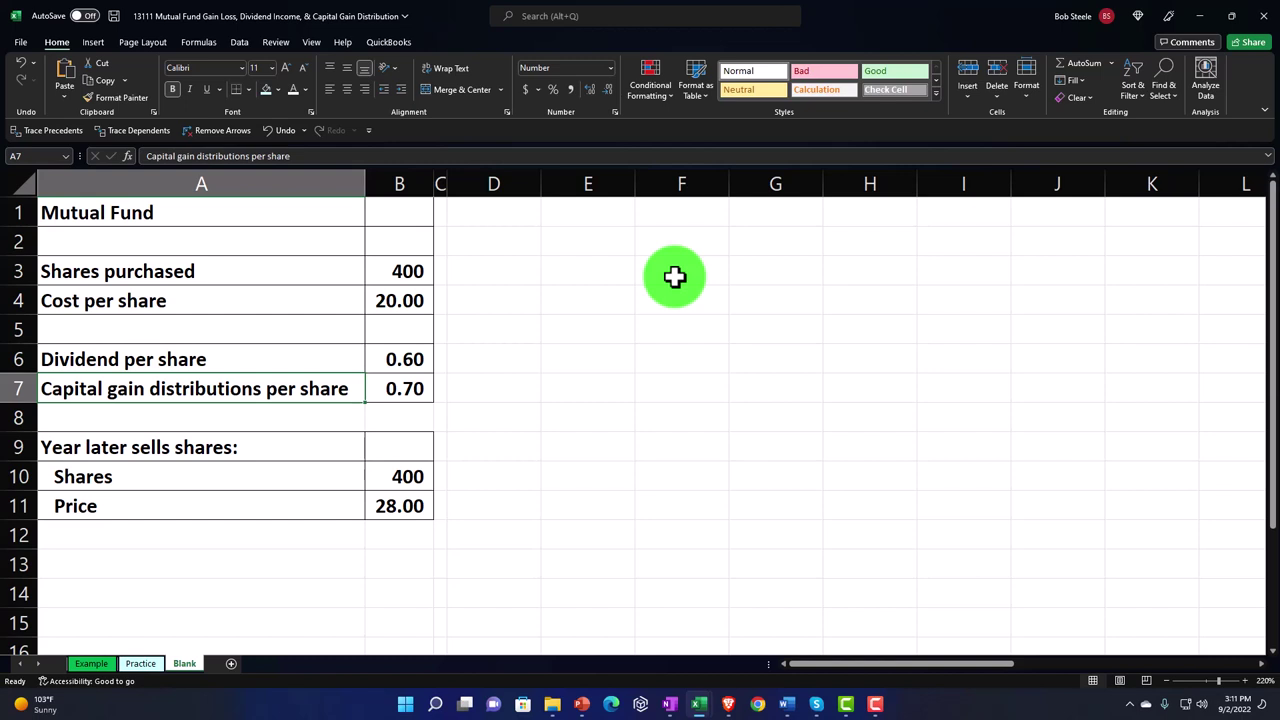
- Examine the mutual fund's purchase, dividend, capital gain distribution and sale figures in column B
left_click(414, 271)
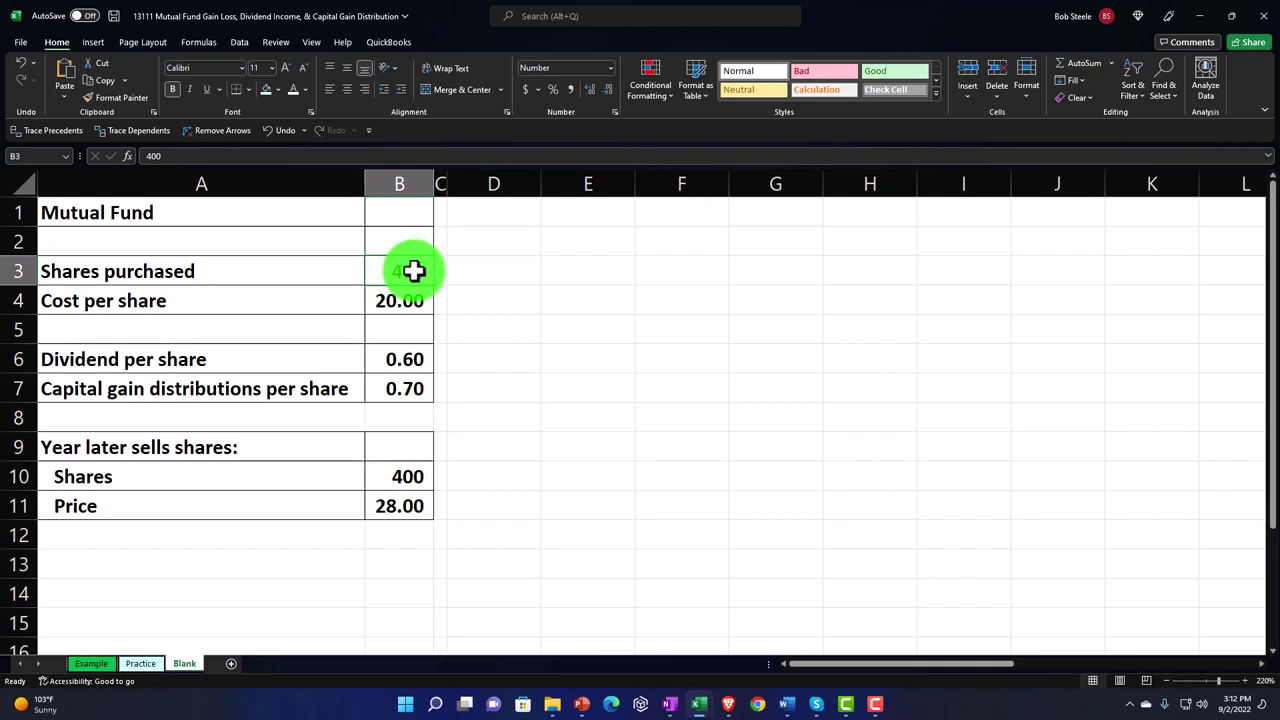
key("Down")
key("Down")
key("Down")
key("Down")
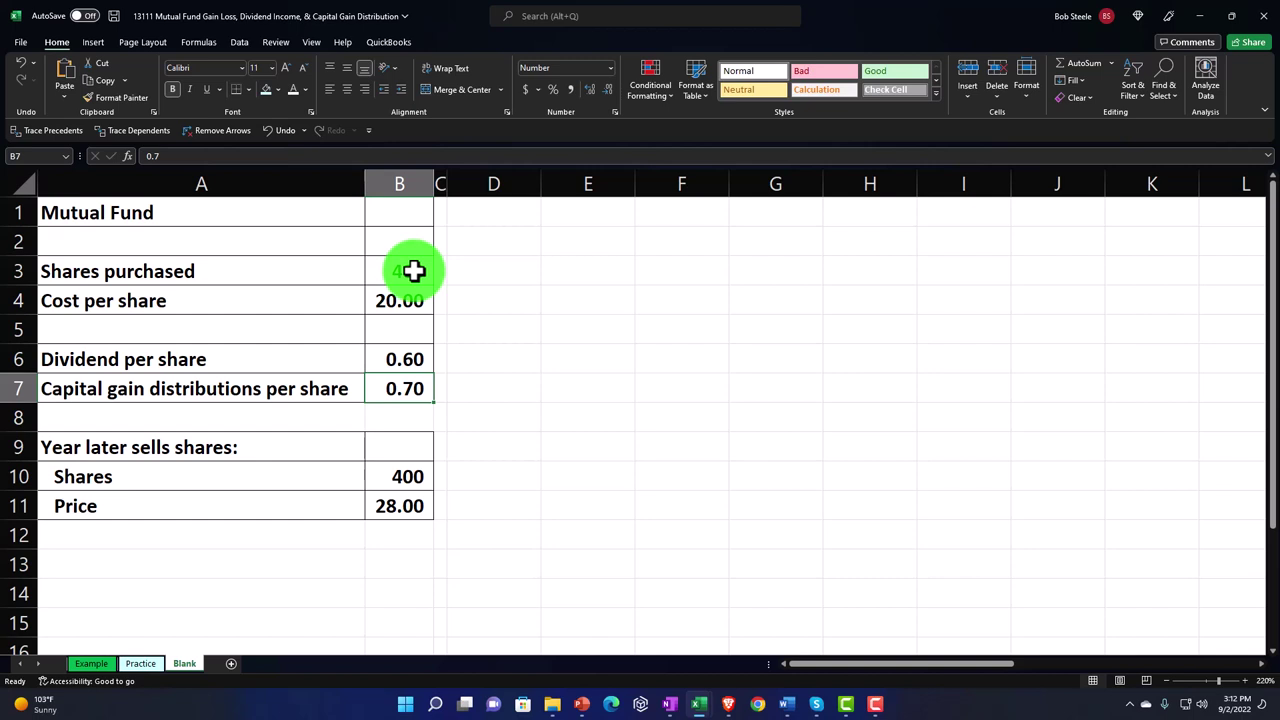
key("Up")
key("Down")
left_click(418, 356)
key("Down")
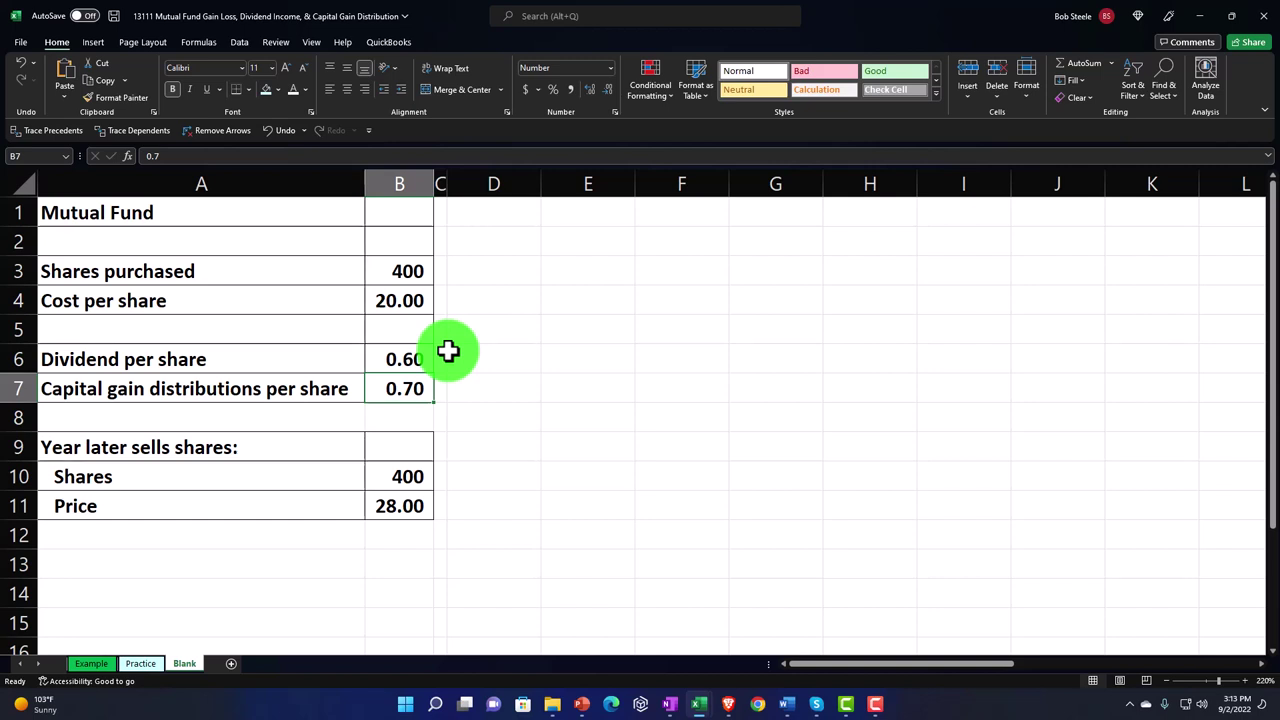
key("Down")
key("Down")
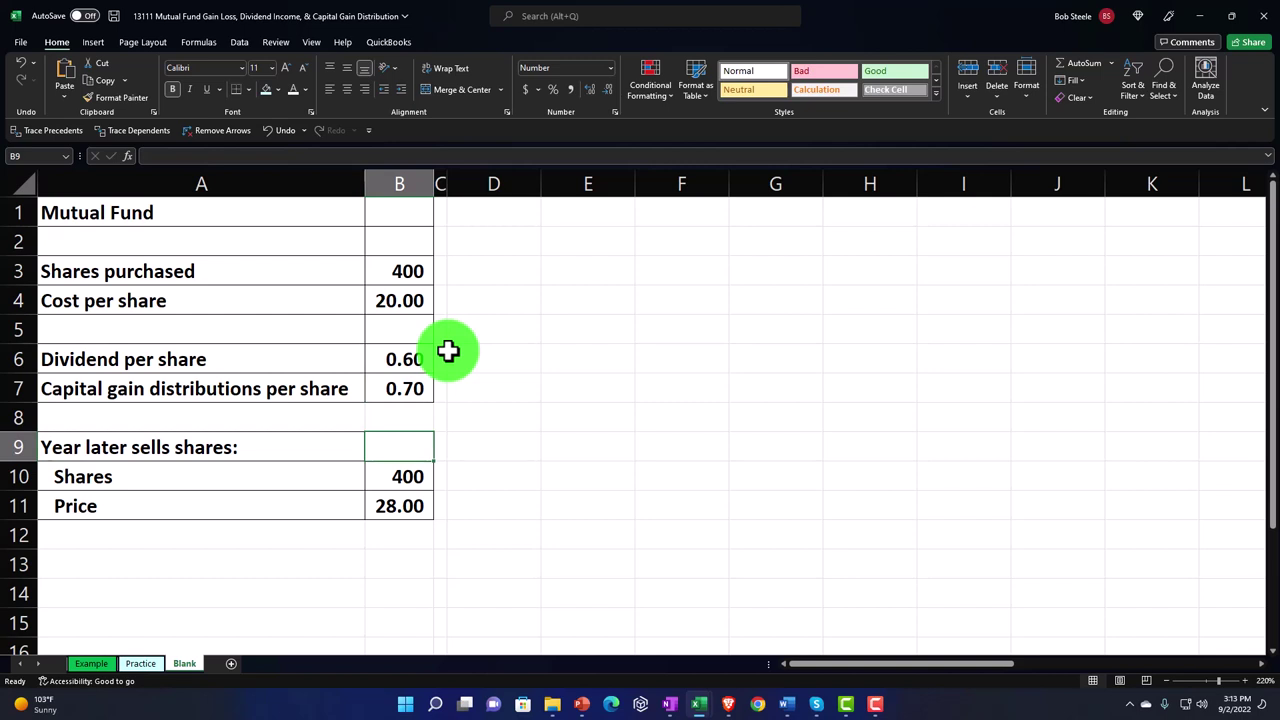
key("Down")
key("Down")
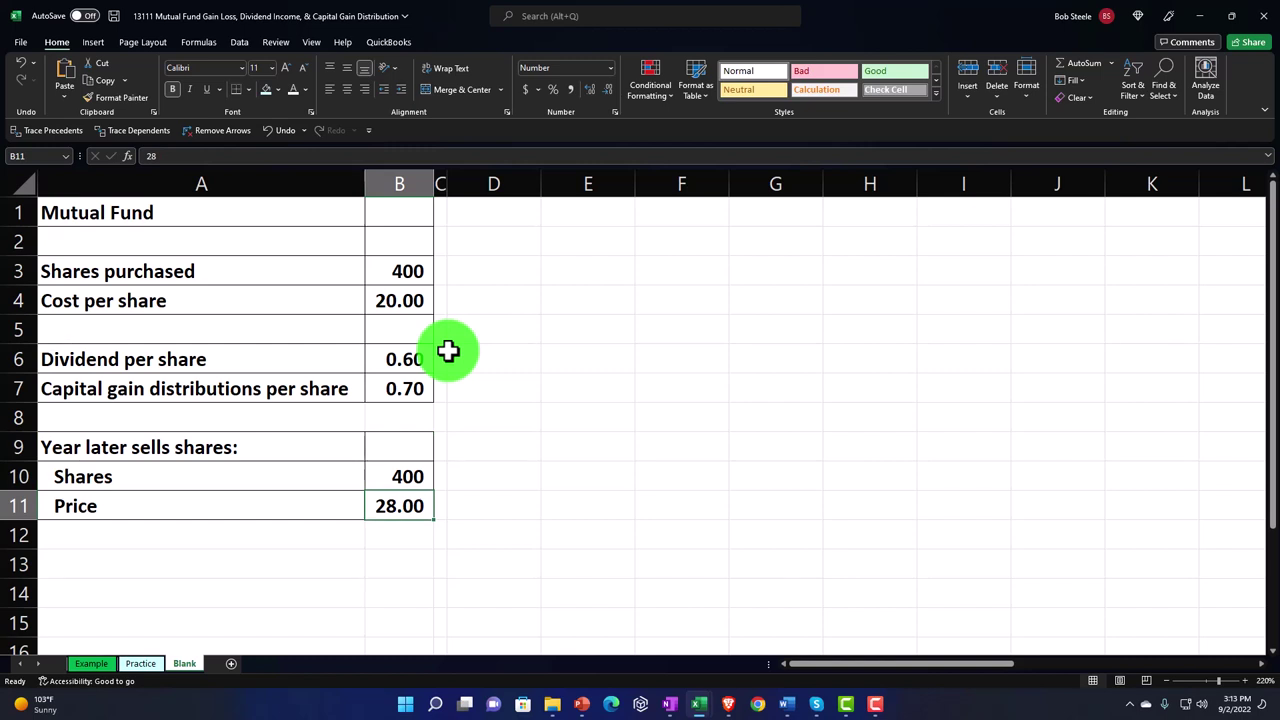
left_click(426, 271)
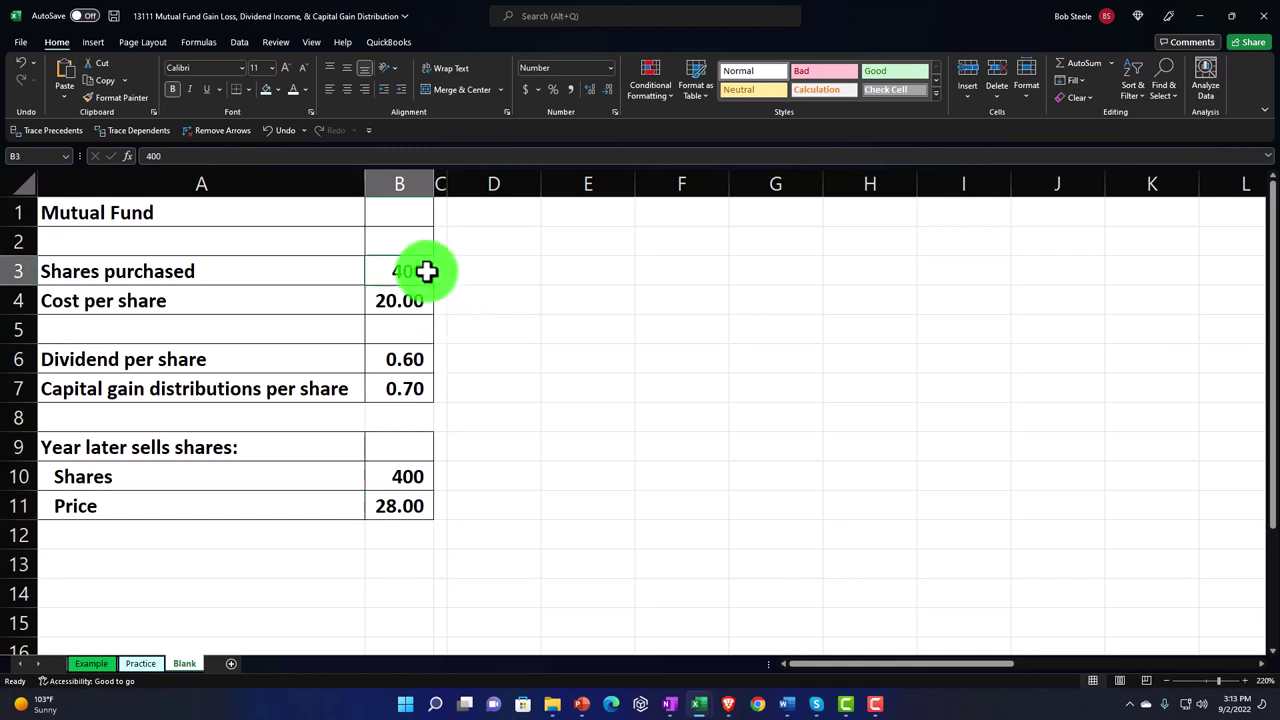
left_click(424, 478)
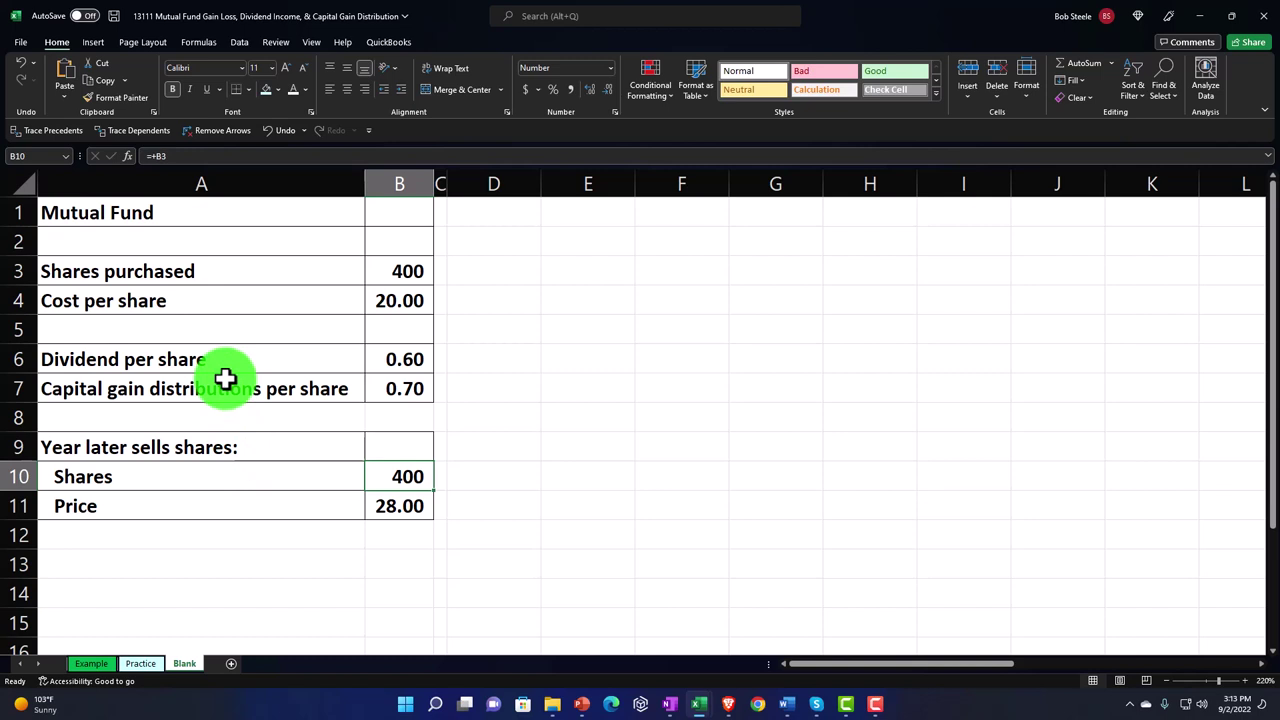
- Enter the heading "Total Cost" in D1 and widen column D
left_click(480, 215)
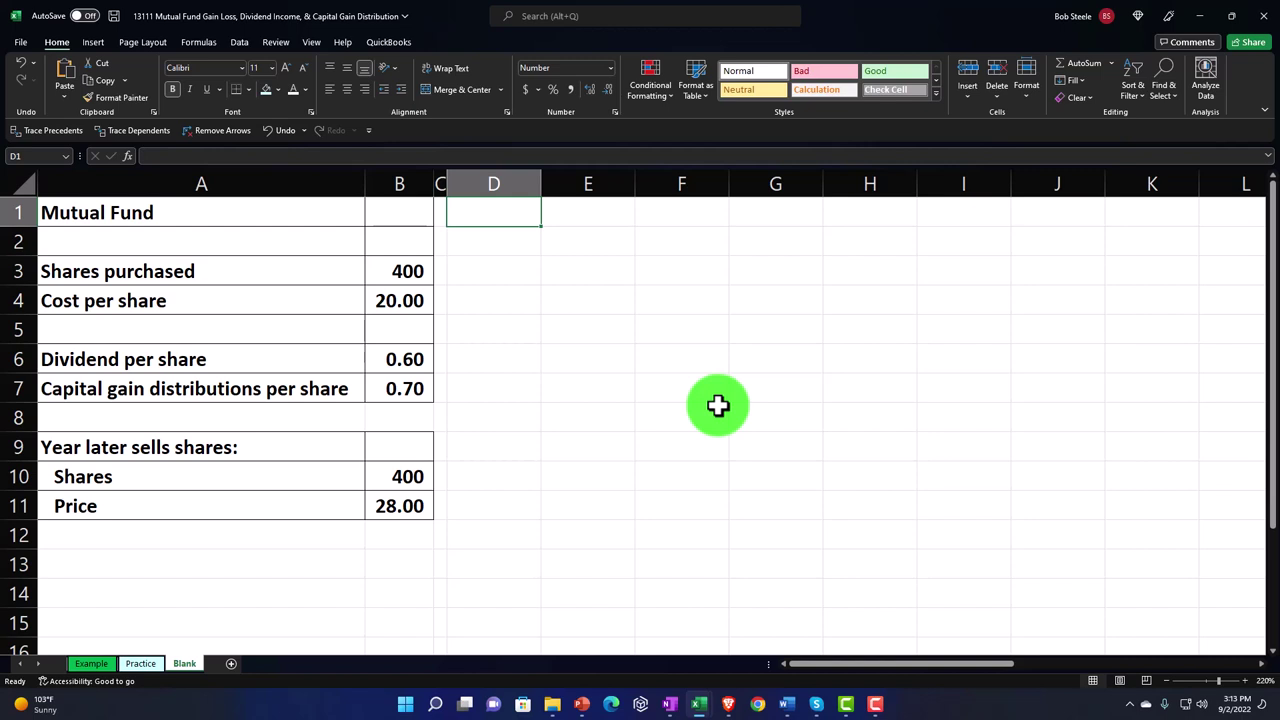
type("Total Cost")
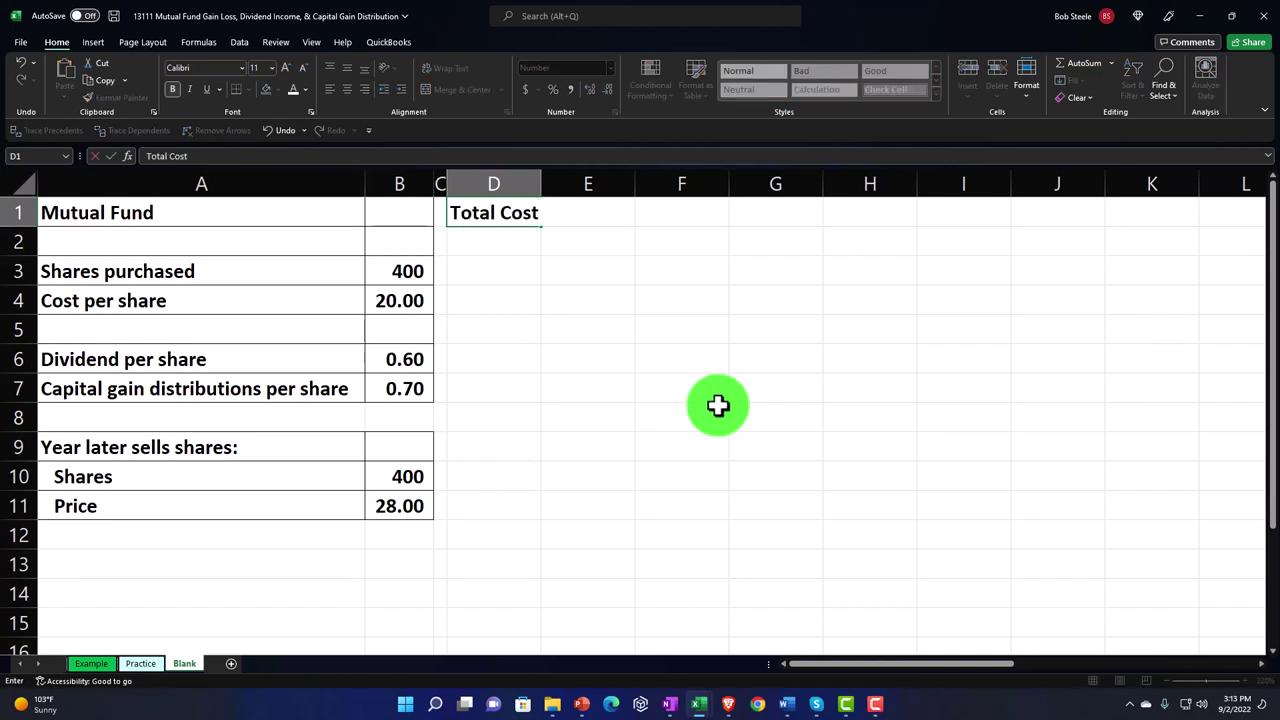
key("Return")
left_click_drag(541, 185, 646, 206)
- Format the heading cells D1:E1 with a black fill and white font
left_click(553, 212)
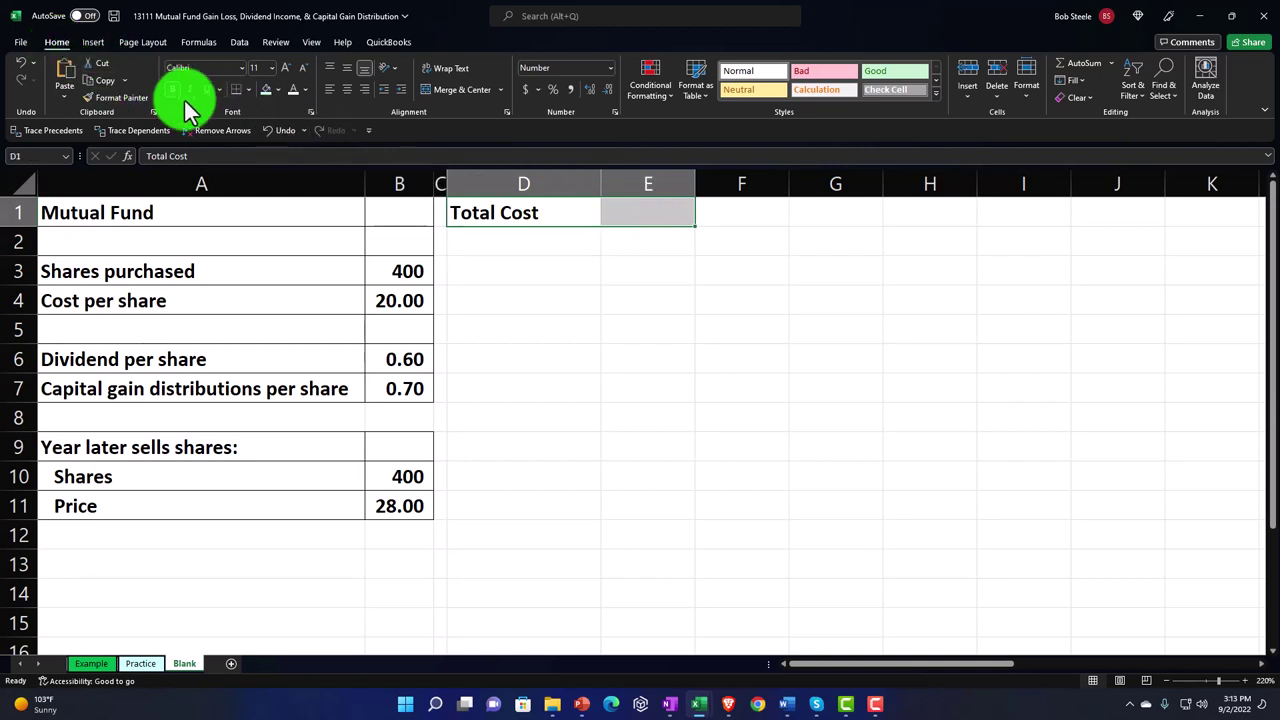
left_click(279, 92)
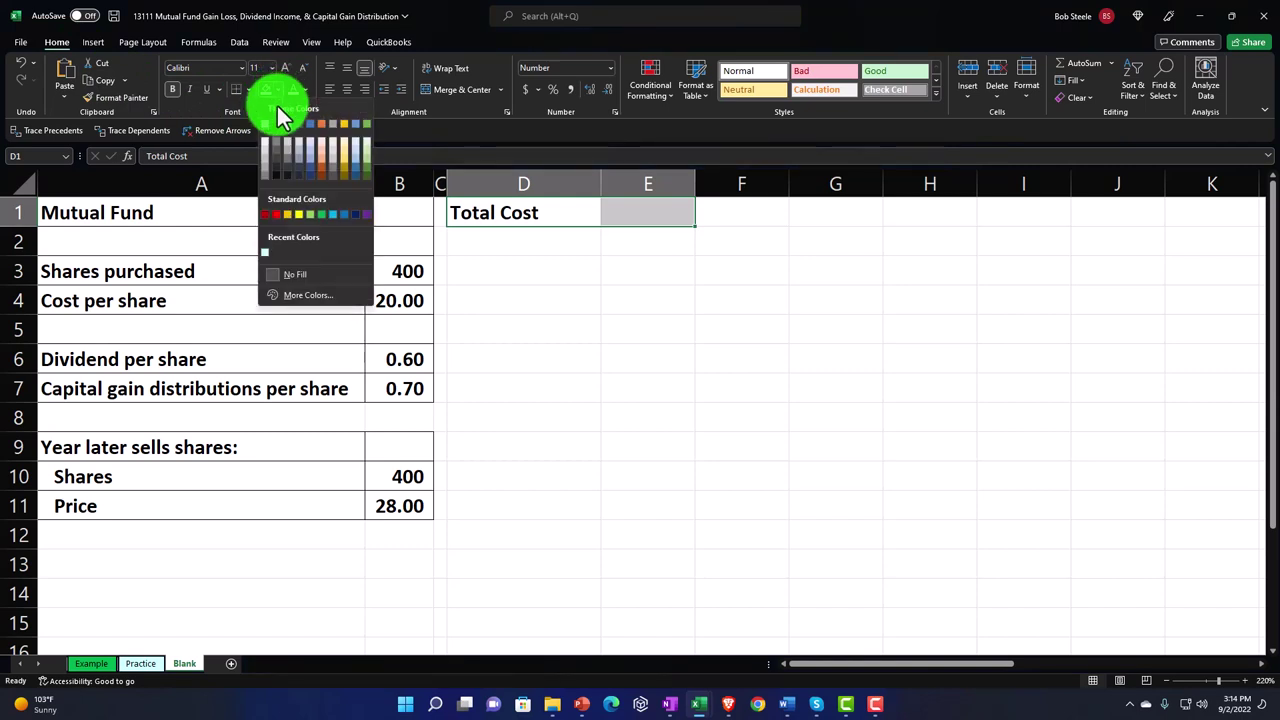
left_click(276, 121)
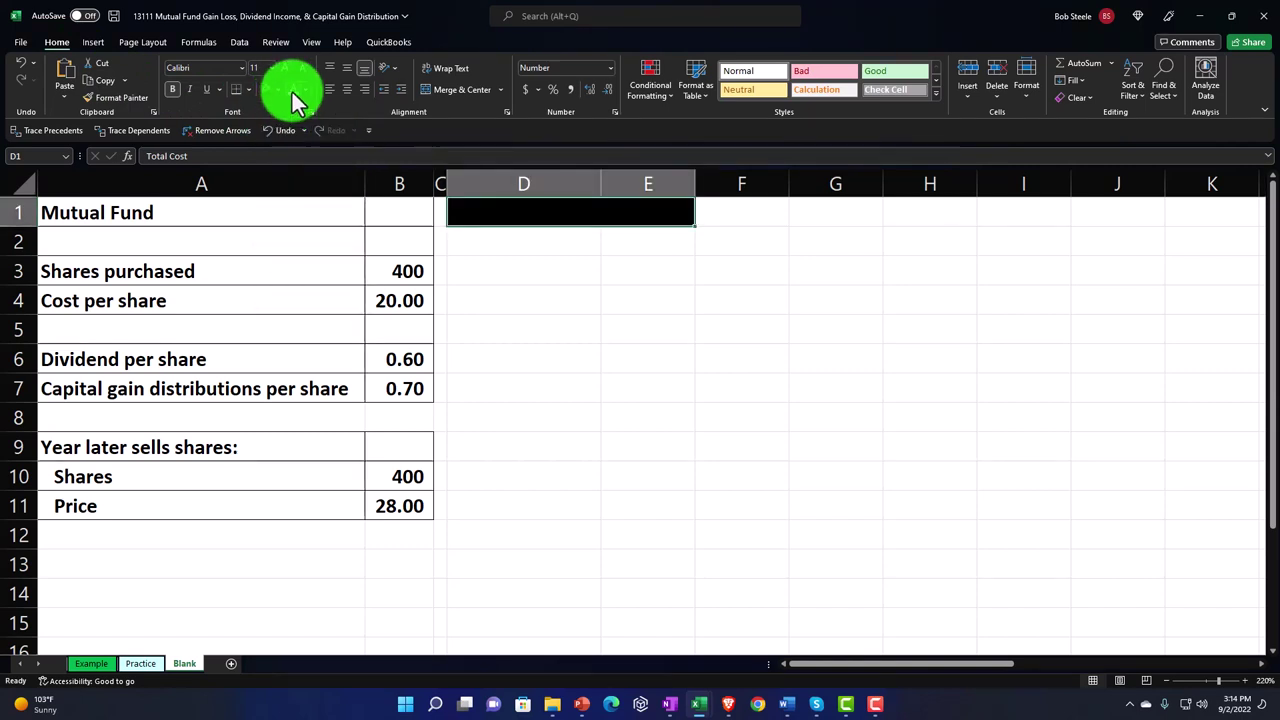
left_click(292, 92)
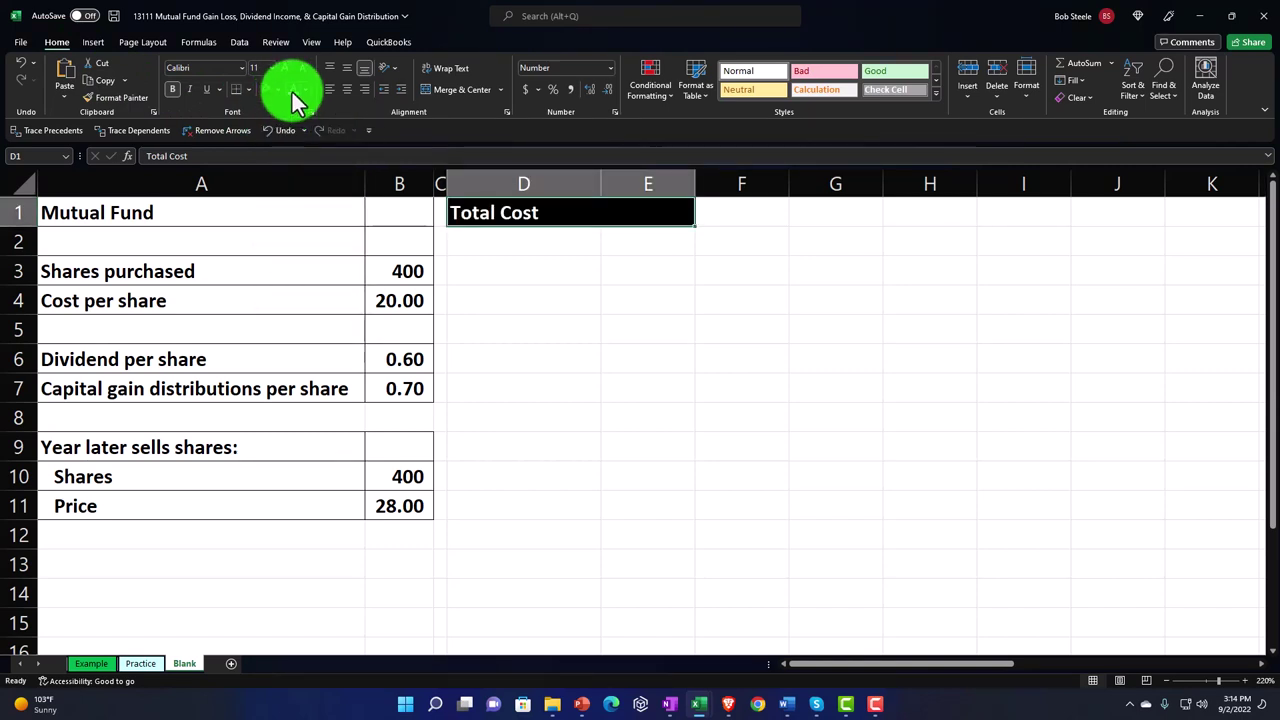
key("Return")
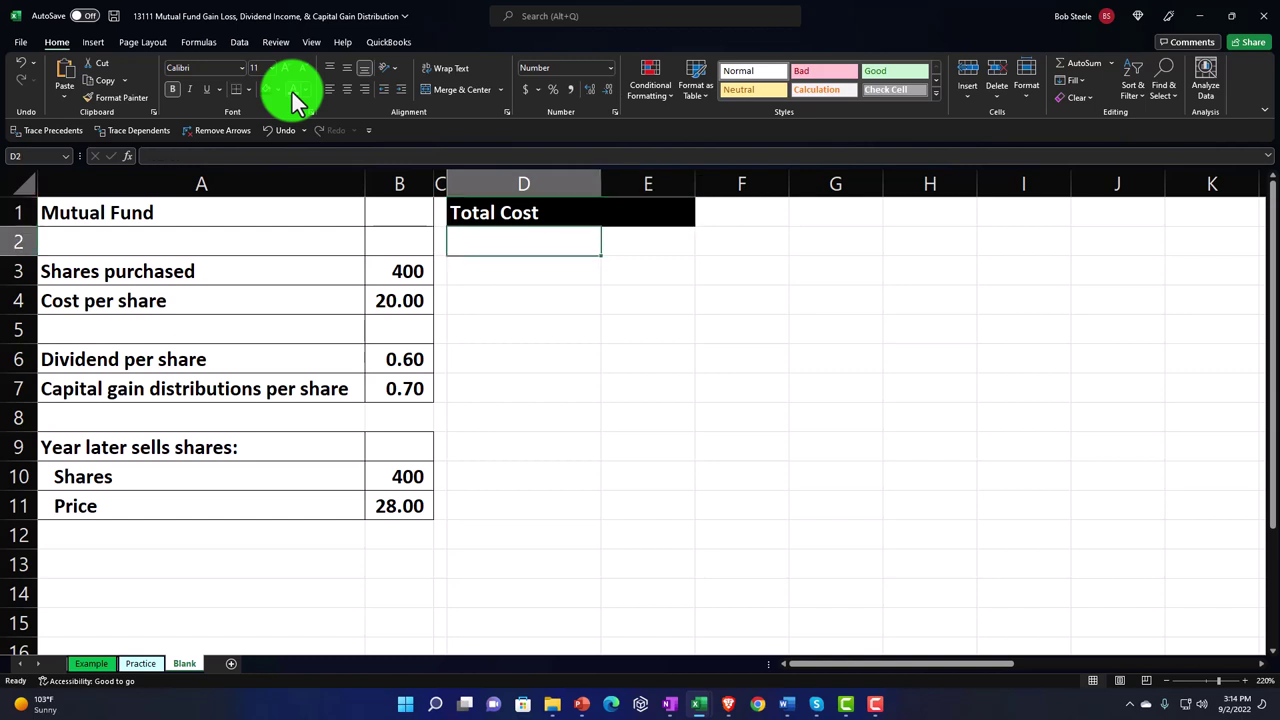
- Link D2 to the shares purchased label with =A3
type("=")
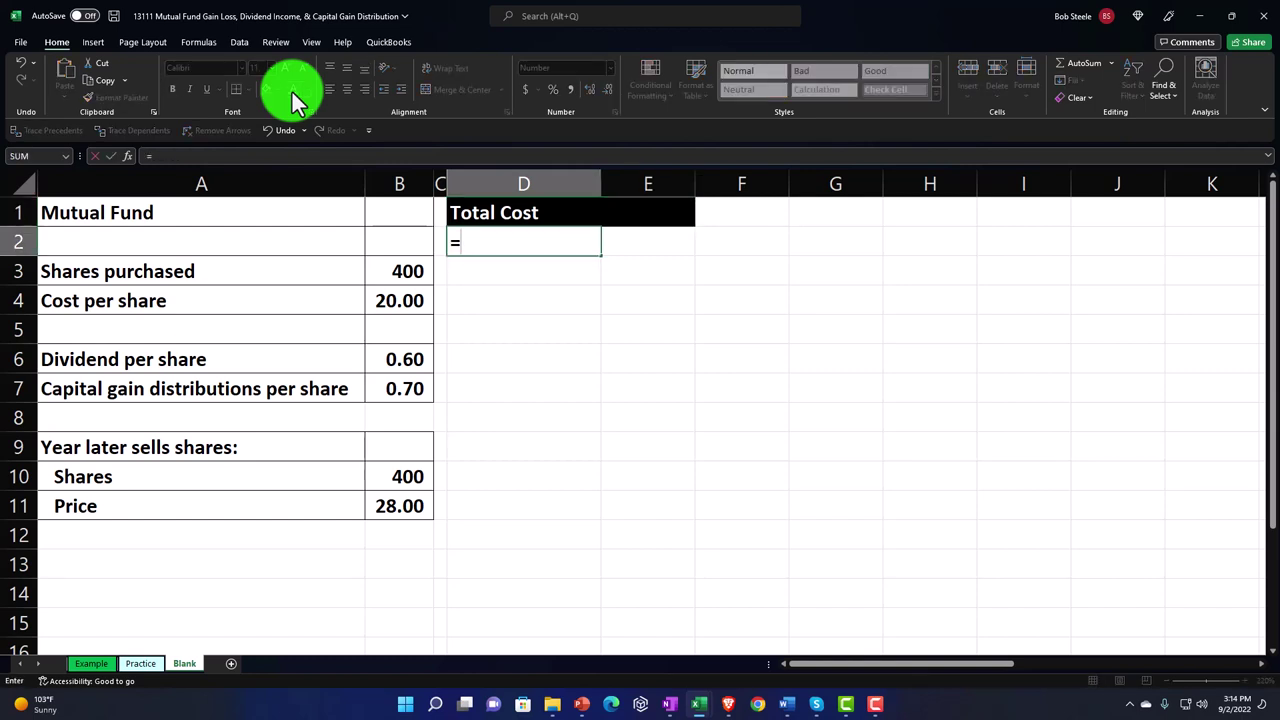
key("Left")
key("Left")
key("Left")
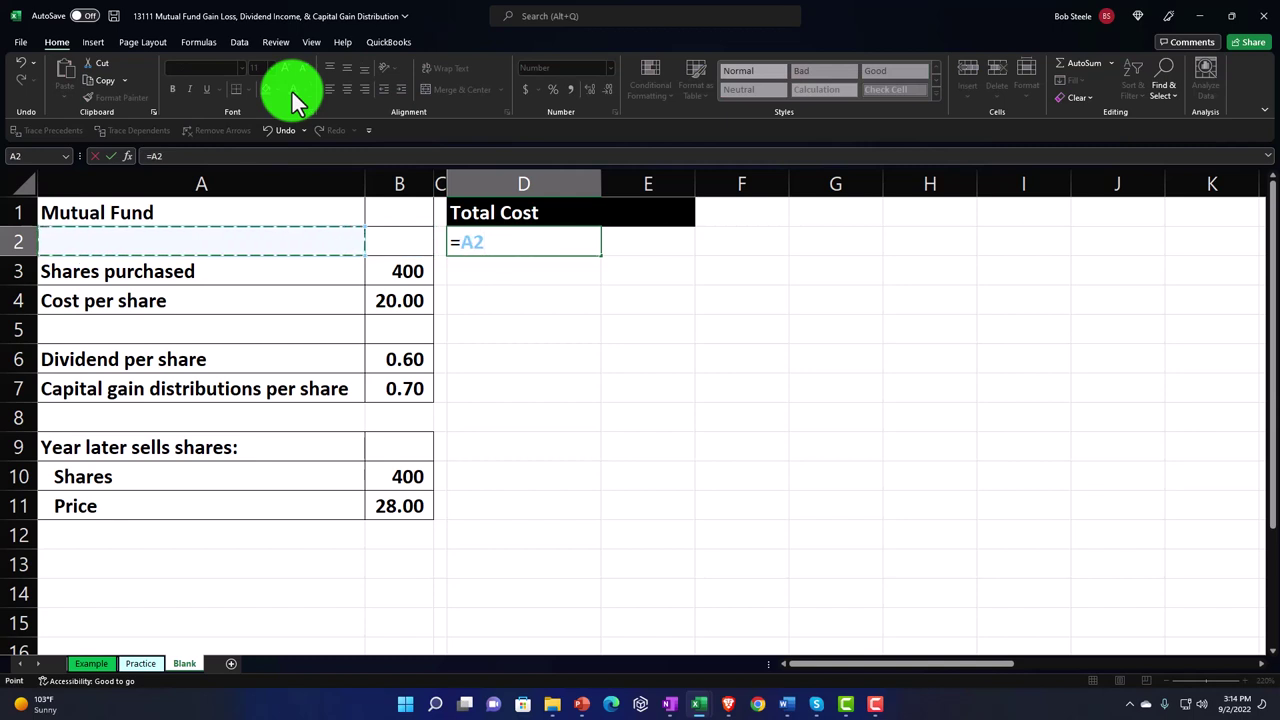
key("Down")
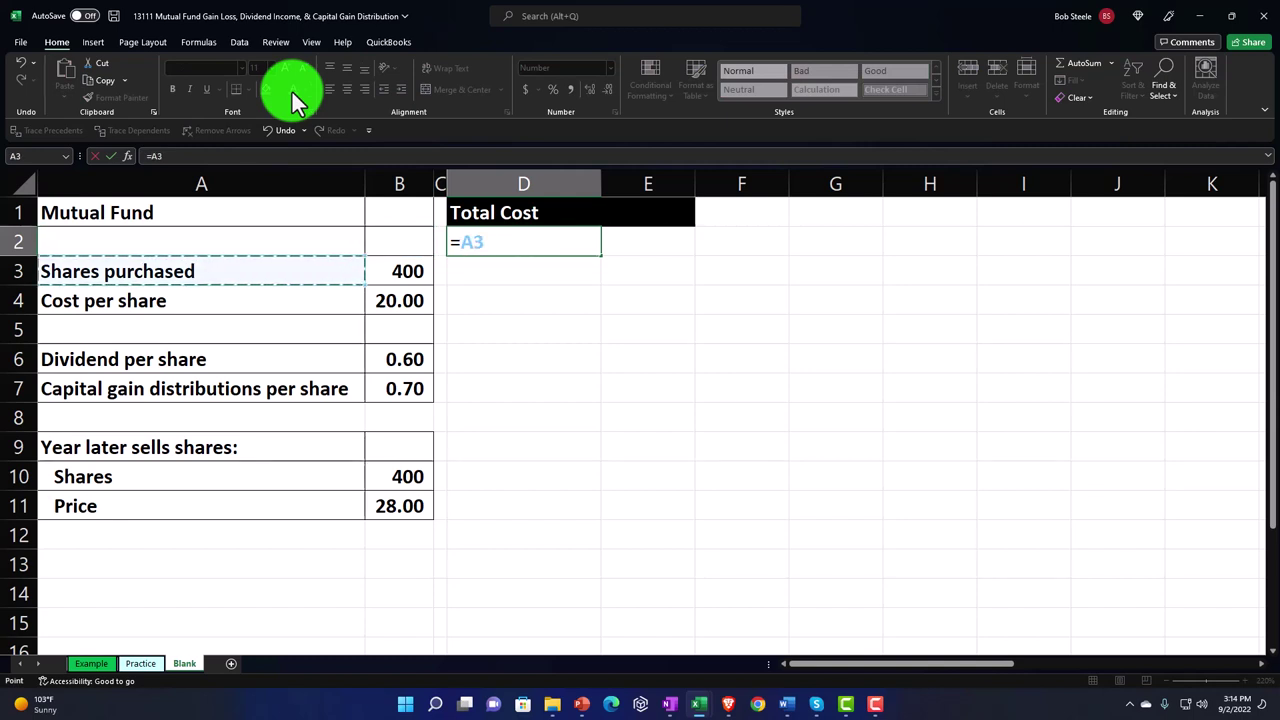
key("Tab")
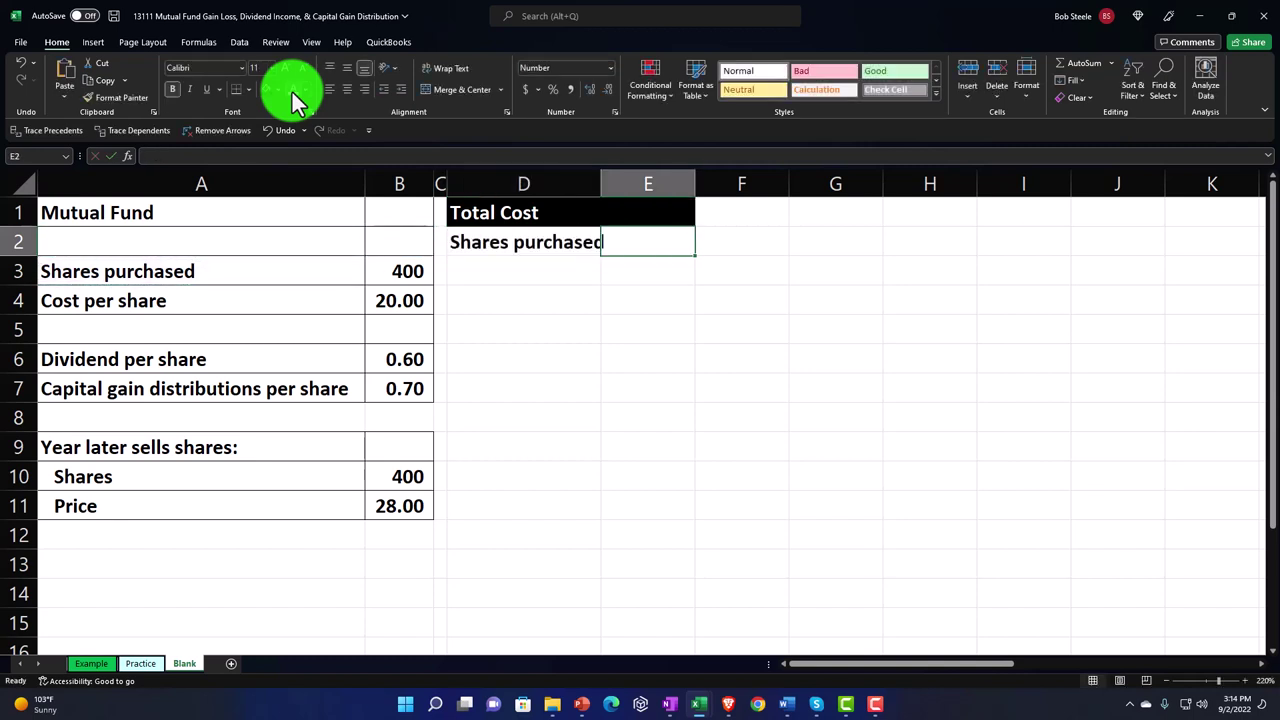
- Link E2 to the number of shares purchased with =B3
type("=")
key("Left")
key("Left")
key("Left")
key("Down")
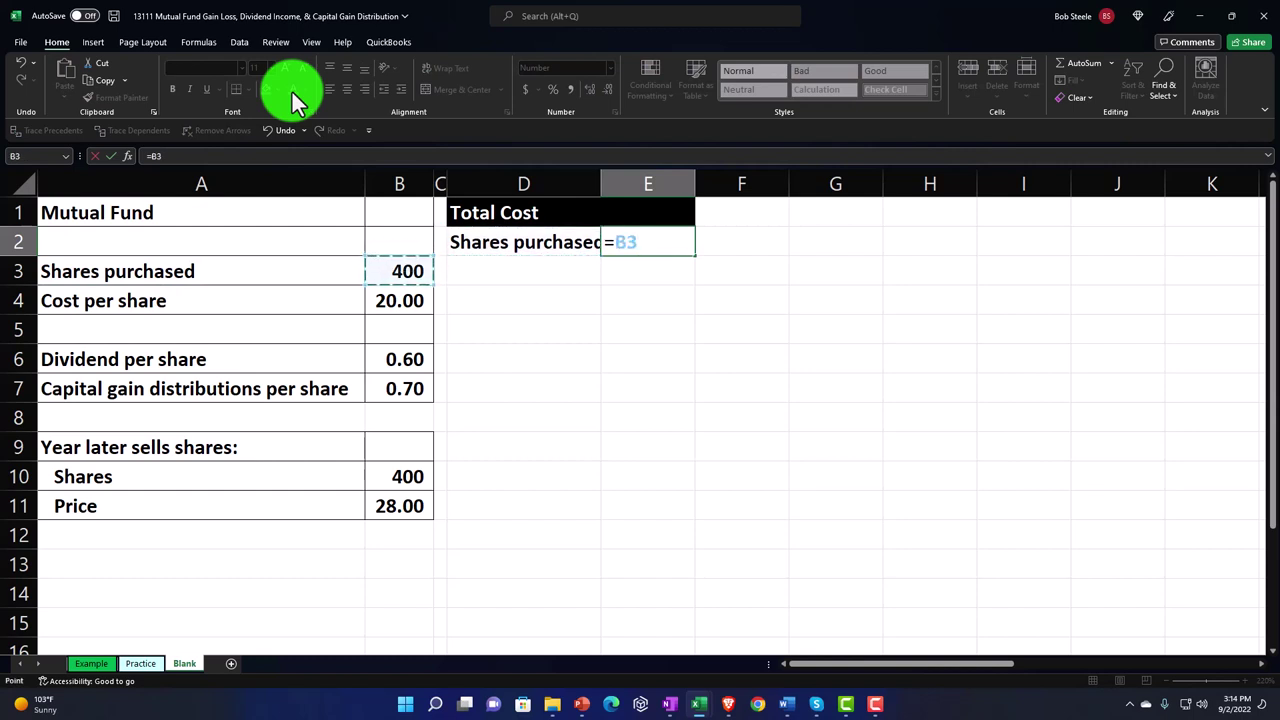
key("Return")
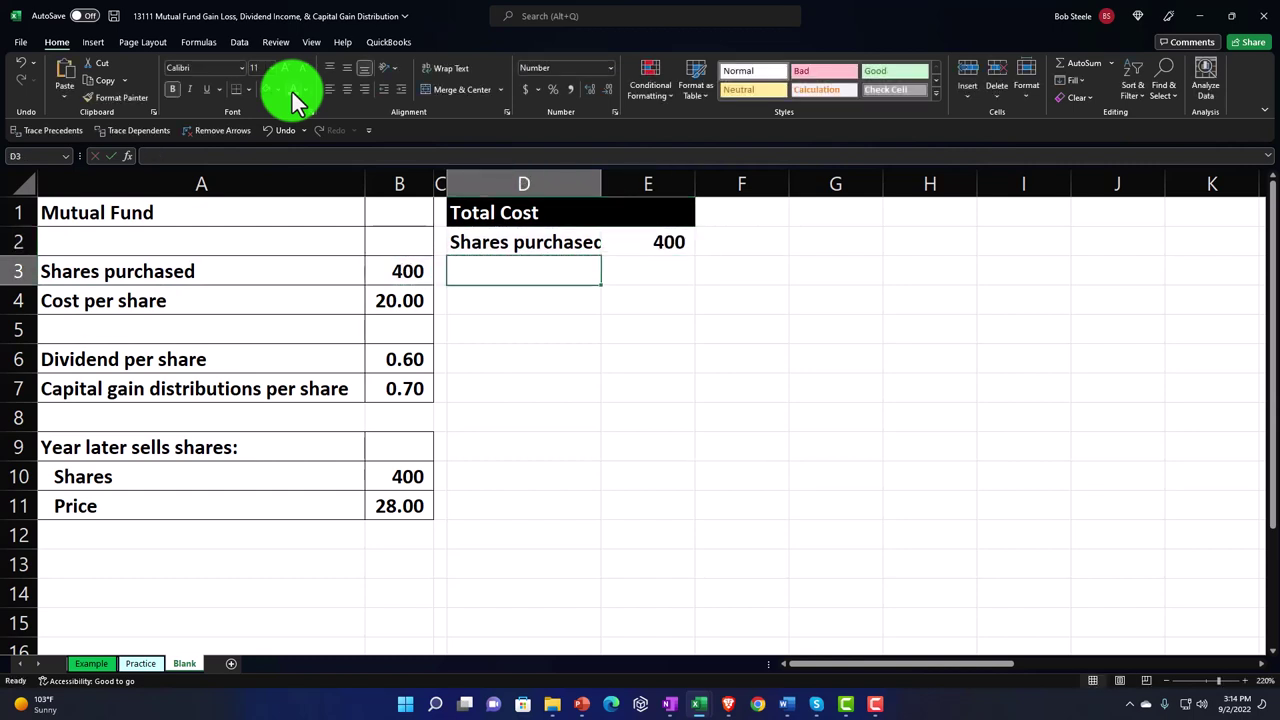
- Link D3 to the cost per share label with =A4
type("=")
key("Left")
key("Left")
key("Left")
key("Down")
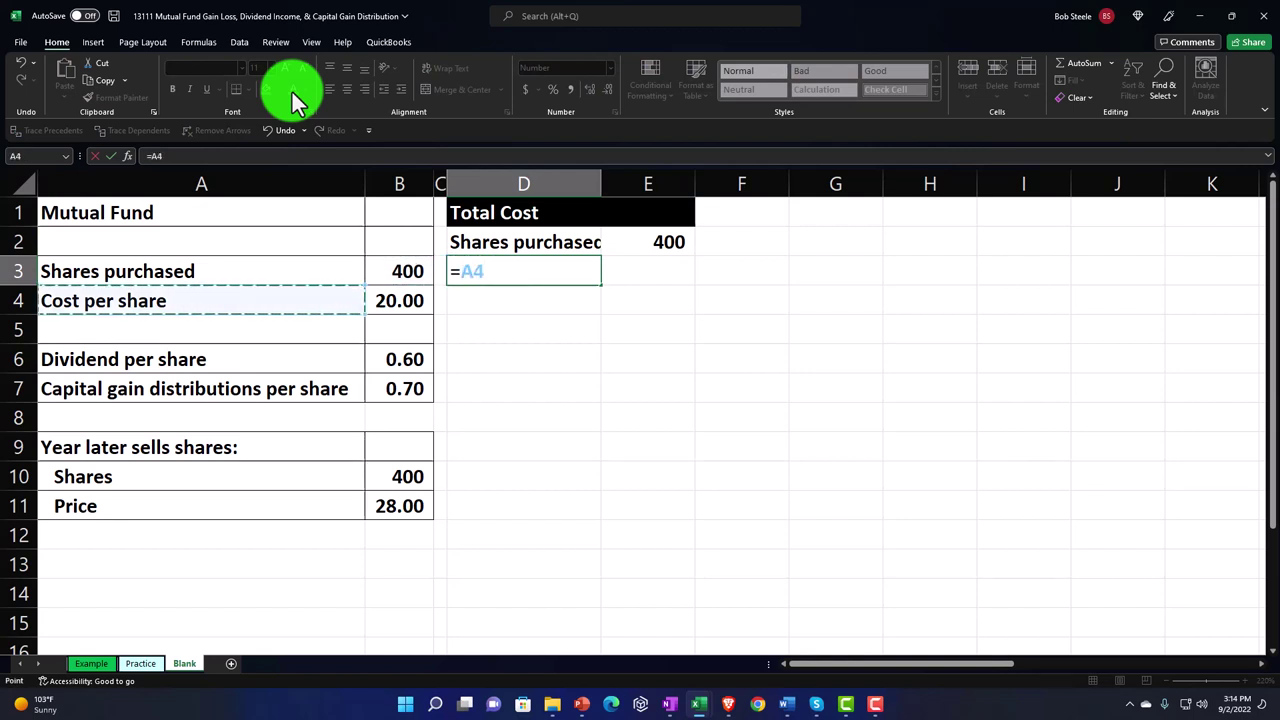
key("Tab")
- Link E3 to the cost per share amount with =B4
type("=")
key("Left")
key("Left")
key("Left")
key("Down")
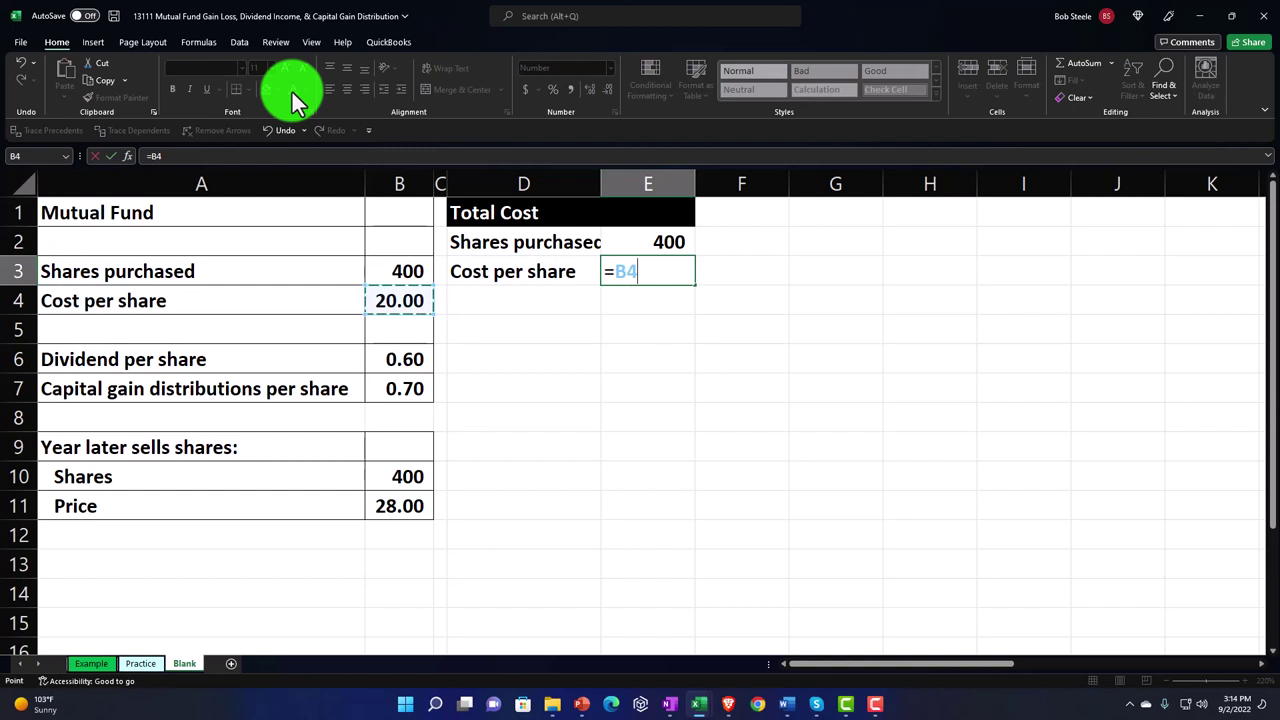
key("Return")
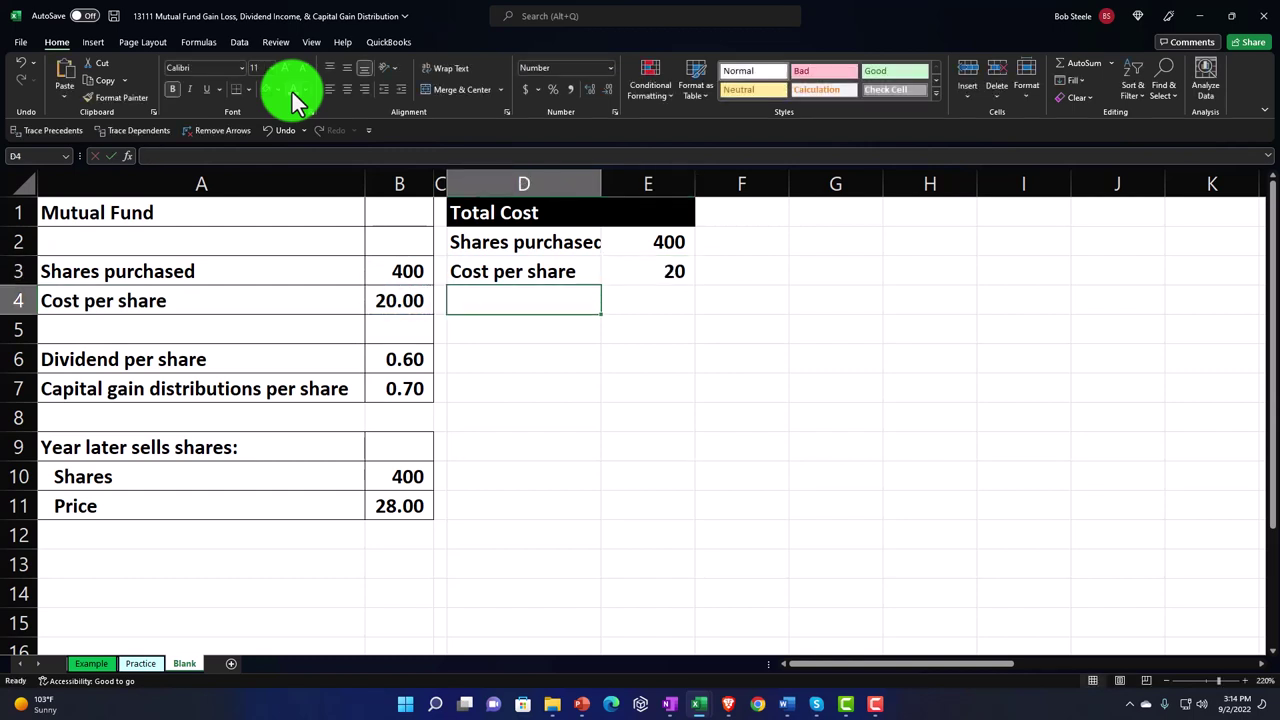
- Clear the linked formulas from D3:E3 and E2, keeping only the shares purchased label
left_click_drag(518, 271, 614, 272)
key("Delete")
left_click(657, 241)
key("Delete")
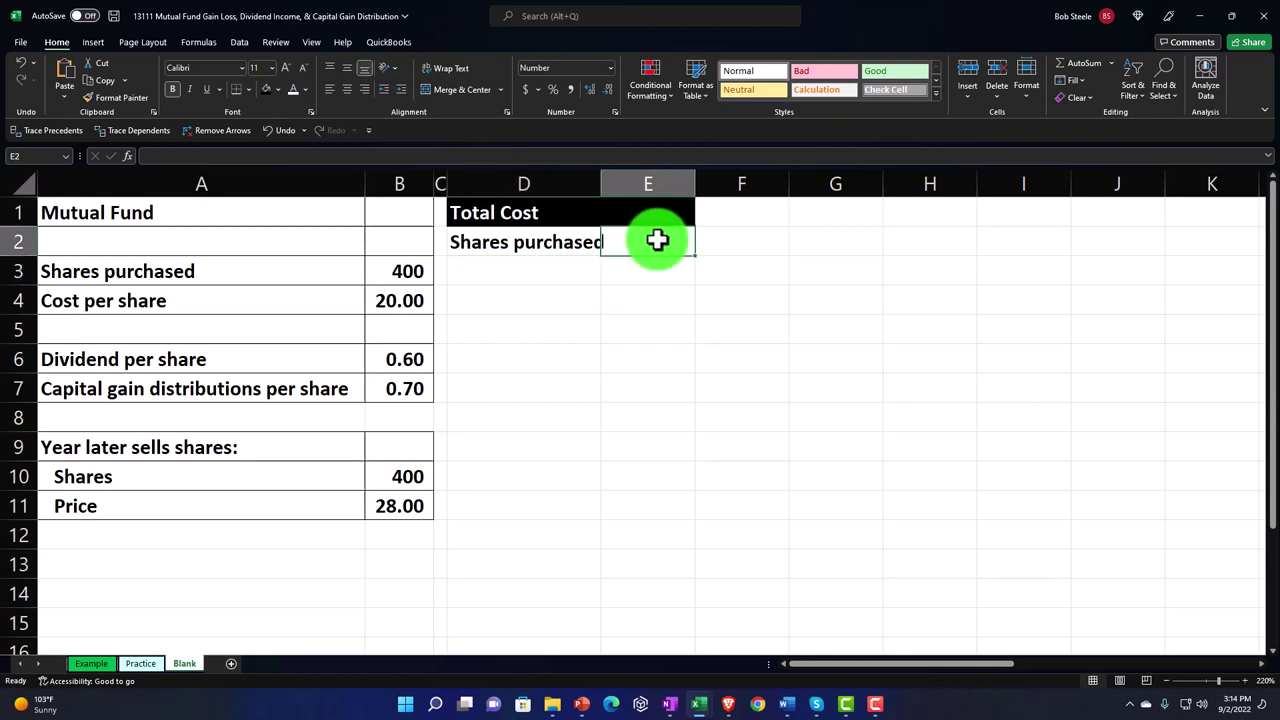
- Widen column D slightly more and fill the D2 link formula across to E2 and down through row 3
left_click(582, 299)
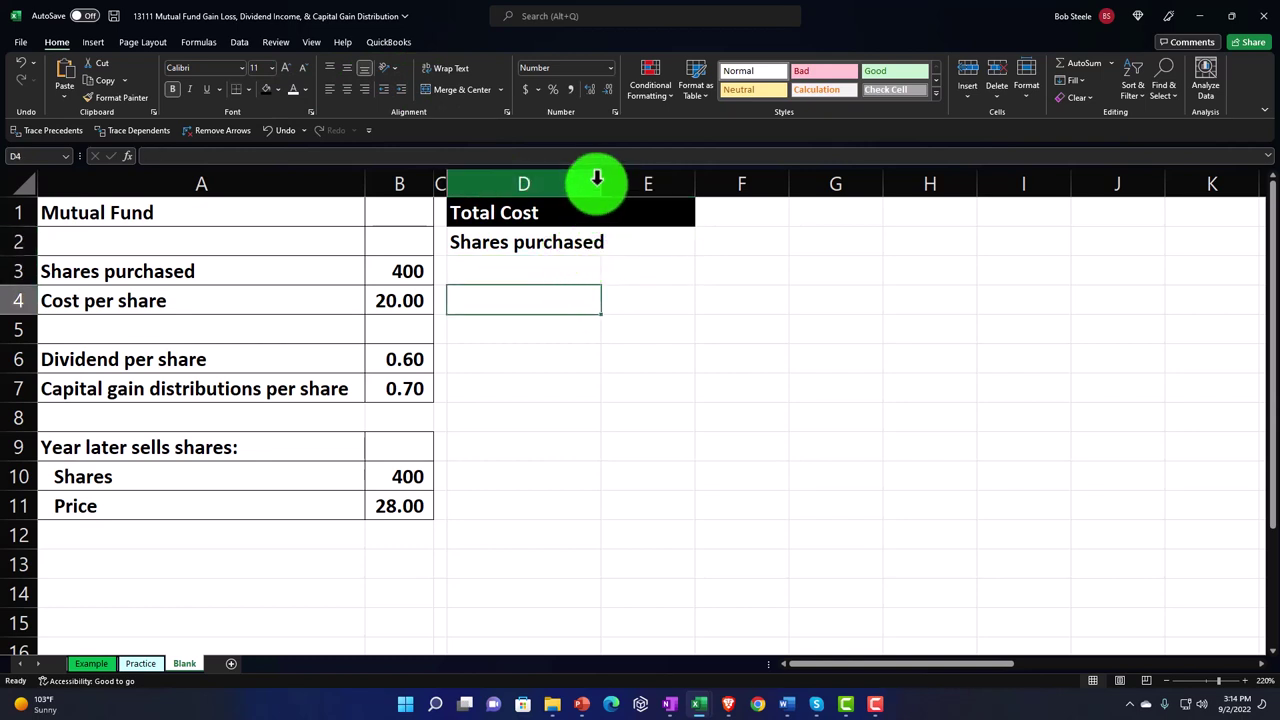
left_click_drag(598, 179, 620, 180)
left_click(594, 249)
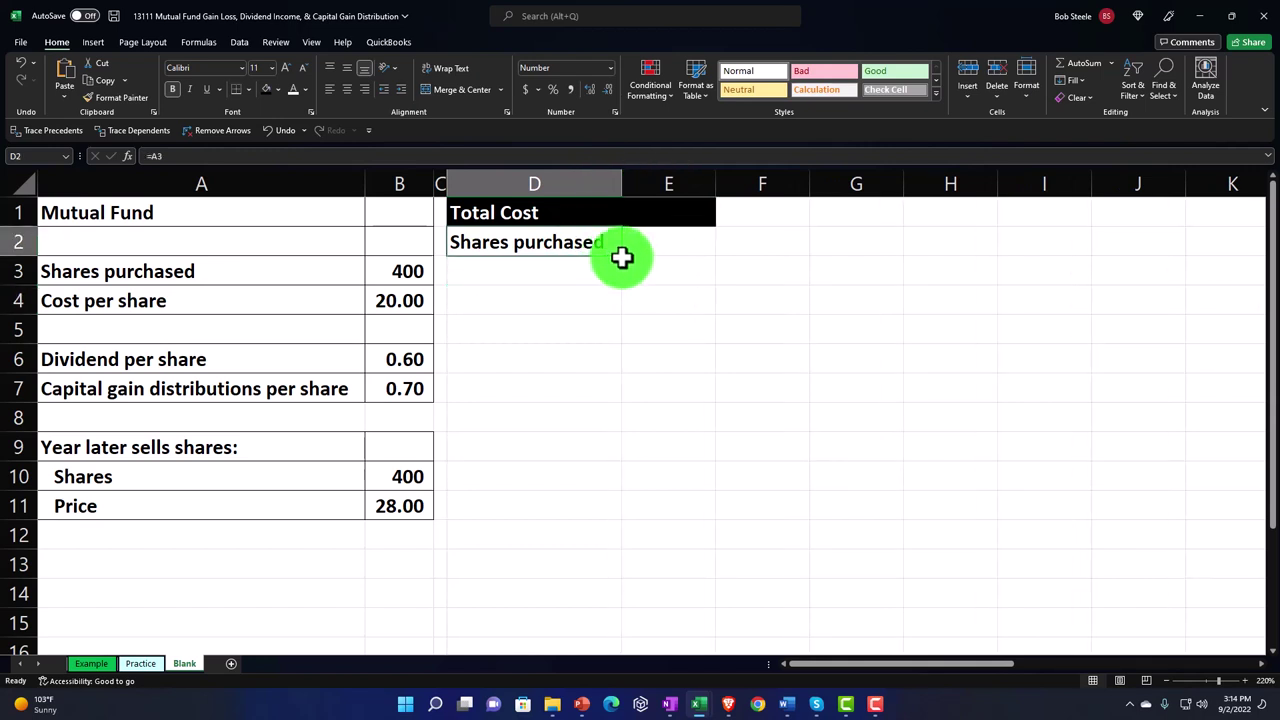
left_click_drag(622, 258, 674, 257)
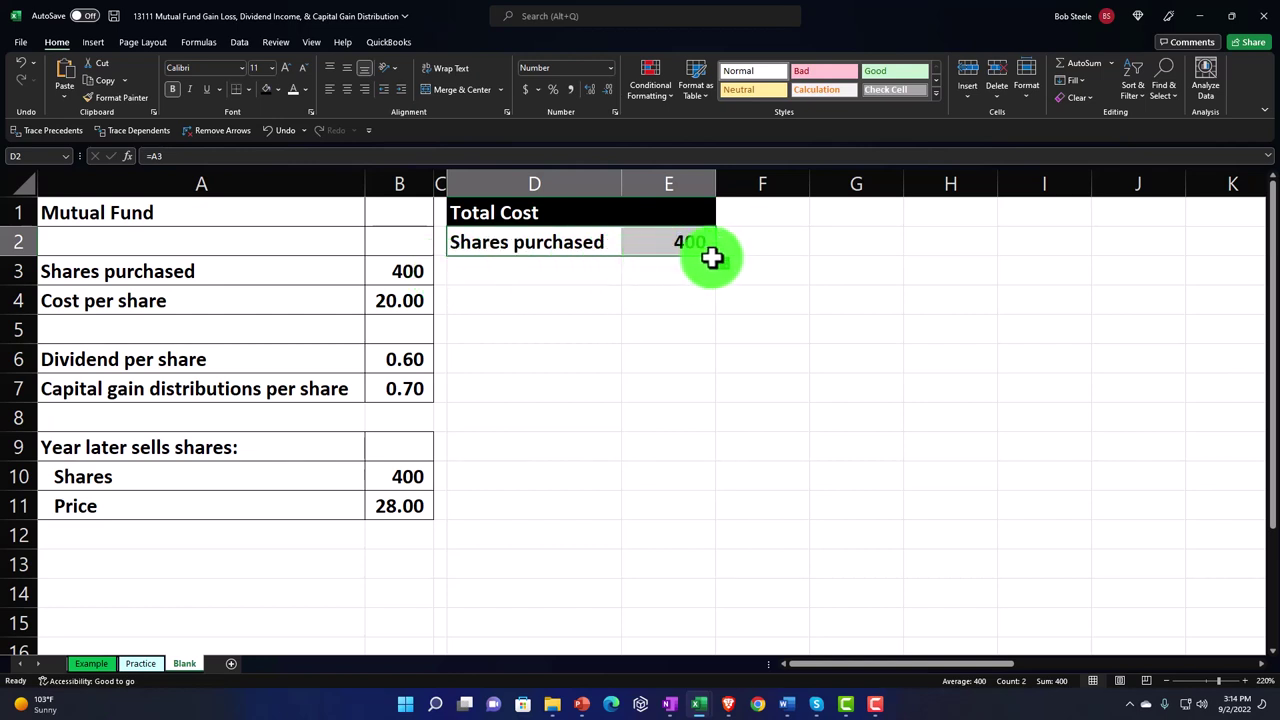
left_click_drag(716, 258, 714, 275)
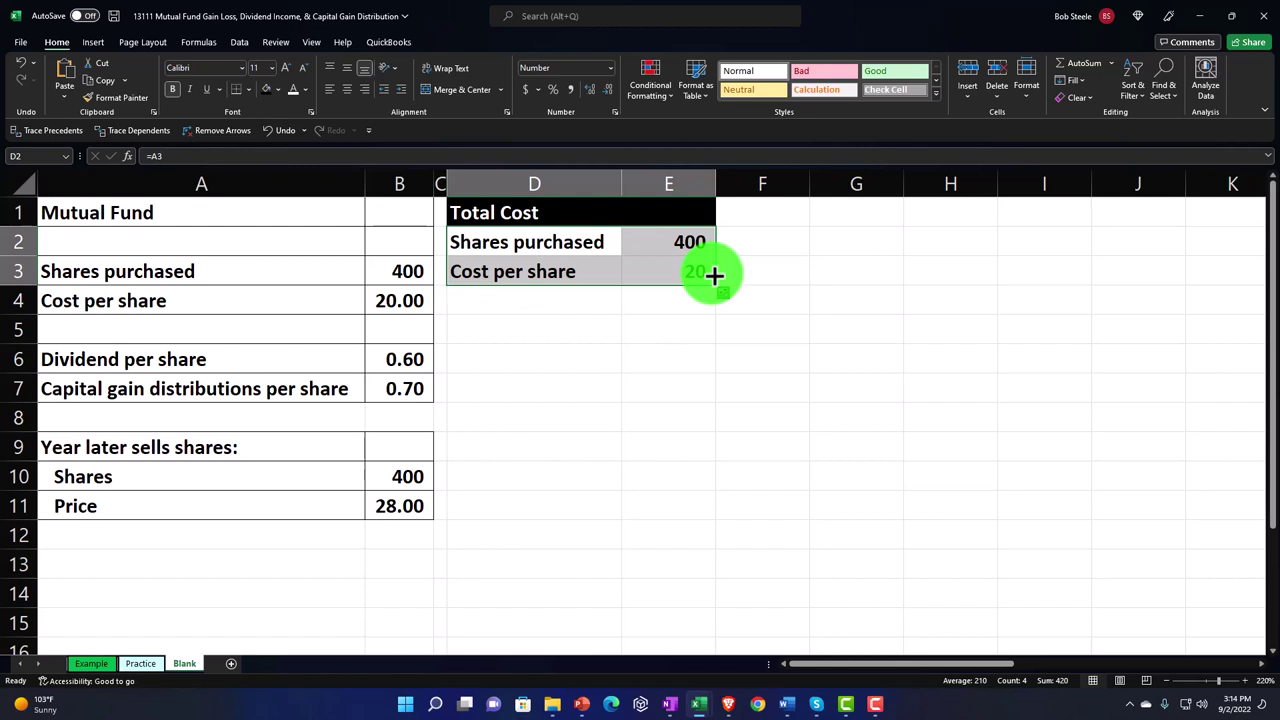
- Format the cost per share amount in E3 with two decimal places and an underline
left_click(678, 280)
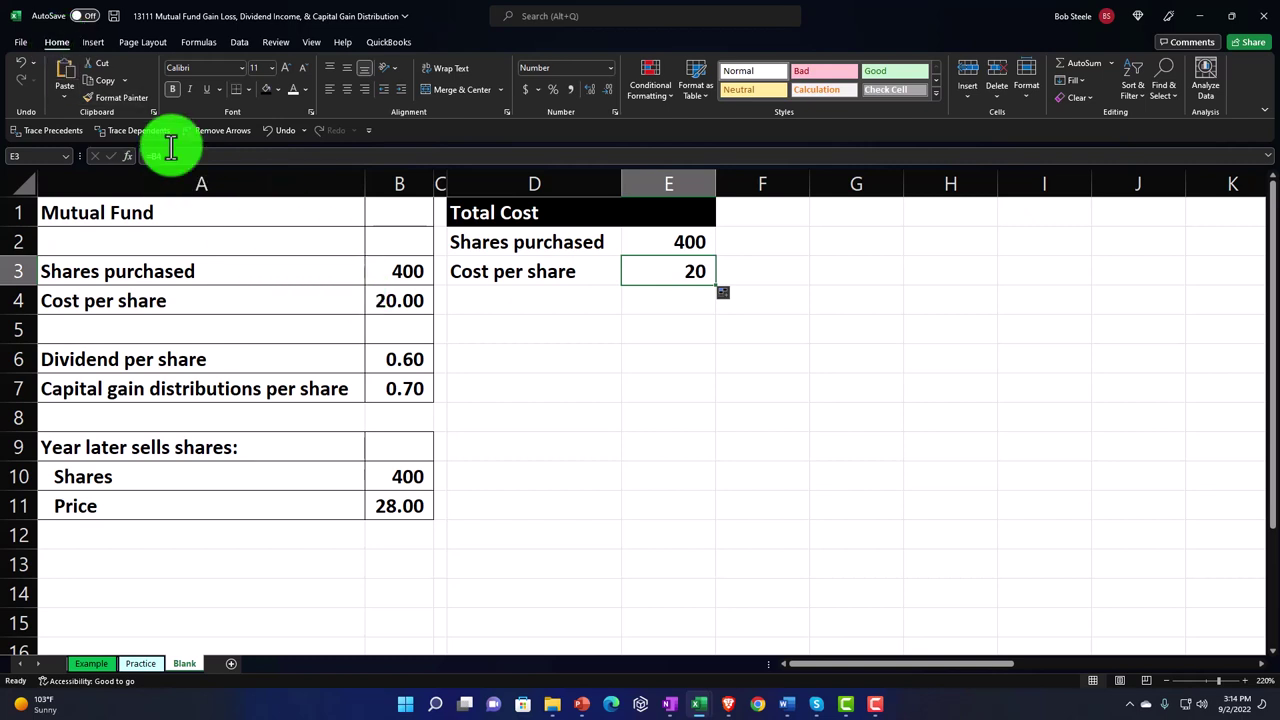
left_click(585, 92)
left_click(585, 92)
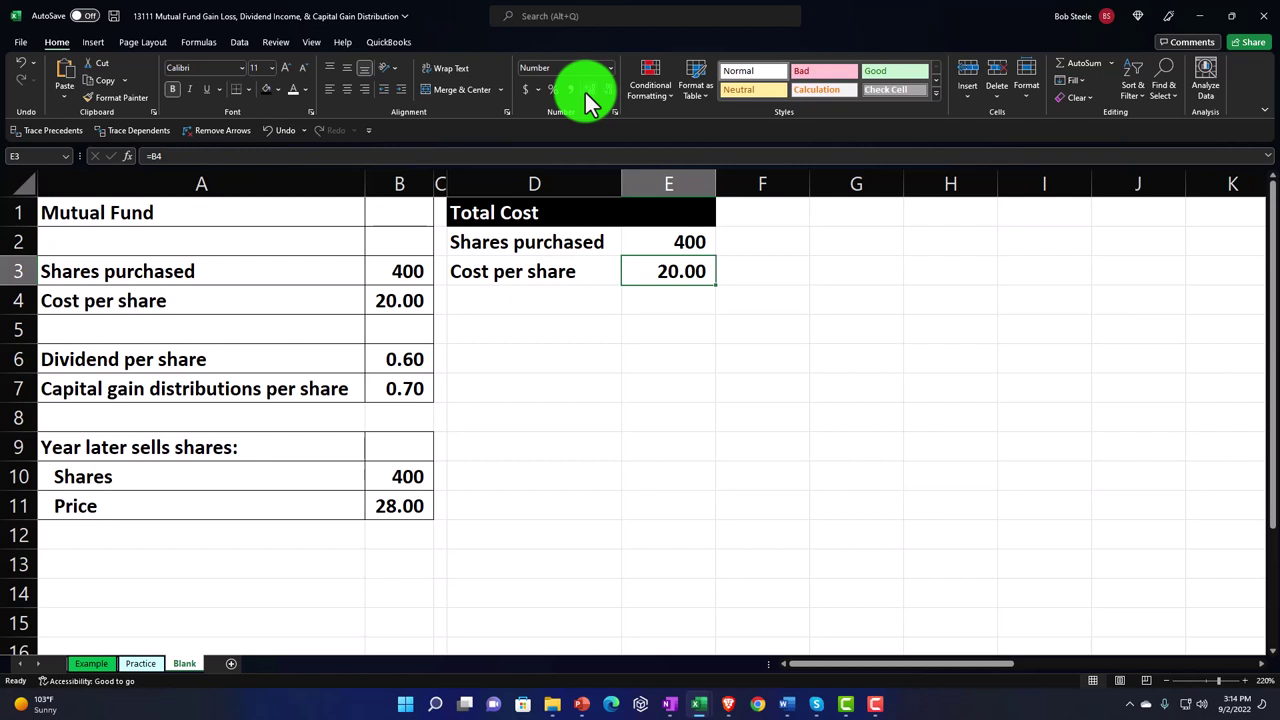
left_click(208, 84)
- Enter the label "Total cost" in D4 below the cost per share label
key("Down")
key("Left")
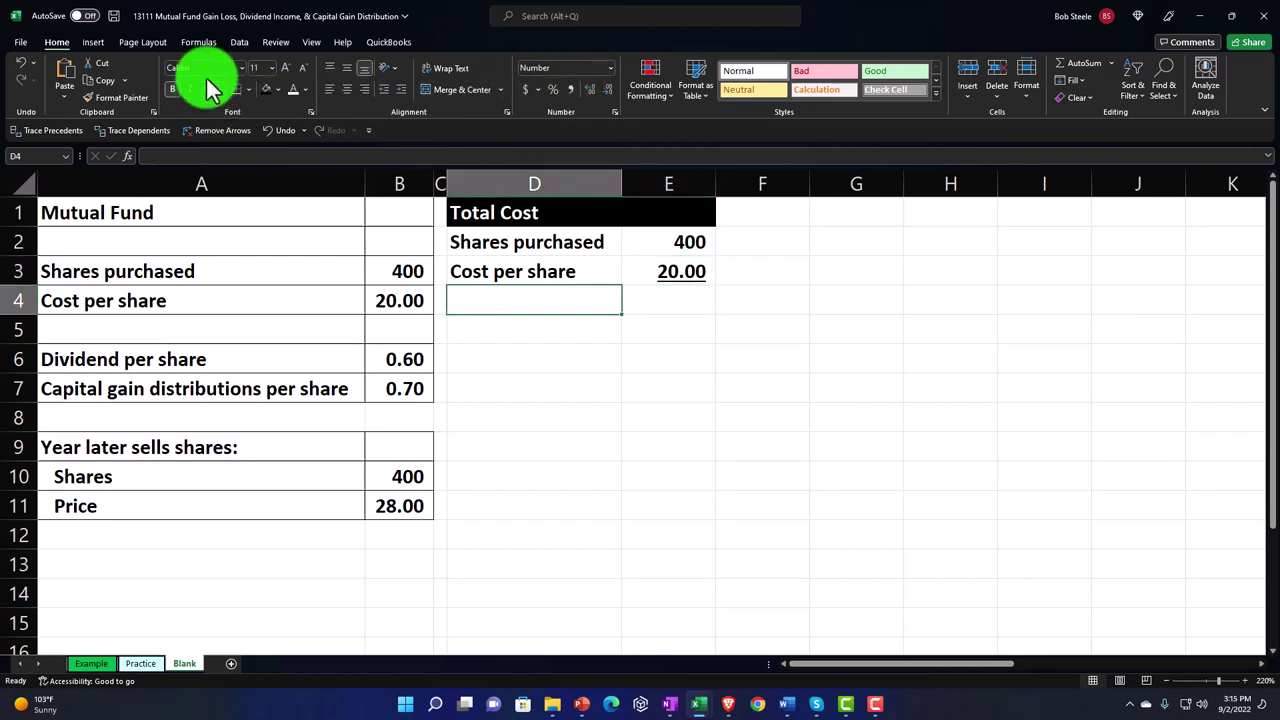
type("Total cost")
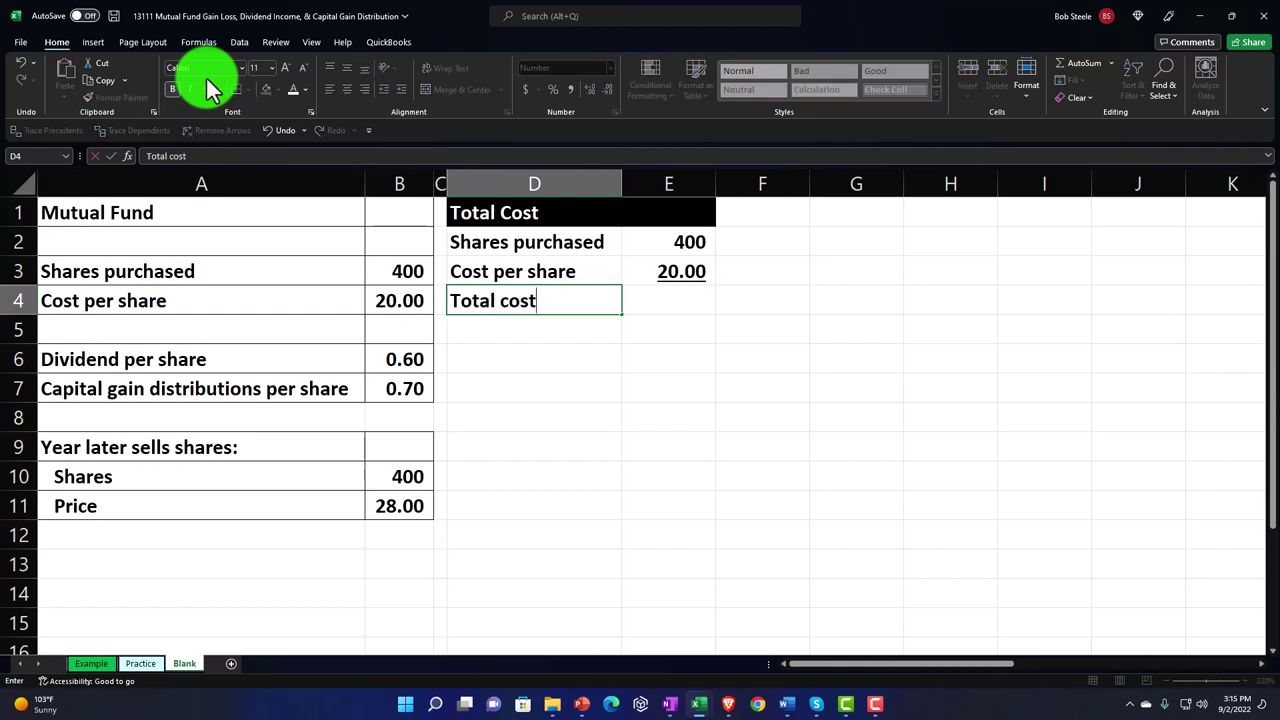
key("Tab")
- Calculate the total cost in E4 by multiplying shares by cost per share with =E2*E3
type("=")
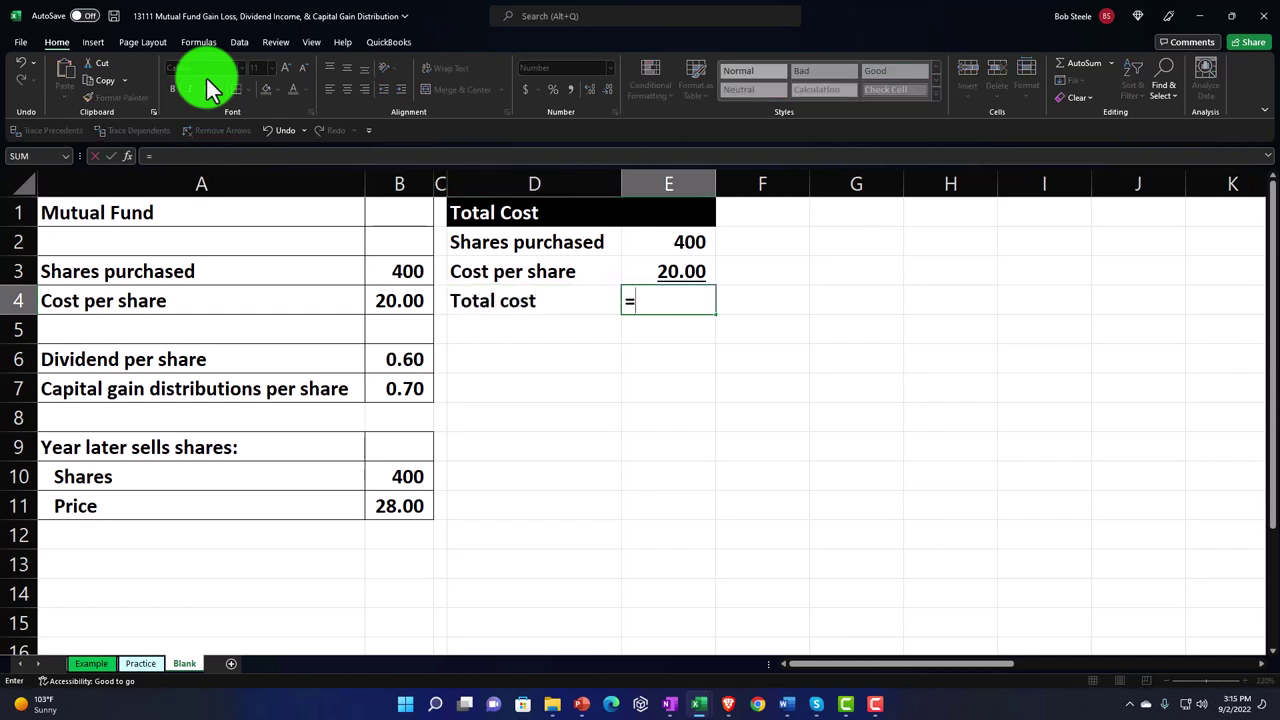
key("Up")
key("Up")
type("*")
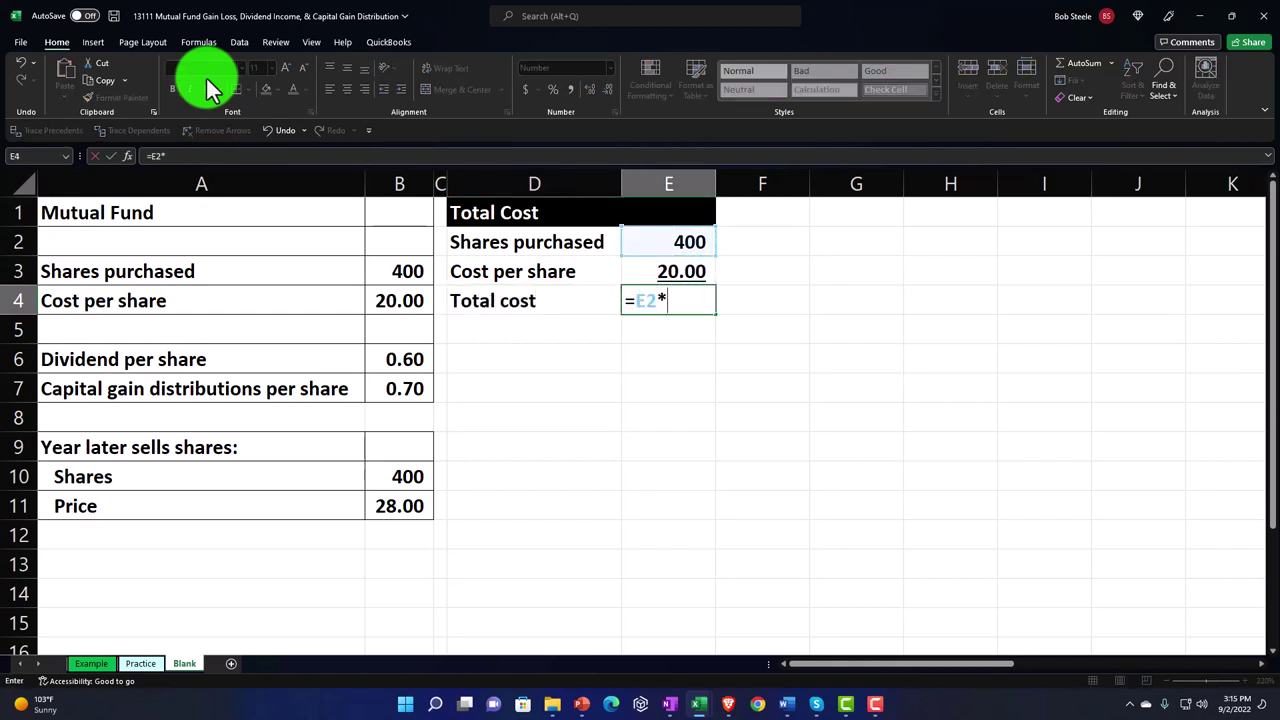
key("Up")
key("Return")
key("Up")
key("Right")
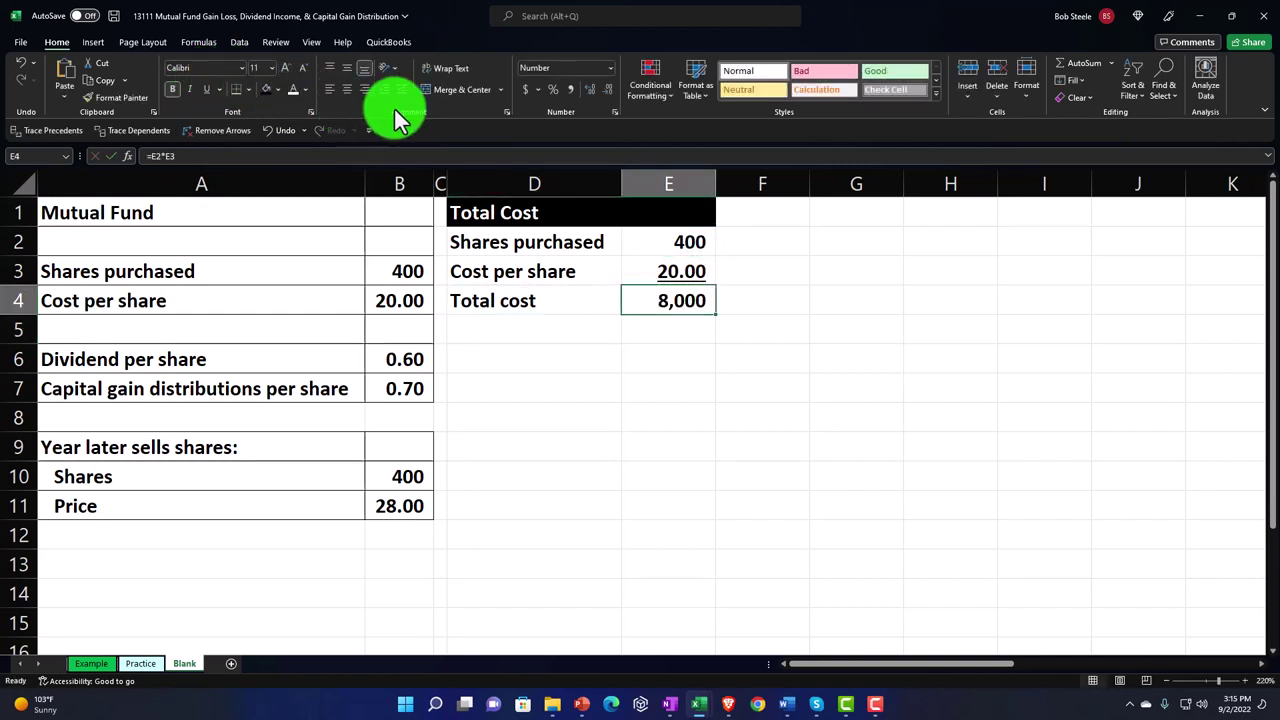
- Show the total cost in E4 with two decimal places and apply all borders to D2:E4
left_click(585, 88)
left_click(585, 88)
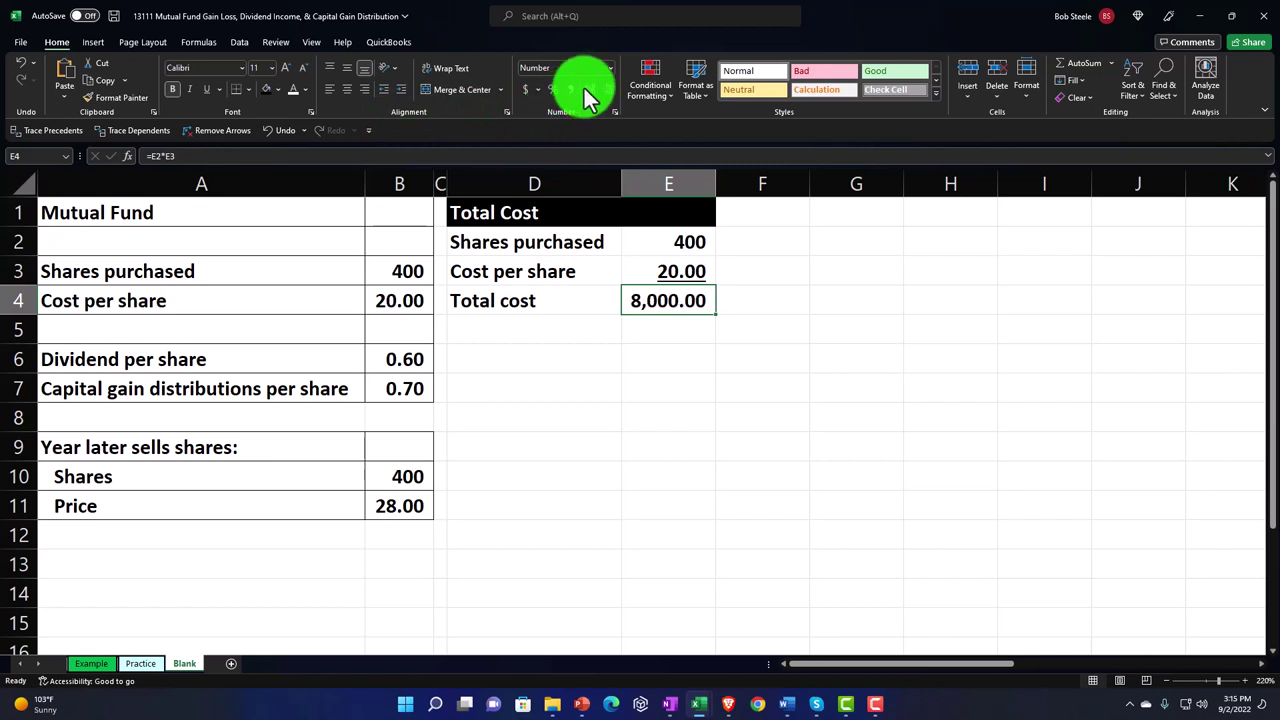
left_click_drag(508, 243, 631, 291)
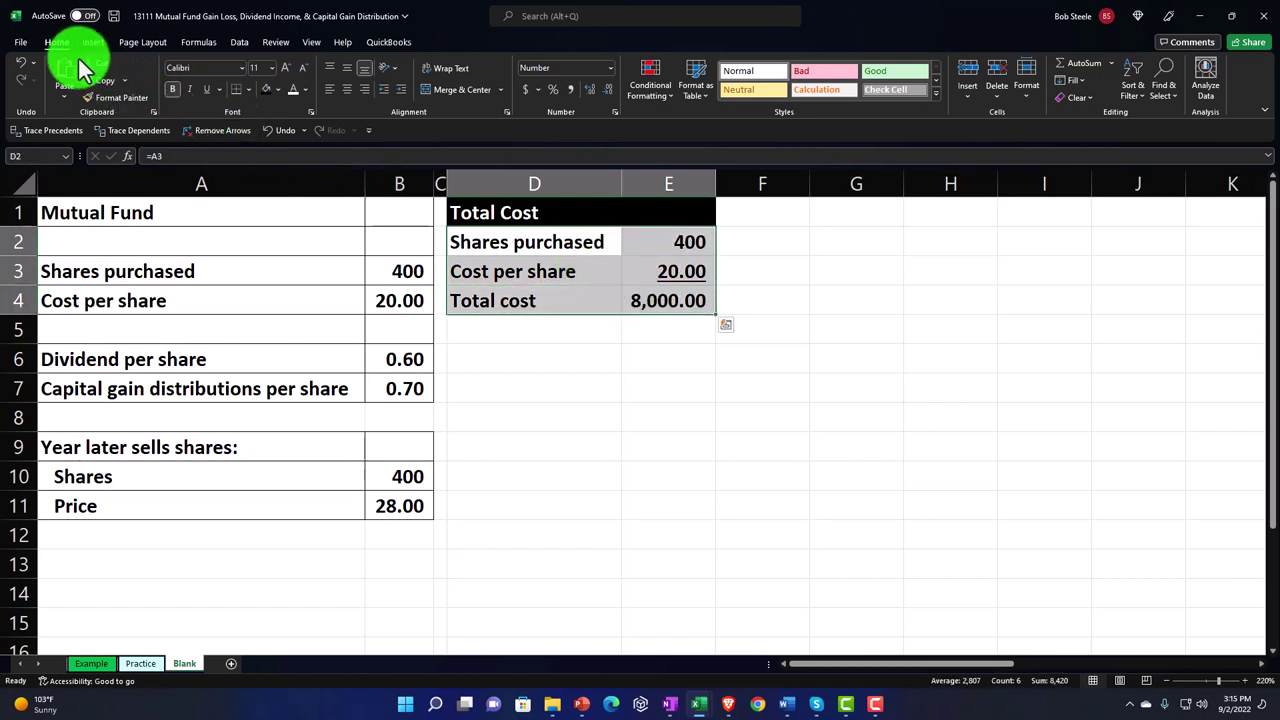
left_click(248, 94)
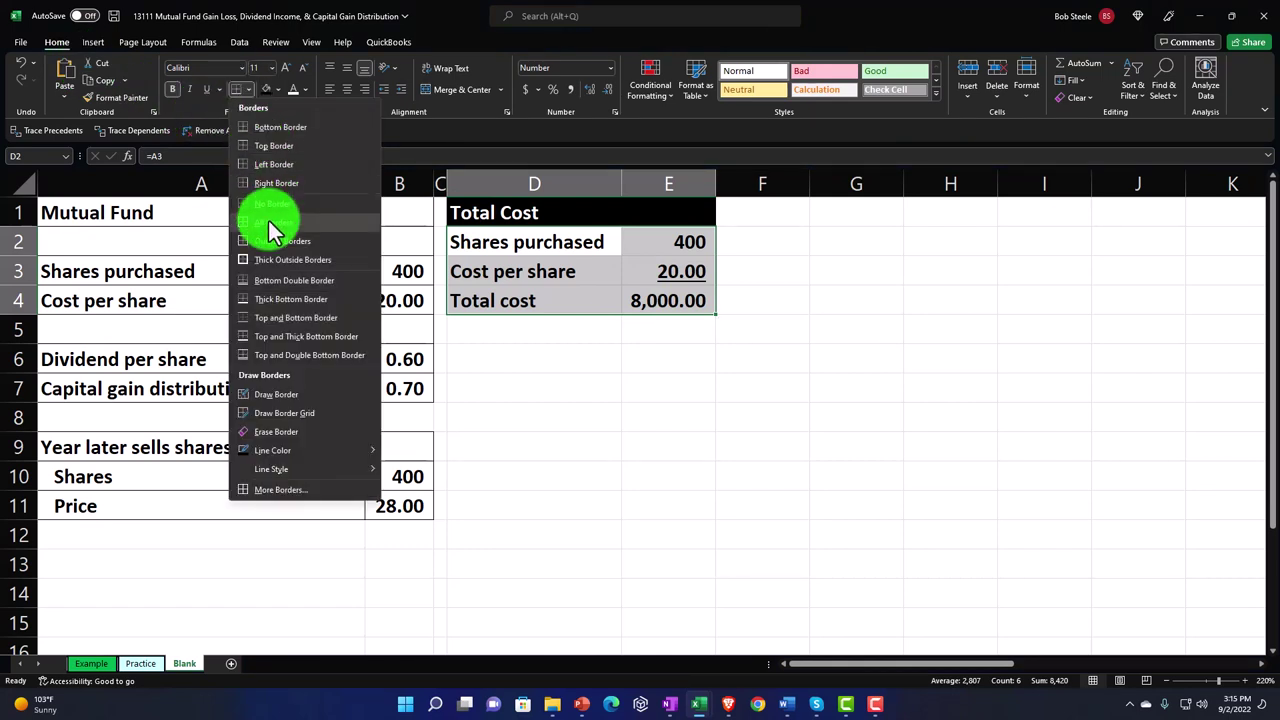
left_click(271, 221)
- Fill the total cost block D2:E4 with a light blue from the standard color palette
left_click(281, 92)
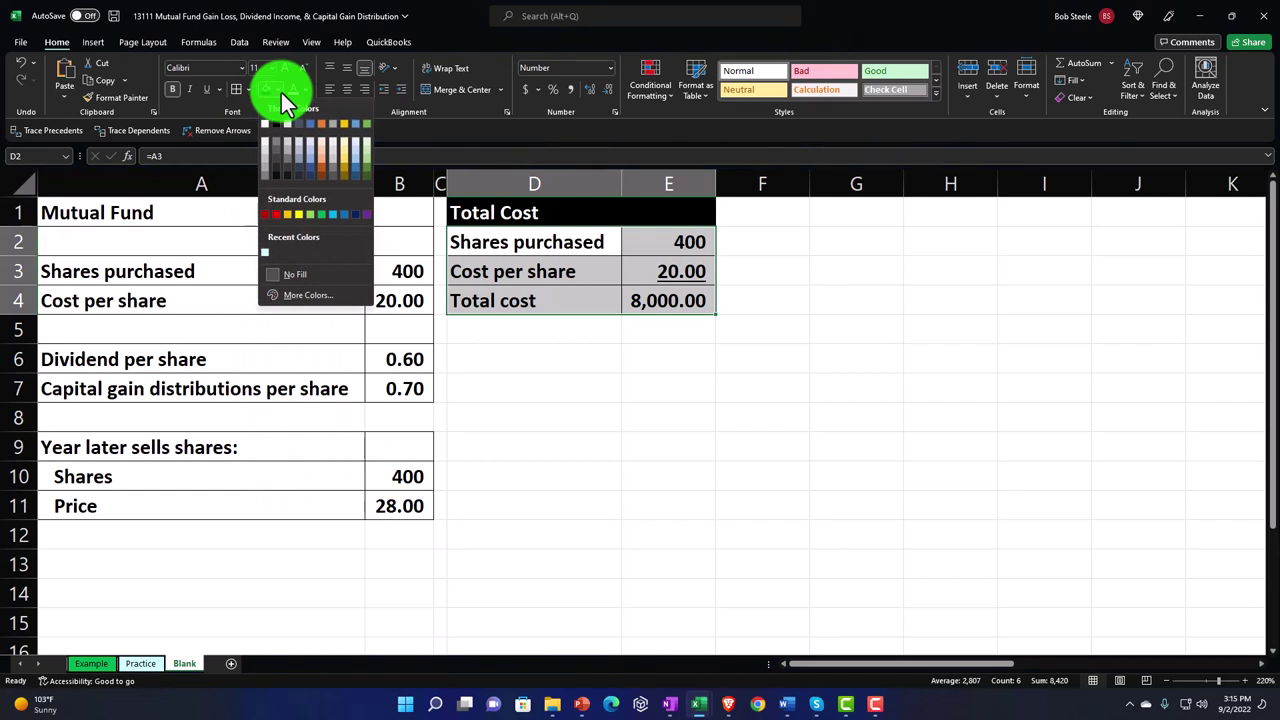
left_click(294, 294)
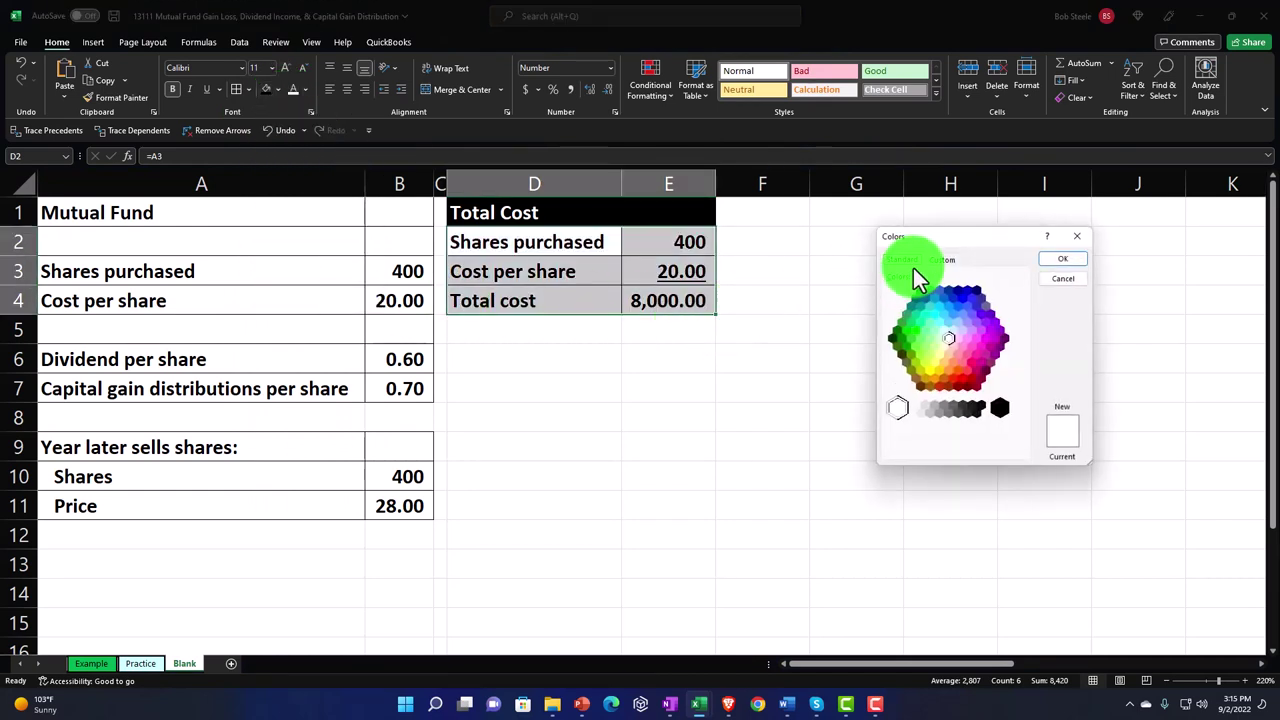
left_click(945, 334)
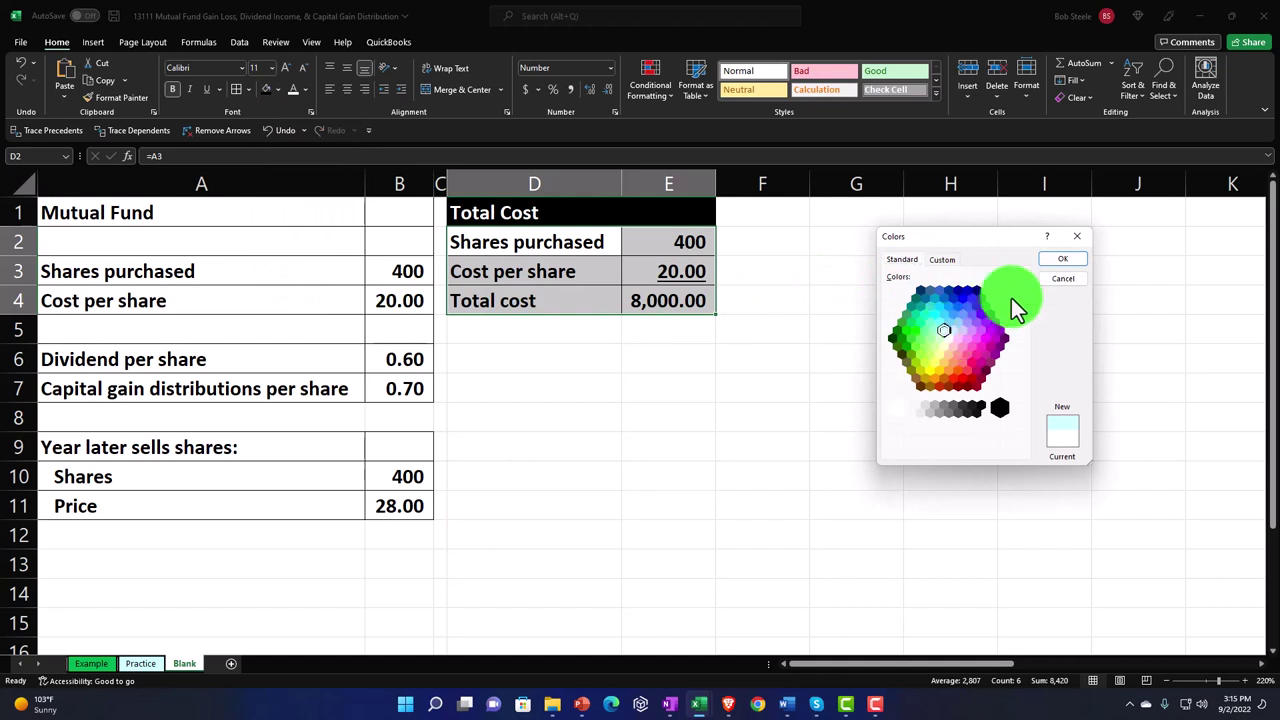
left_click(1060, 262)
- Enter the header "Sales Proceeds" in D6 and format D6:E6 with a black fill and white text
left_click(557, 361)
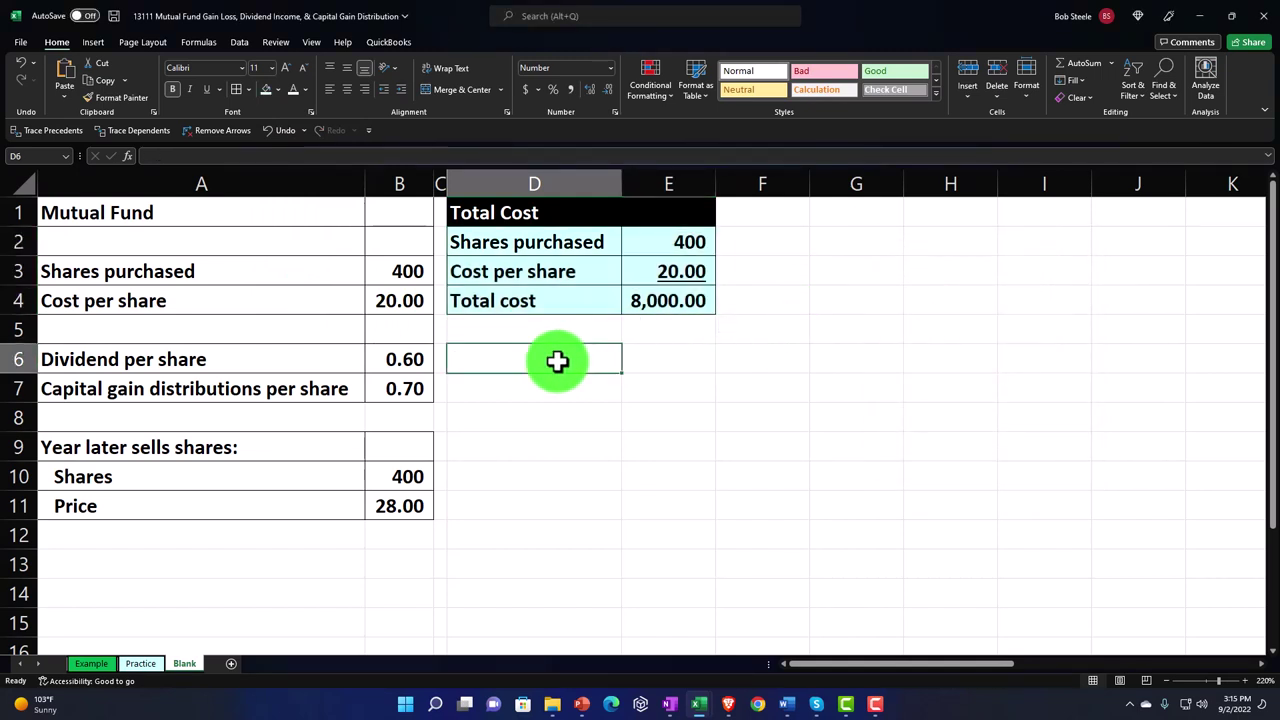
type("Sales Proceeds")
key("Return")
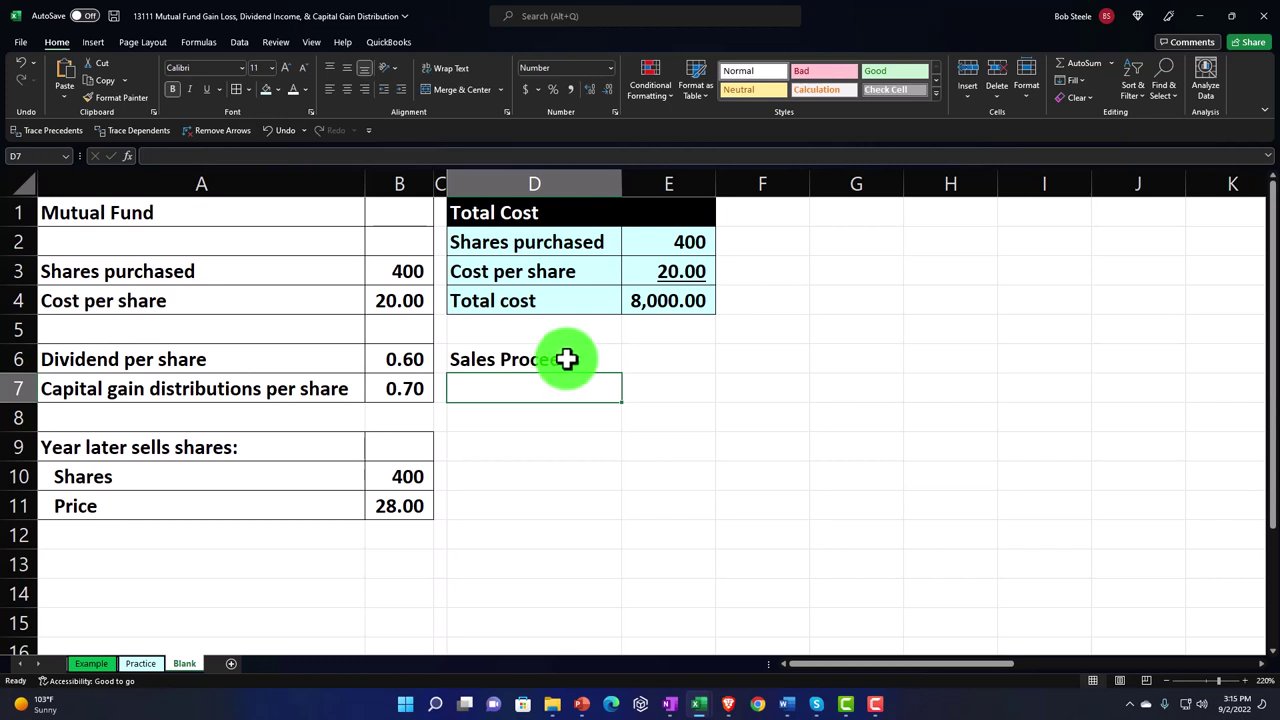
left_click(570, 358)
left_click_drag(571, 358, 657, 358)
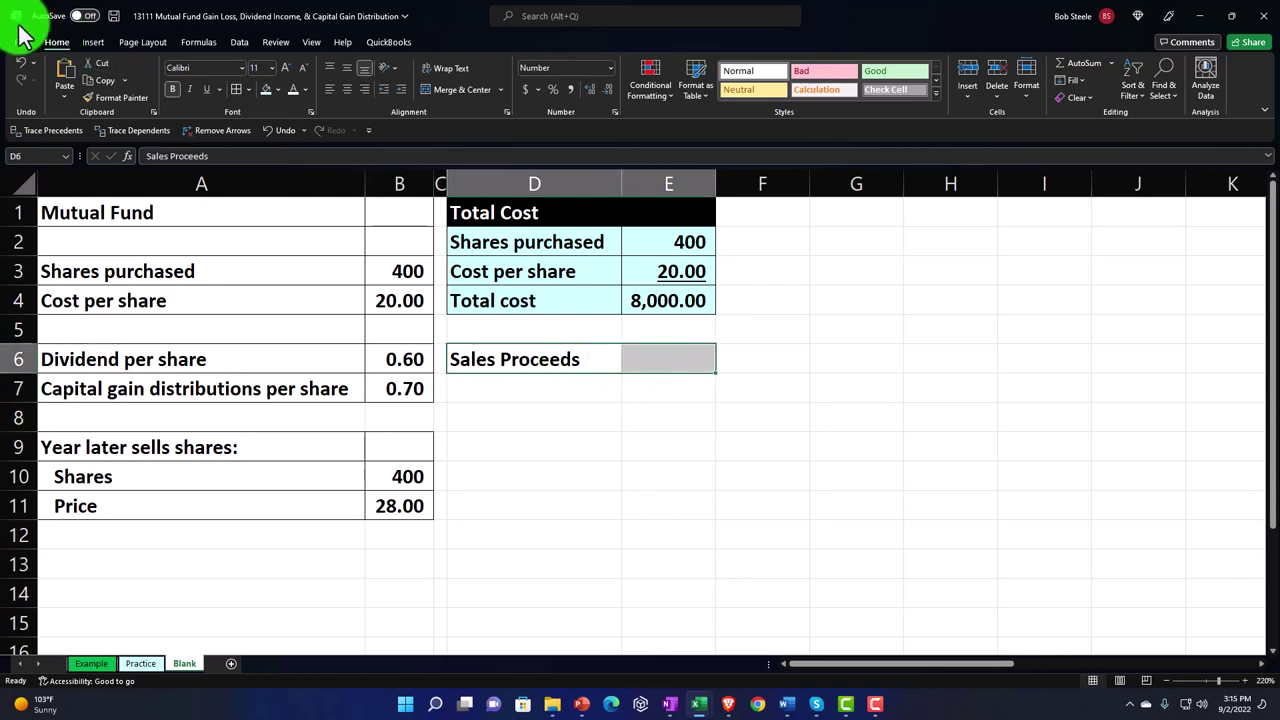
left_click(278, 87)
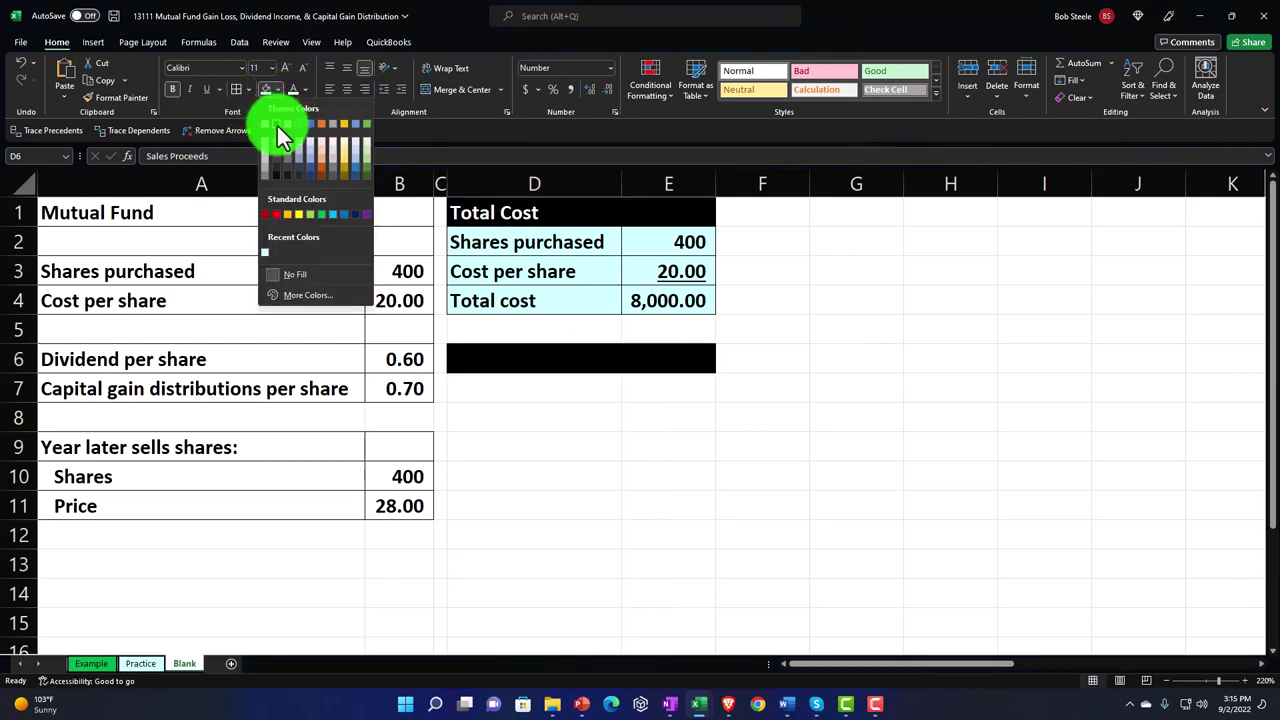
left_click(276, 124)
left_click(295, 89)
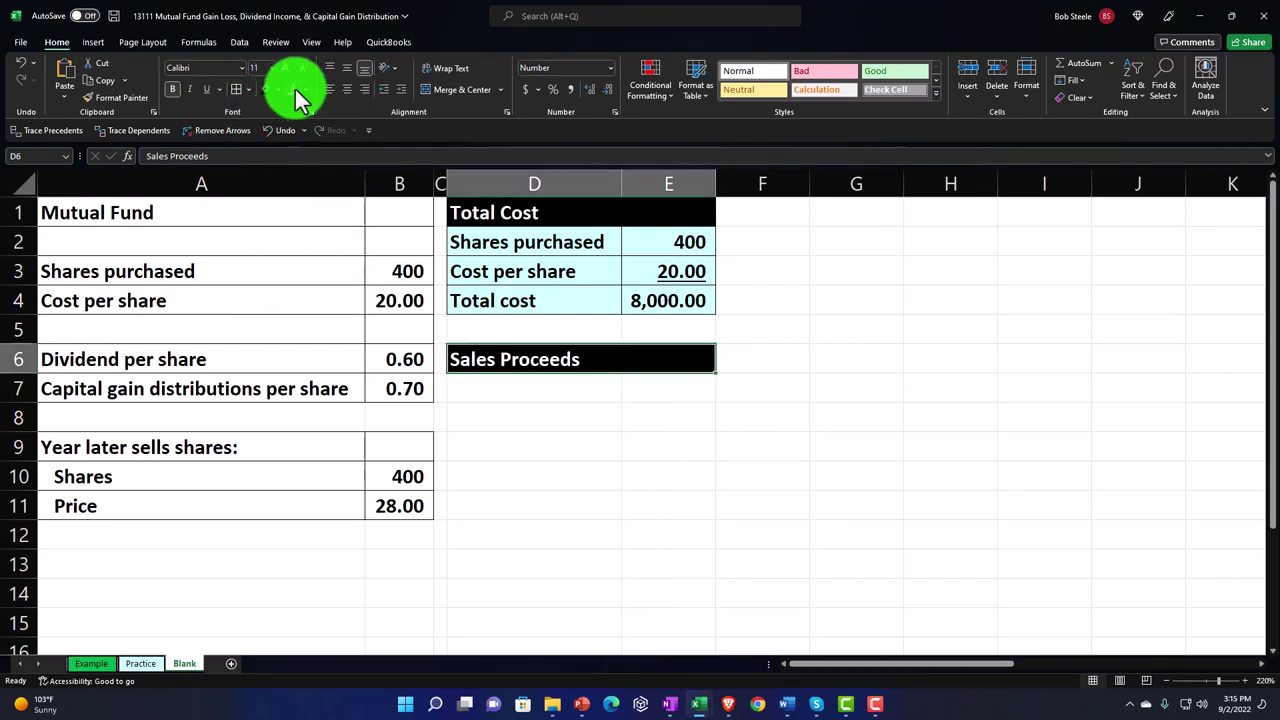
- Link D7 to the Shares label of the sale data with =A10
left_click(551, 392)
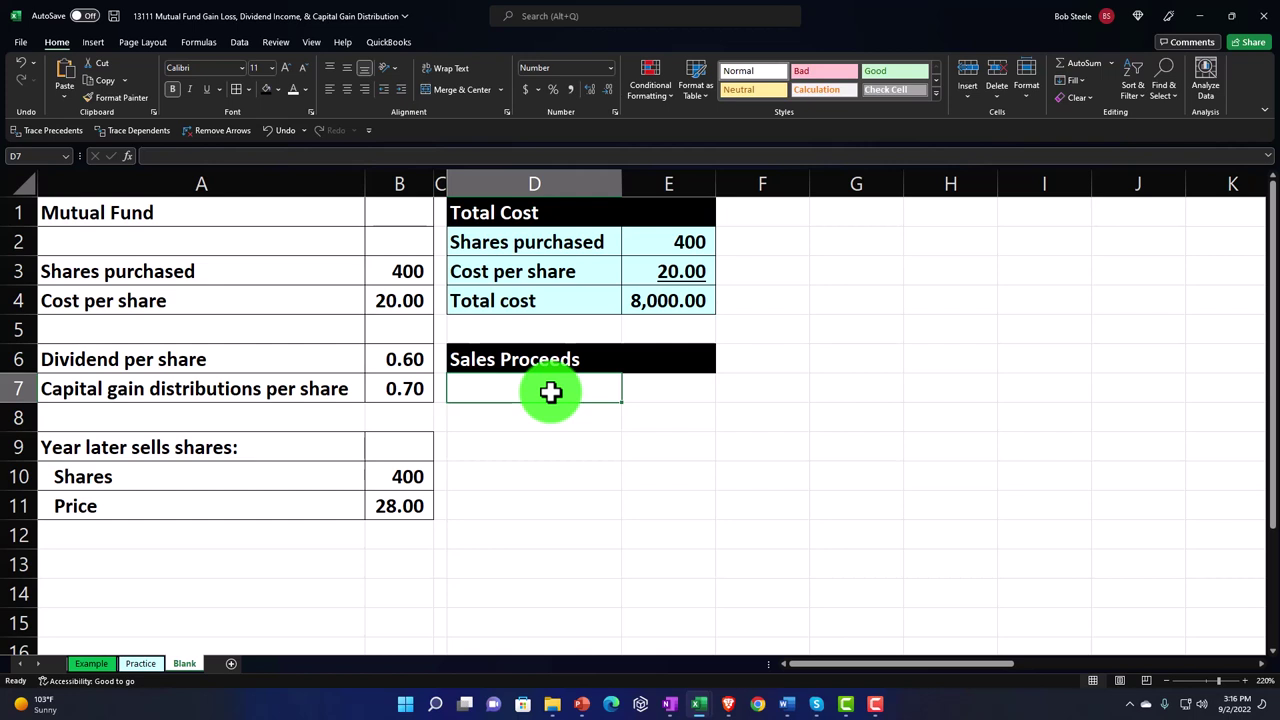
type("=")
key("Left")
key("Left")
key("Left")
key("Down")
key("Down")
key("Down")
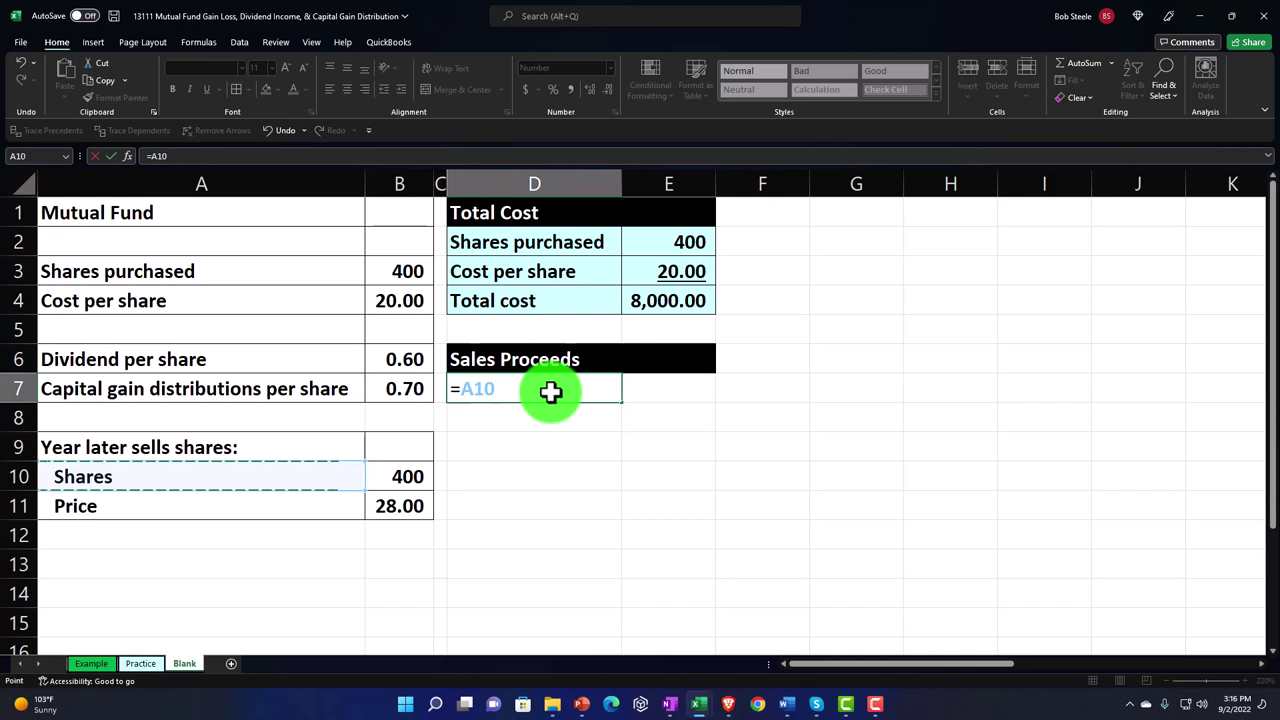
key("Tab")
- Link E7 to the number of shares sold with =B10
type("=")
key("Left")
key("Left")
key("Left")
key("Down")
key("Down")
key("Down")
key("Return")
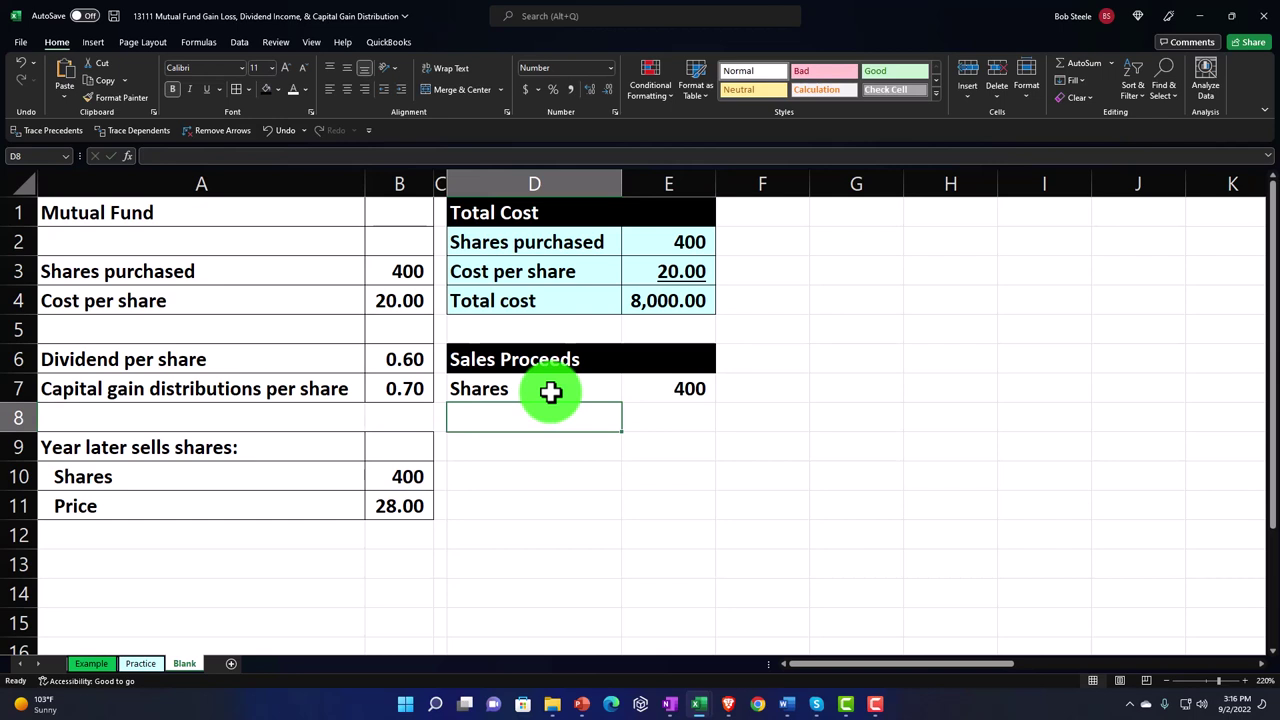
- Link D8 to the Price label of the sale data with =A11
type("=")
key("Down")
key("Down")
key("Left")
key("Left")
key("Down")
key("Left")
key("Tab")
- Link E8 to the sale price per share with =B11
type("=")
key("Left")
key("Left")
key("Left")
key("Down")
key("Down")
key("Down")
key("Return")
- Format the price in E8 with two decimal places and an underline
key("Up")
key("Right")
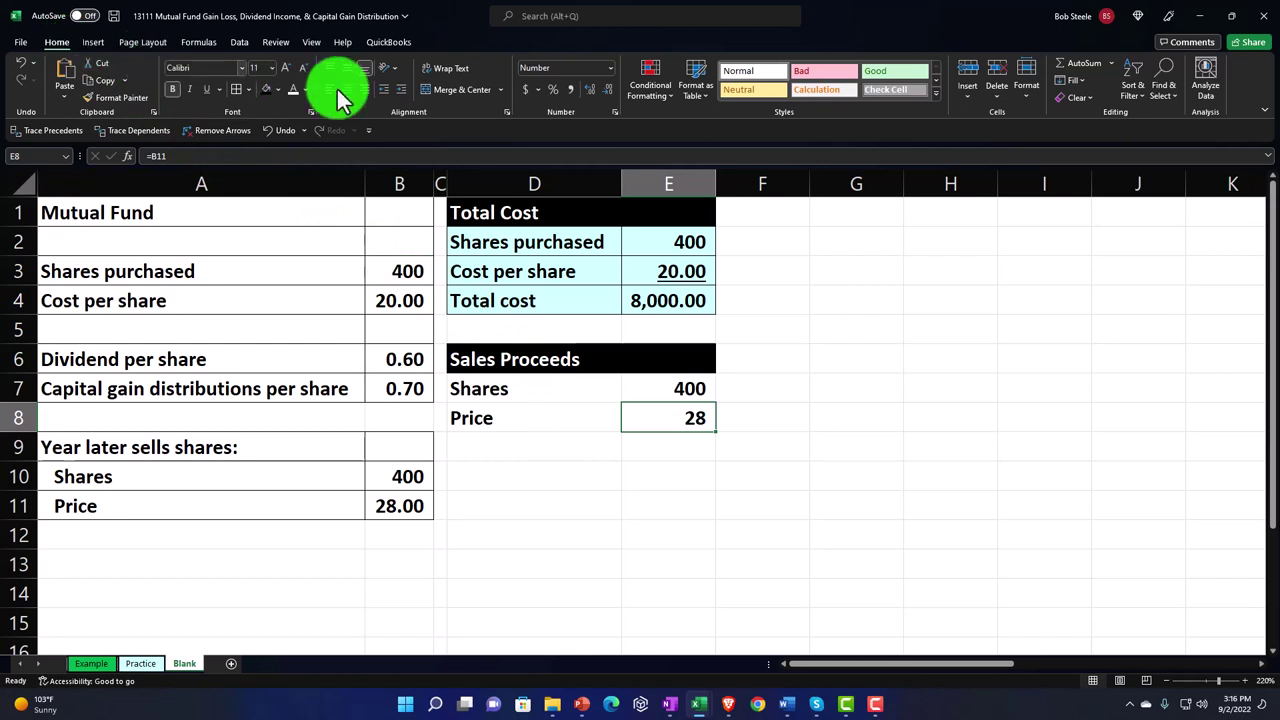
left_click(586, 91)
left_click(586, 91)
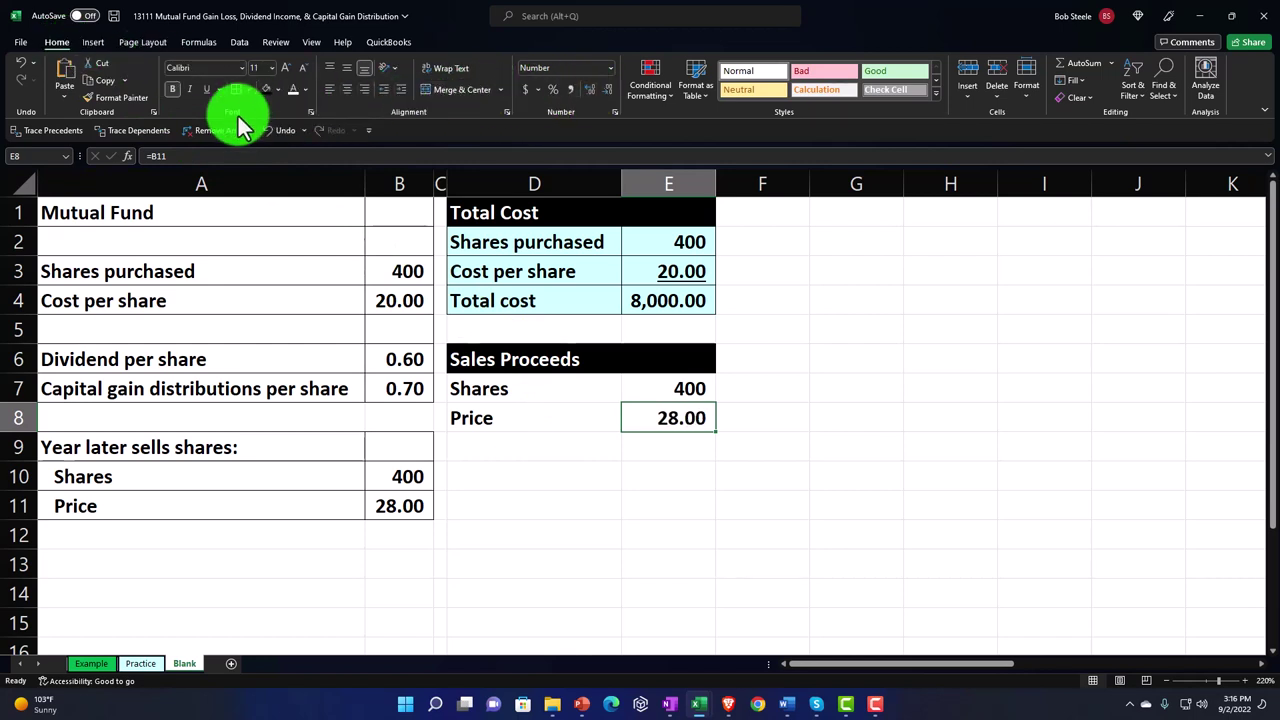
left_click(207, 90)
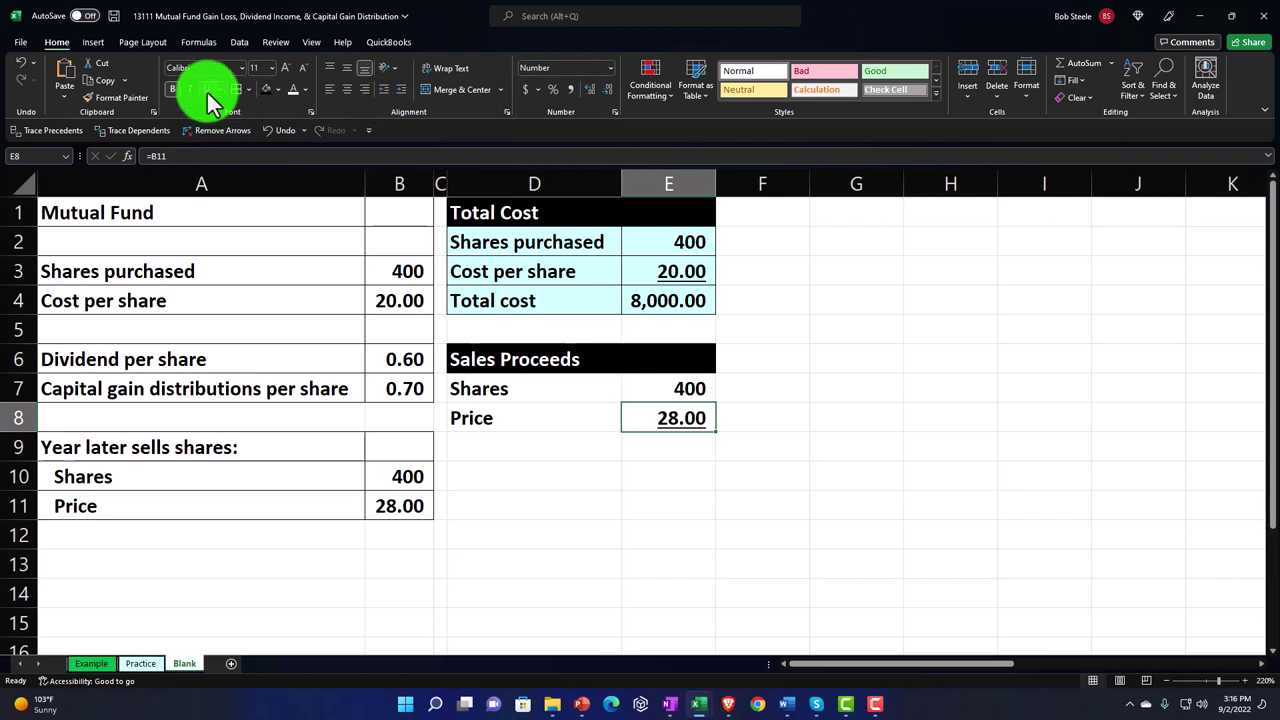
- Enter the label "Sales proceeds" in D9 below the Price label
key("Down")
key("Left")
type("Sal")
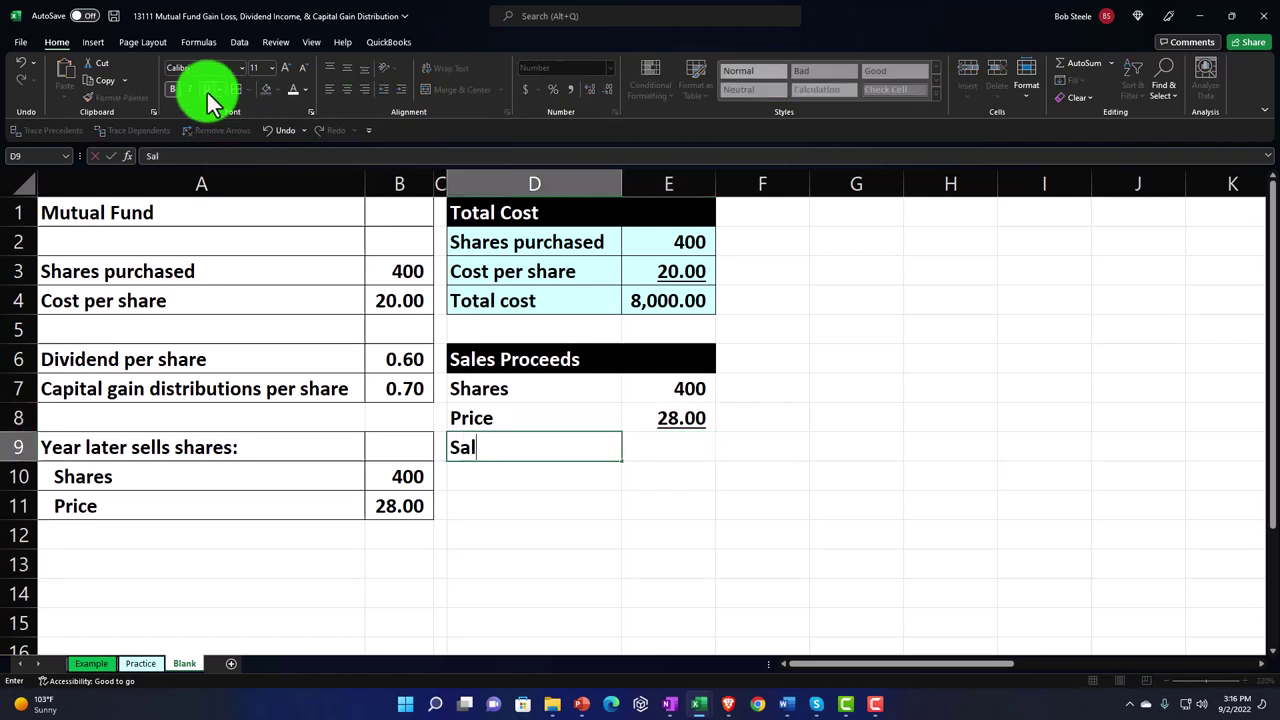
type("es proceeds")
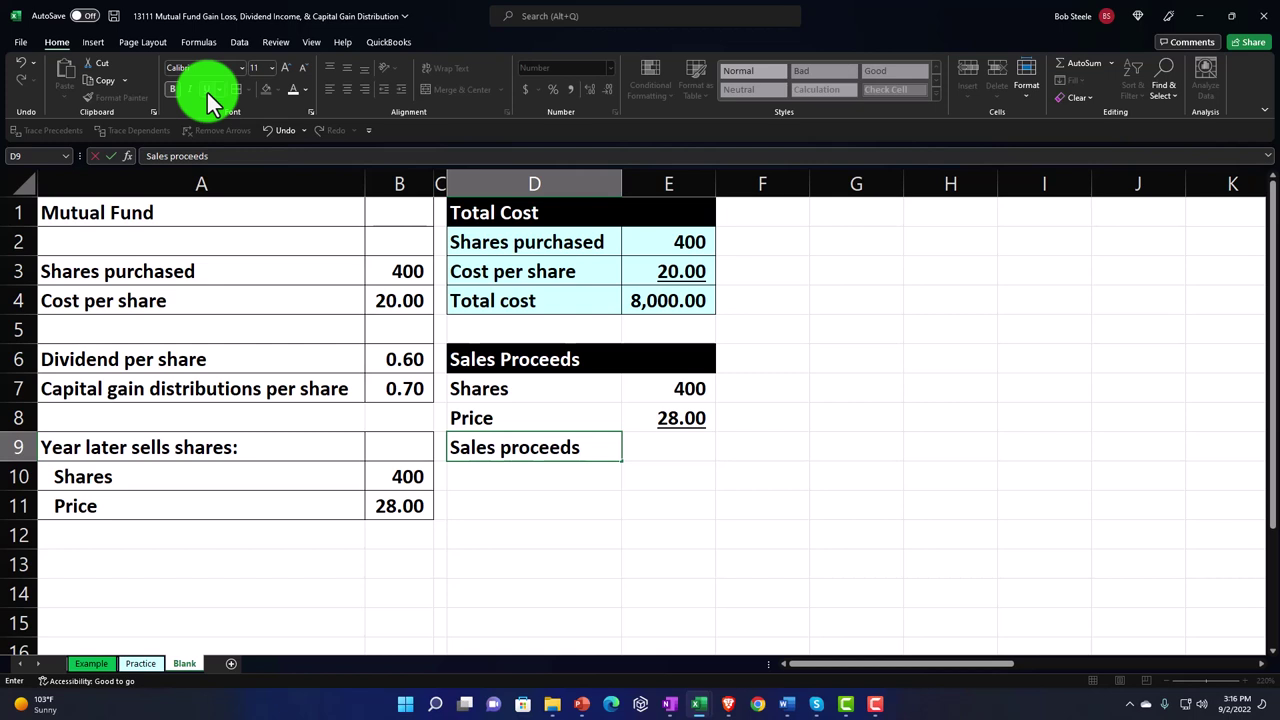
key("Right")
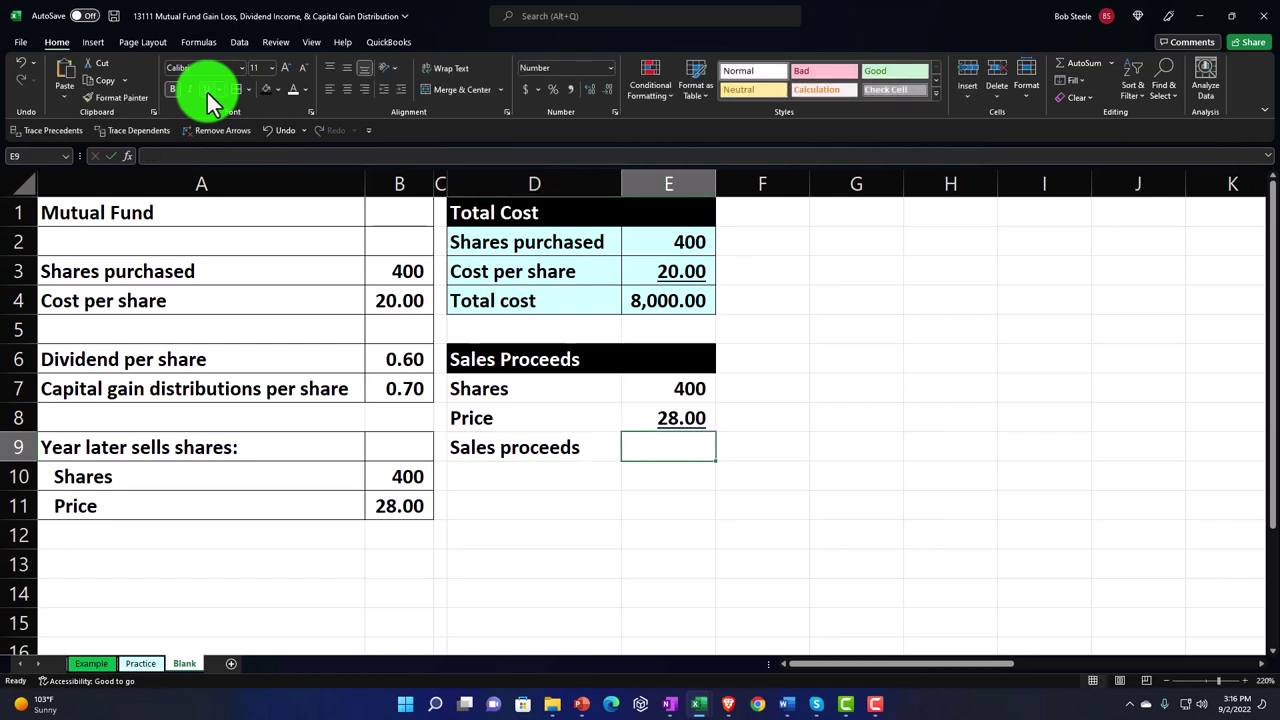
- Calculate the sales proceeds in E9 by multiplying shares by price with =E7*E8
type("=")
key("Up")
key("Up")
type("*")
key("Up")
key("Return")
- Show the sales proceeds amount in E9 with two decimal places
key("Up")
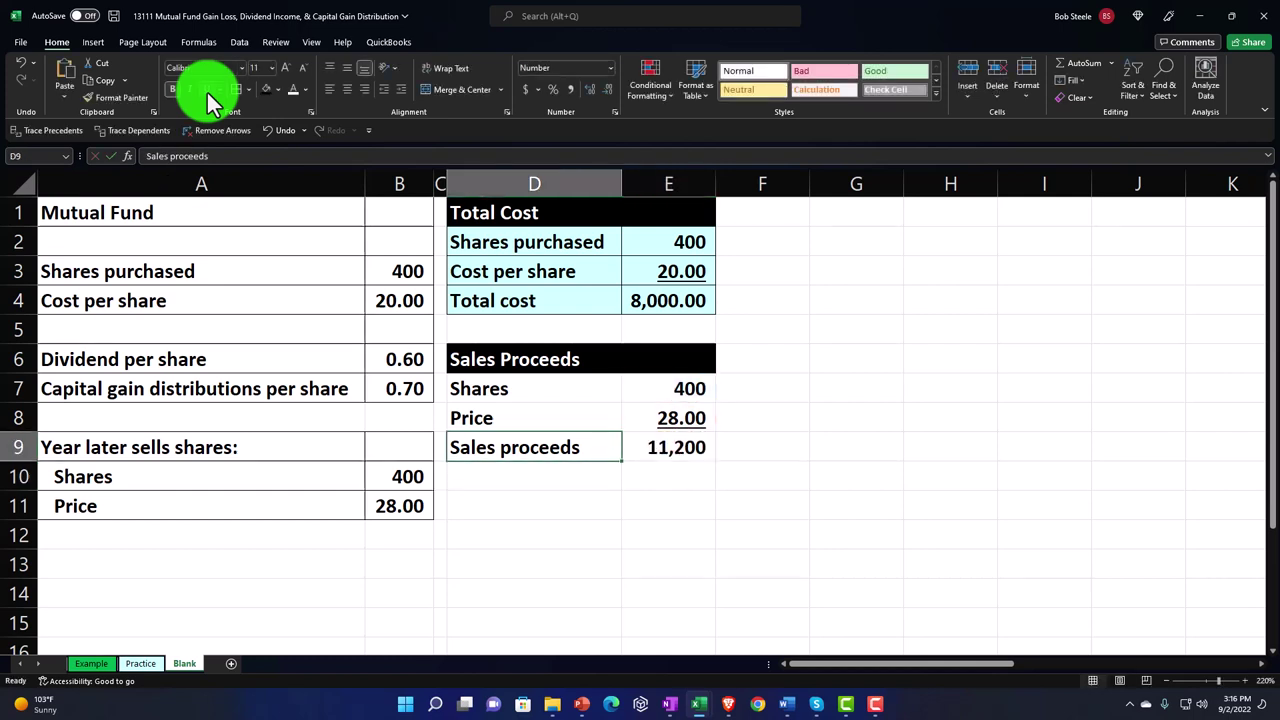
key("Right")
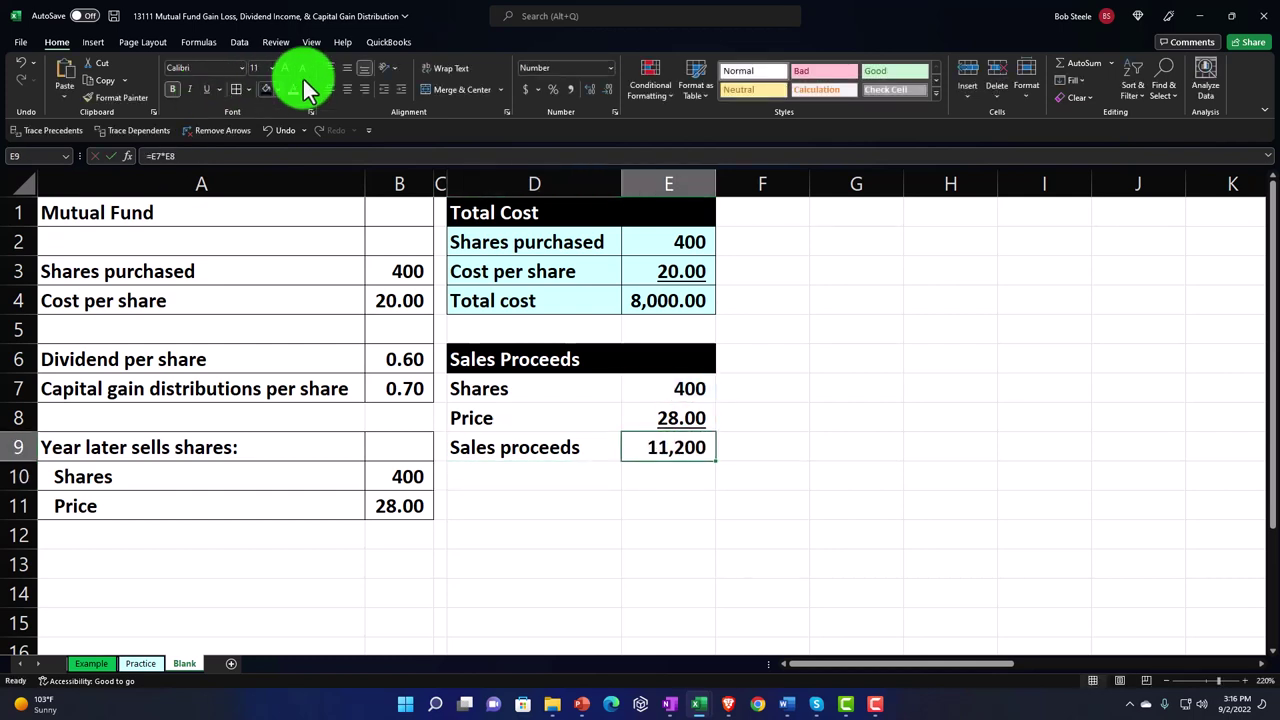
left_click(583, 90)
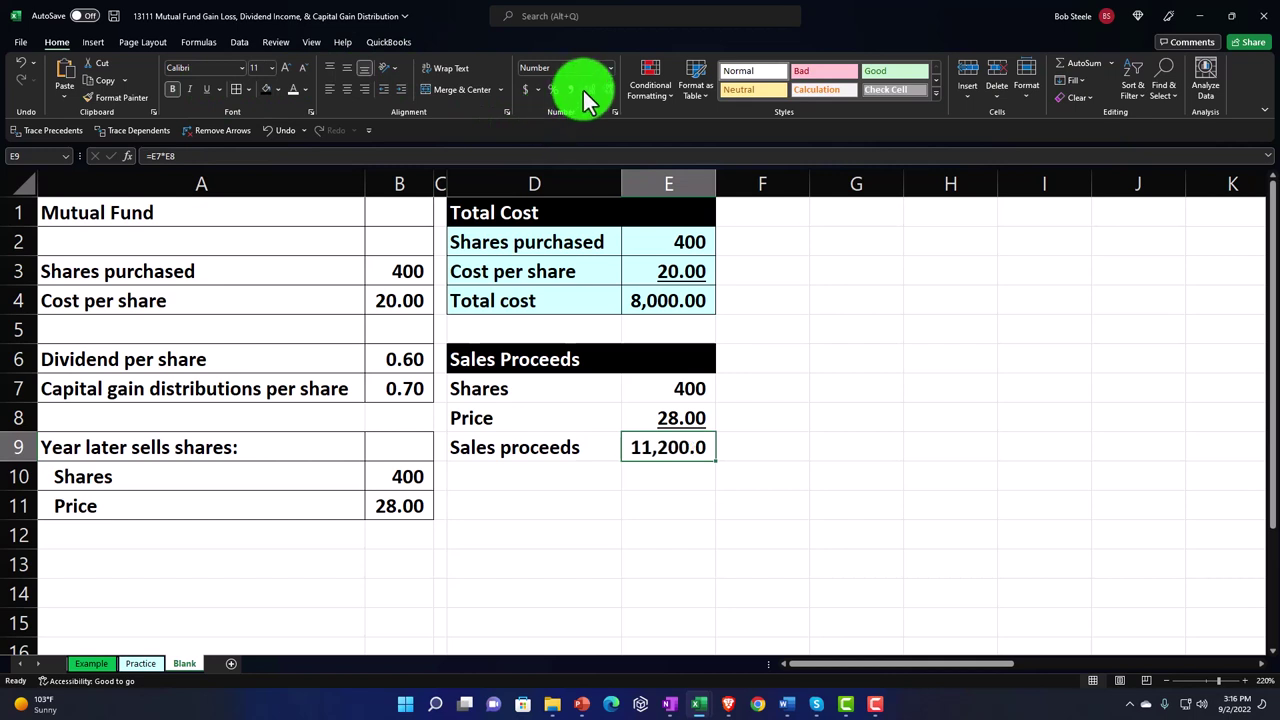
left_click(583, 90)
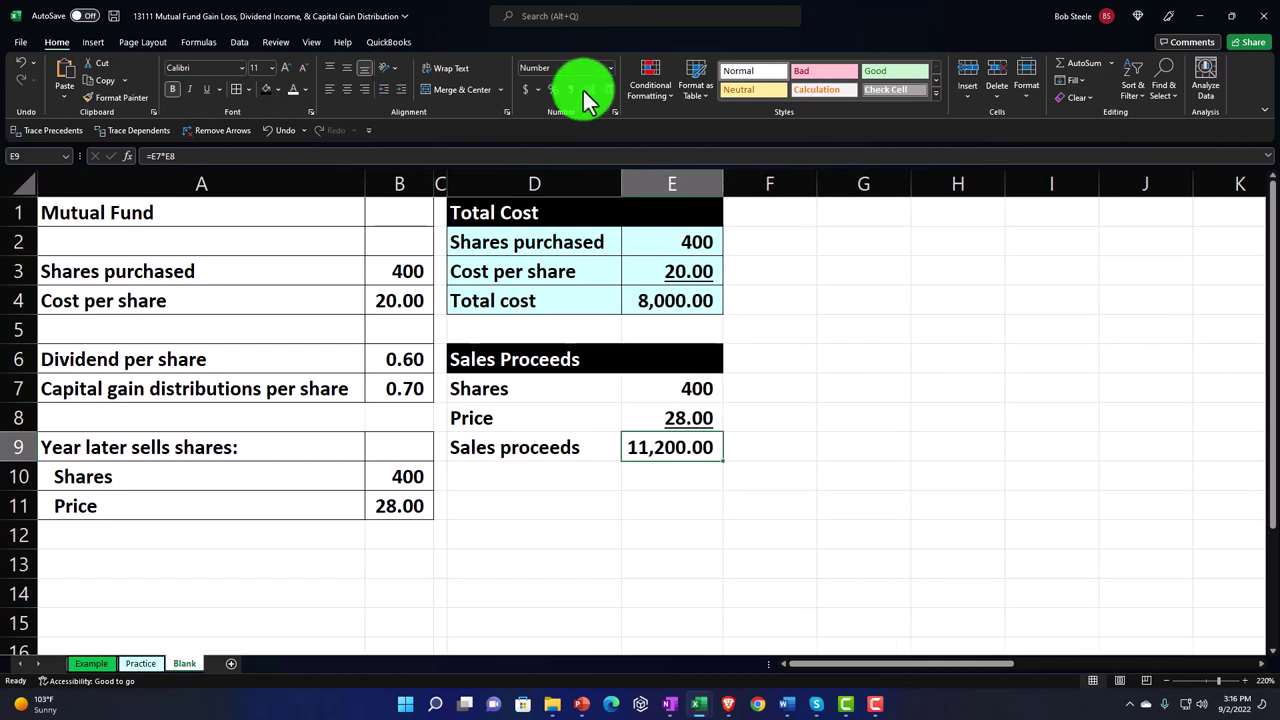
- Apply all borders and the recent light blue fill to the sales proceeds block D7:E9
left_click_drag(517, 391, 642, 434)
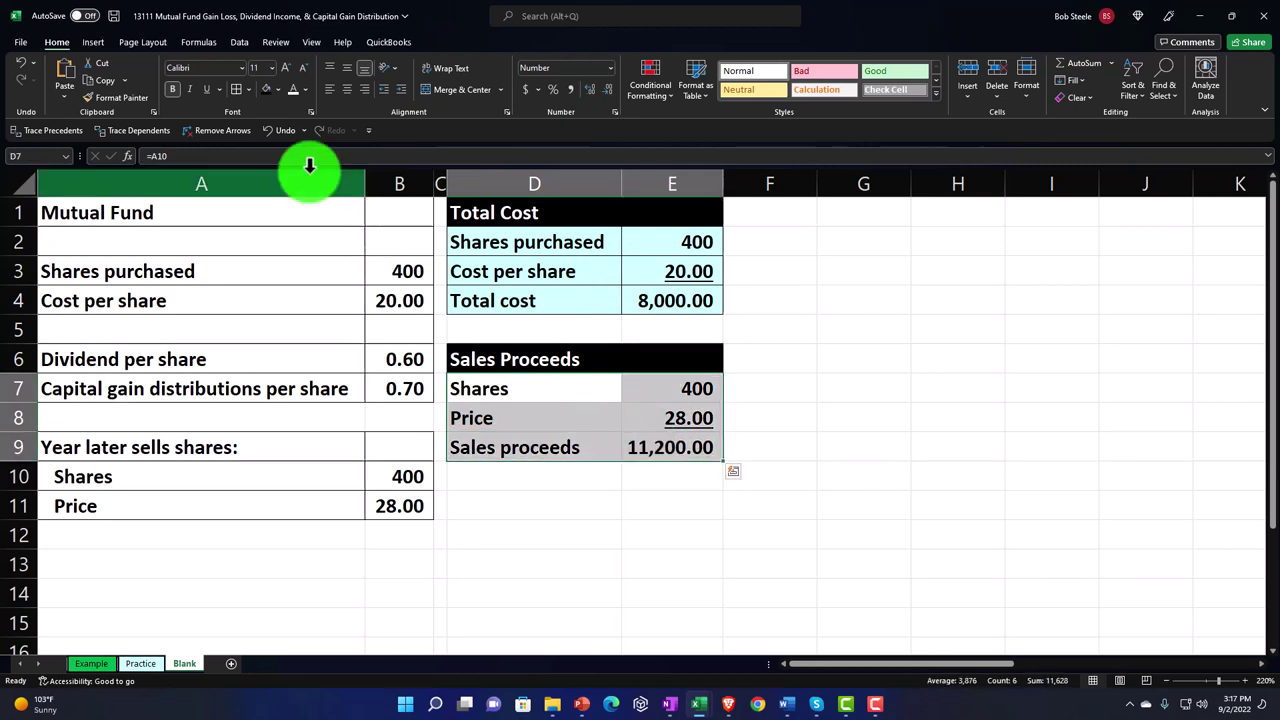
left_click(277, 90)
left_click(265, 256)
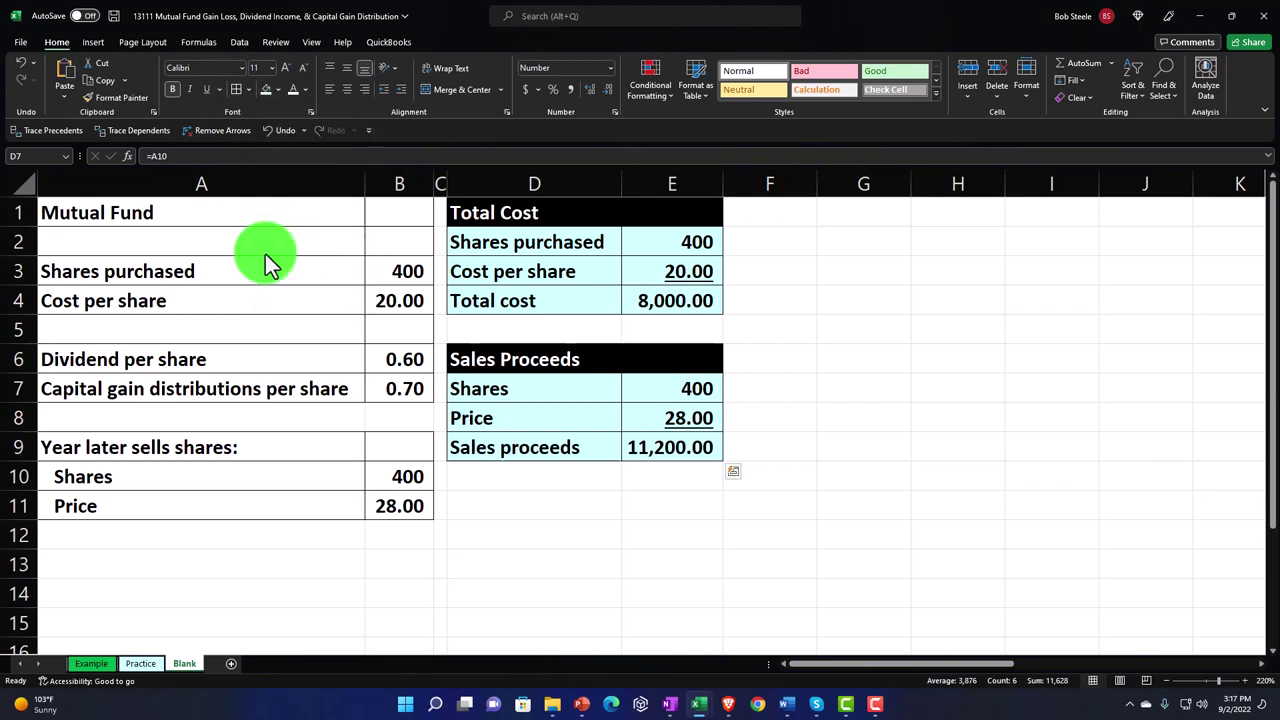
- Enter the header "Profit or Loss" in D11 and format D11:E11 with a black fill and white text
left_click(666, 455)
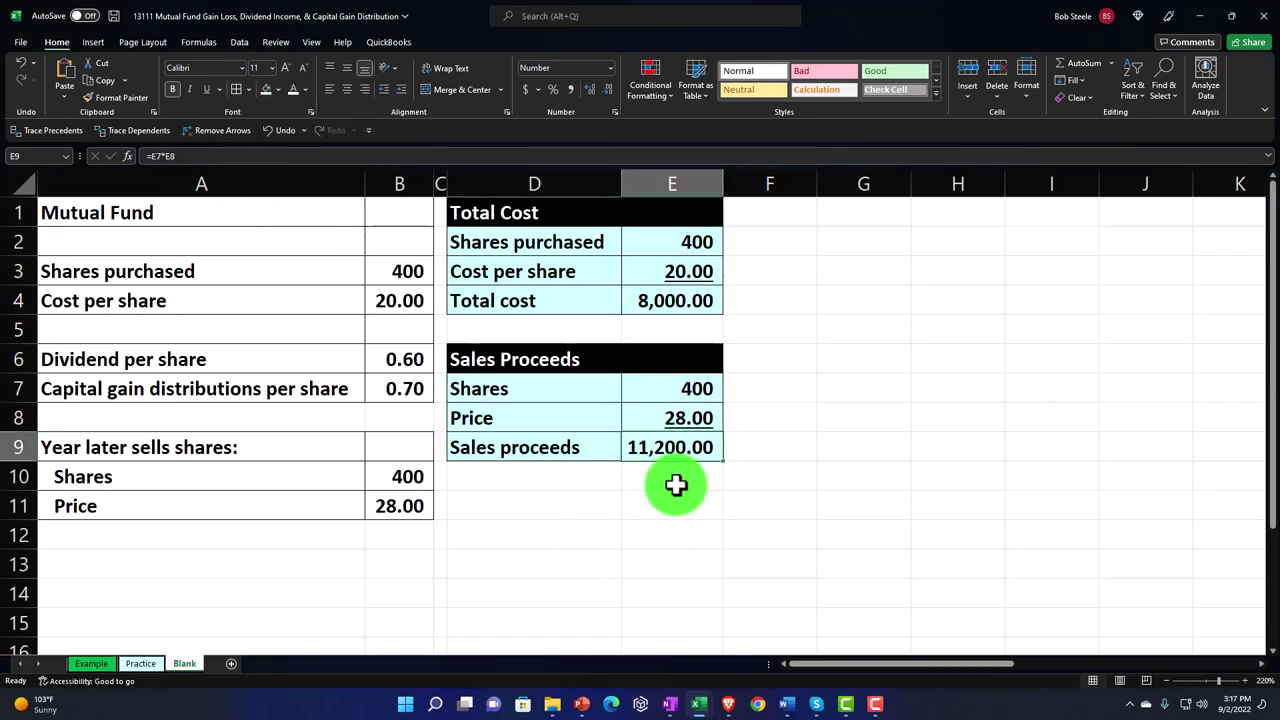
key("Down")
key("Down")
key("Left")
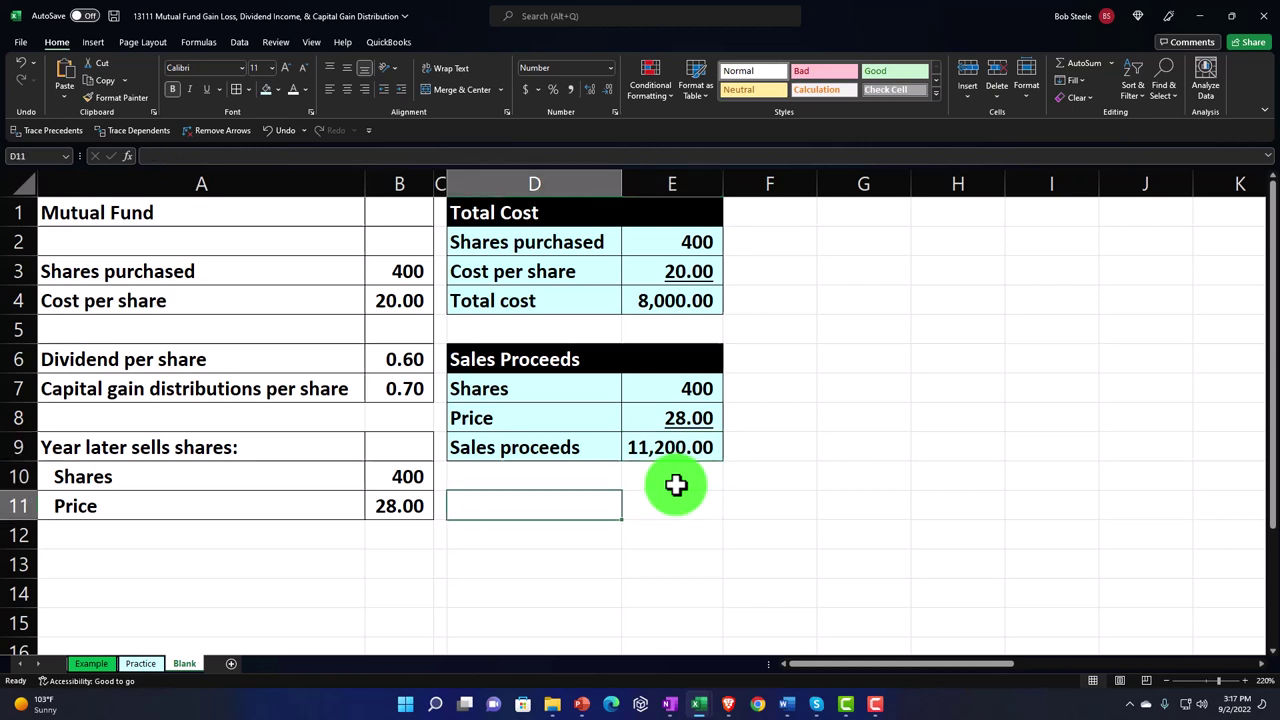
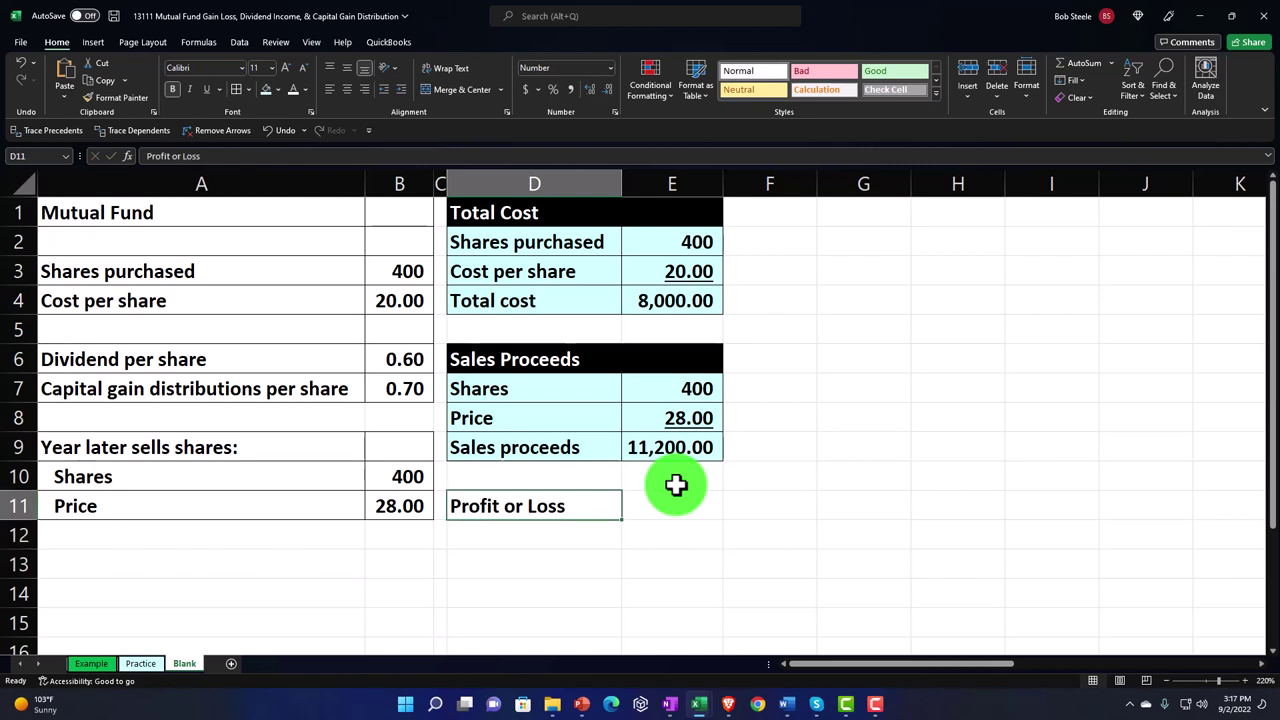
key("shift+Right")
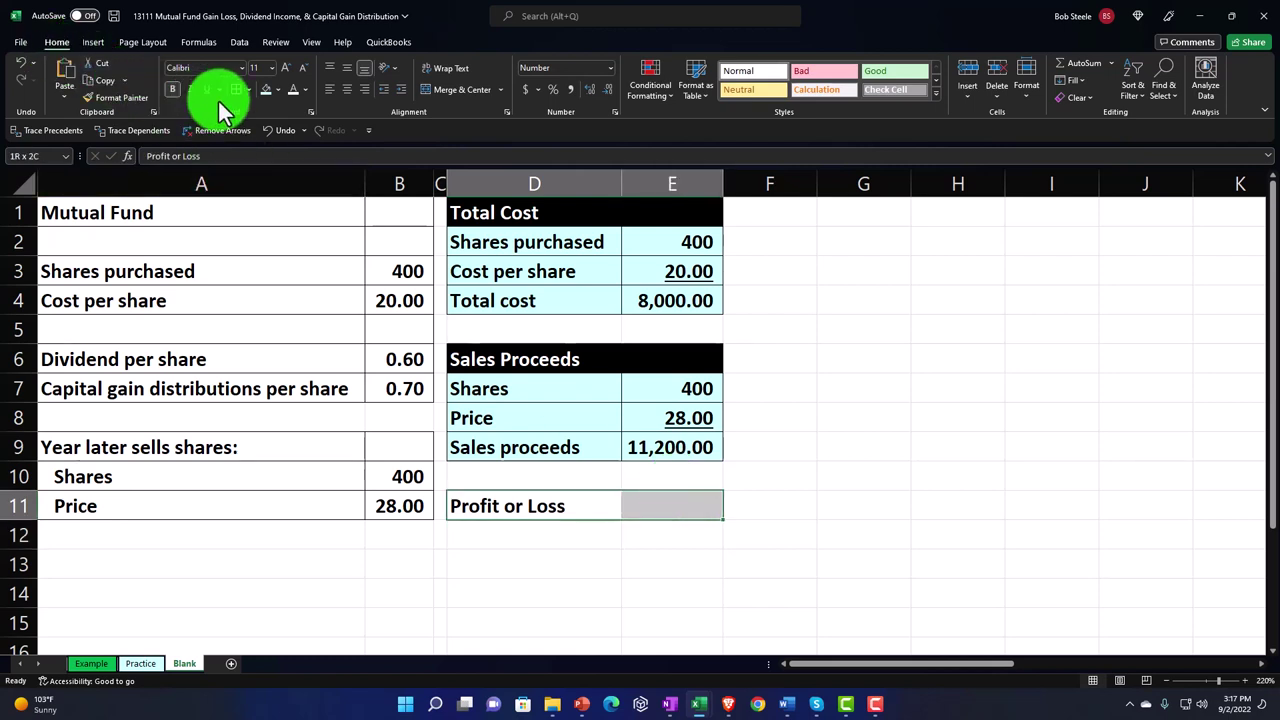
left_click(275, 88)
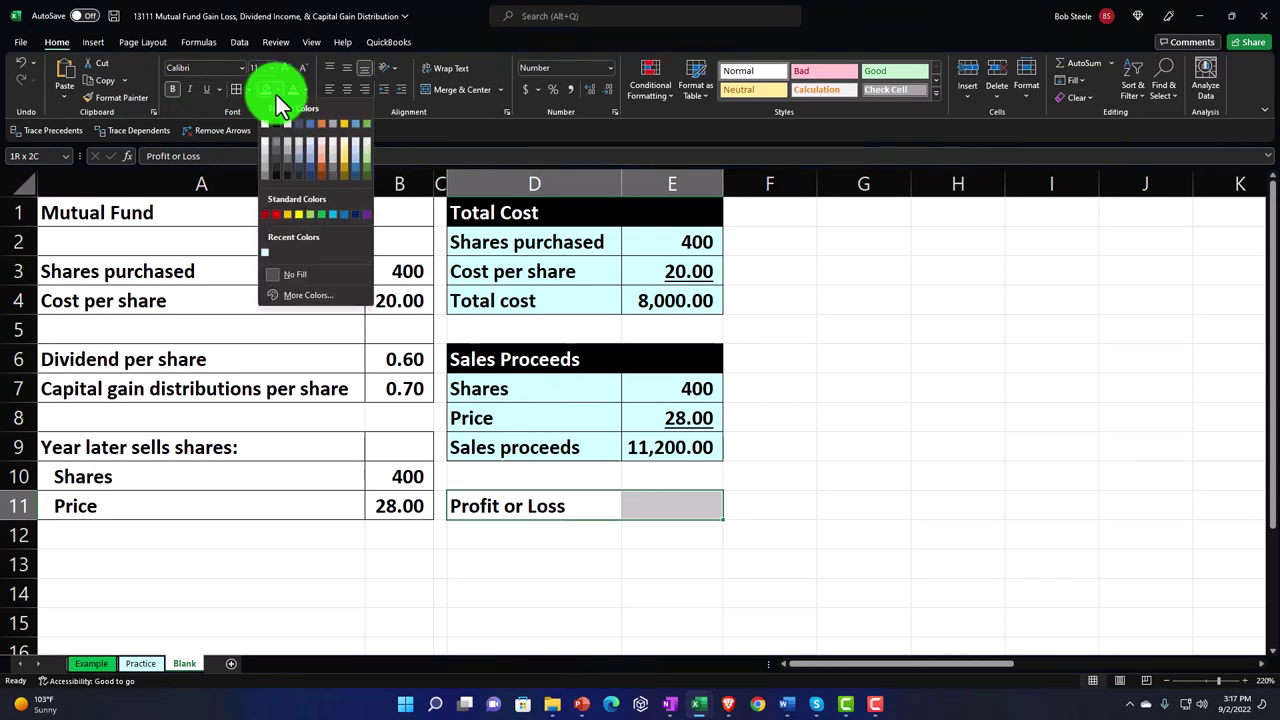
left_click(275, 123)
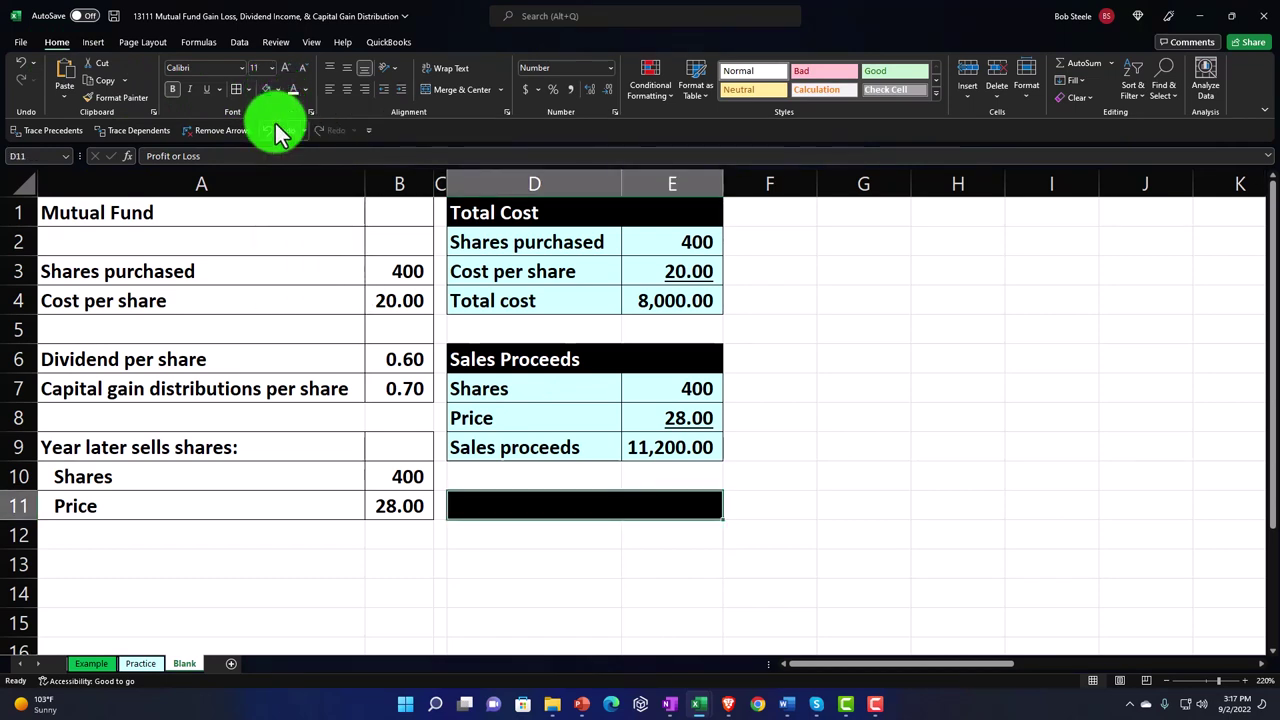
left_click(290, 94)
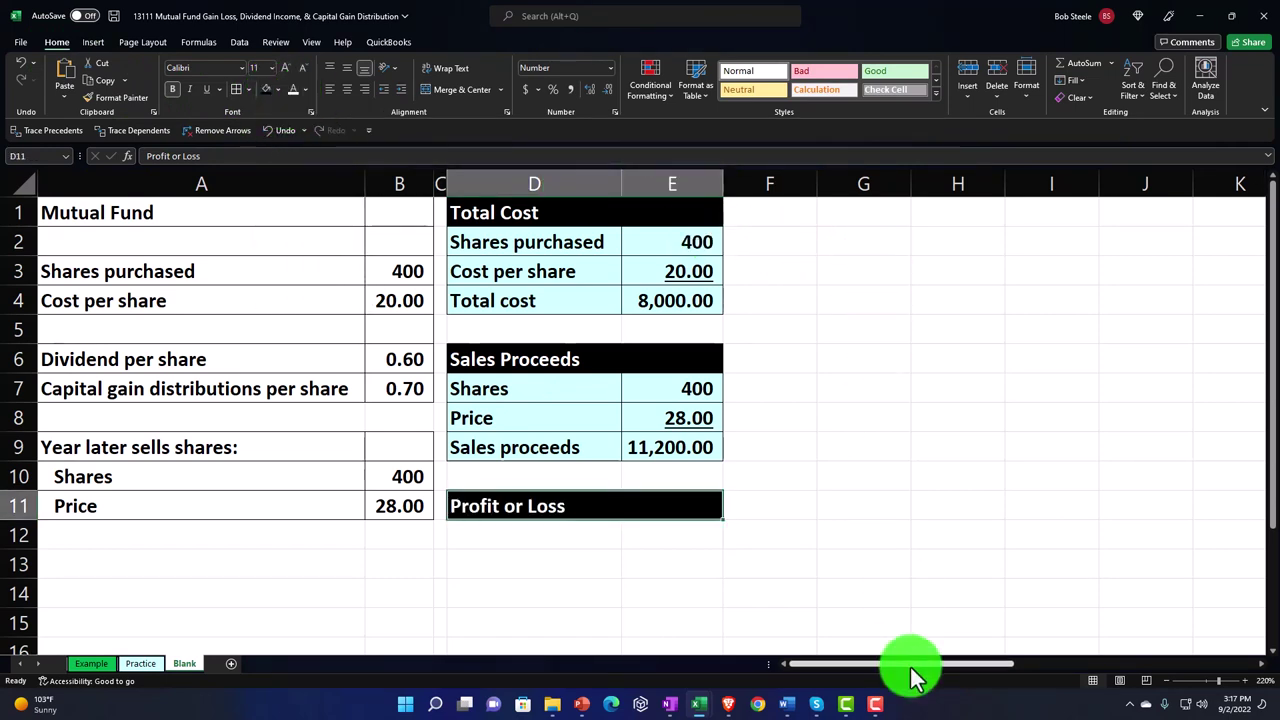
- Link the "Sales proceeds" label into D12 with =D9
key("Down")
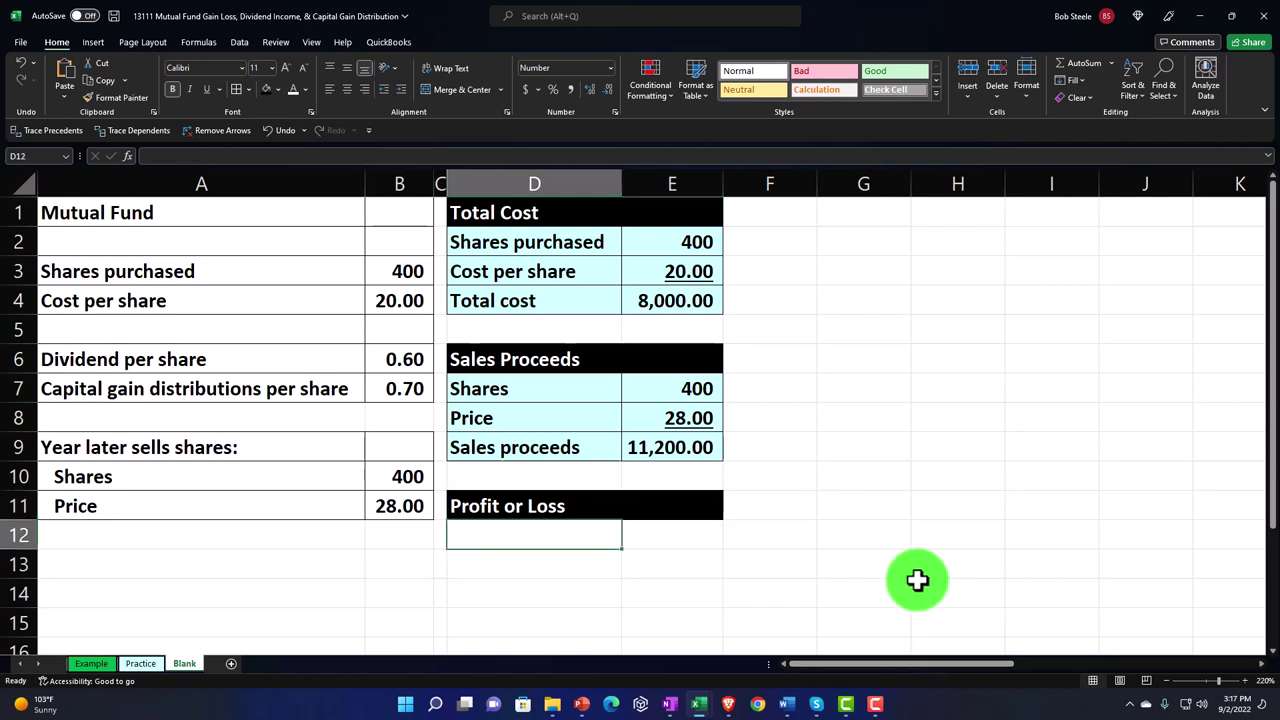
type("=")
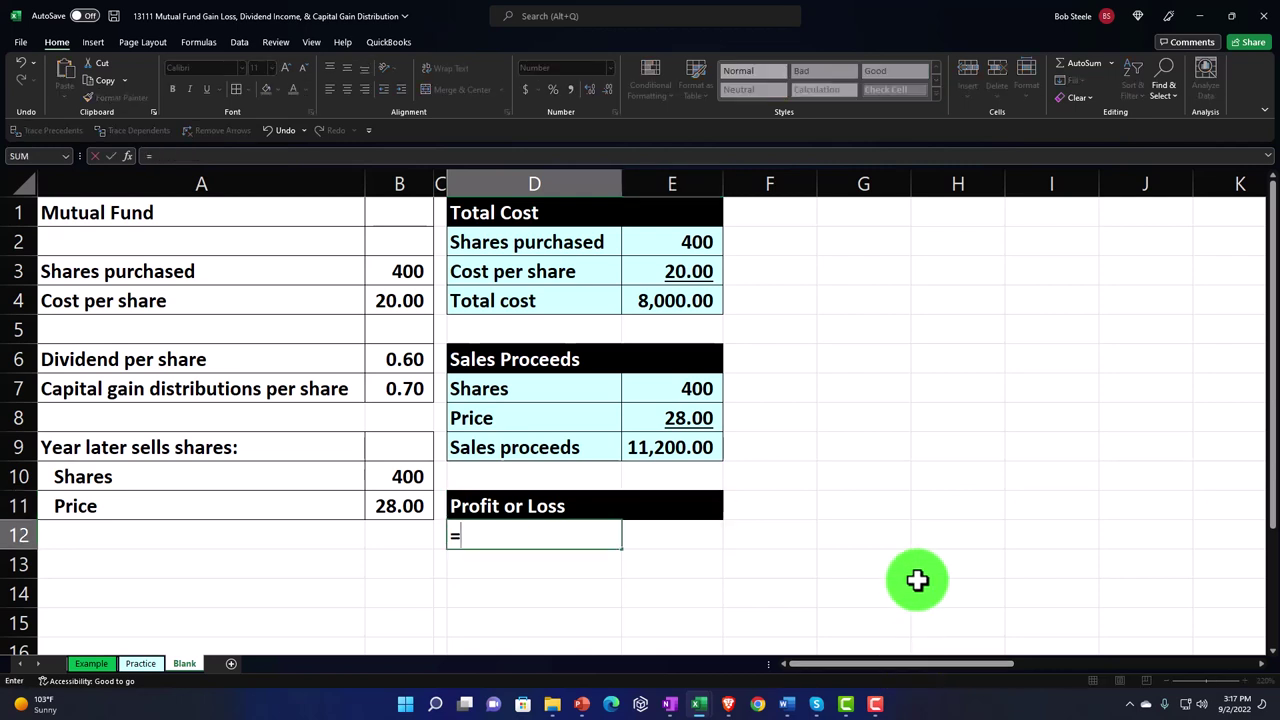
key("Up")
key("Up")
key("Up")
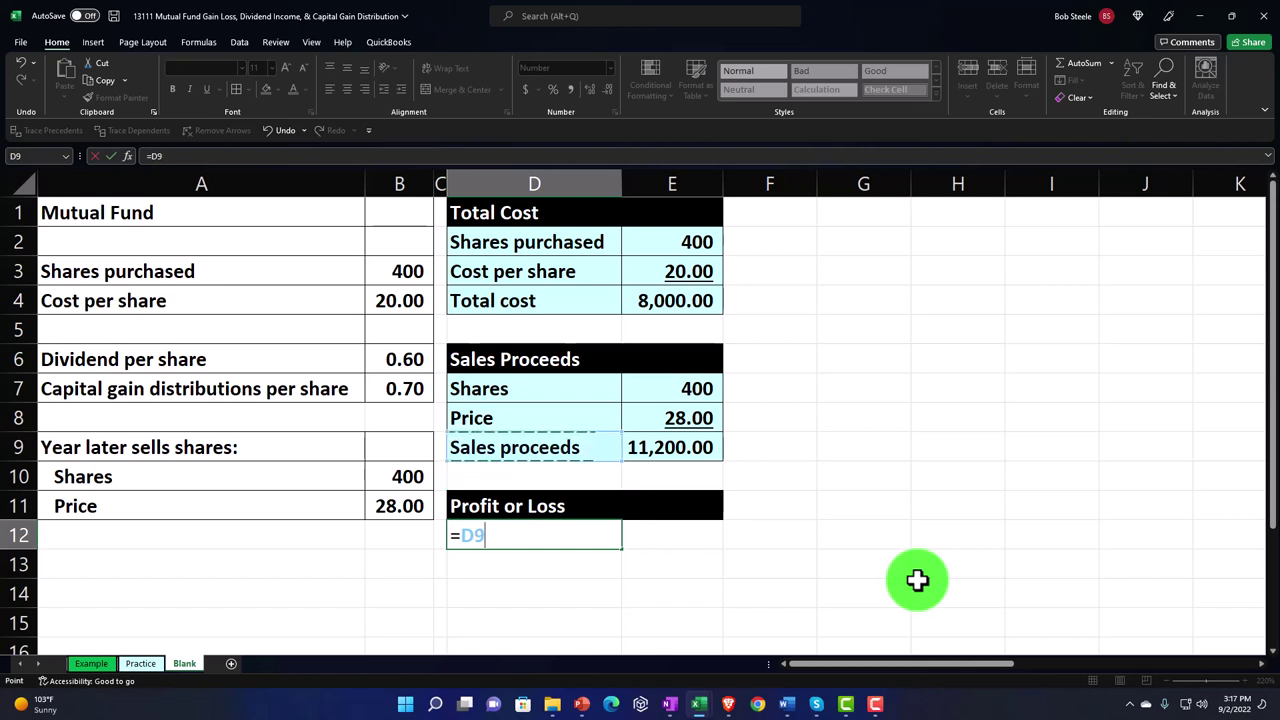
key("Tab")
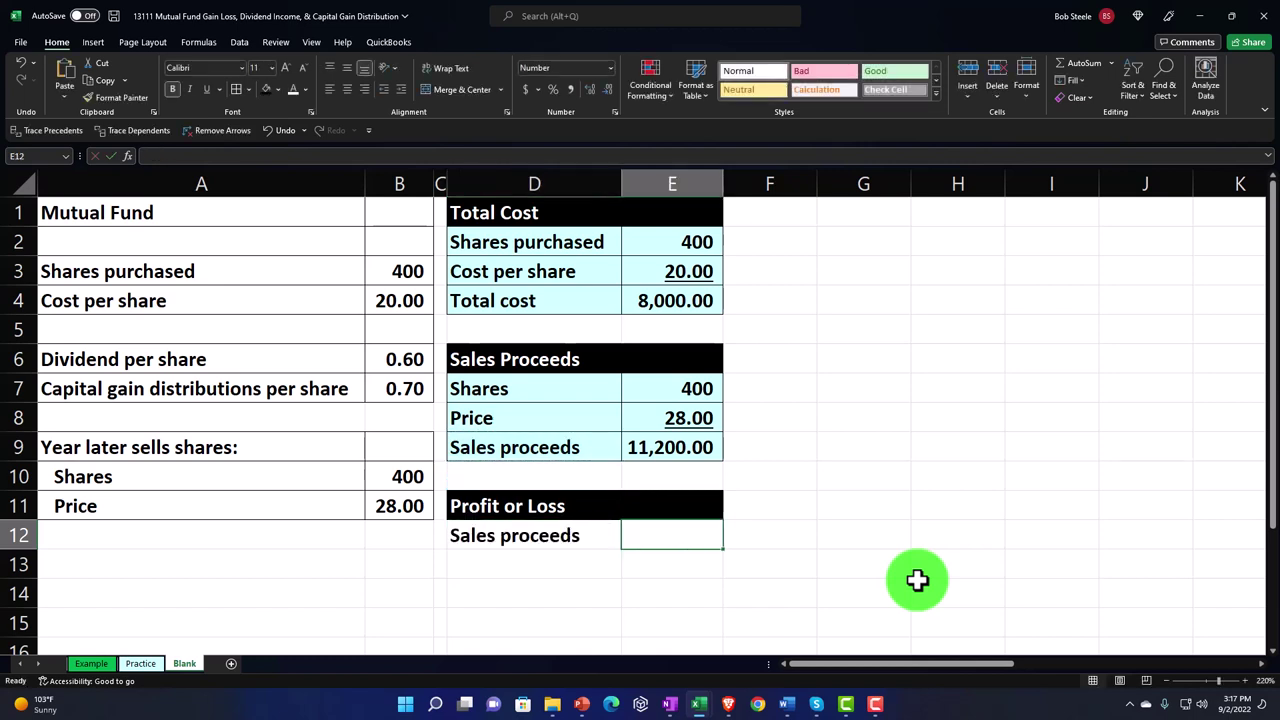
- Bring the sales proceeds amount into E12 with =E9
type("=")
key("Up")
key("Up")
key("Up")
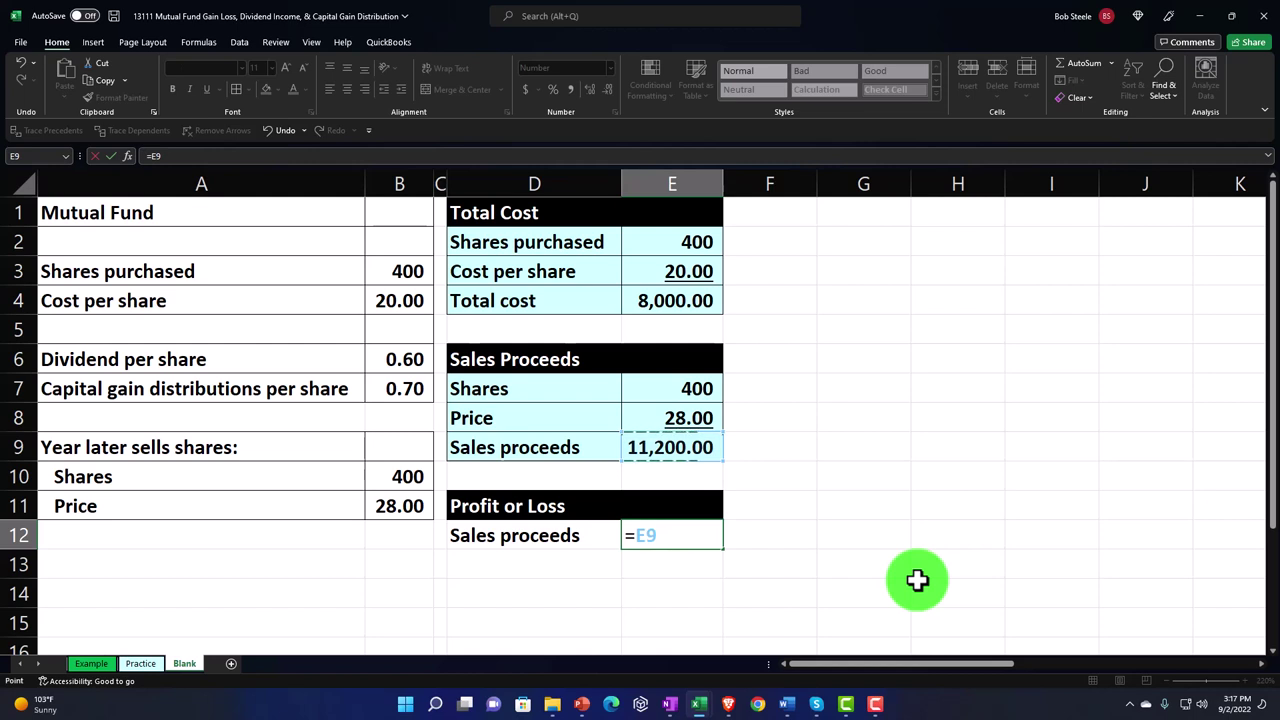
key("Return")
- Link the "Total cost" label into D13 with =D4
type("=")
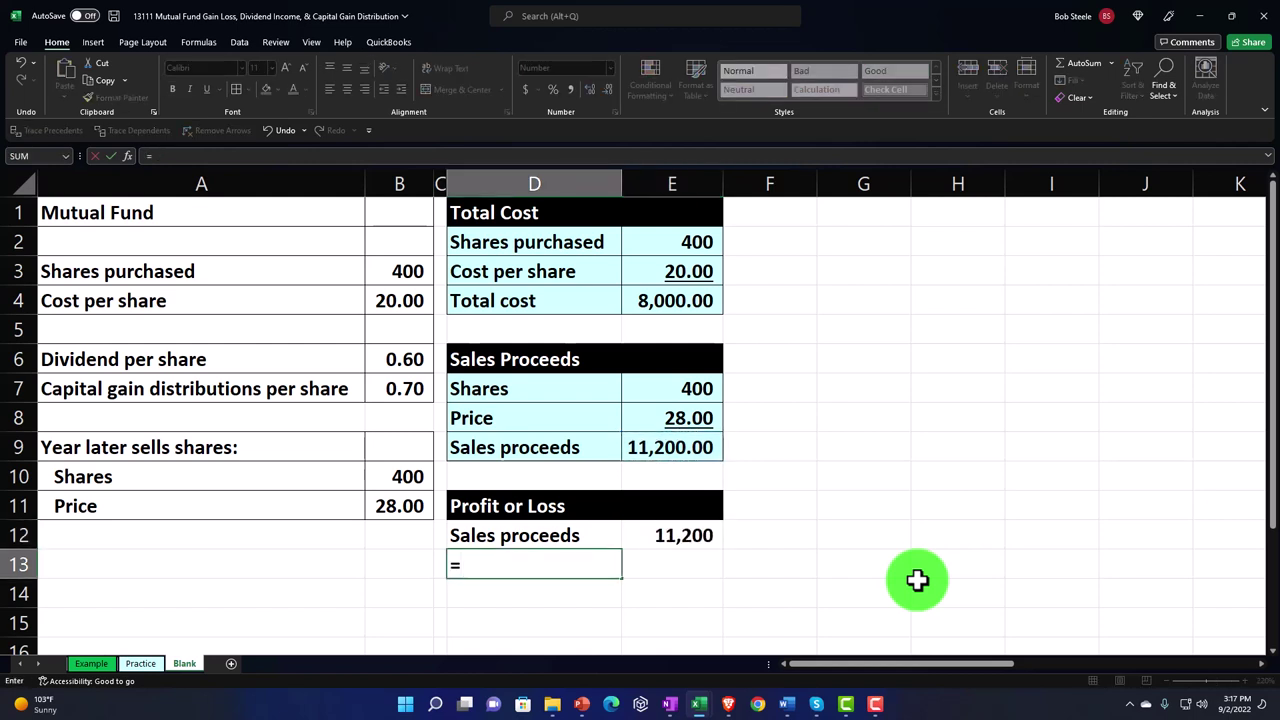
key("Up")
key("Up")
key("Up")
key("Up")
key("Up")
key("Up")
key("Up")
key("Up")
key("Up")
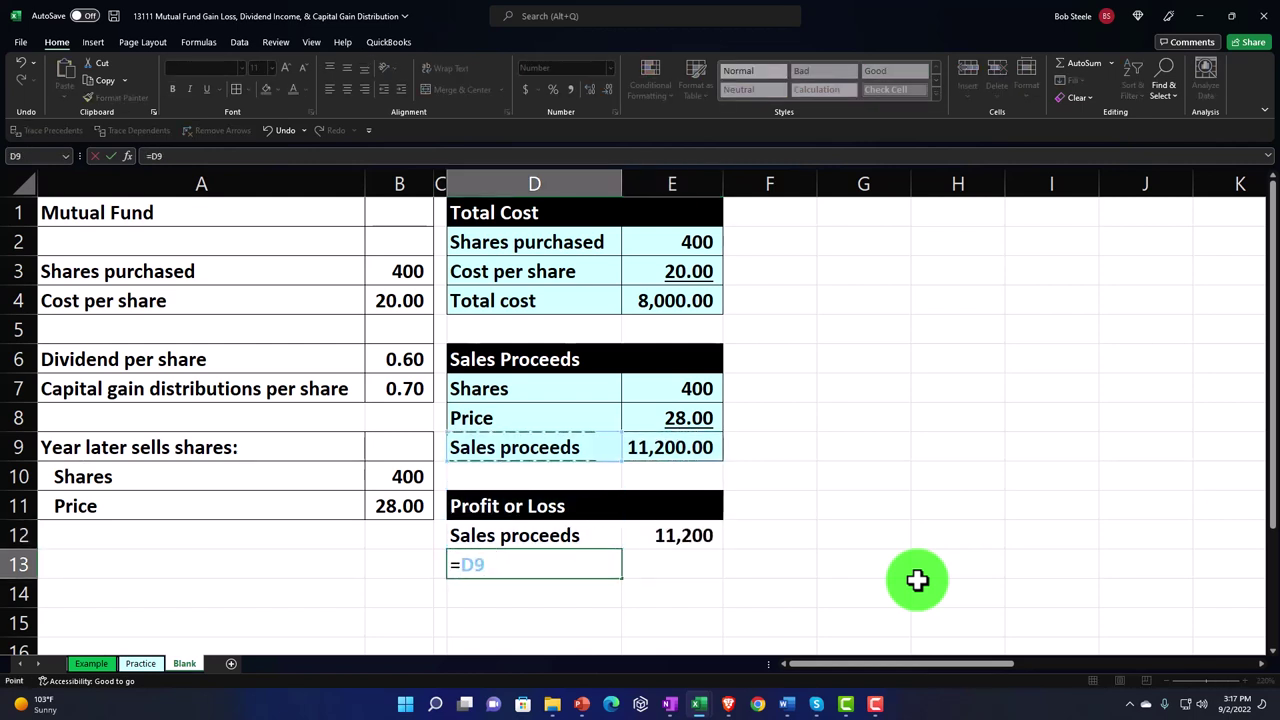
key("Tab")
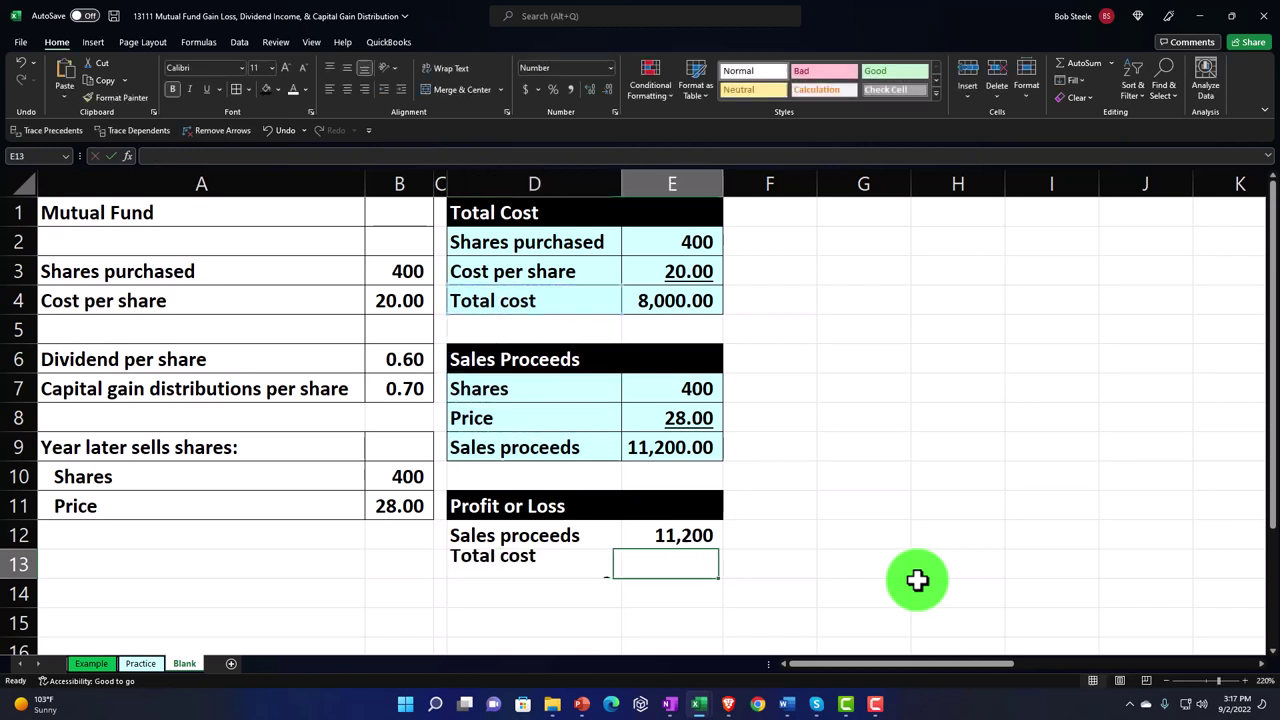
- Bring the total cost amount into E13 with =E4
type("=")
key("Up")
key("Up")
key("Up")
key("Up")
key("Up")
key("Up")
key("Up")
key("Up")
key("Up")
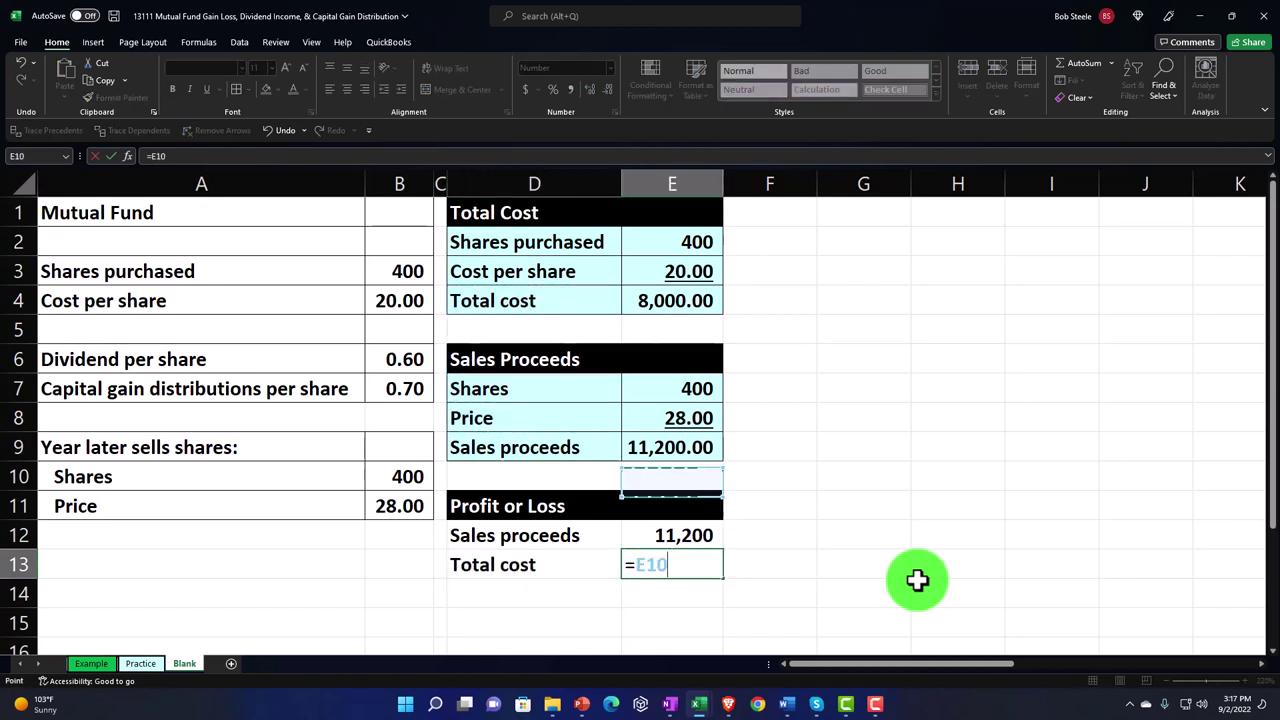
key("Return")
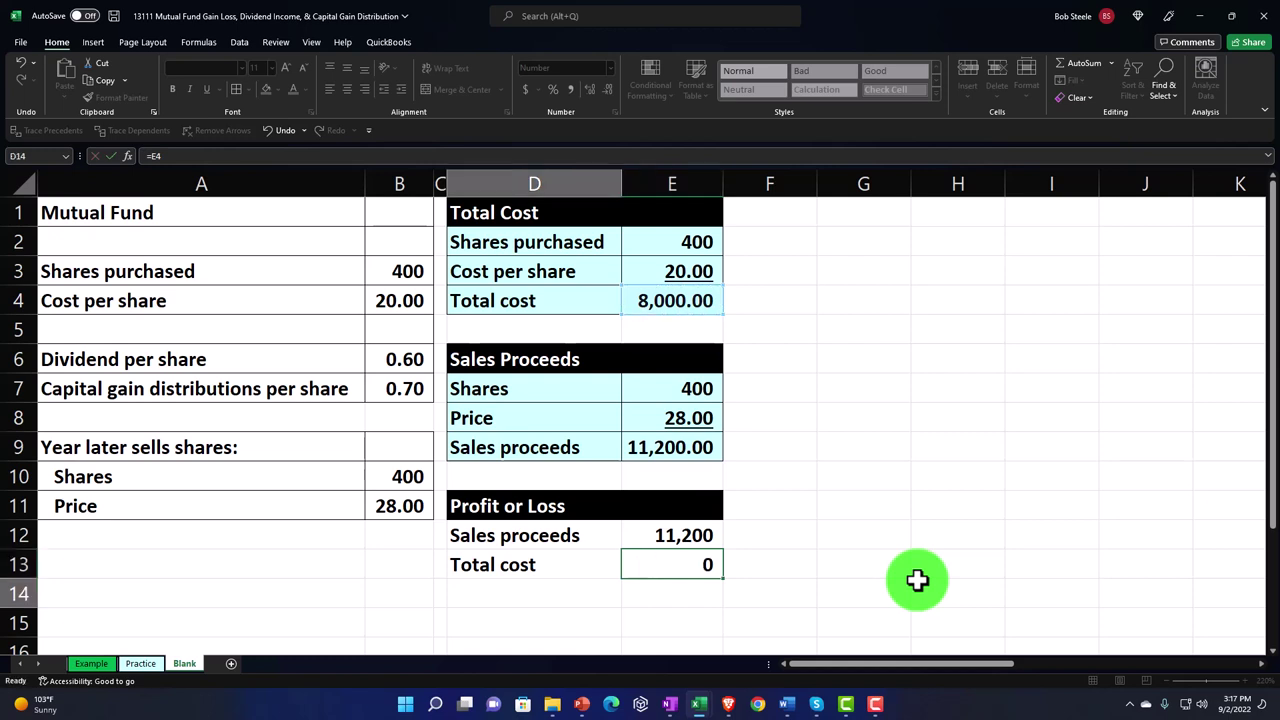
- Underline the total cost amount in E13
key("Up")
key("Right")
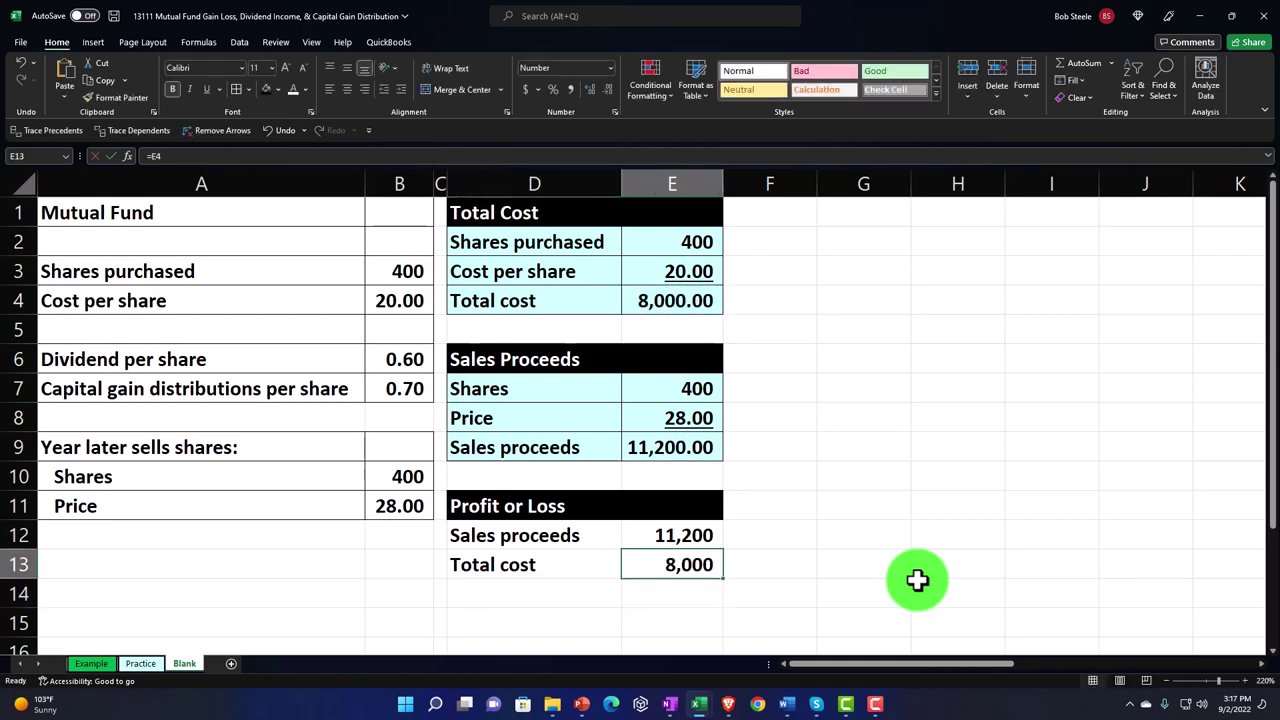
left_click(211, 89)
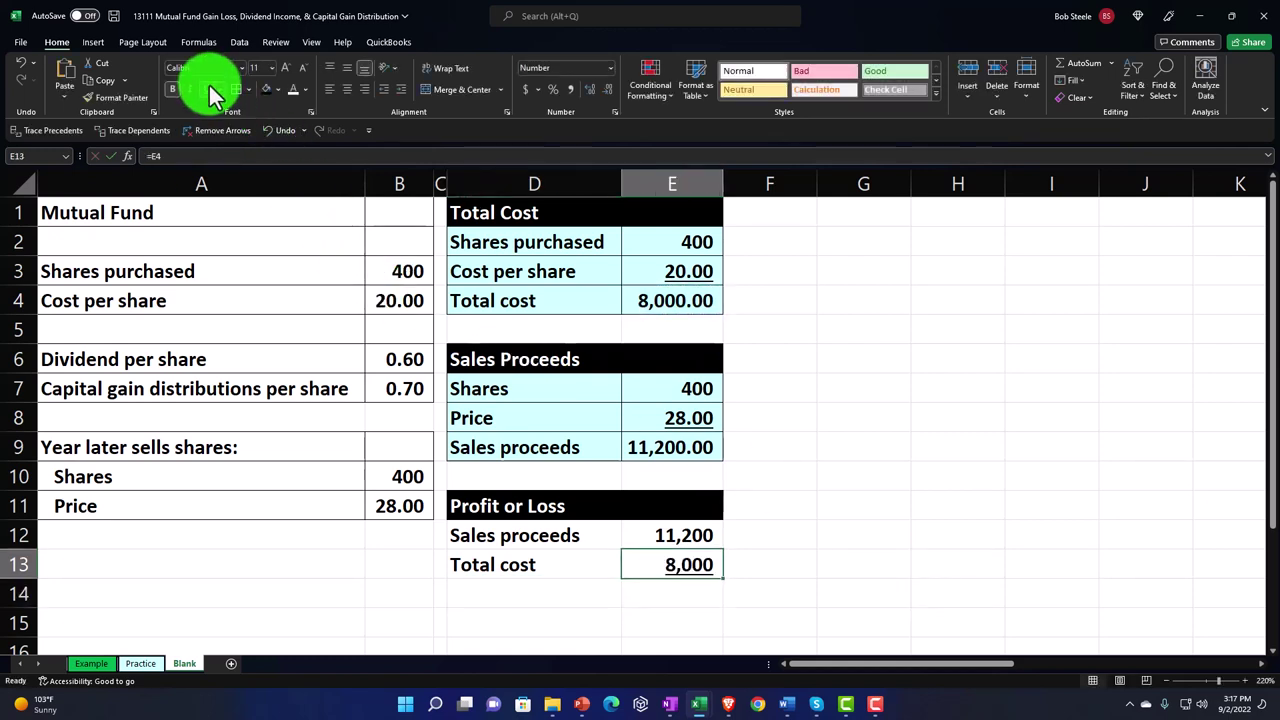
- Enter the label "Profit or loss" in D14 beneath the total cost row
key("Down")
key("Left")
type("Pr")
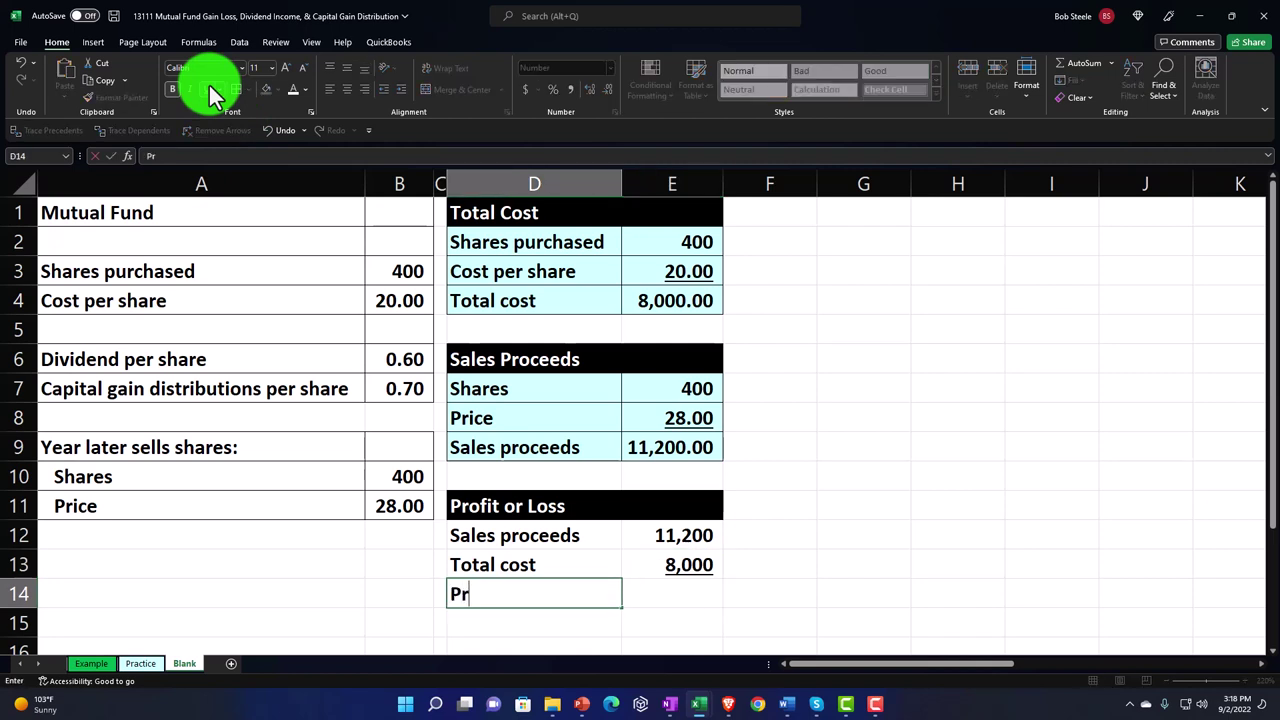
type("ofit or loos")
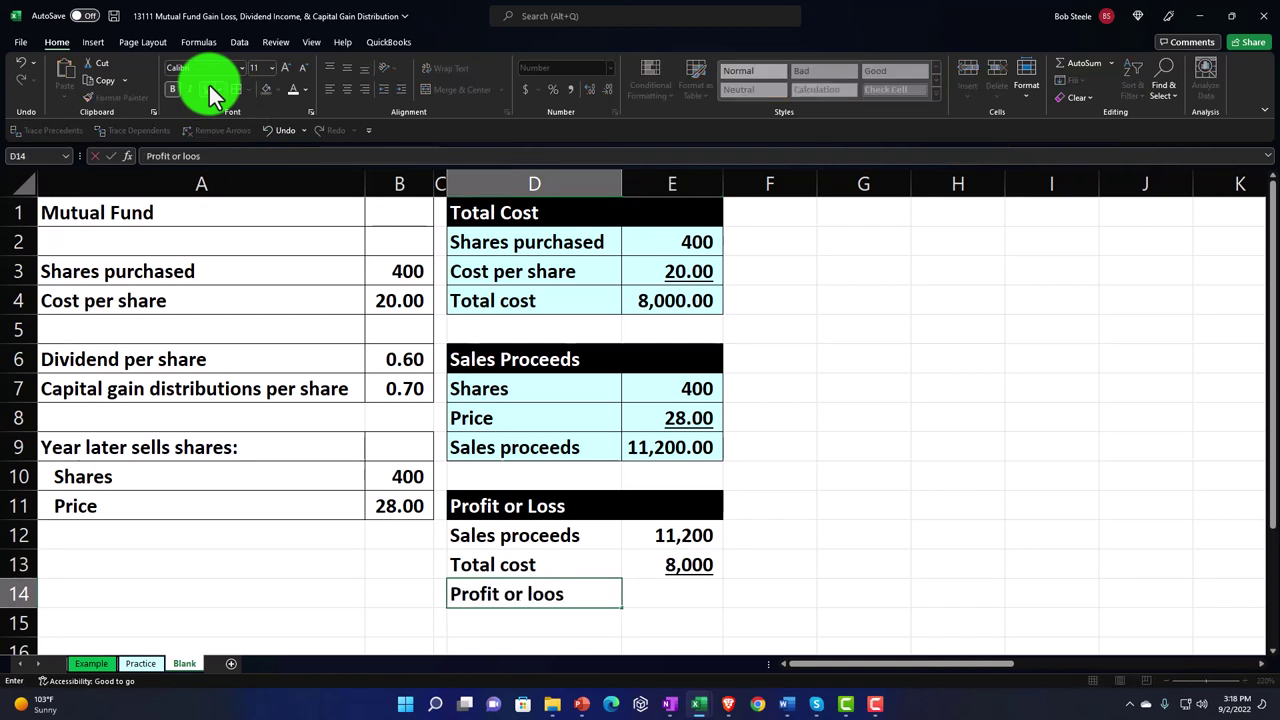
key("BackSpace")
key("BackSpace")
type("ss")
key("Tab")
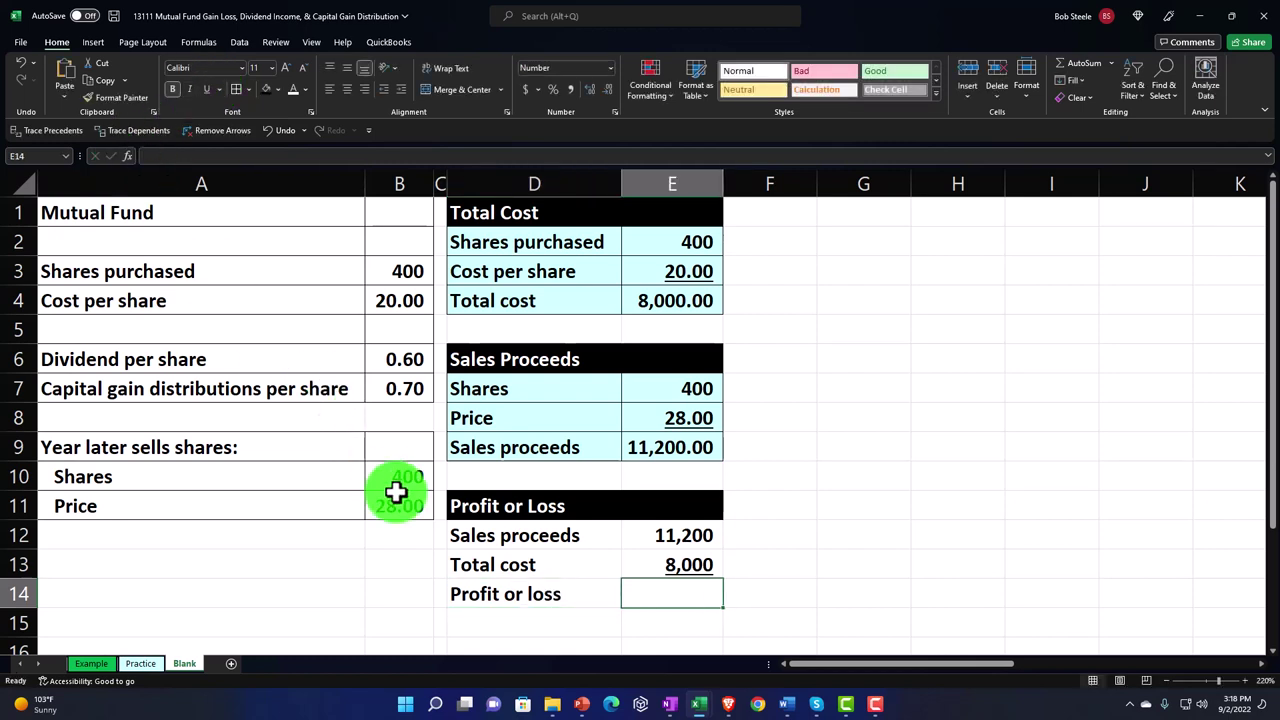
- Edit the label in D14 to read "Profit or (loss)"
left_click(536, 594)
double_click(536, 594)
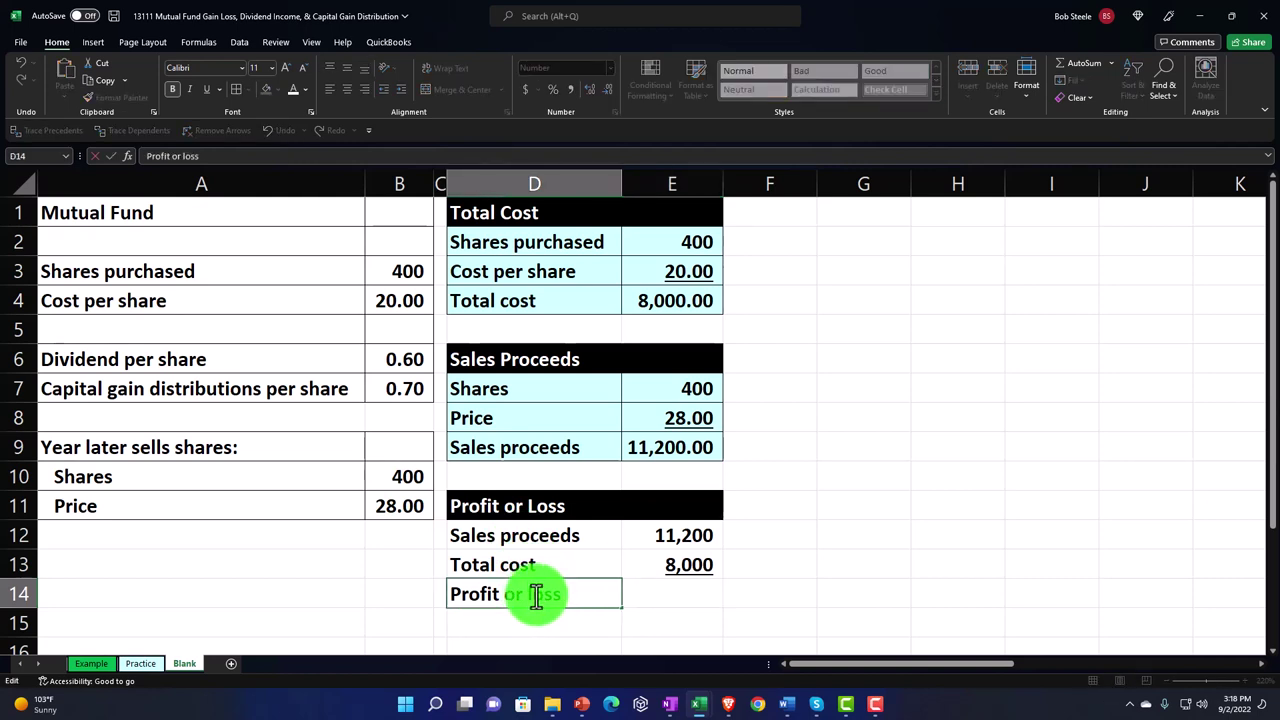
type("(loss)")
key("Tab")
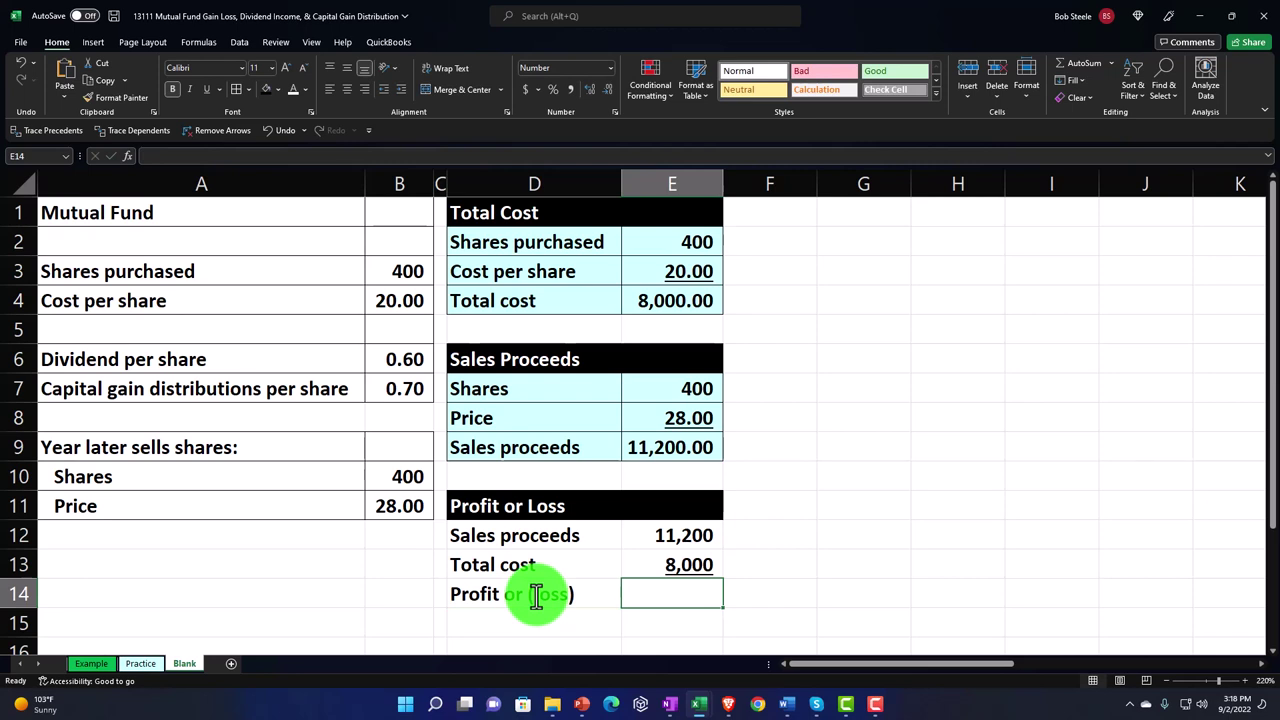
- Calculate the profit or loss in E14 by subtracting total cost from sales proceeds with =E12-E13
type("=")
key("Up")
key("Up")
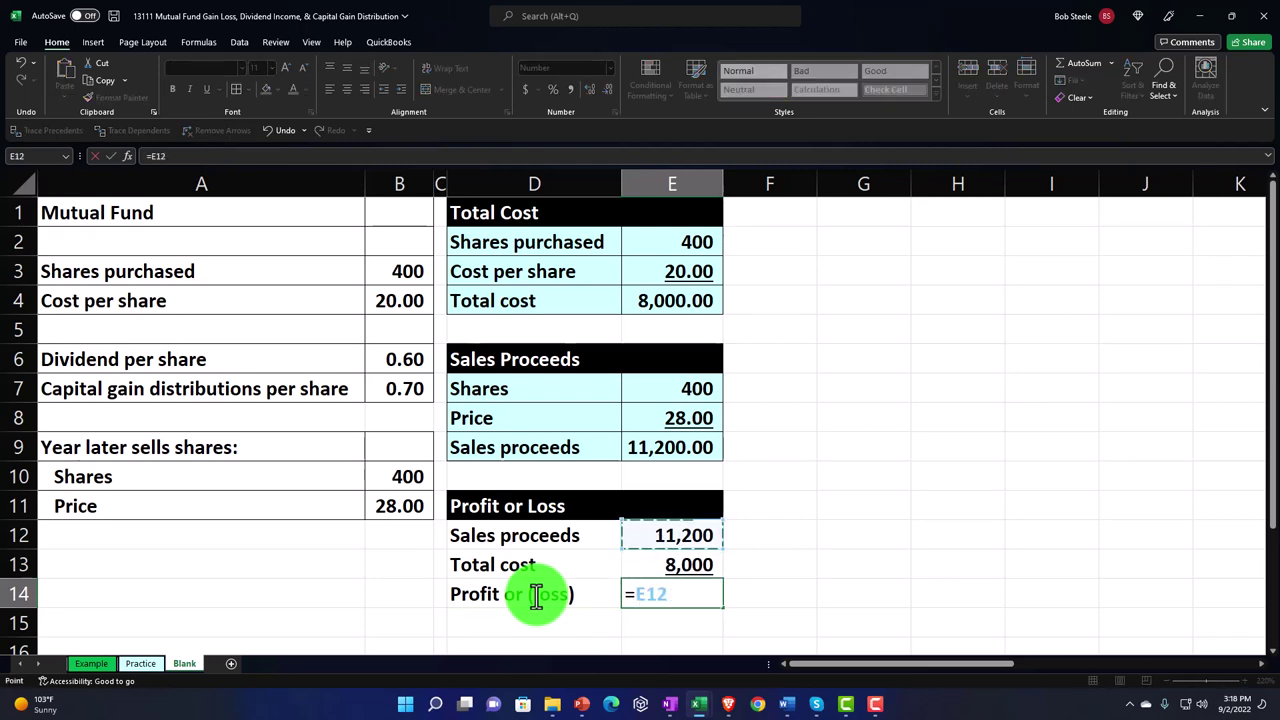
type("-")
key("Up")
key("Return")
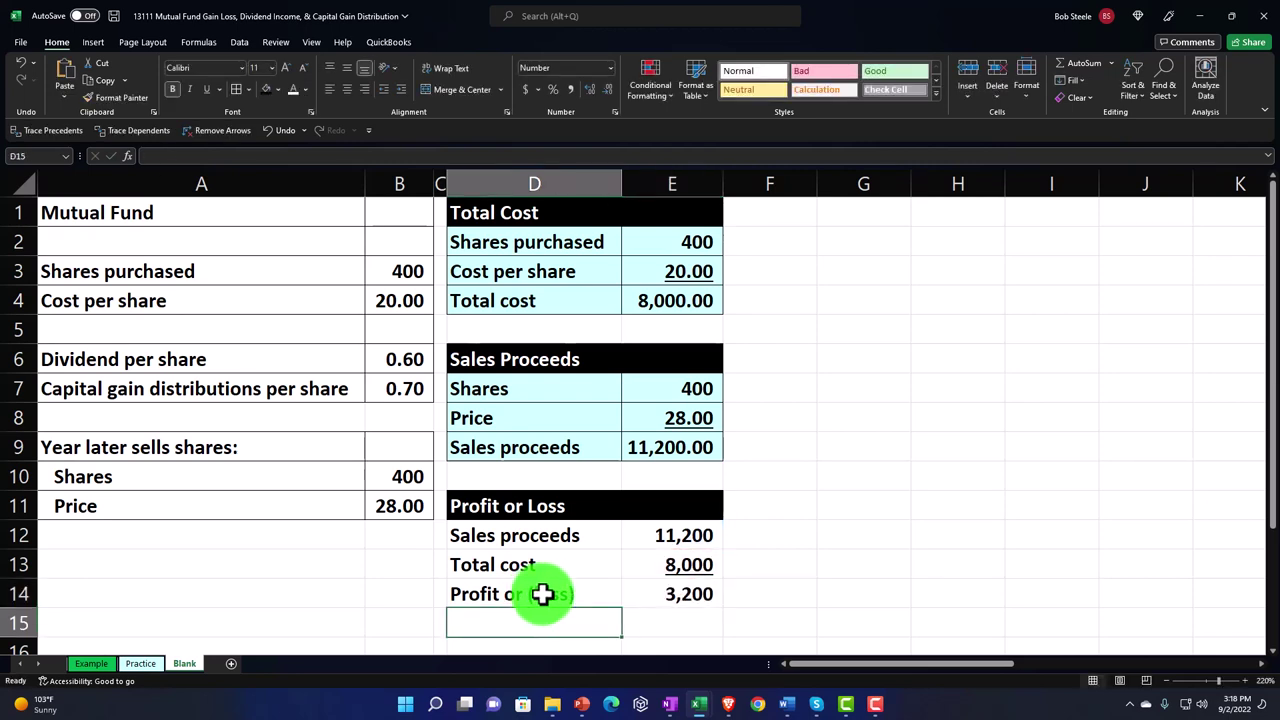
- Show the profit or loss amounts in E12:E14 with two decimal places
left_click(667, 544)
left_click_drag(667, 544, 671, 579)
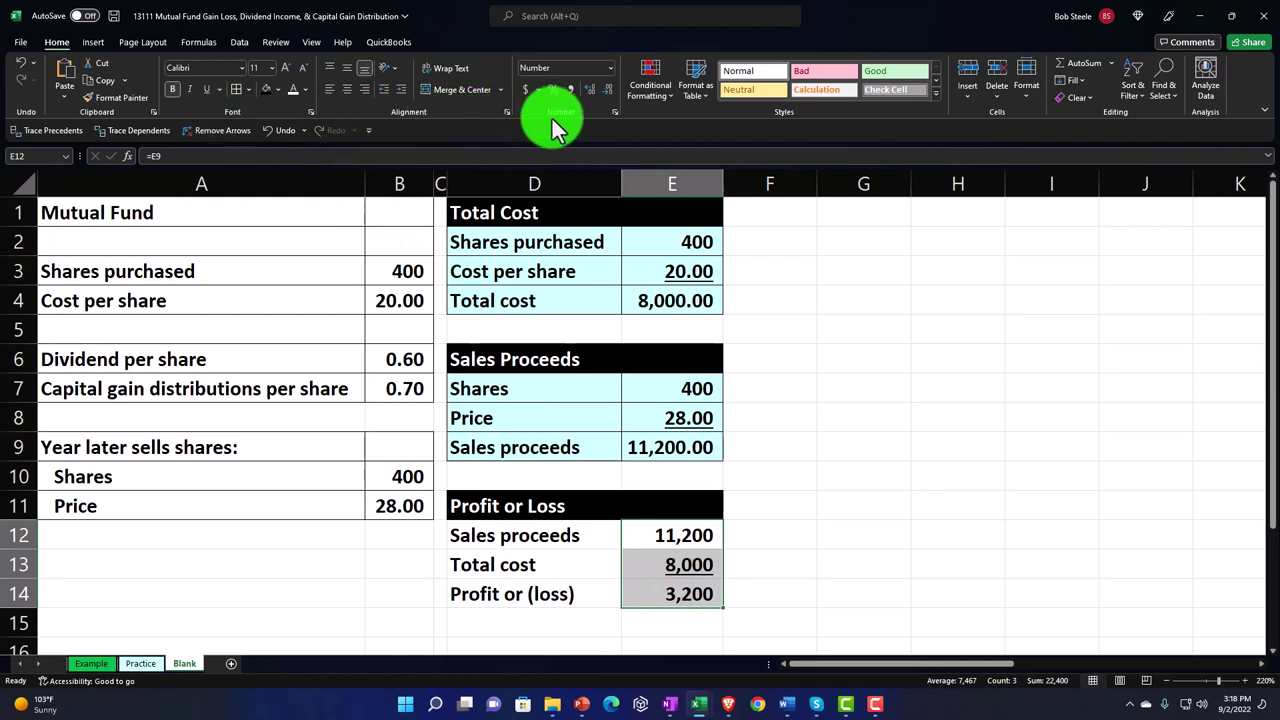
left_click(593, 91)
left_click(593, 91)
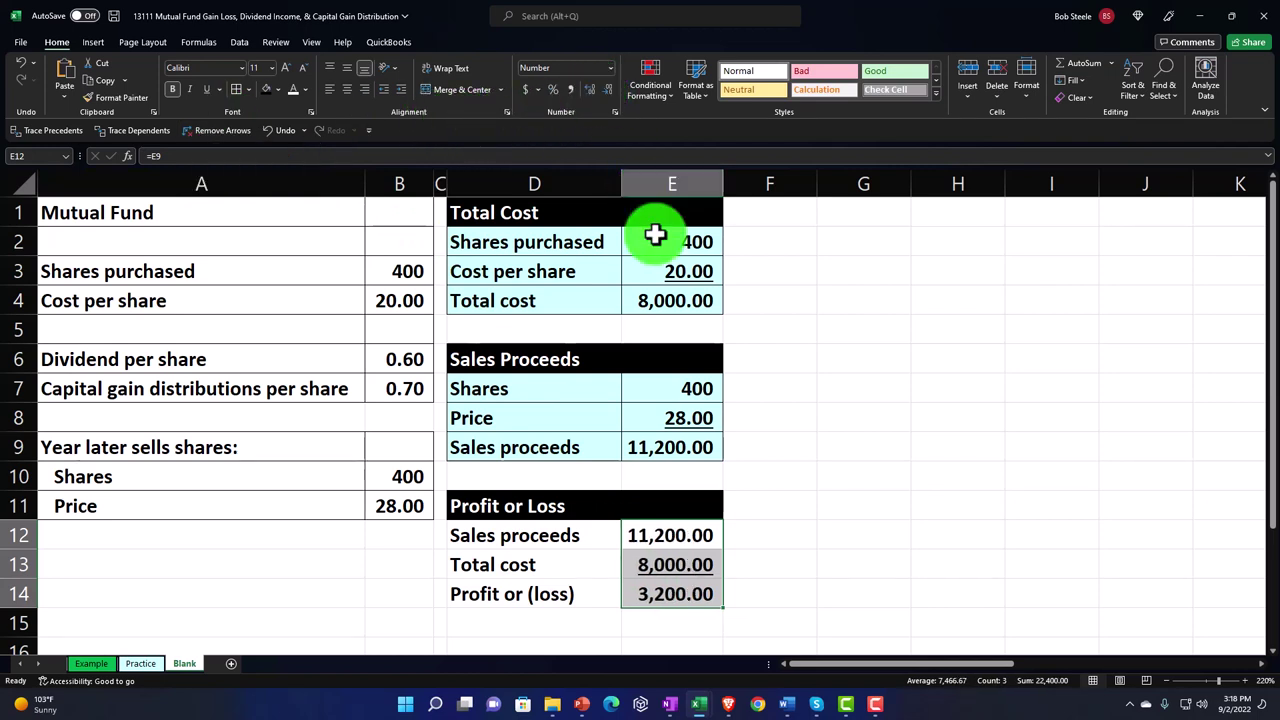
- Apply all borders and the recent light blue fill to the profit or loss block D12:E14
left_click_drag(592, 533, 647, 582)
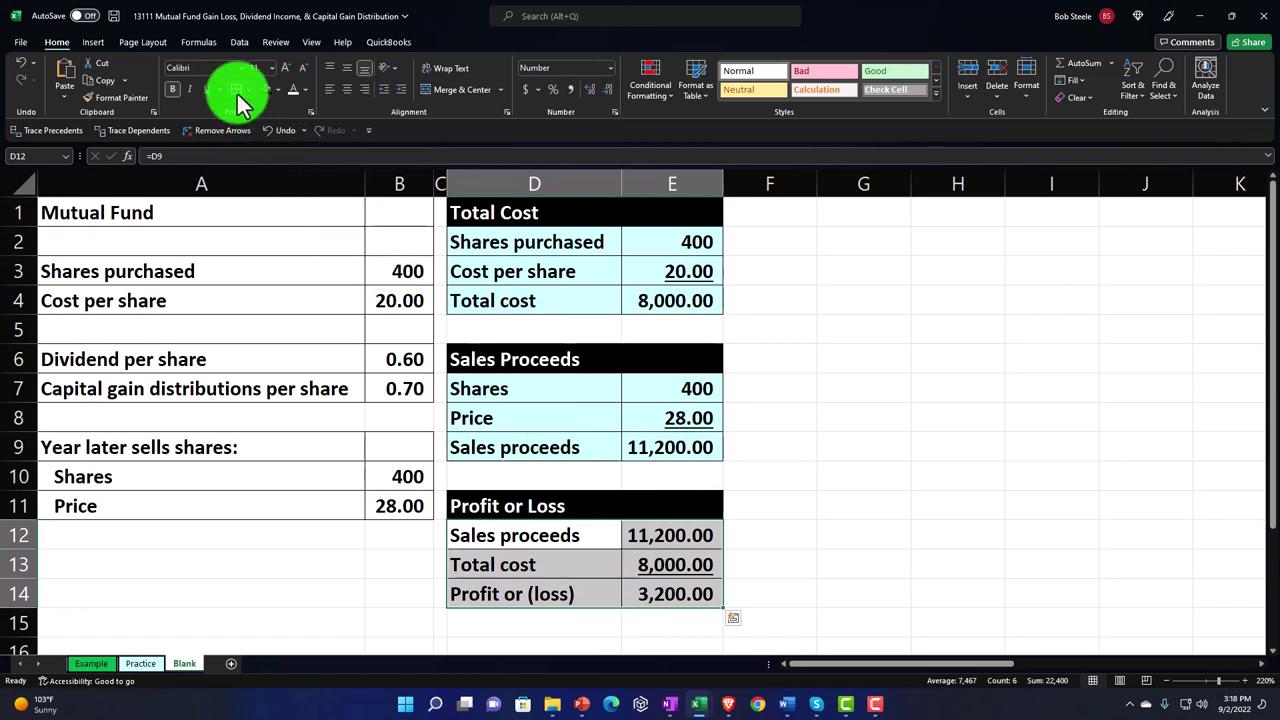
left_click(279, 92)
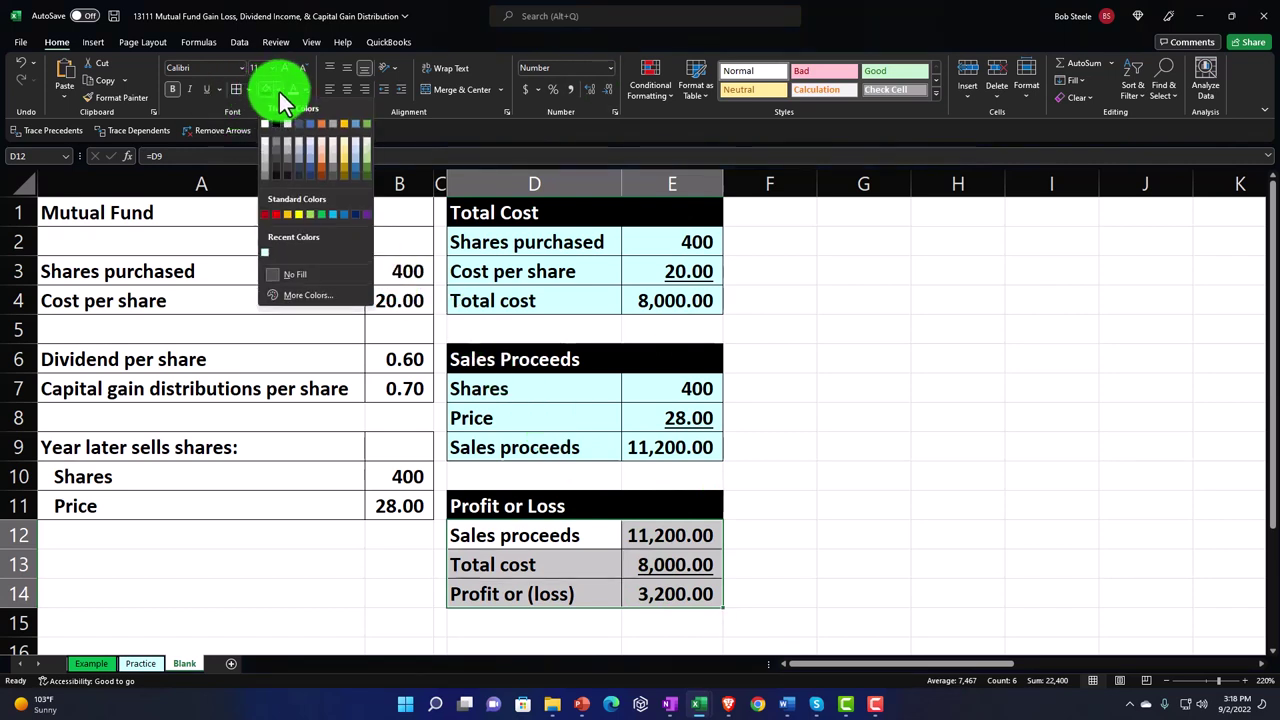
left_click(265, 252)
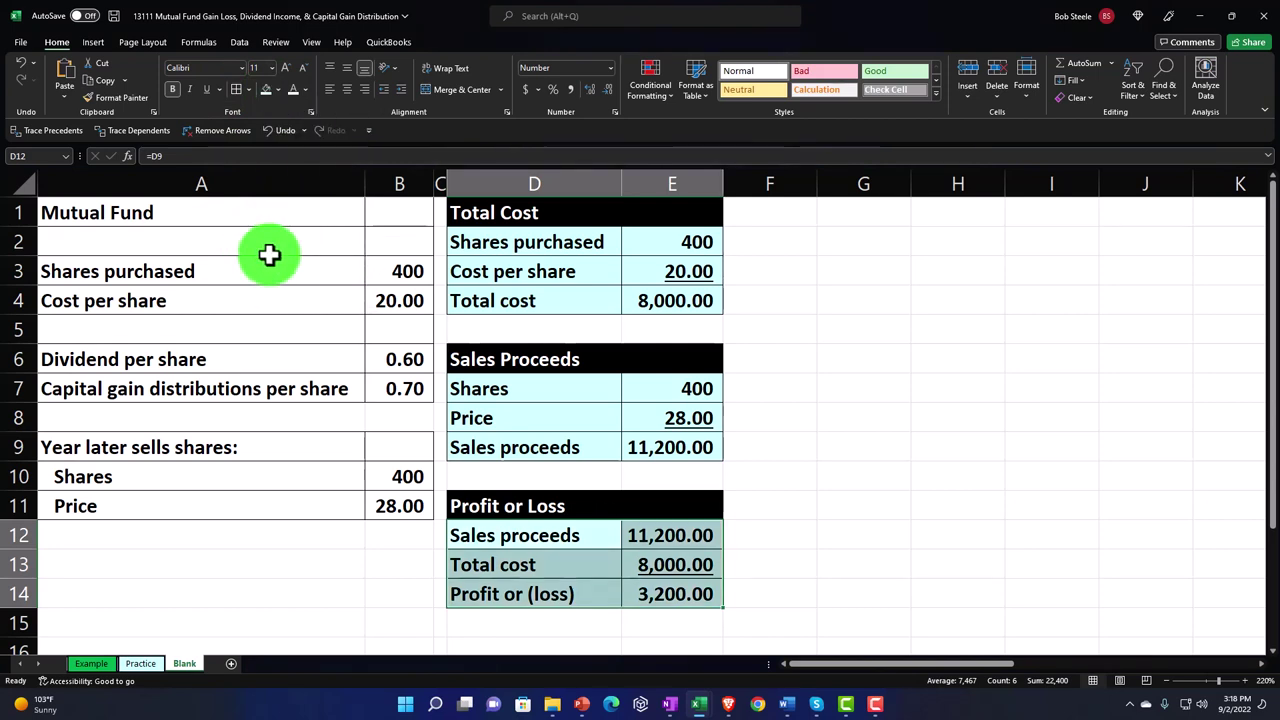
left_click(558, 402)
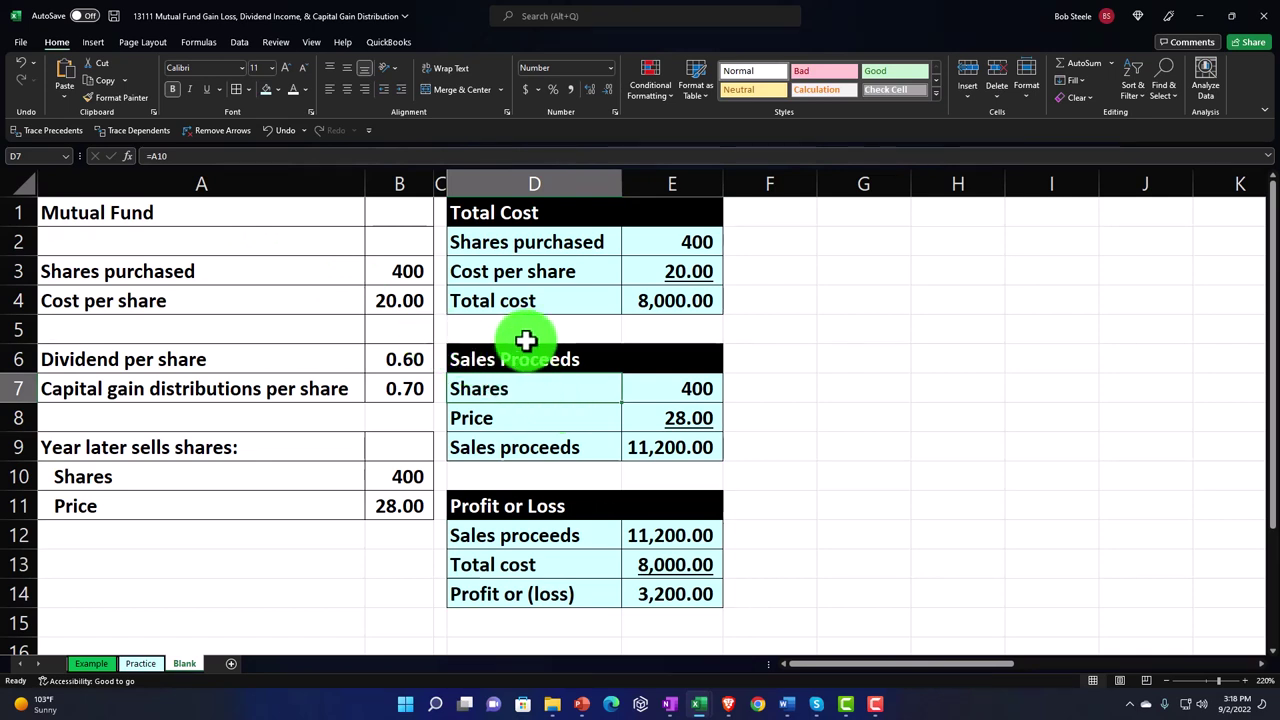
- Review the share counts, cost per share, total cost and sales proceeds formulas in E2:E9 and B10
left_click(694, 246)
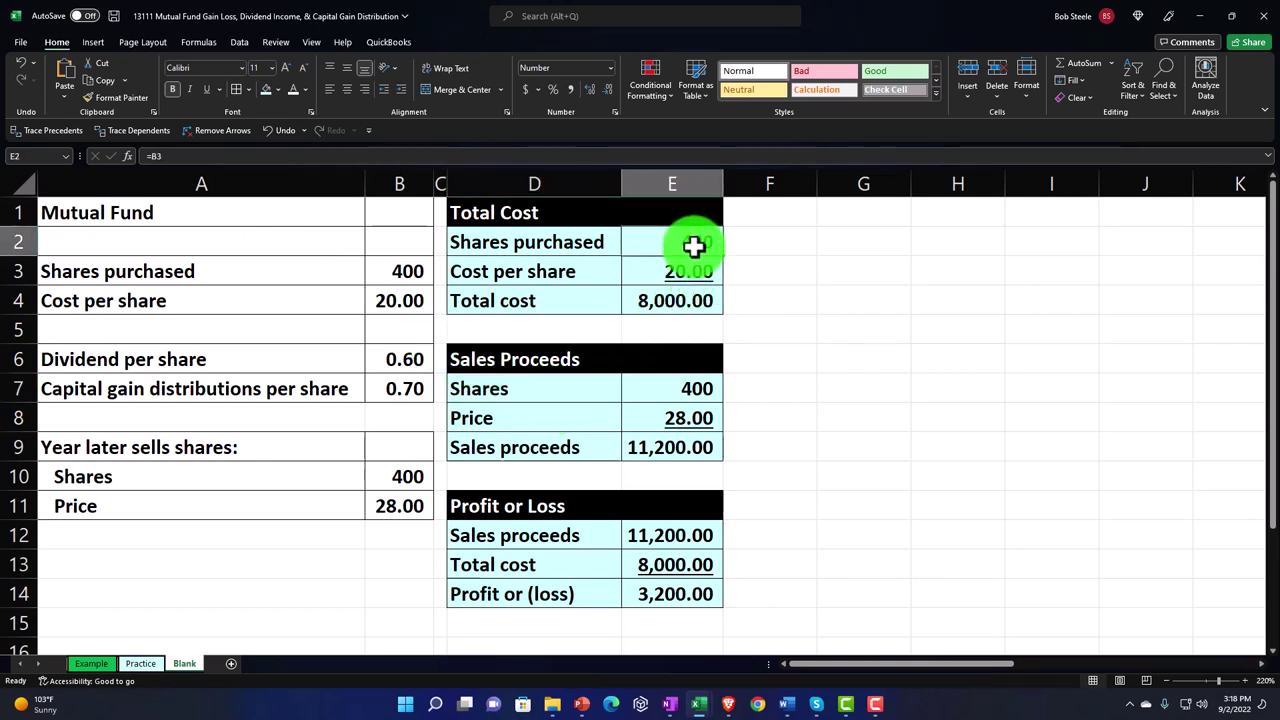
left_click(700, 389)
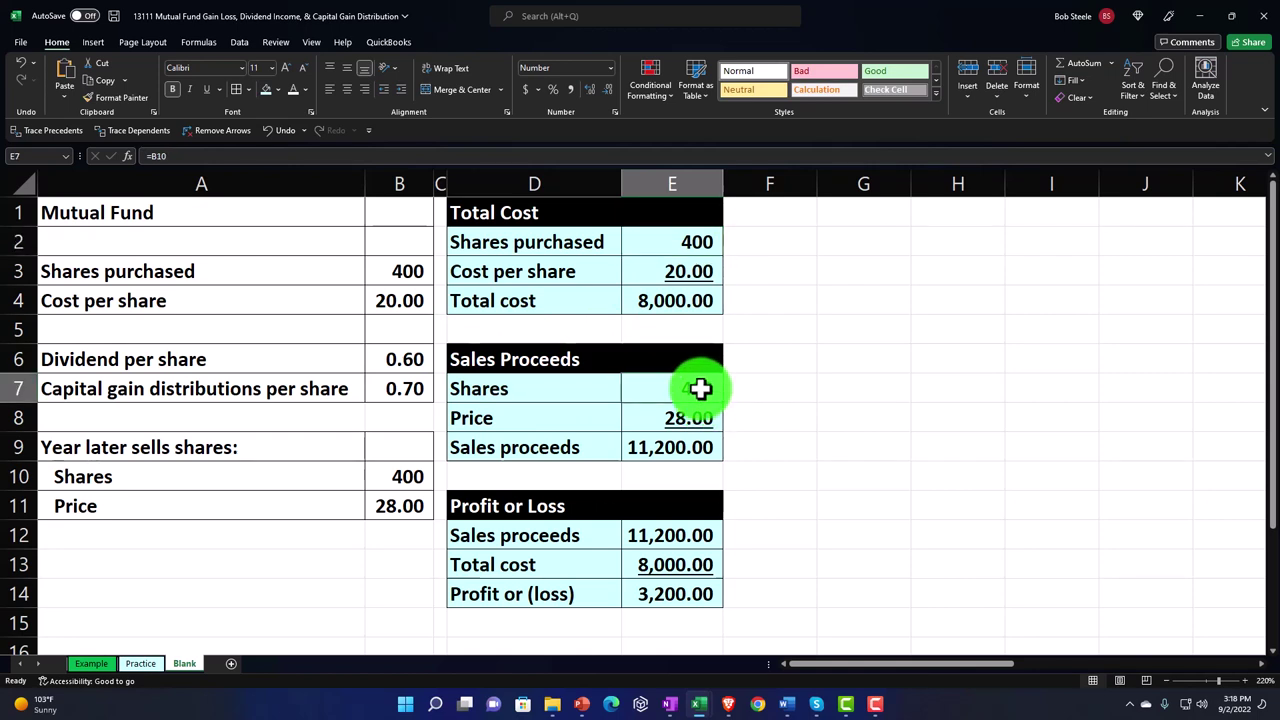
left_click(428, 476)
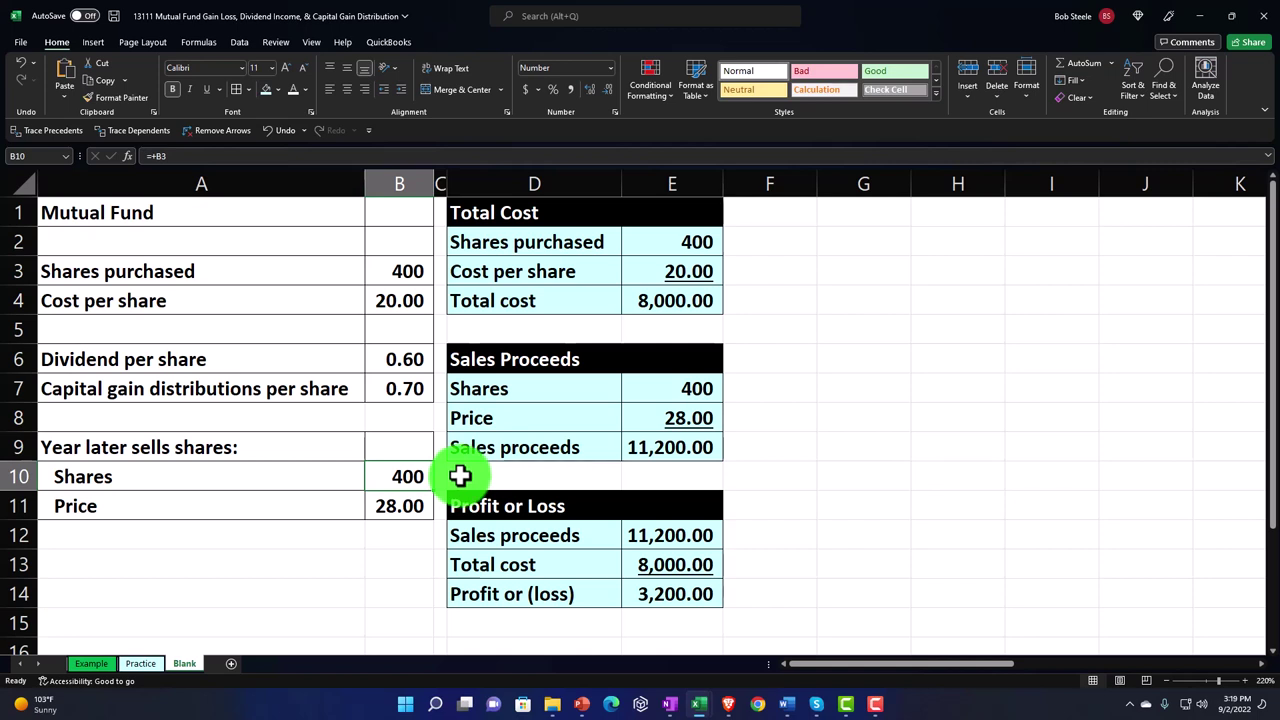
left_click(690, 312)
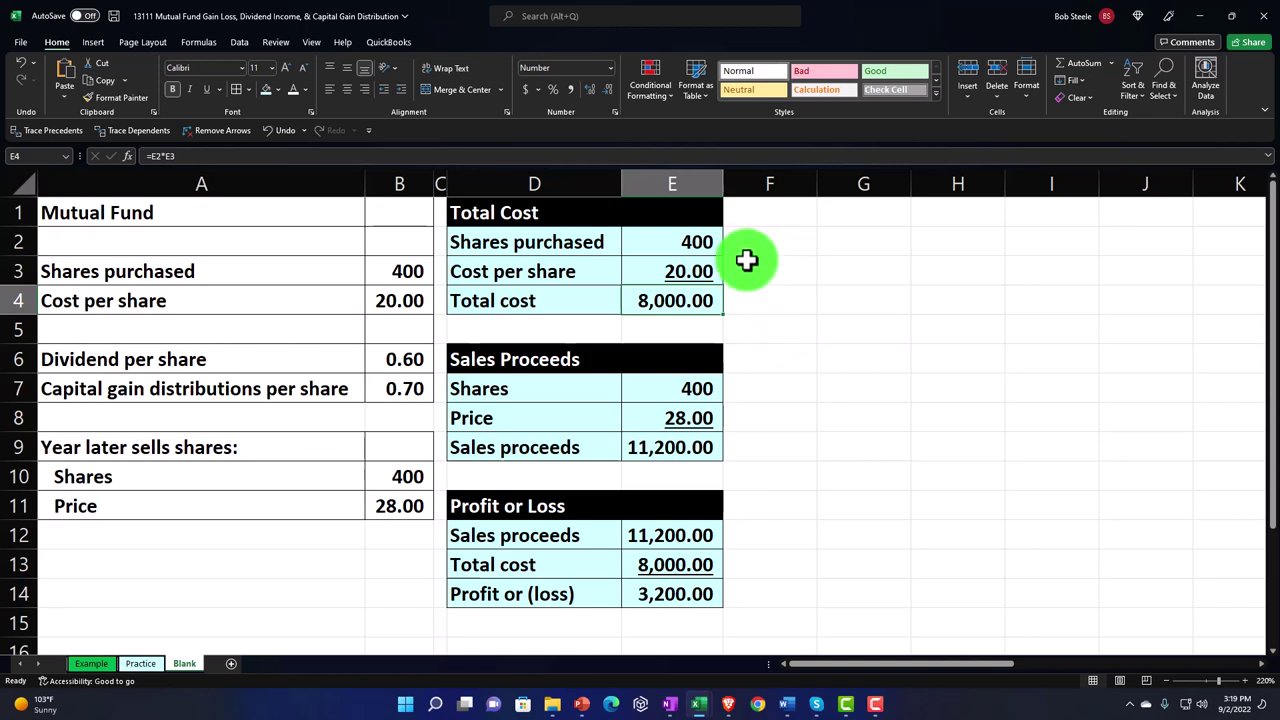
left_click(706, 273)
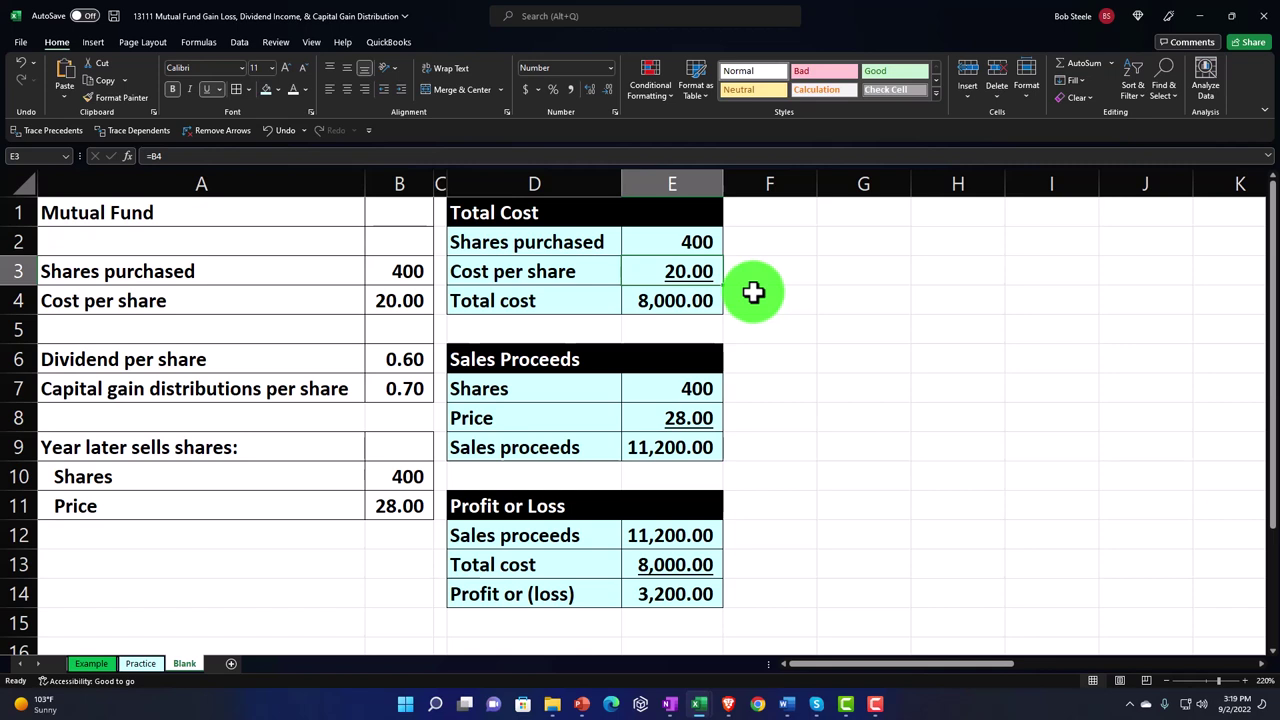
left_click(706, 449)
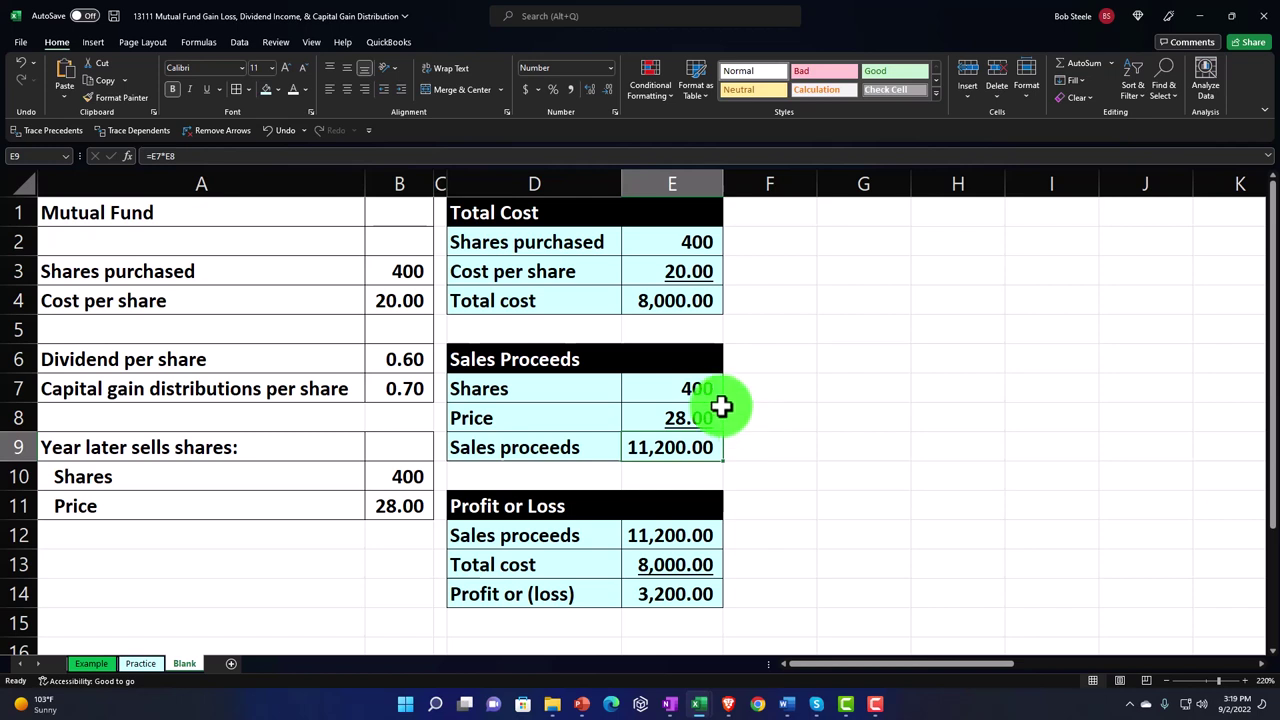
key("Up")
key("Up")
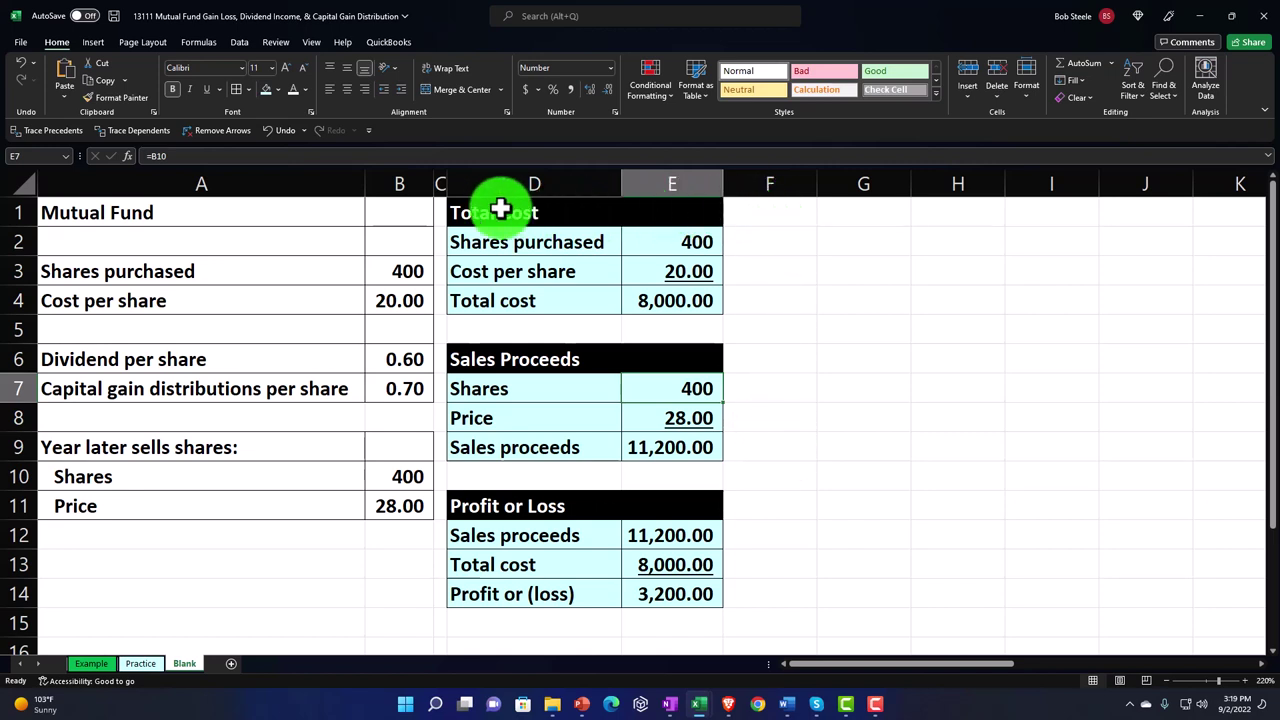
- Copy the narrow spacer column C's formatting and width to column F with Format Painter
left_click(443, 177)
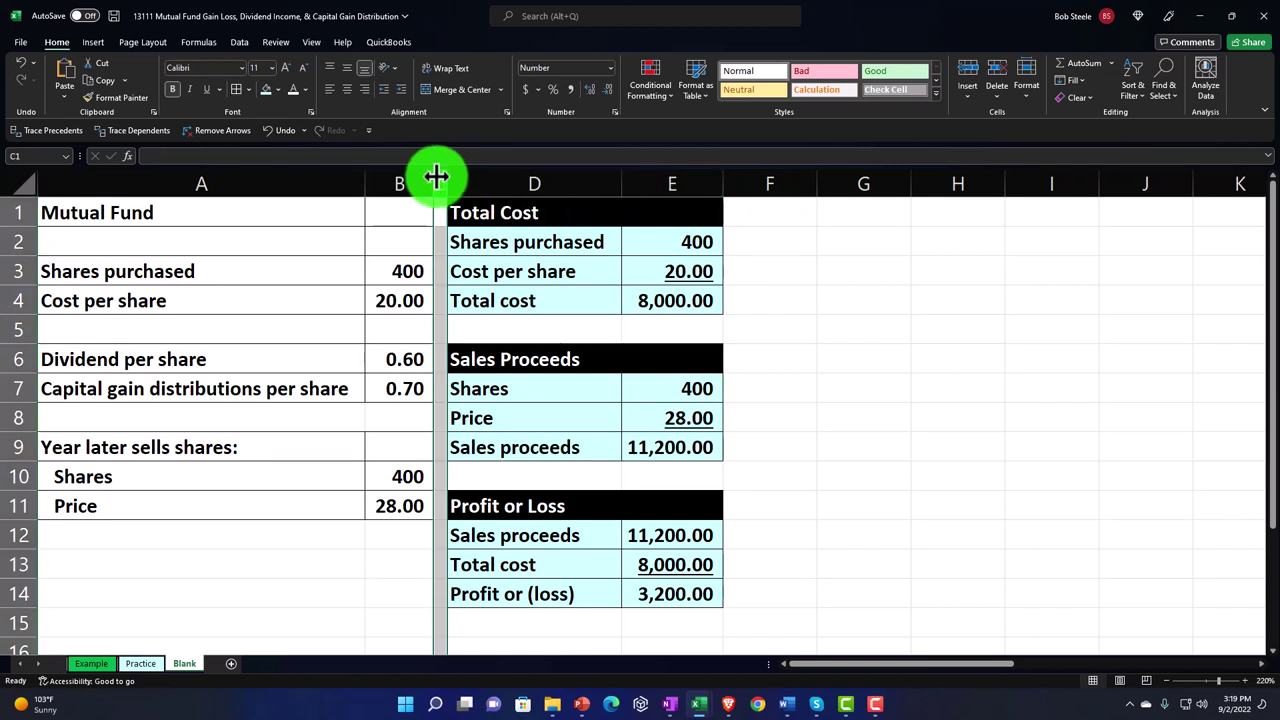
left_click(103, 100)
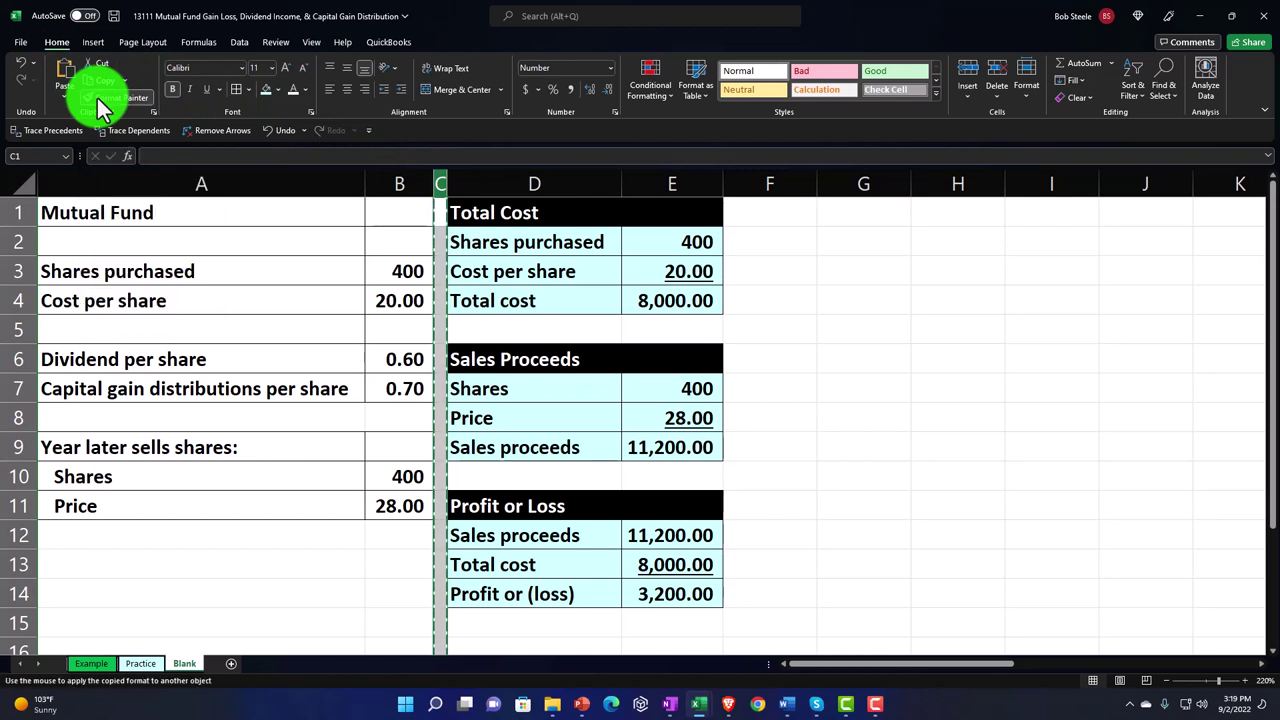
left_click(760, 185)
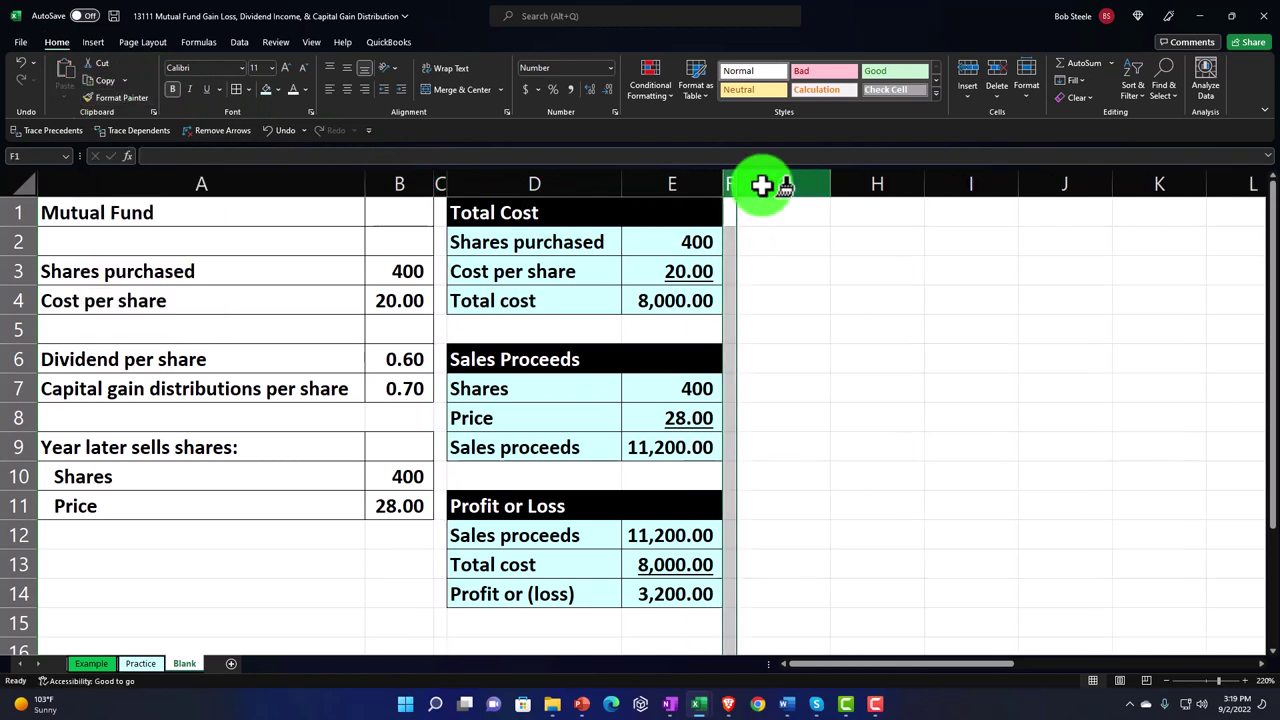
- Enter the heading "Profit or Loss" in G1 and widen column G to fit it
left_click(774, 206)
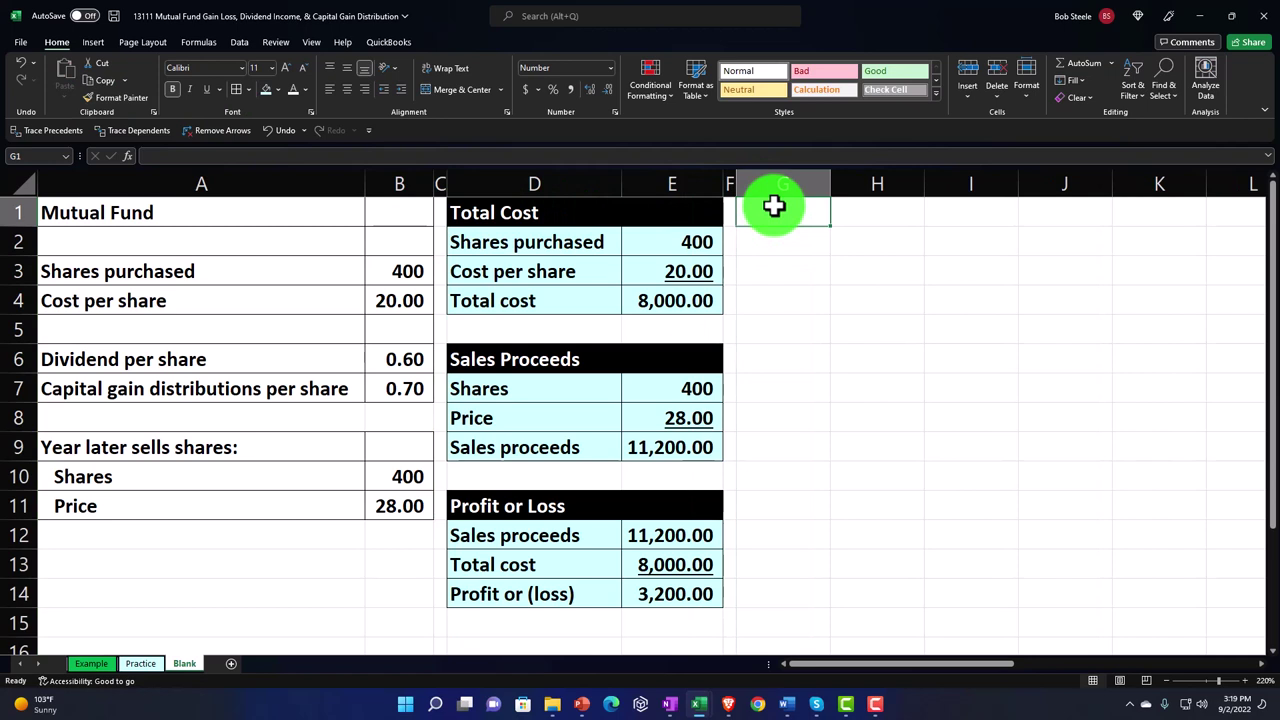
type("Profit")
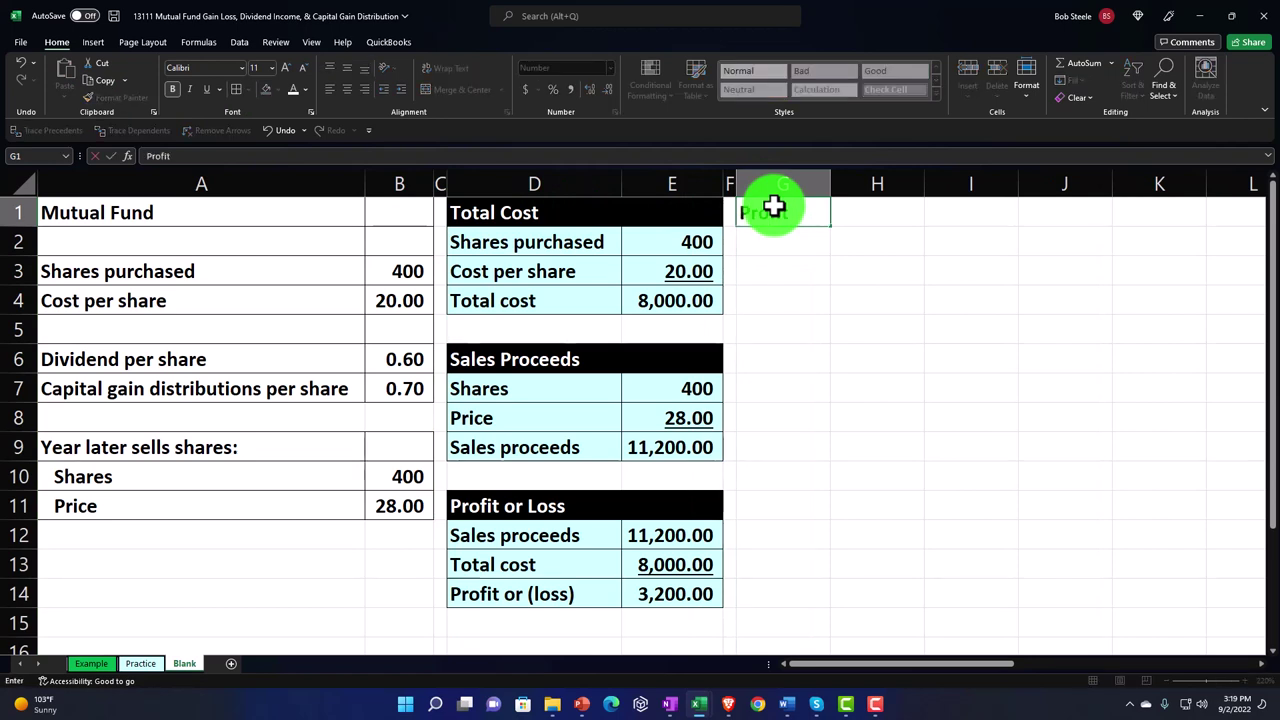
type(" or Loass")
key("BackSpace")
key("BackSpace")
key("BackSpace")
type("ss")
key("Return")
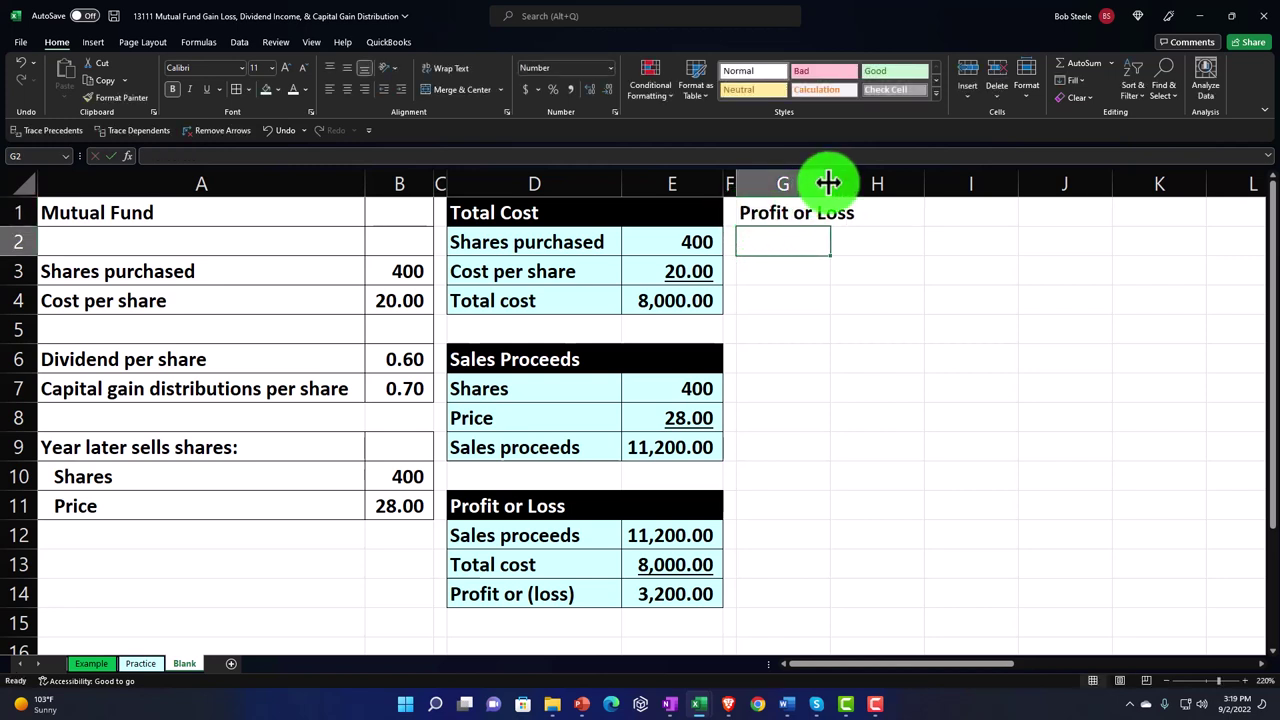
left_click_drag(828, 182, 890, 177)
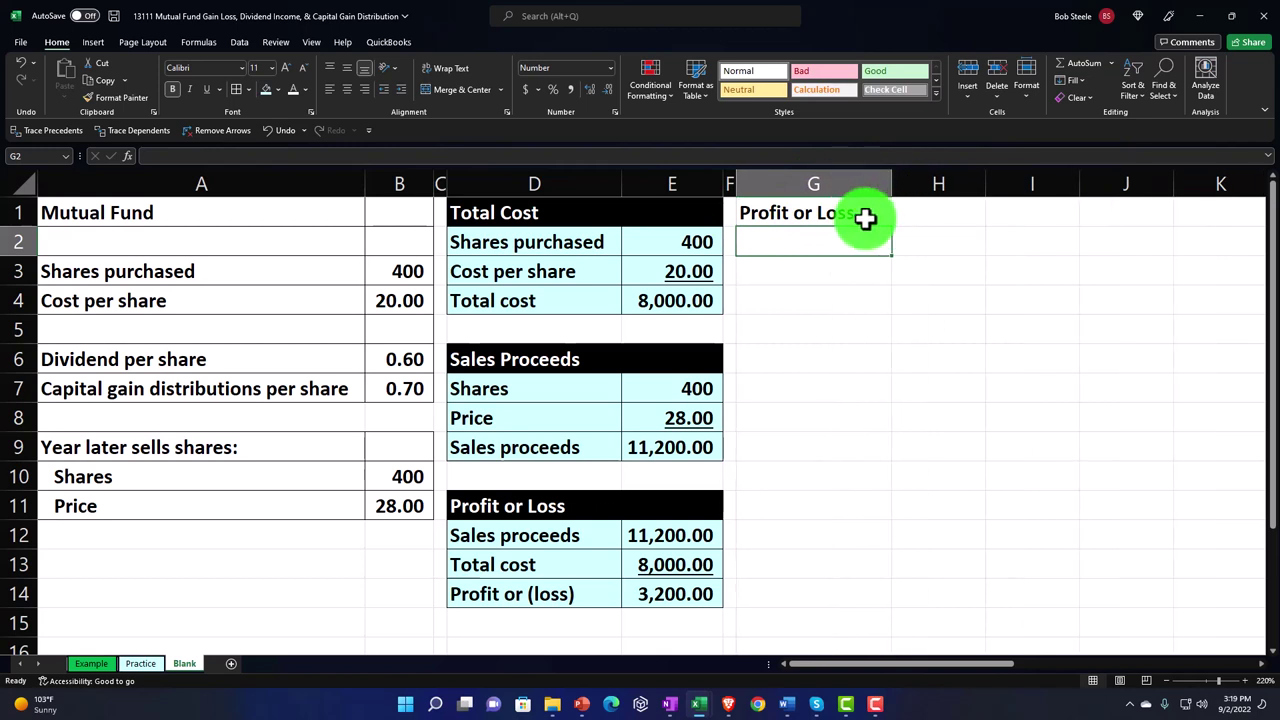
- Format the heading row G1:I1 with a black fill and white text
left_click(830, 212)
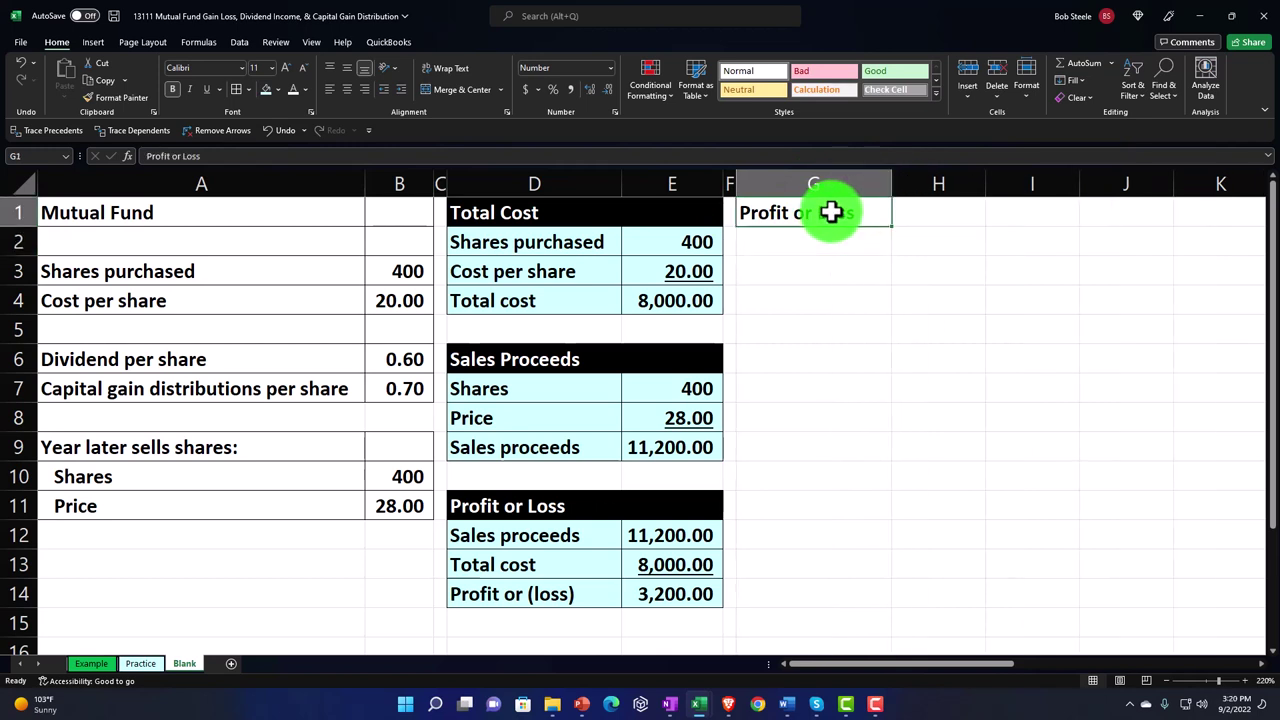
left_click_drag(830, 212, 991, 212)
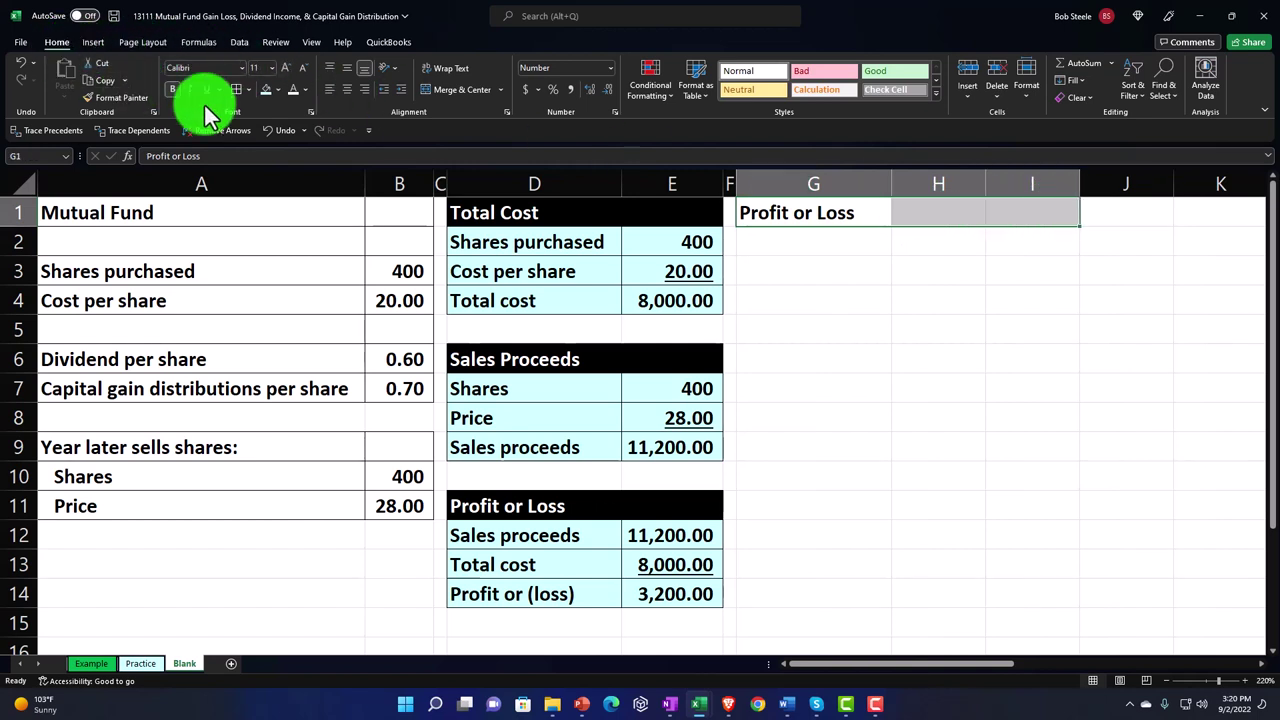
left_click(277, 90)
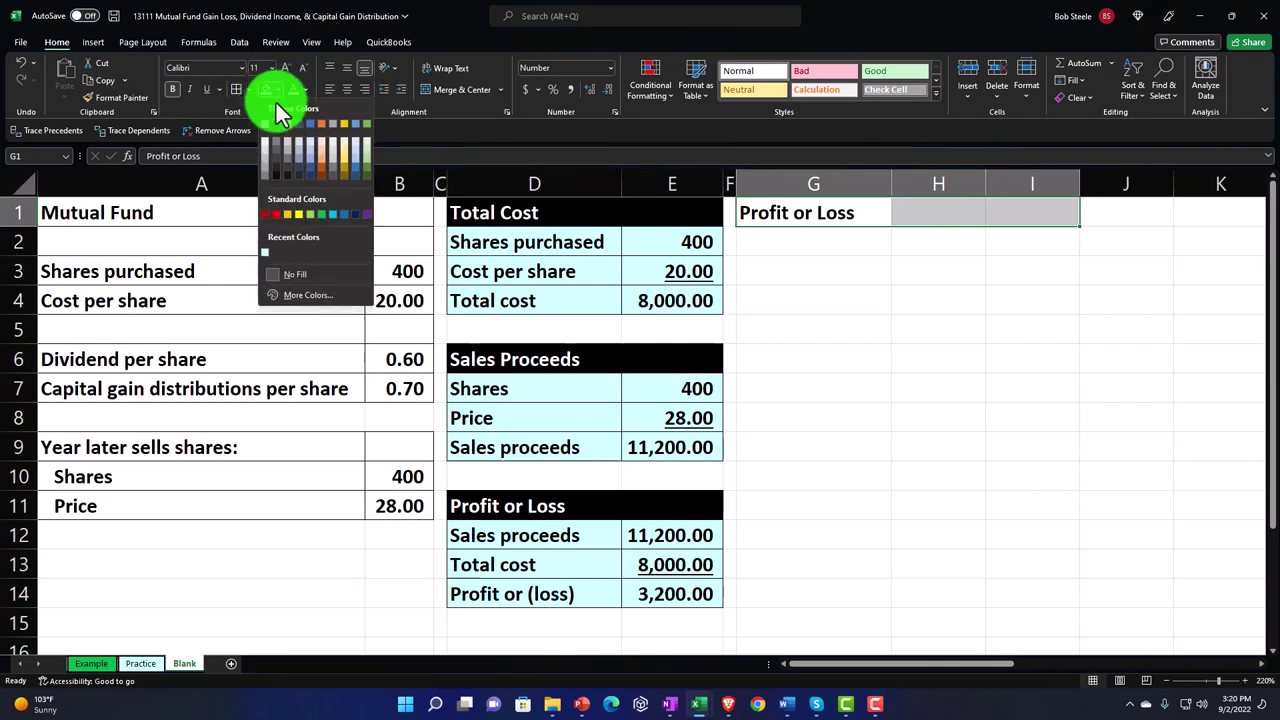
left_click(277, 124)
left_click(293, 91)
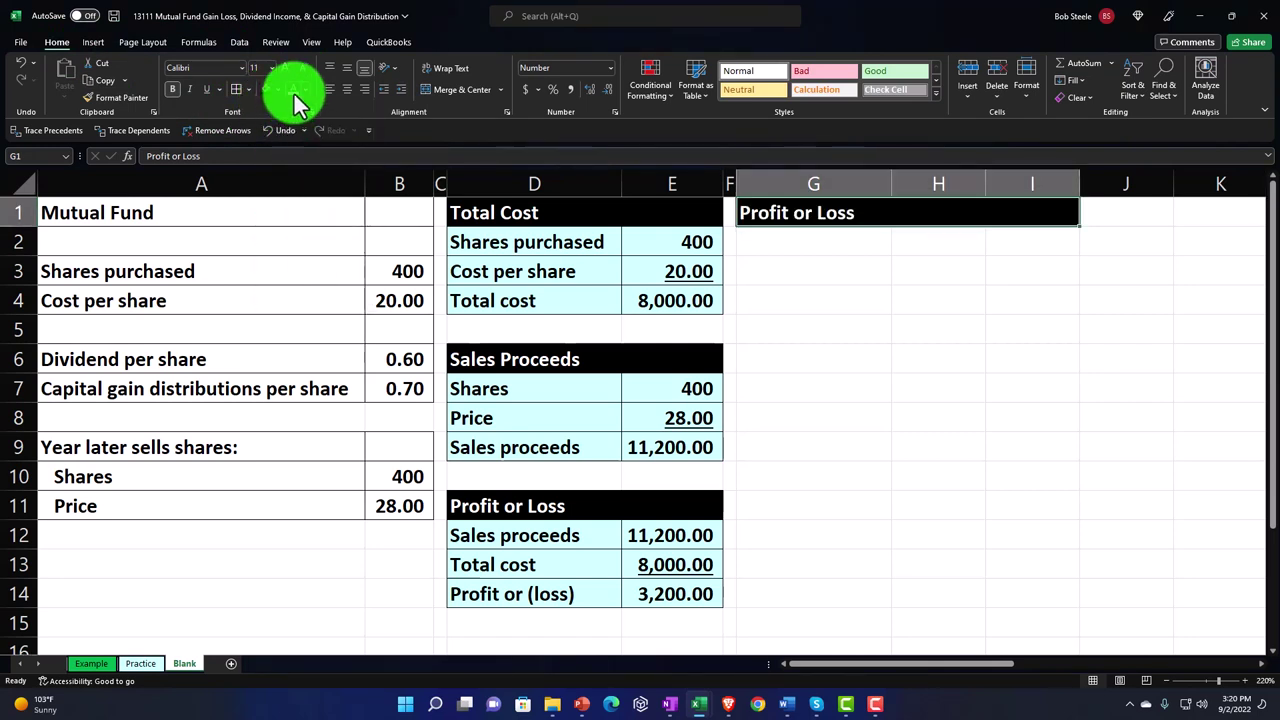
- Enter the subheading "Per share profit:" in G2
left_click(777, 241)
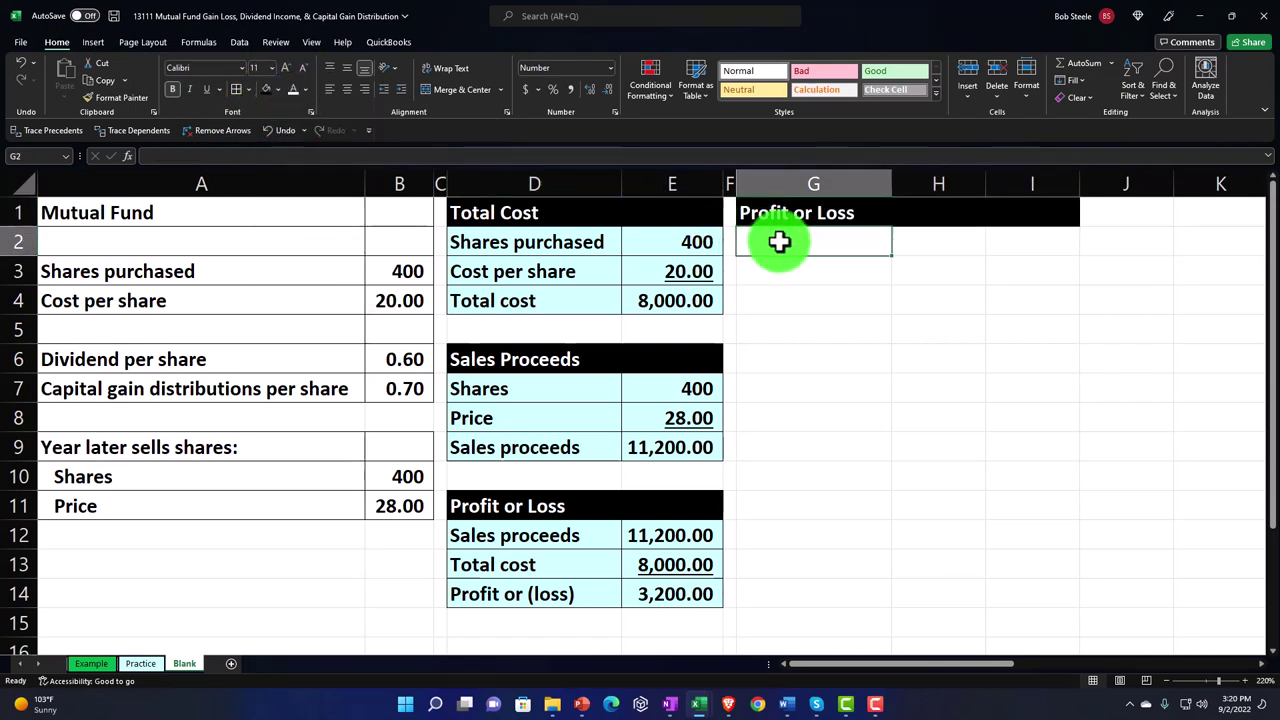
type("Per s")
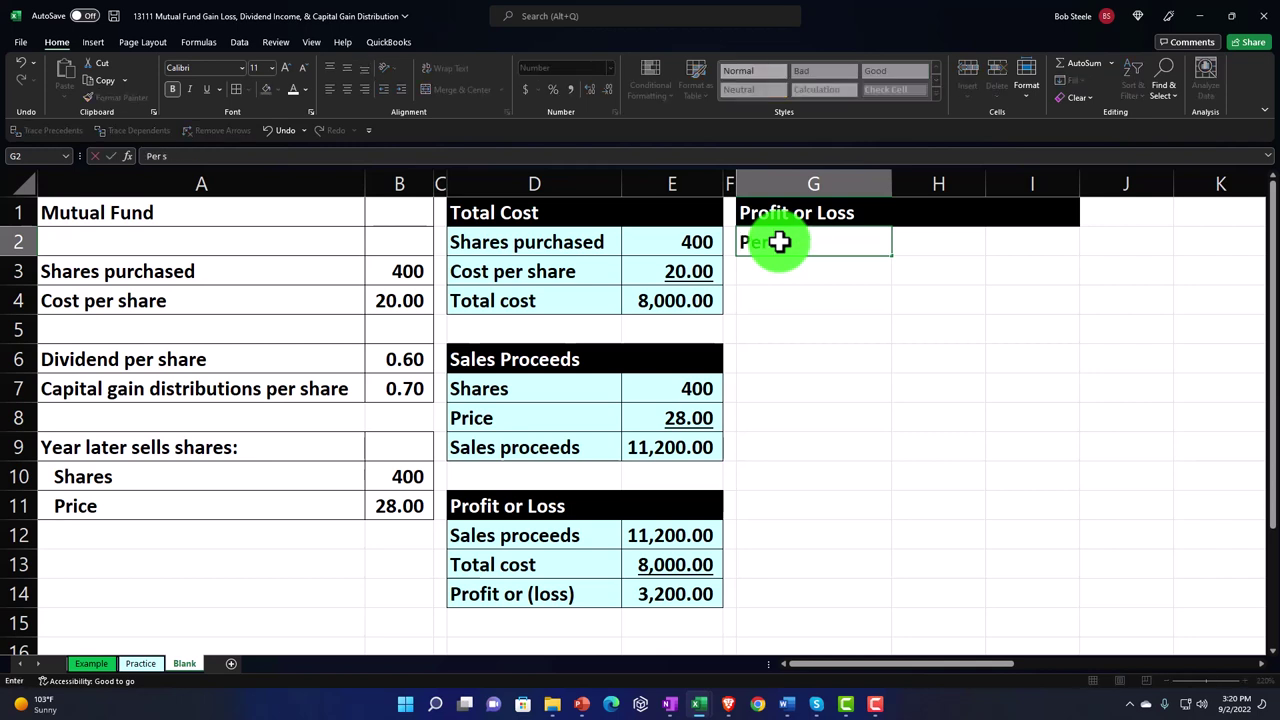
type("hare profit:")
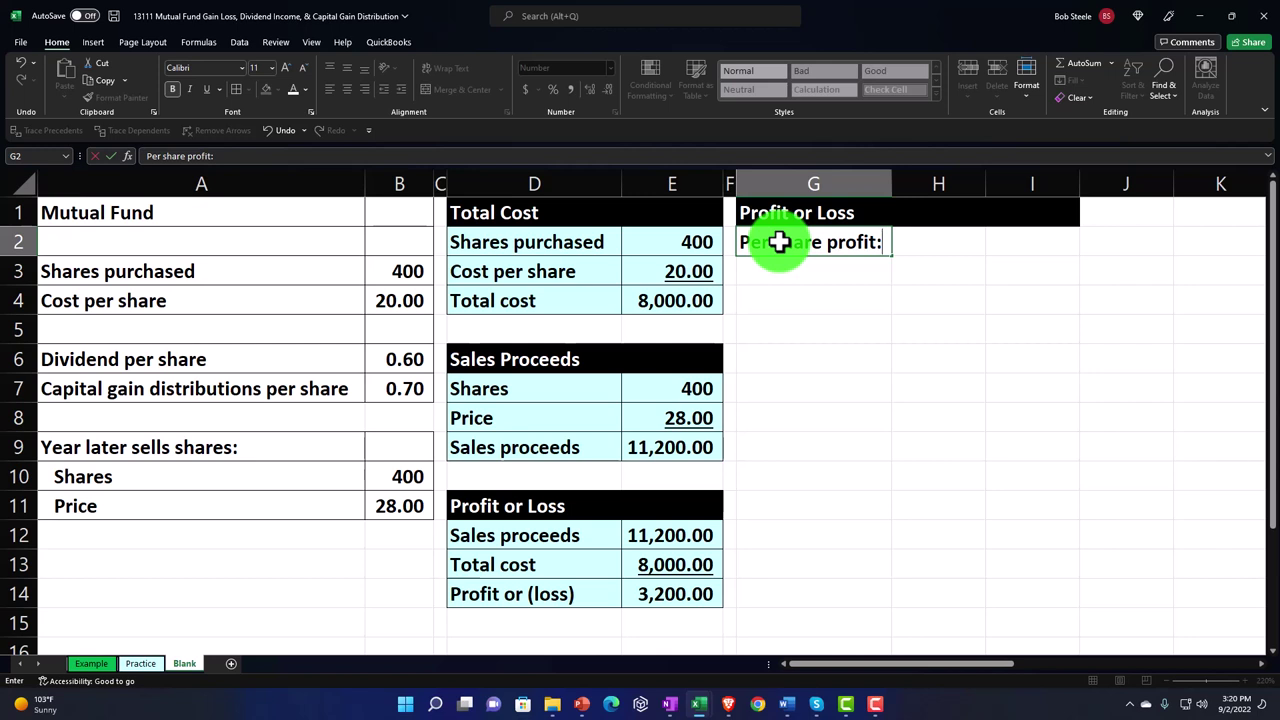
key("Return")
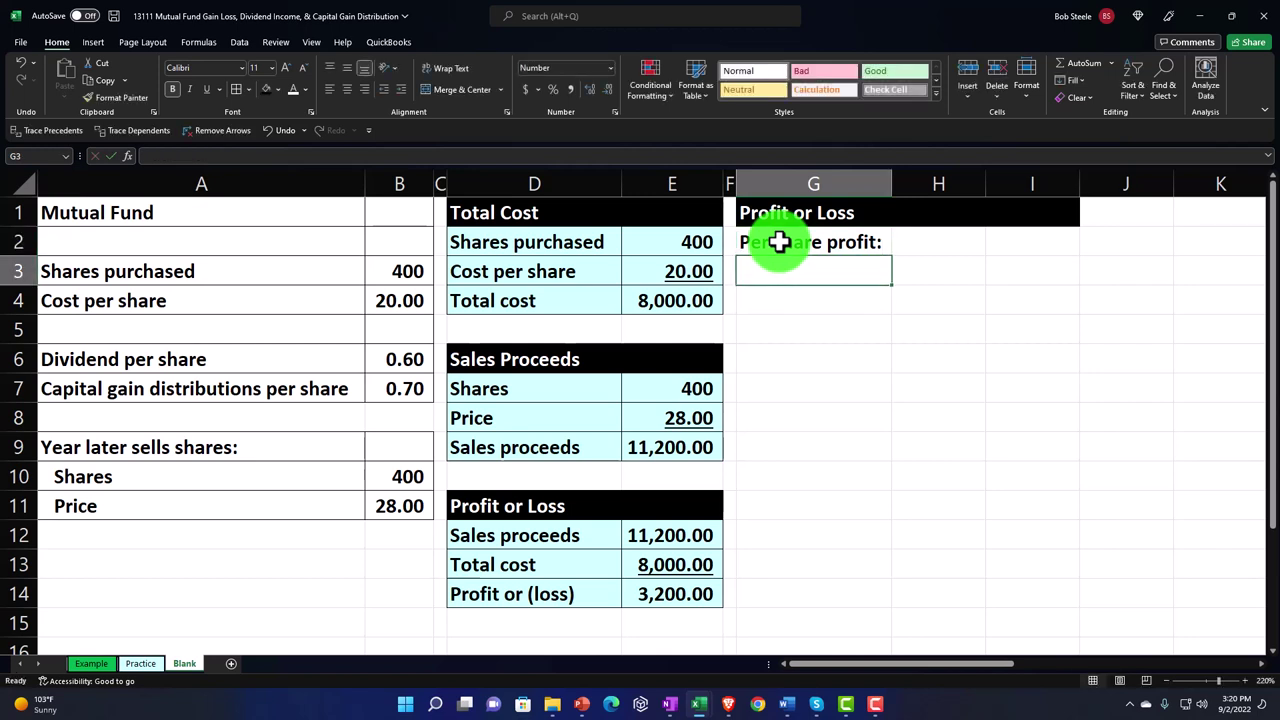
- Link G3 to the Price label in A11 with the formula =A11
type("=")
key("Left")
key("Left")
key("Left")
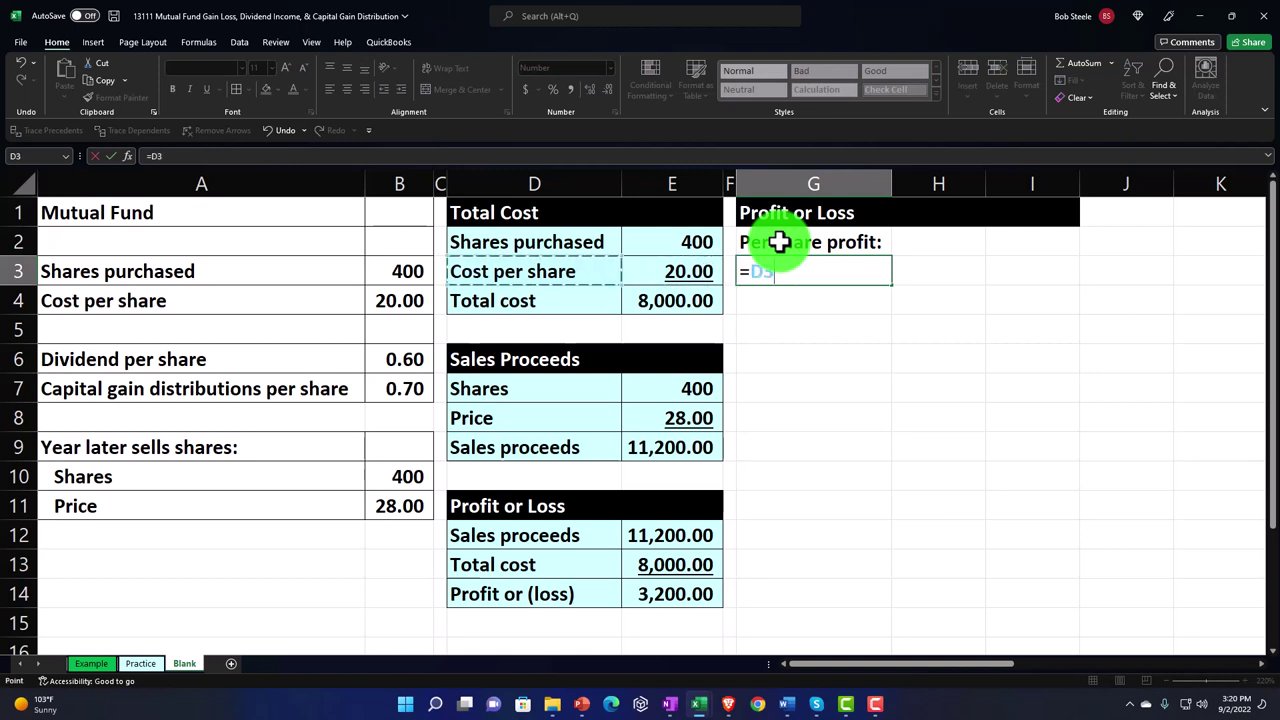
key("Left")
key("Down")
key("Down")
key("Down")
key("Down")
key("Down")
key("Down")
key("Down")
key("Down")
key("Down")
key("Left")
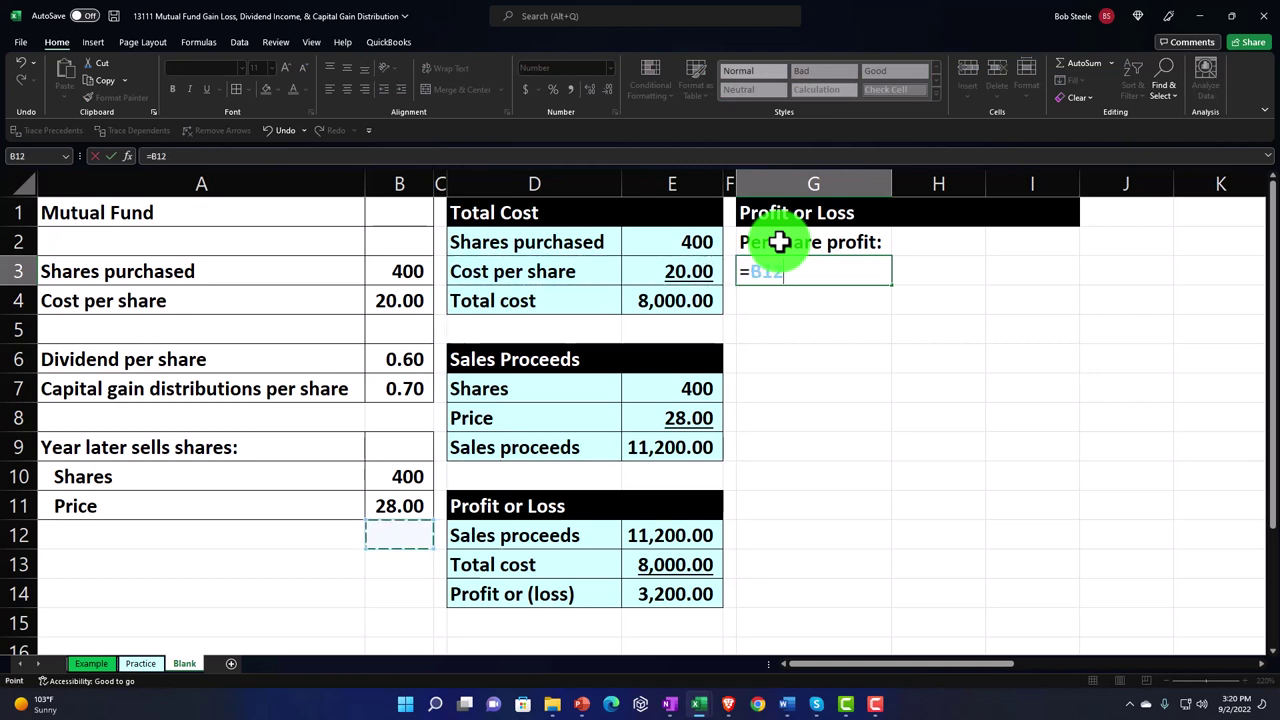
key("Left")
key("Up")
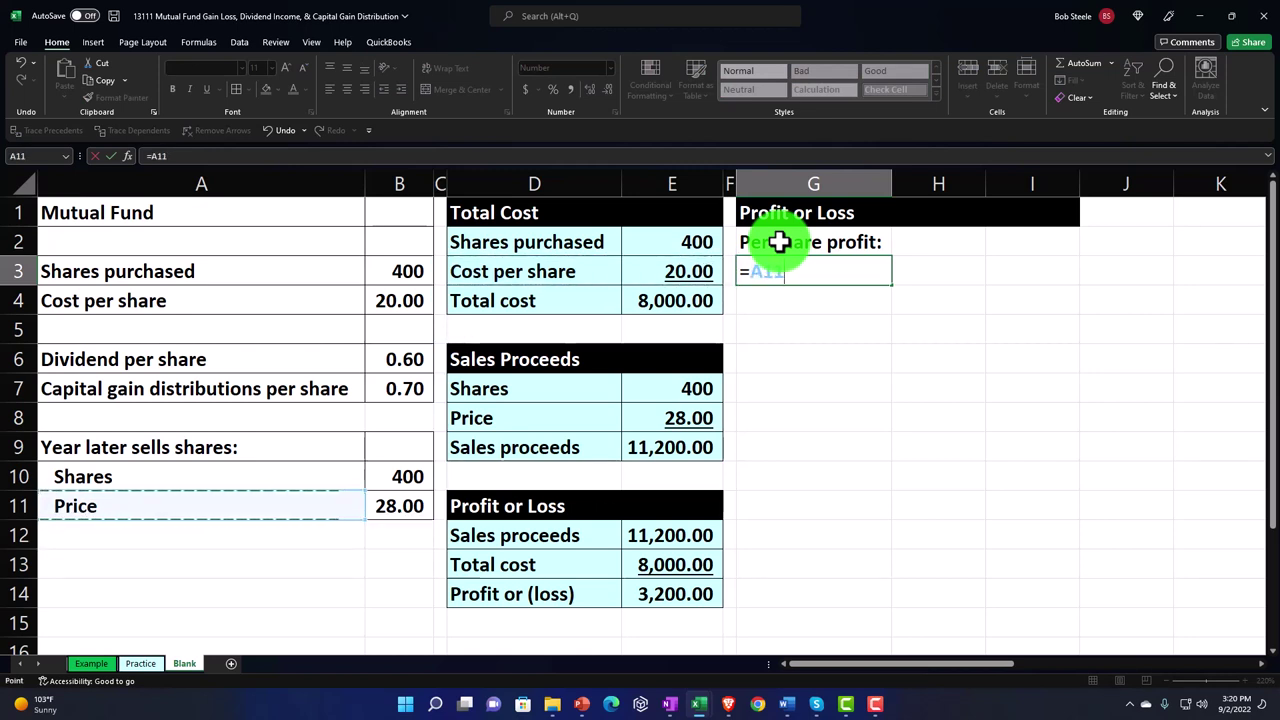
key("Tab")
- Link H3 to the selling price in B11 with the formula =B11
type("=")
key("Left")
key("Left")
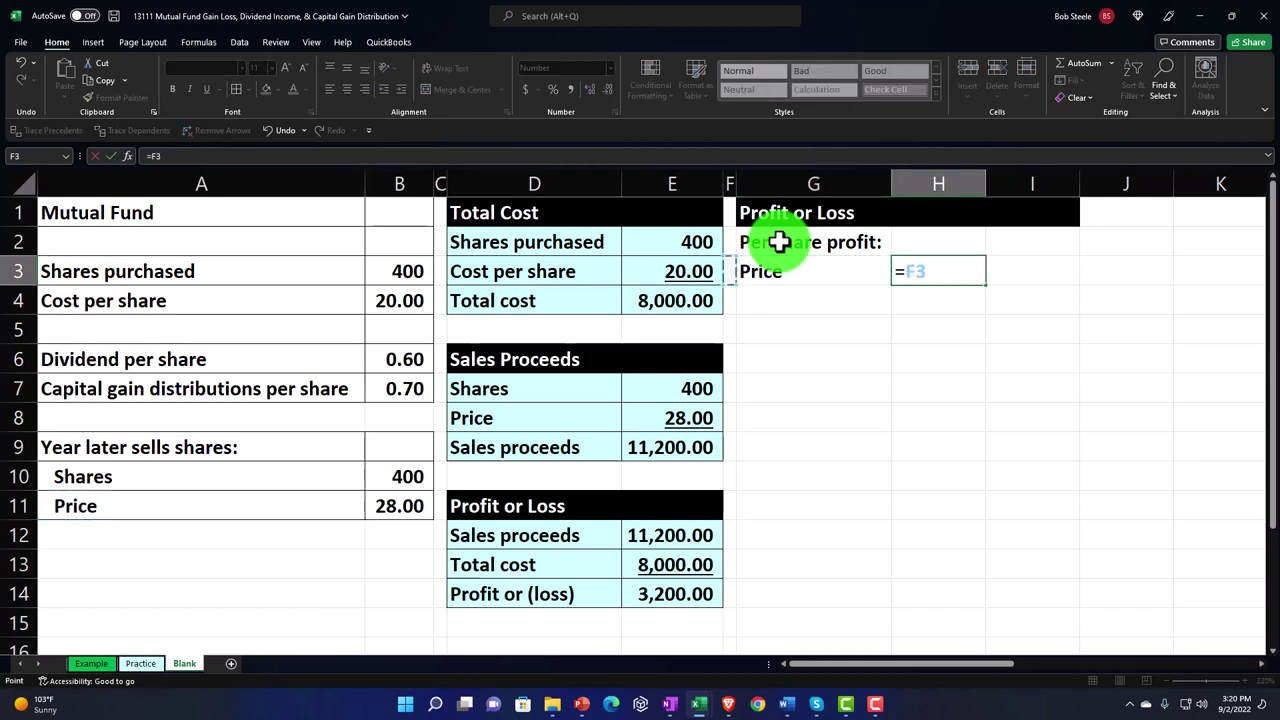
key("Left")
key("Left")
key("Down")
key("Down")
key("Down")
key("Down")
key("Down")
key("Down")
key("Down")
key("Down")
key("Left")
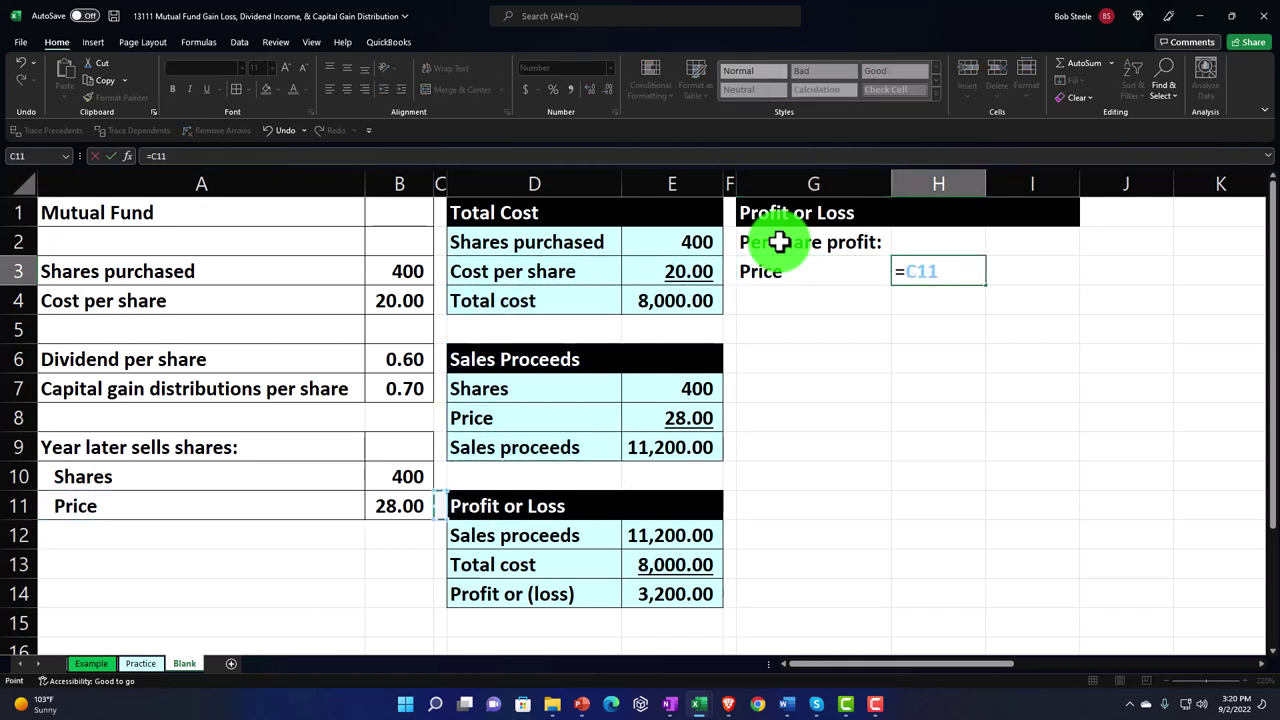
key("Left")
key("Return")
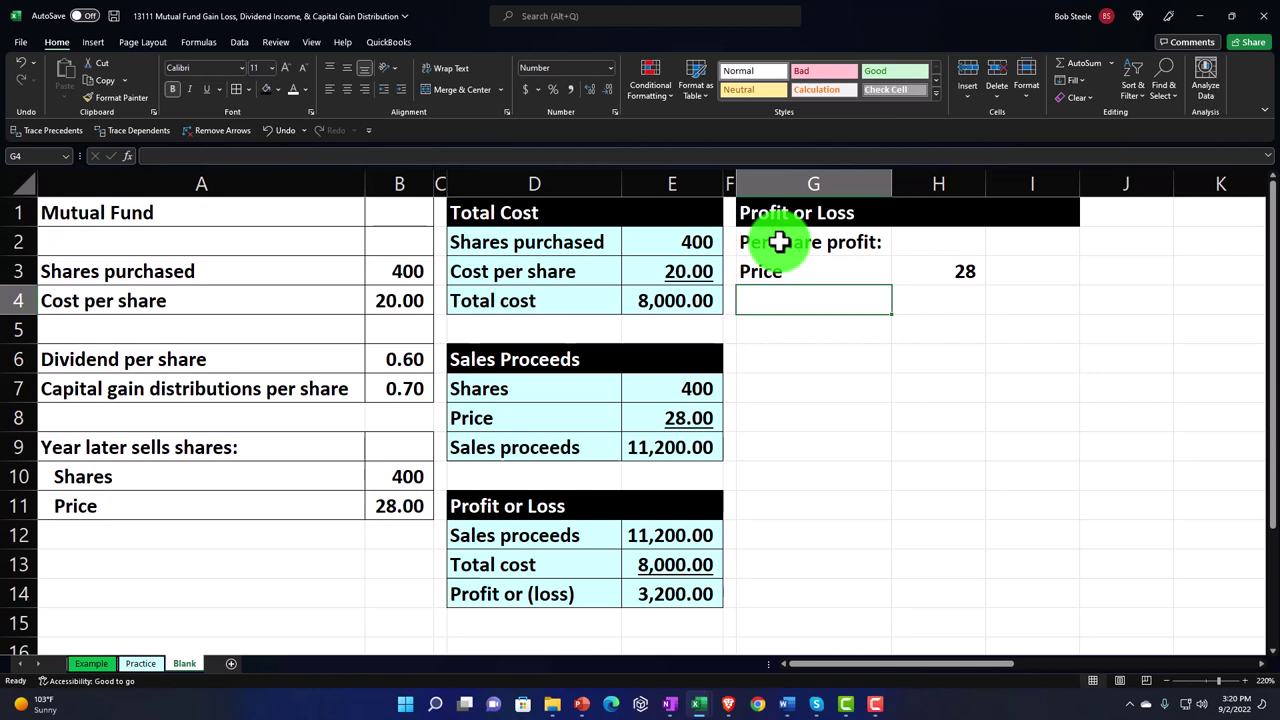
- Link G4 to the Cost per share label in A4 with the formula =A4
type("=")
key("Left")
key("Left")
key("Left")
key("Left")
key("Left")
key("Left")
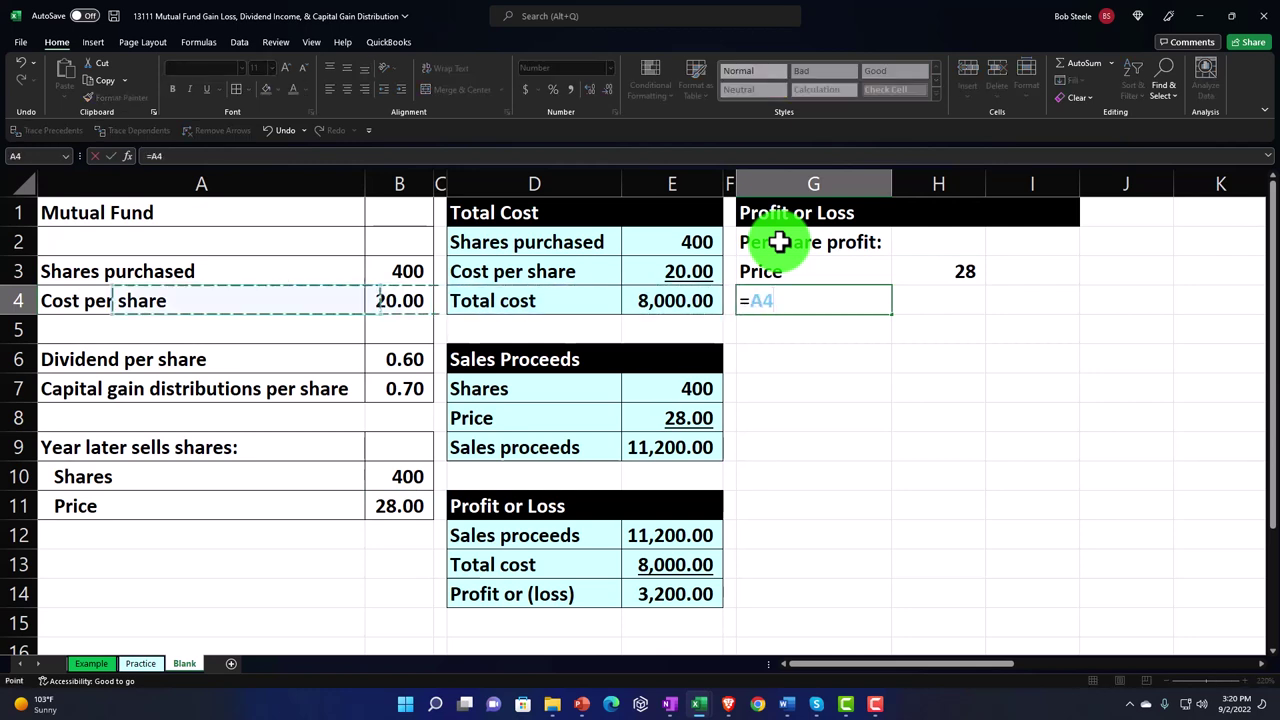
key("Tab")
- Link H4 to the cost per share with the formula =B4 and underline the amount
type("=")
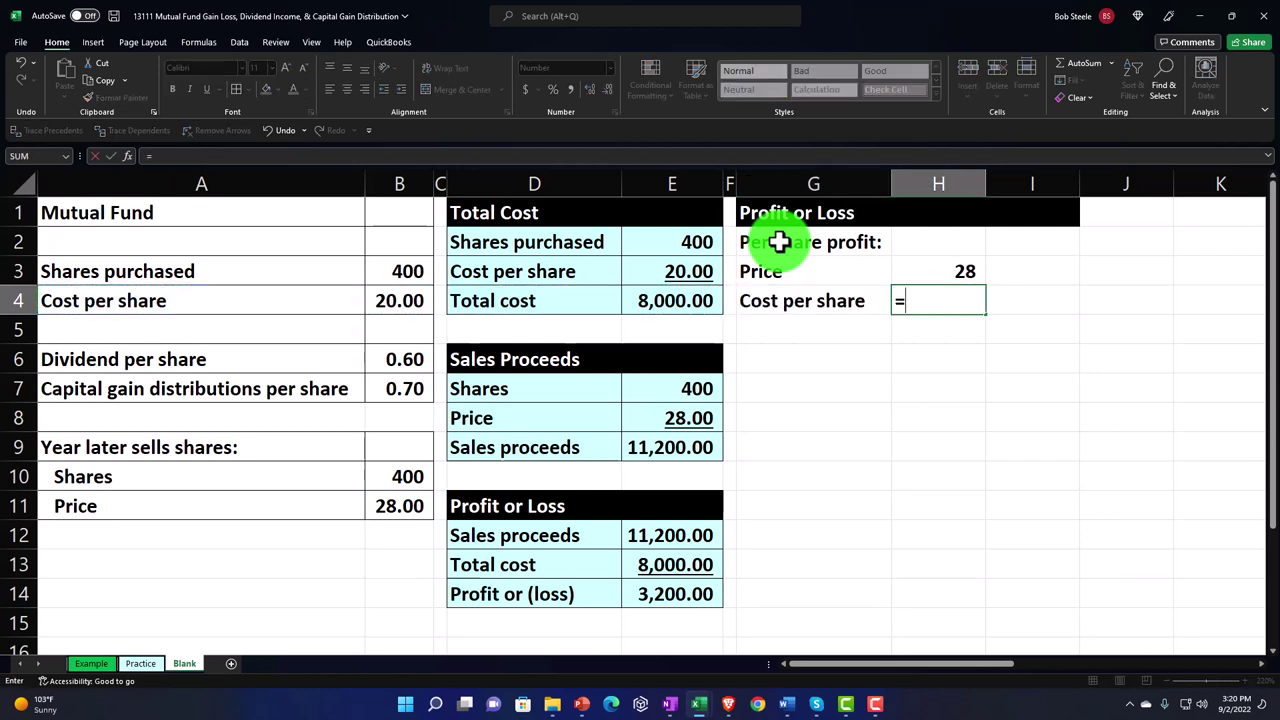
key("Left")
key("Left")
key("Left")
key("Left")
key("Left")
key("Left")
key("ctrl+Return")
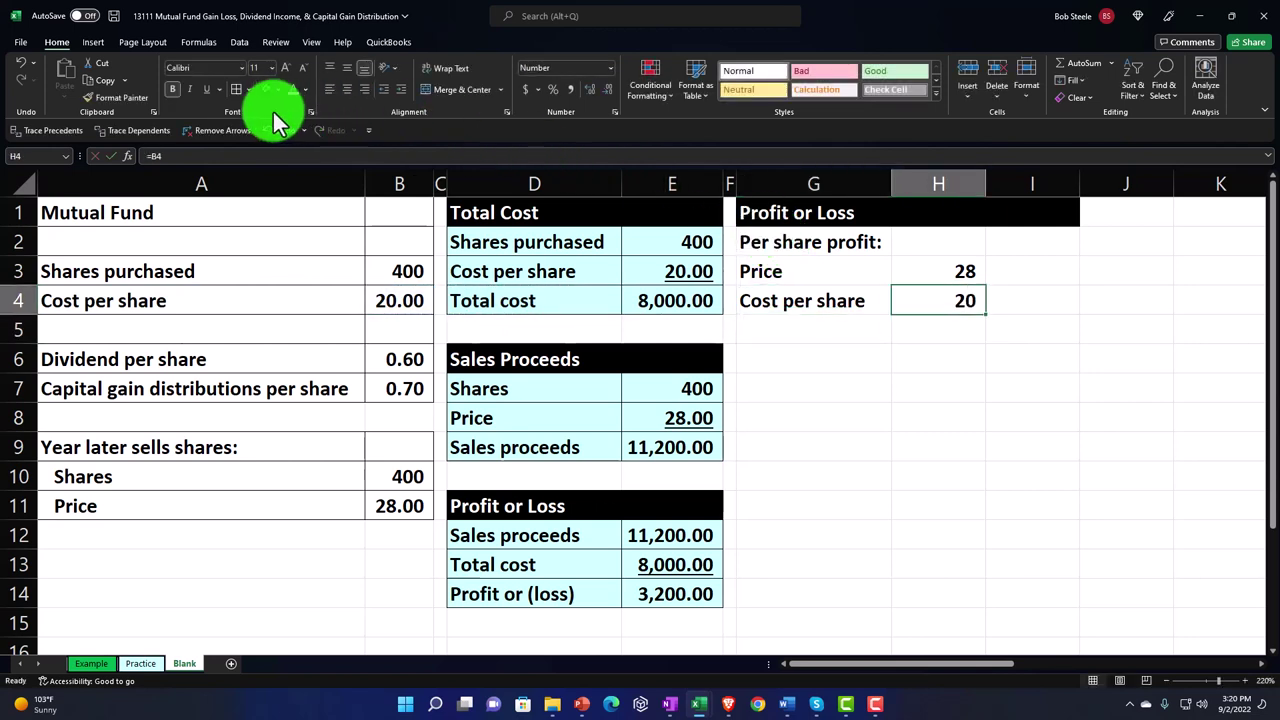
left_click(205, 90)
- Enter the label "Per share profit" without a colon in G5
key("Return")
key("Left")
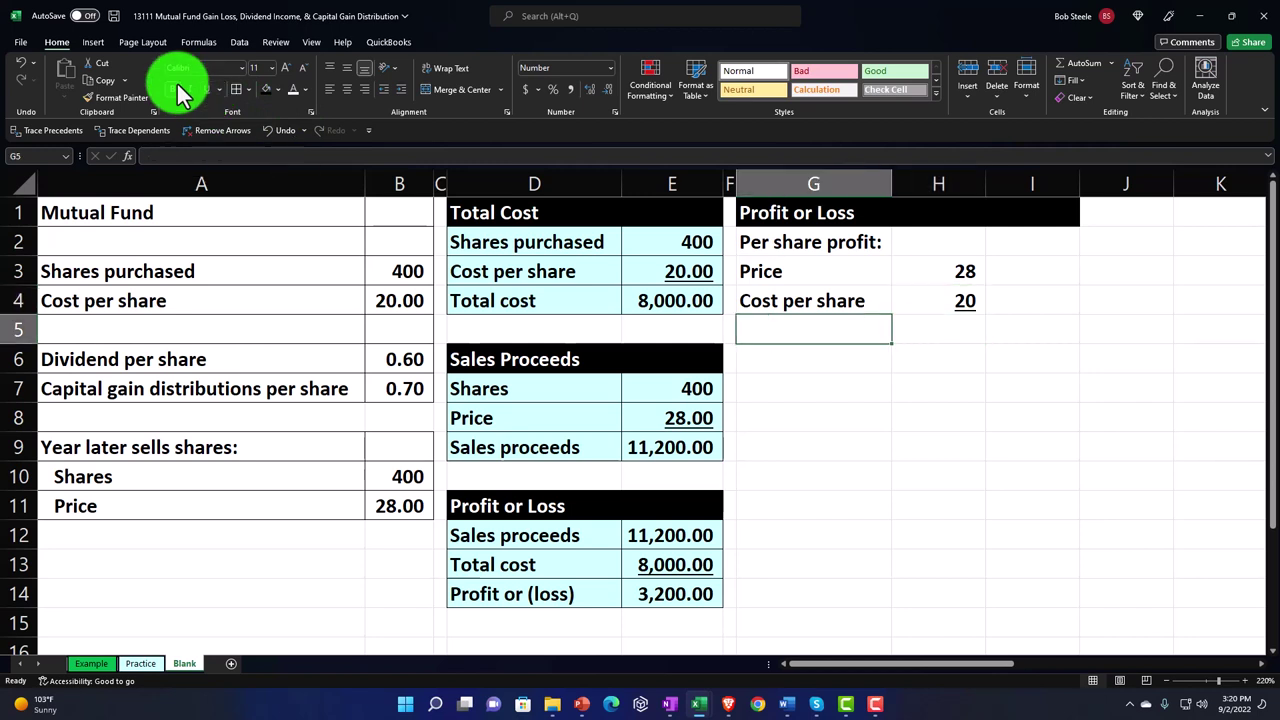
type("Per share pro")
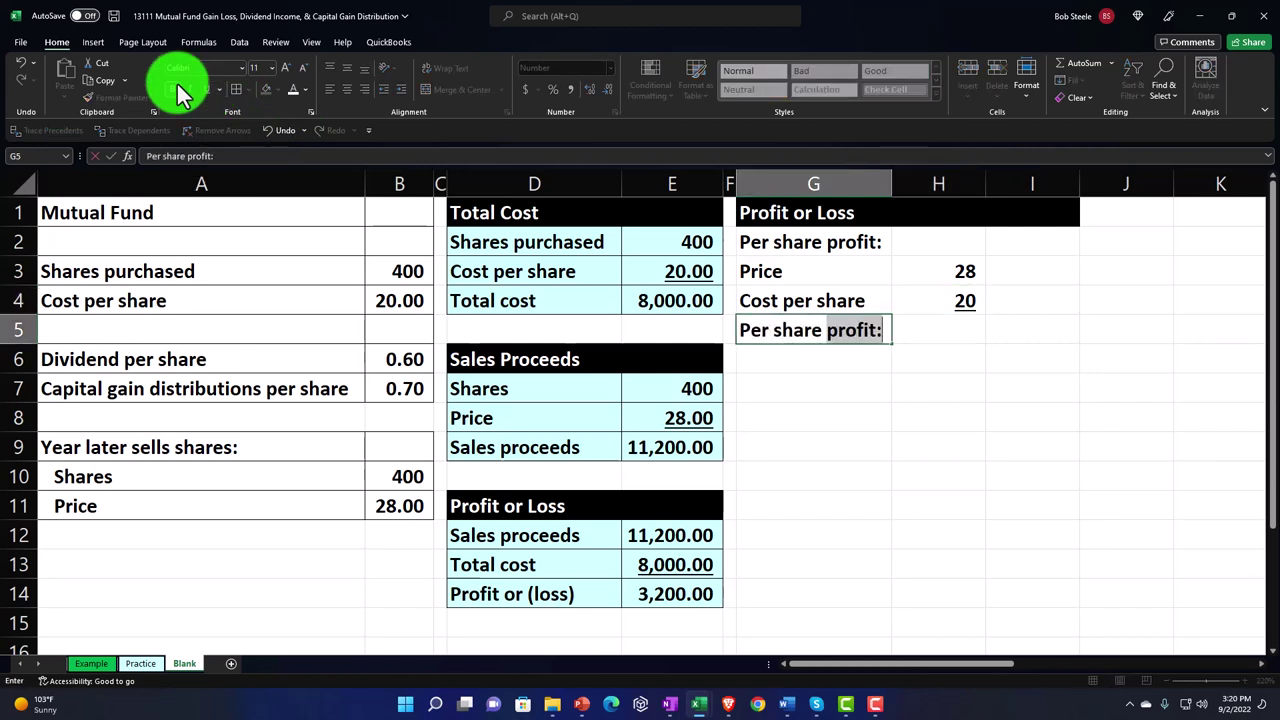
type("fit")
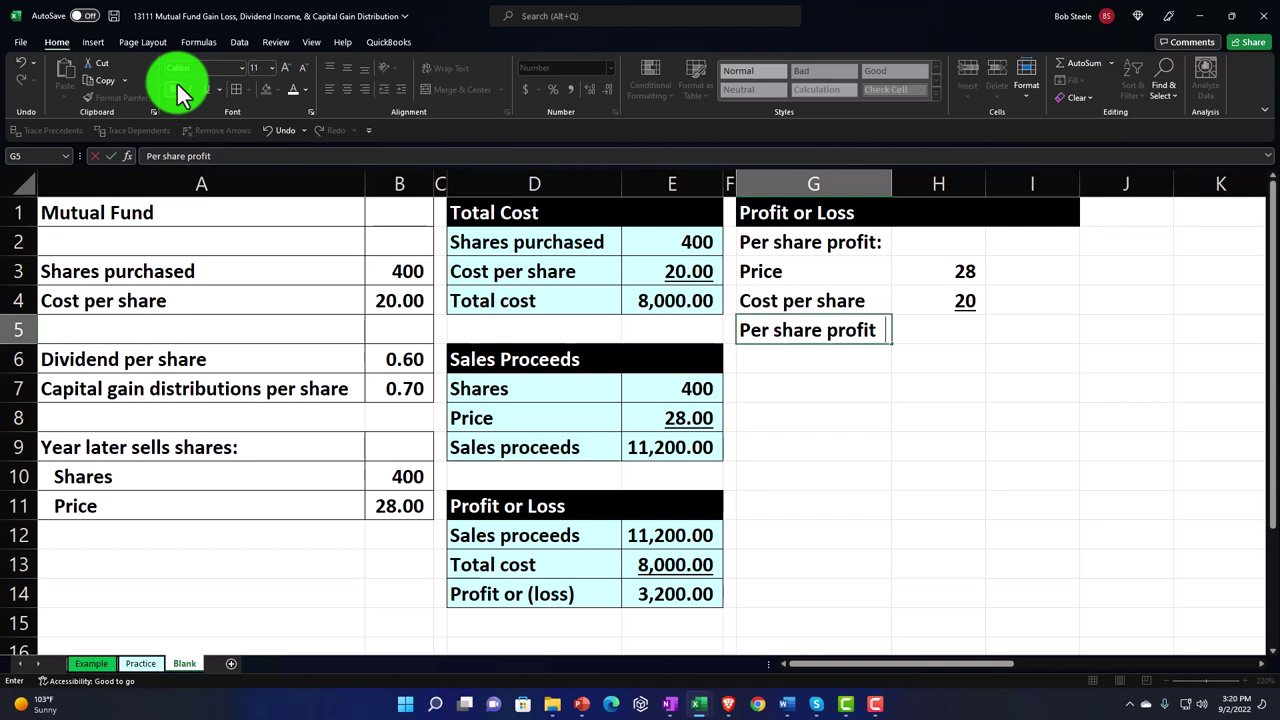
key("Tab")
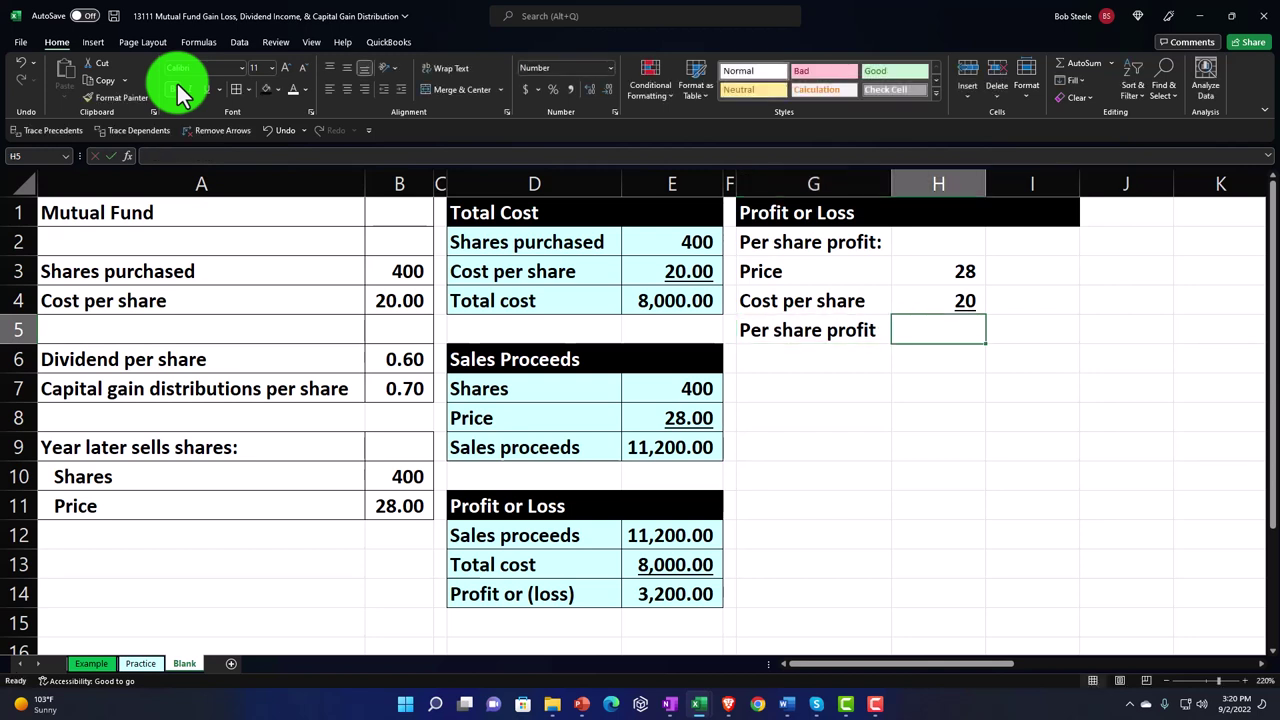
- Calculate the per share profit in the outer column cell I5 with the formula =H3-H4
key("Tab")
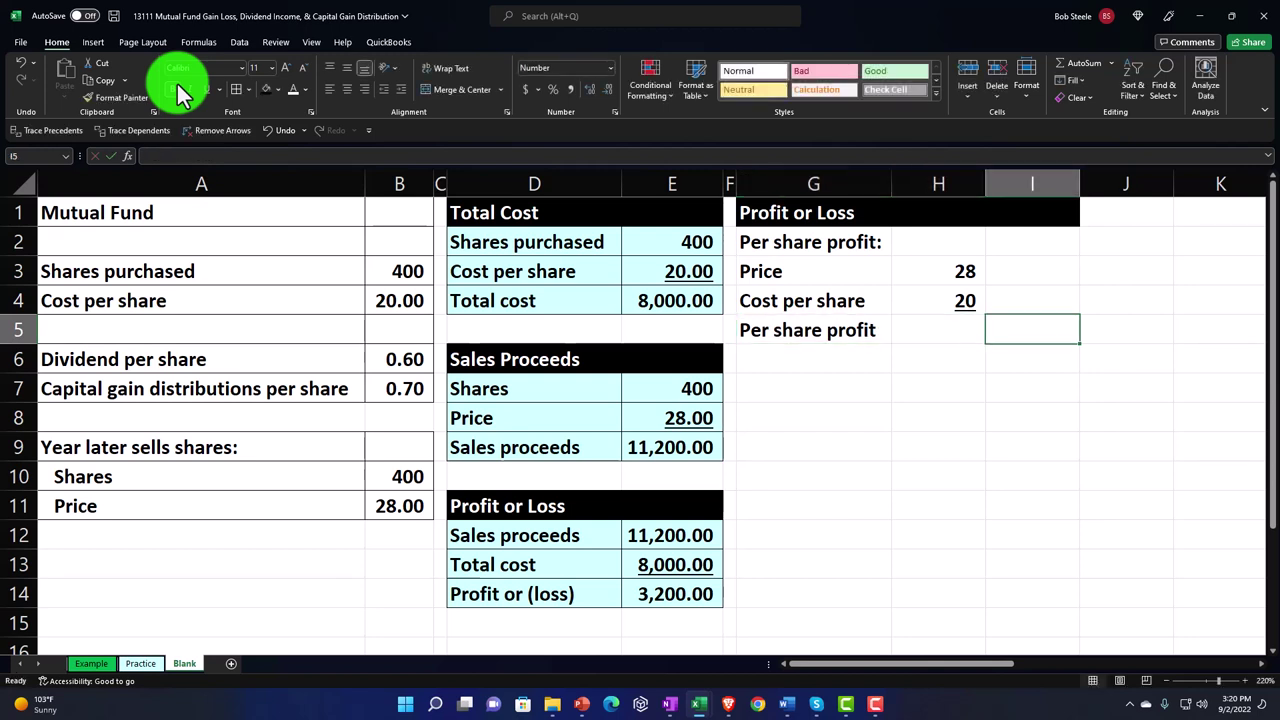
type("=")
key("Up")
key("Up")
key("Left")
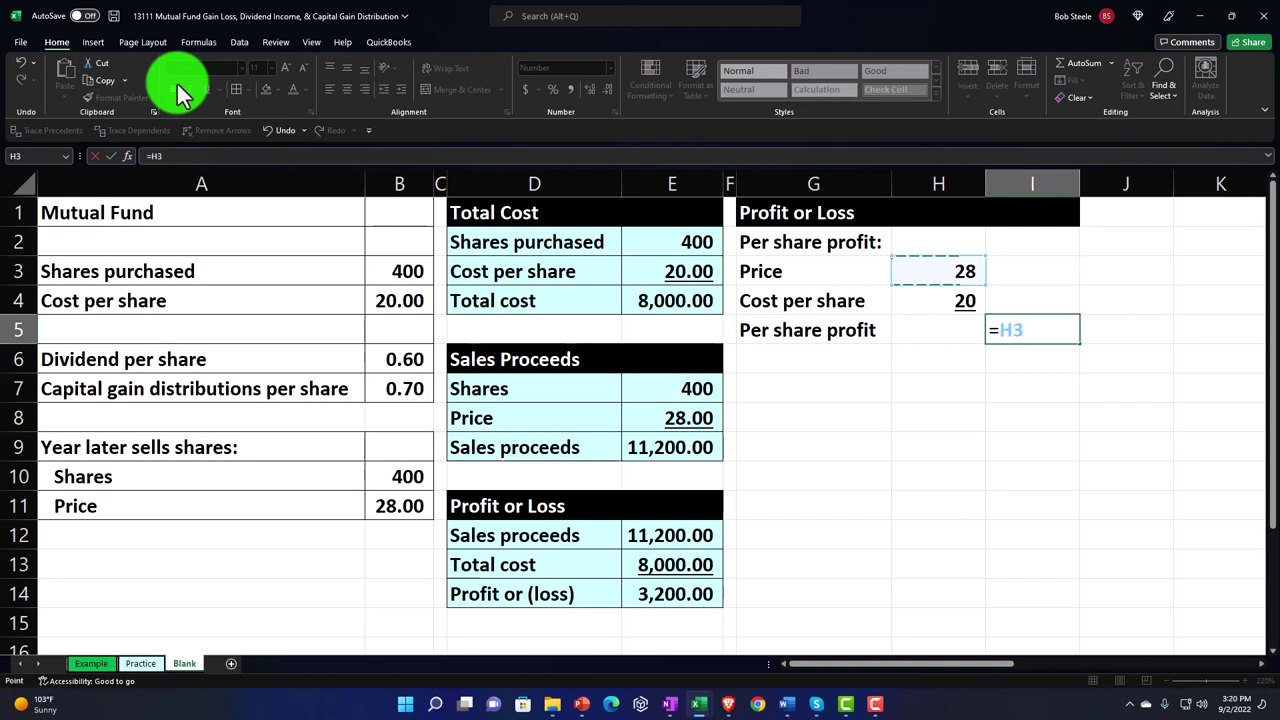
type("-")
key("Up")
key("Left")
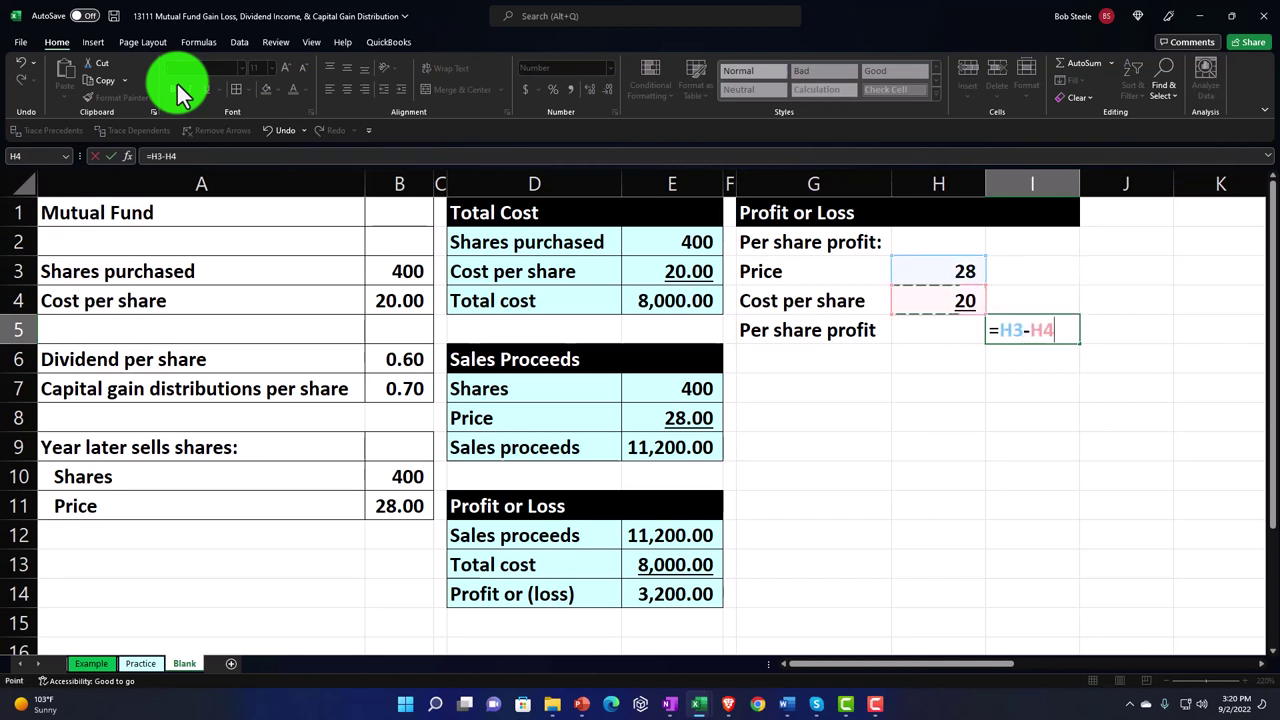
key("Return")
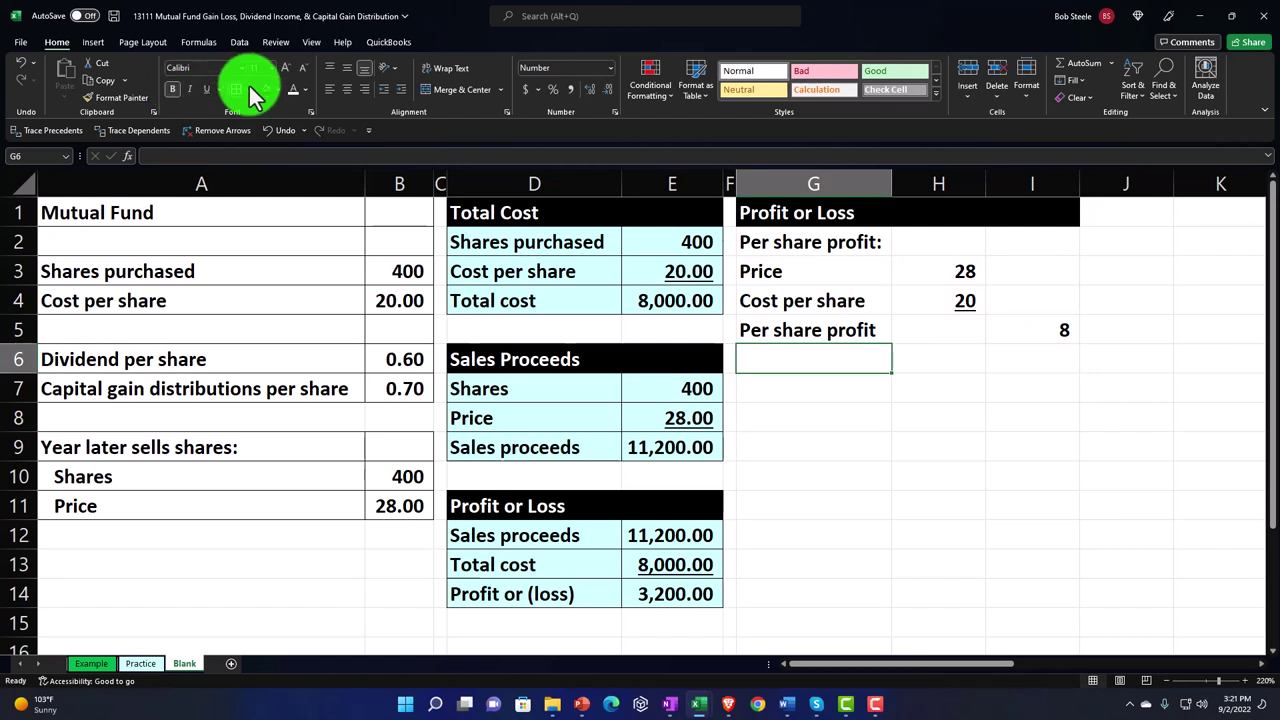
- Show the per share amounts in H3:I5 with two decimal places
left_click(940, 272)
left_click_drag(940, 272, 1003, 326)
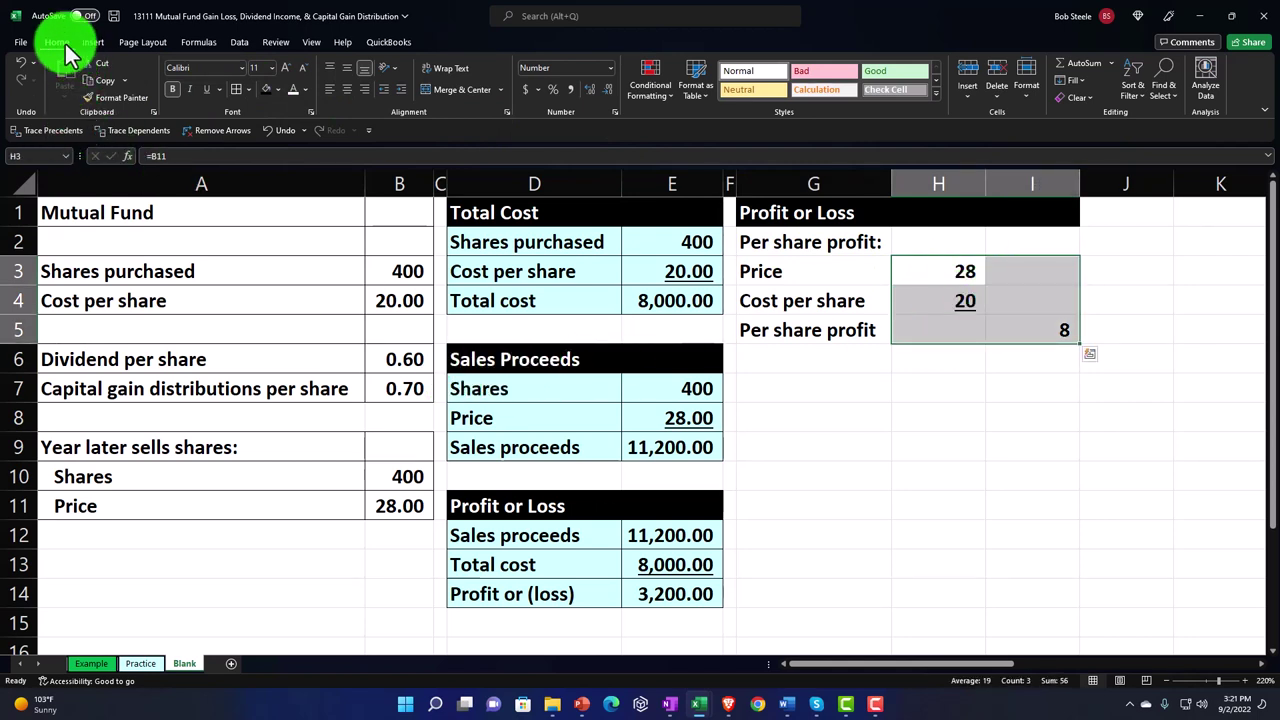
left_click(588, 85)
left_click(588, 85)
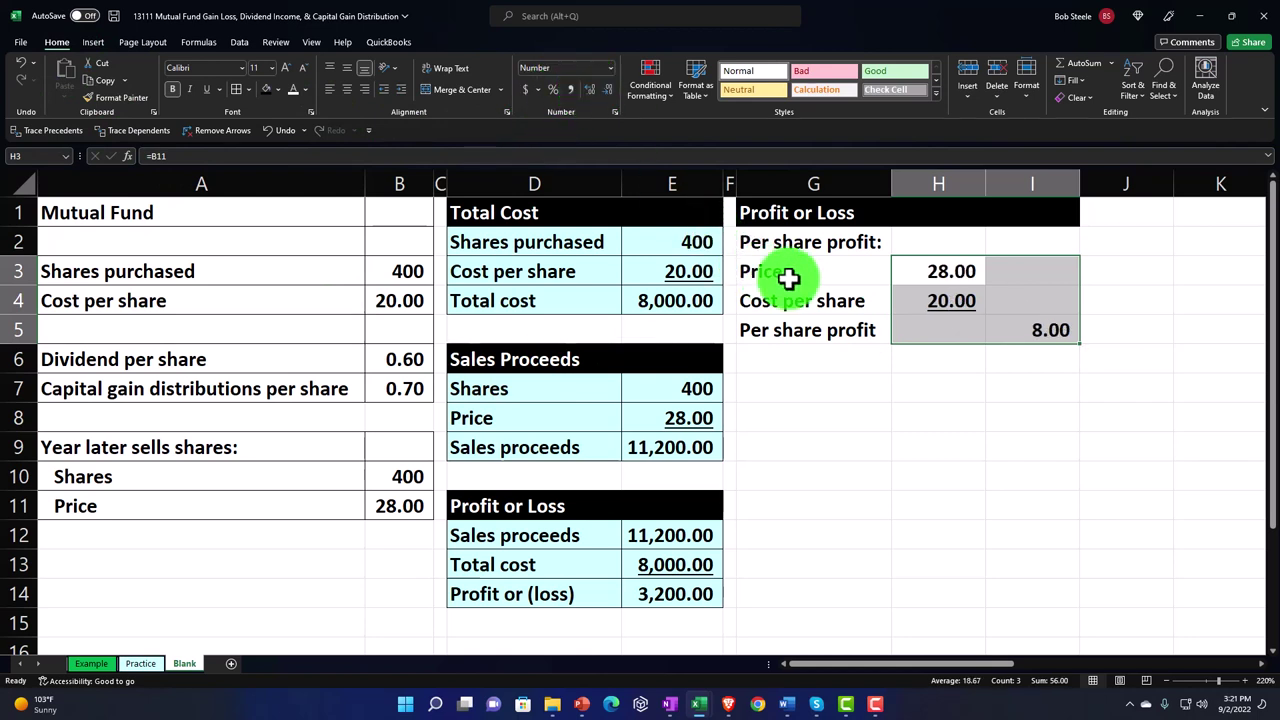
- Indent the labels in G3:G5 one level and the Per share profit label in G5 one level further
left_click_drag(786, 271, 800, 322)
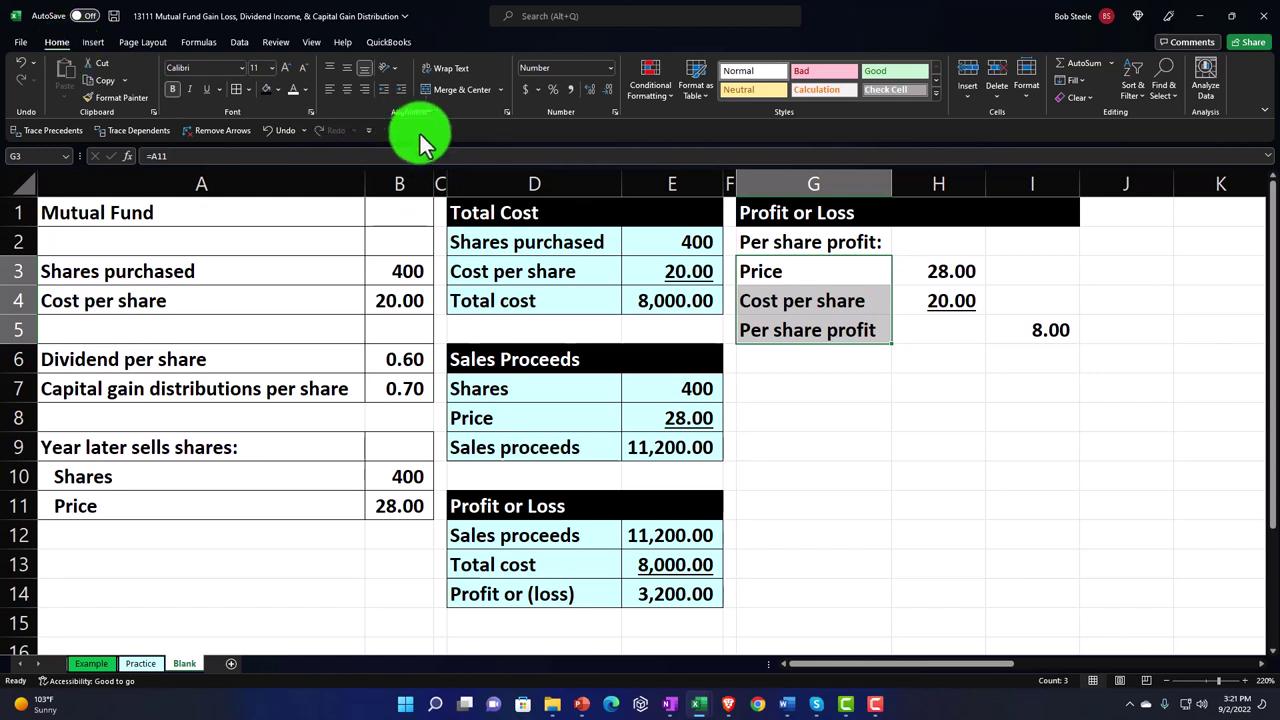
left_click(401, 88)
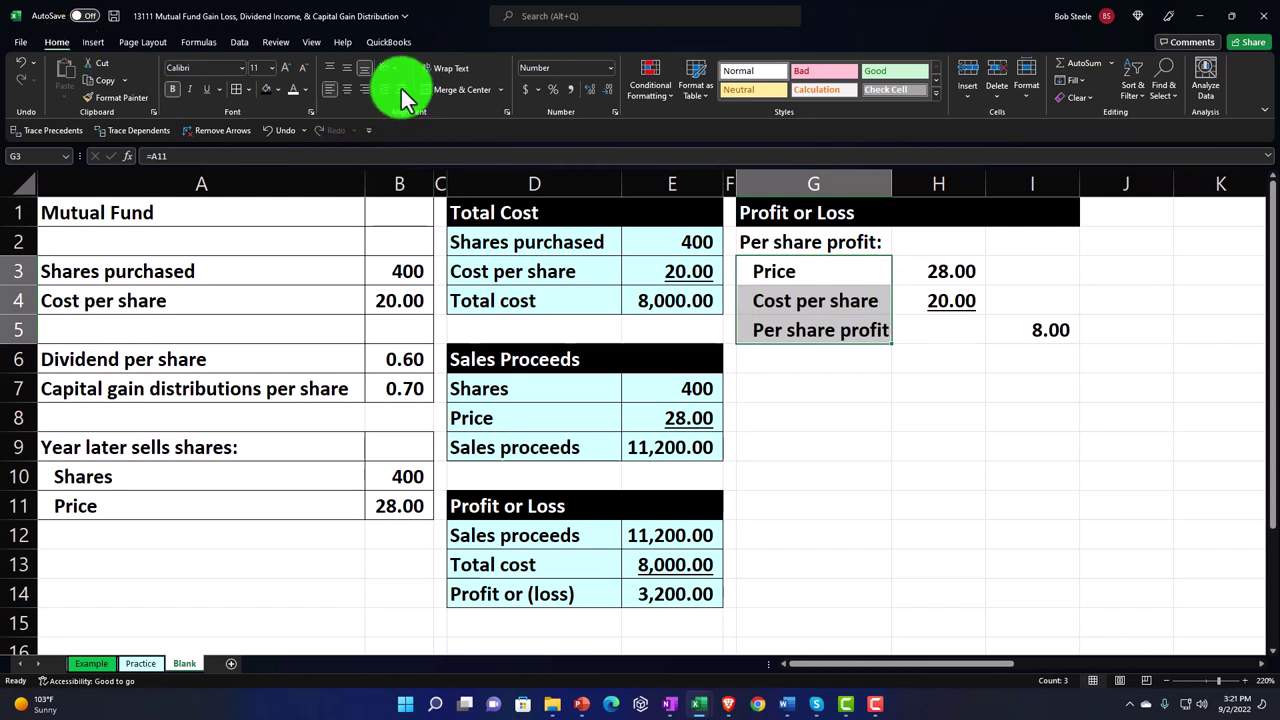
left_click(818, 327)
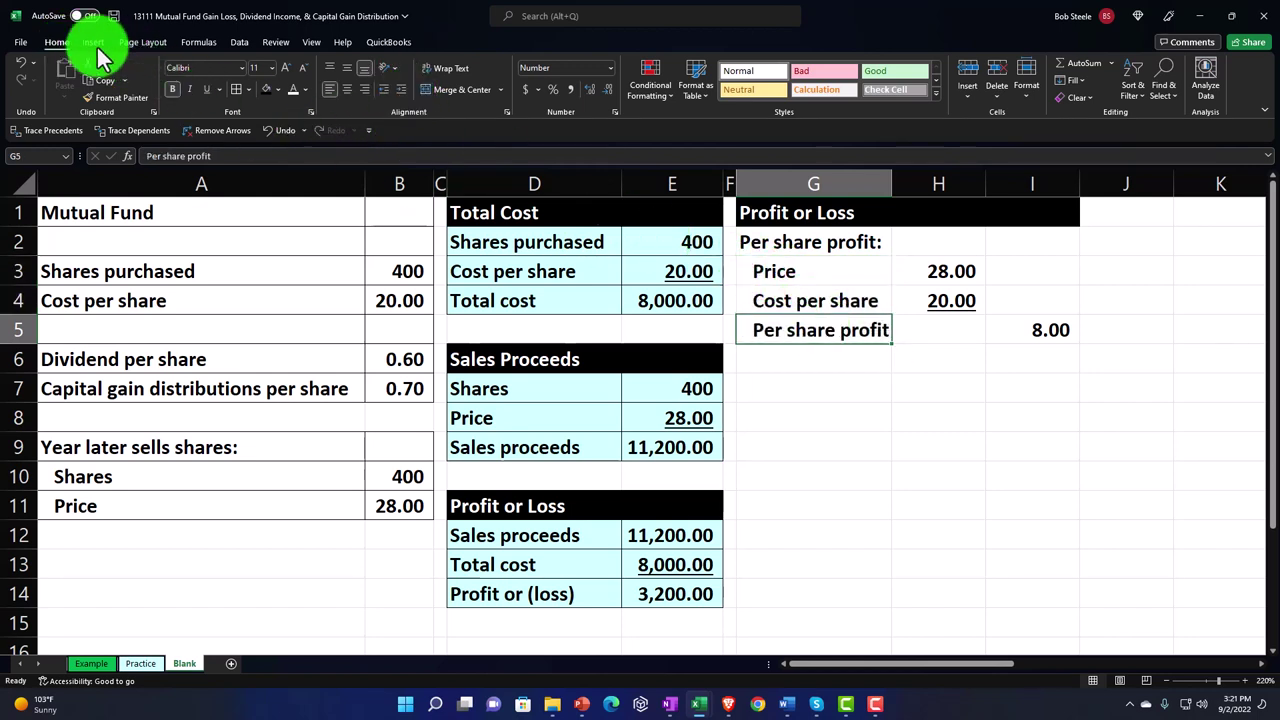
left_click(403, 89)
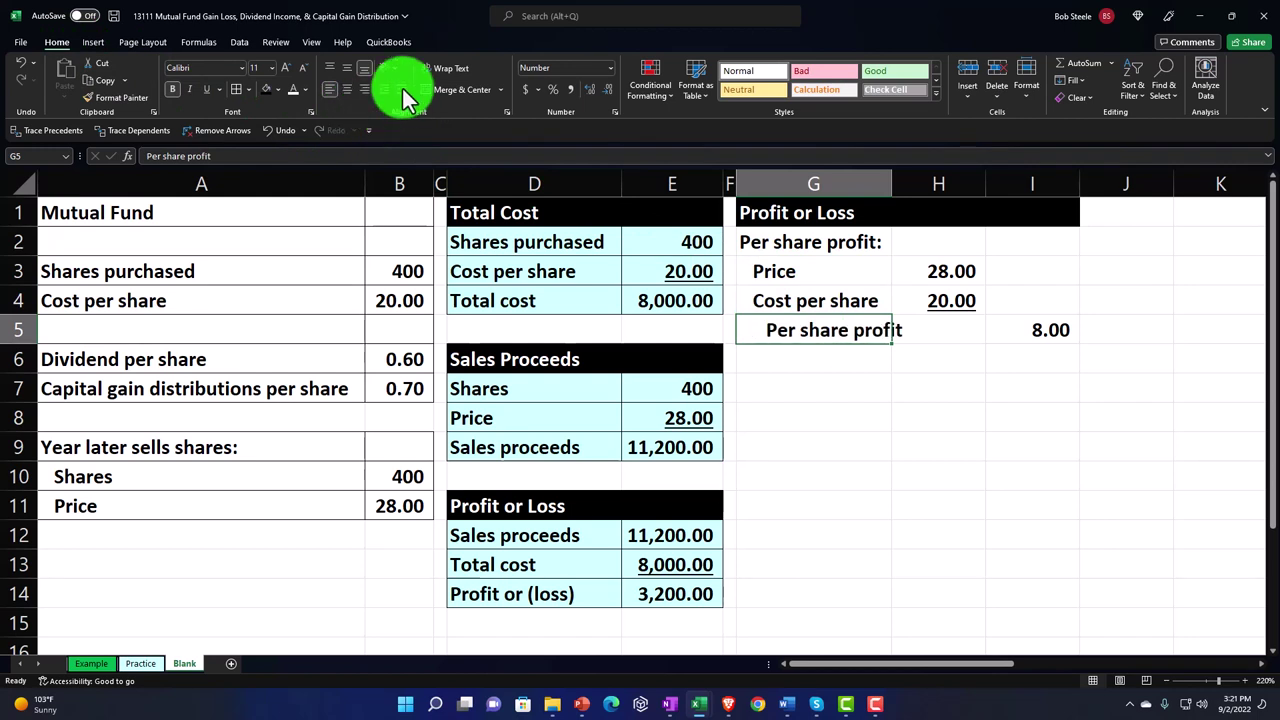
- Link the label in G6 to the Shares label in A10 with the formula =A10
key("Return")
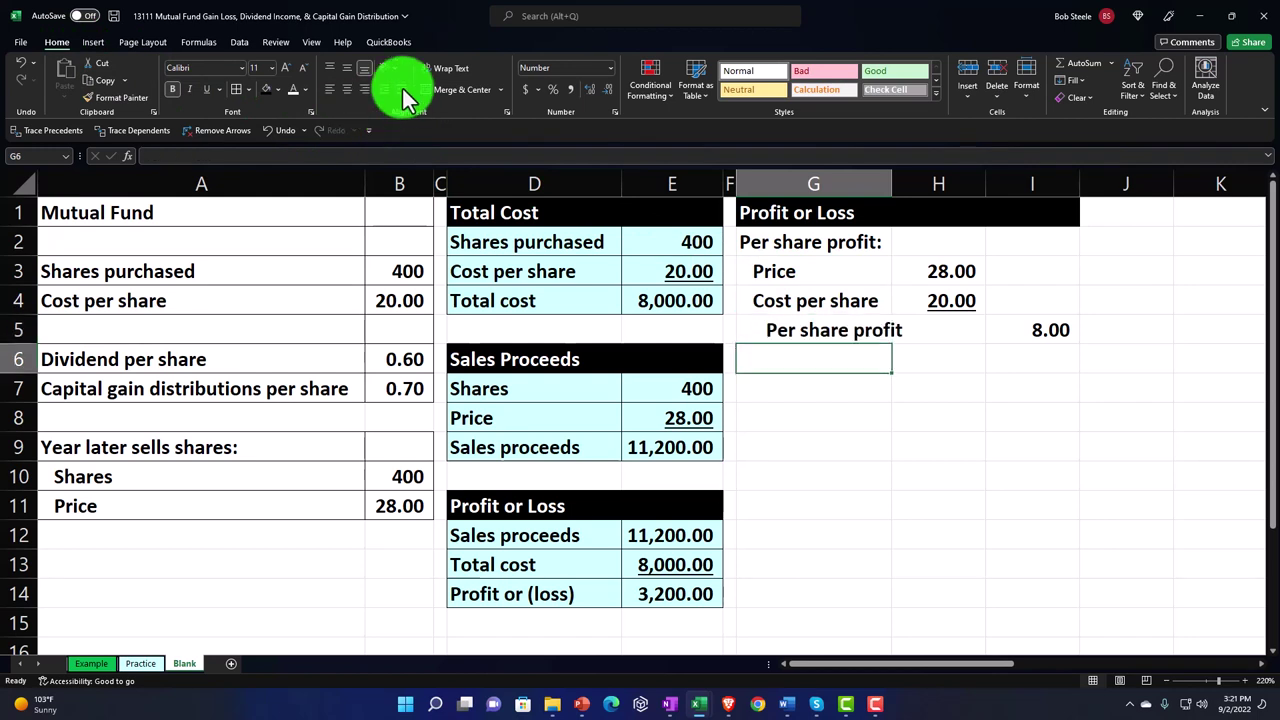
type("=")
key("Down")
key("Down")
key("Down")
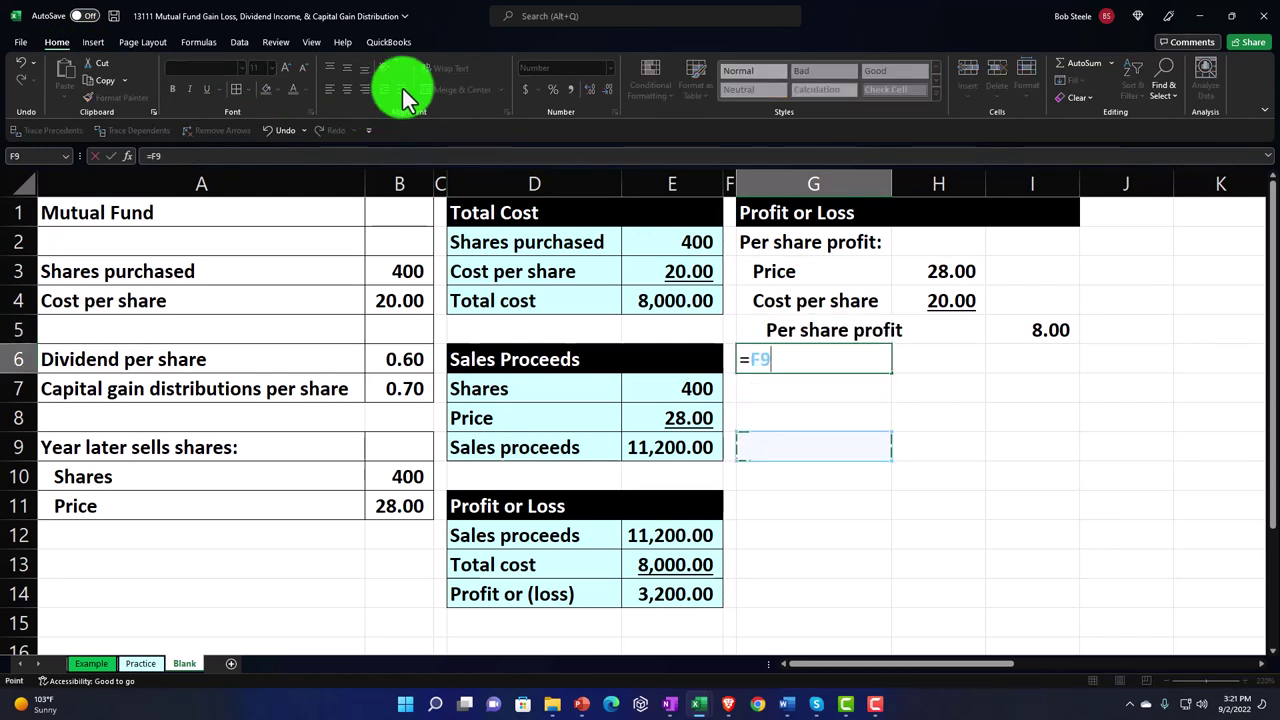
key("Left")
key("Left")
key("Left")
key("Left")
key("Left")
key("Left")
key("Down")
key("Tab")
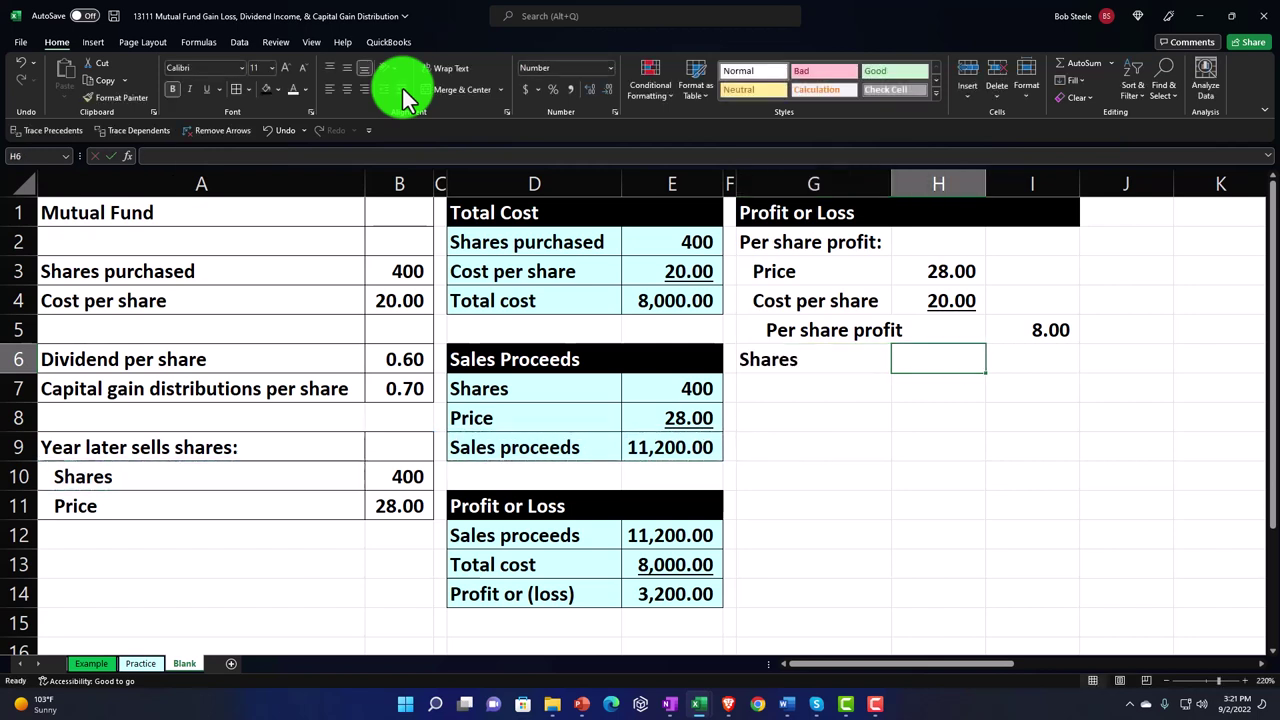
- Link the number of shares in outer column cell I6 to the shares sold with =B10
key("Tab")
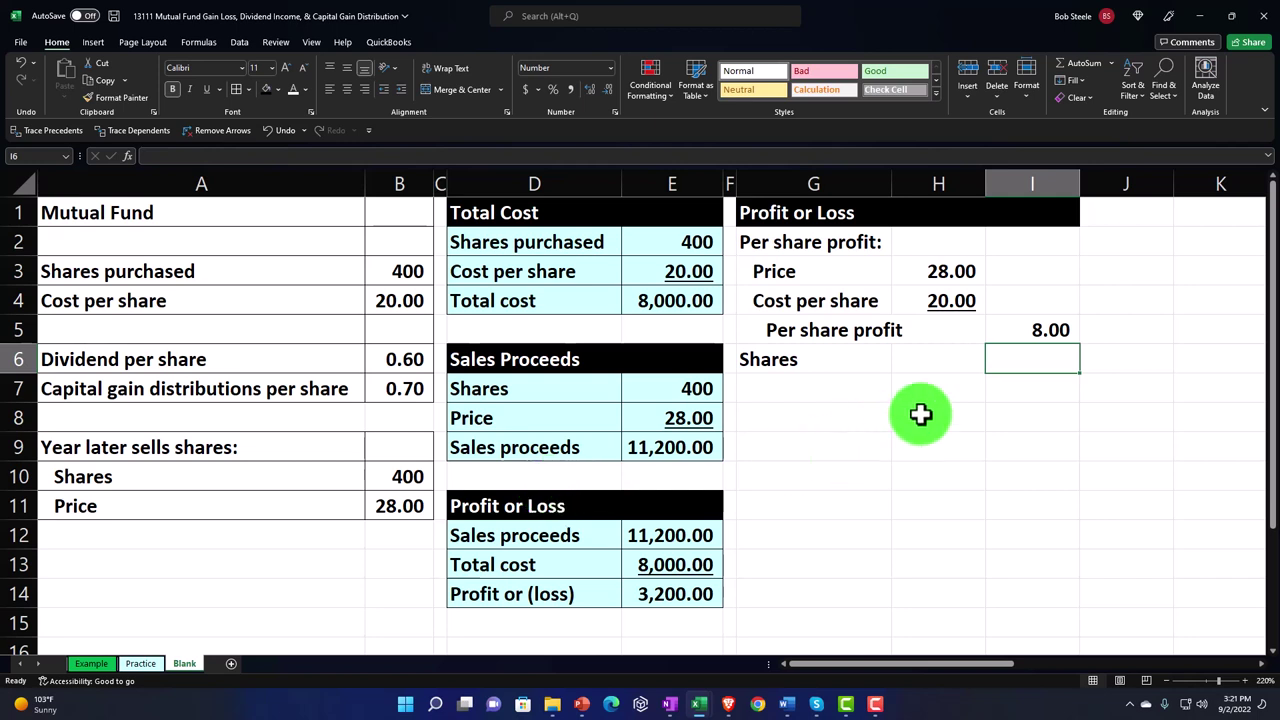
type("=")
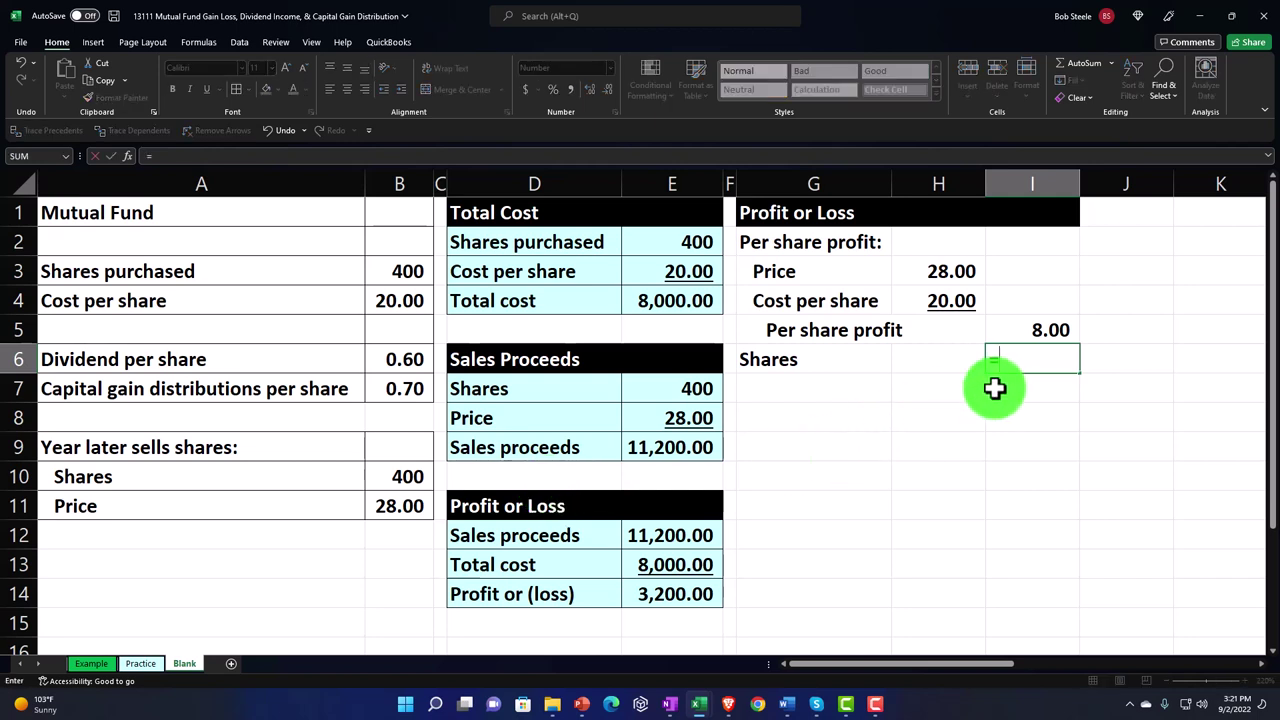
key("Left")
key("Left")
key("Left")
key("Left")
key("Left")
key("Left")
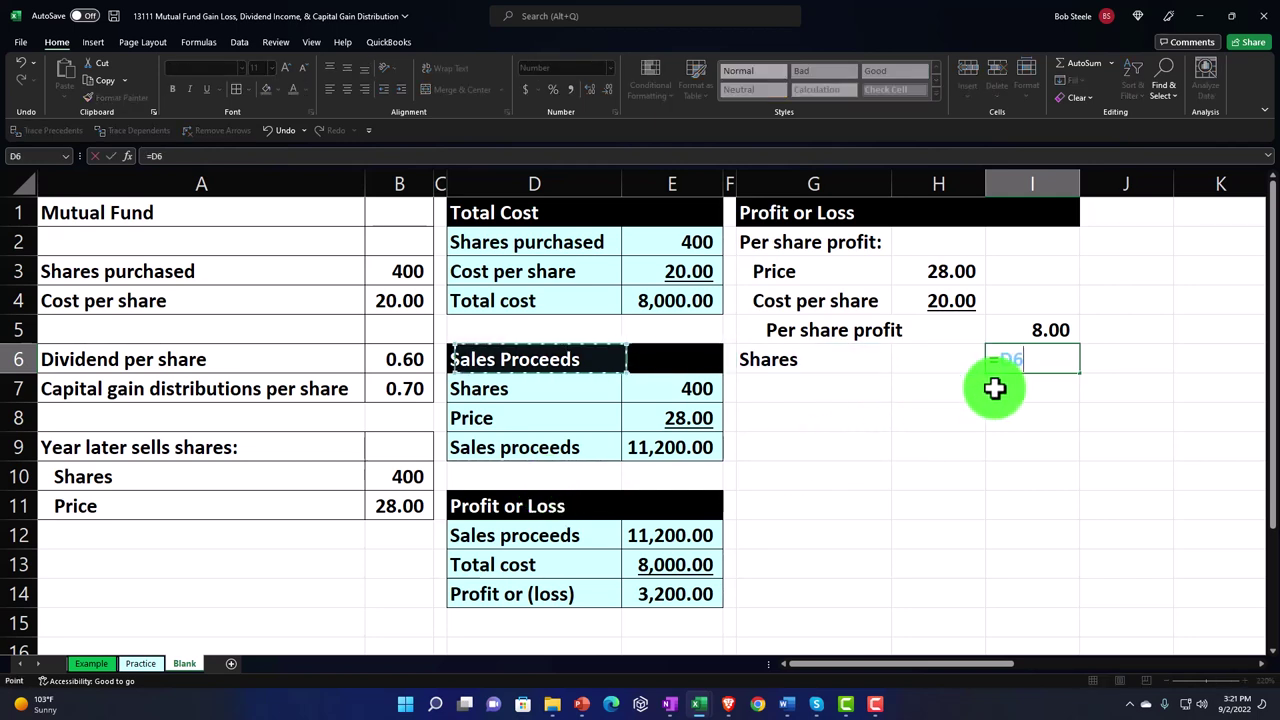
key("Down")
key("Down")
key("Down")
key("Down")
key("Left")
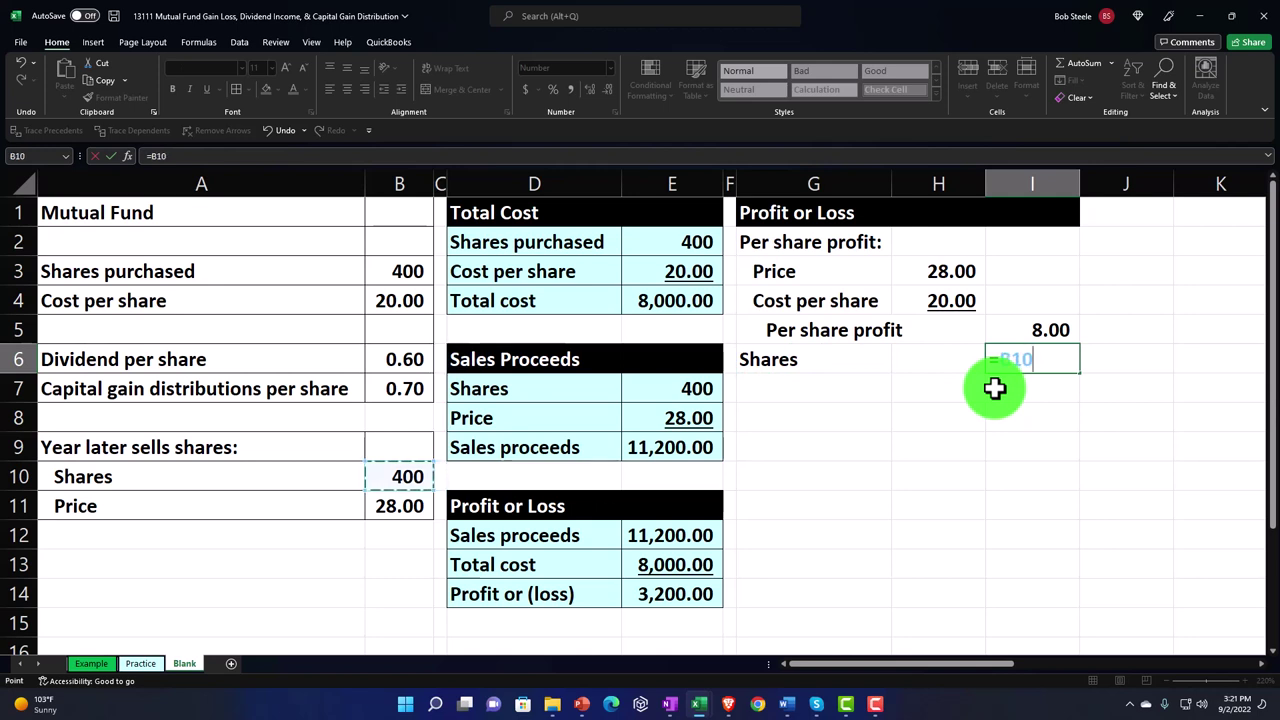
key("Return")
- Underline the number of shares in I6 and go to the label cell G7
key("Up")
key("Right")
key("Right")
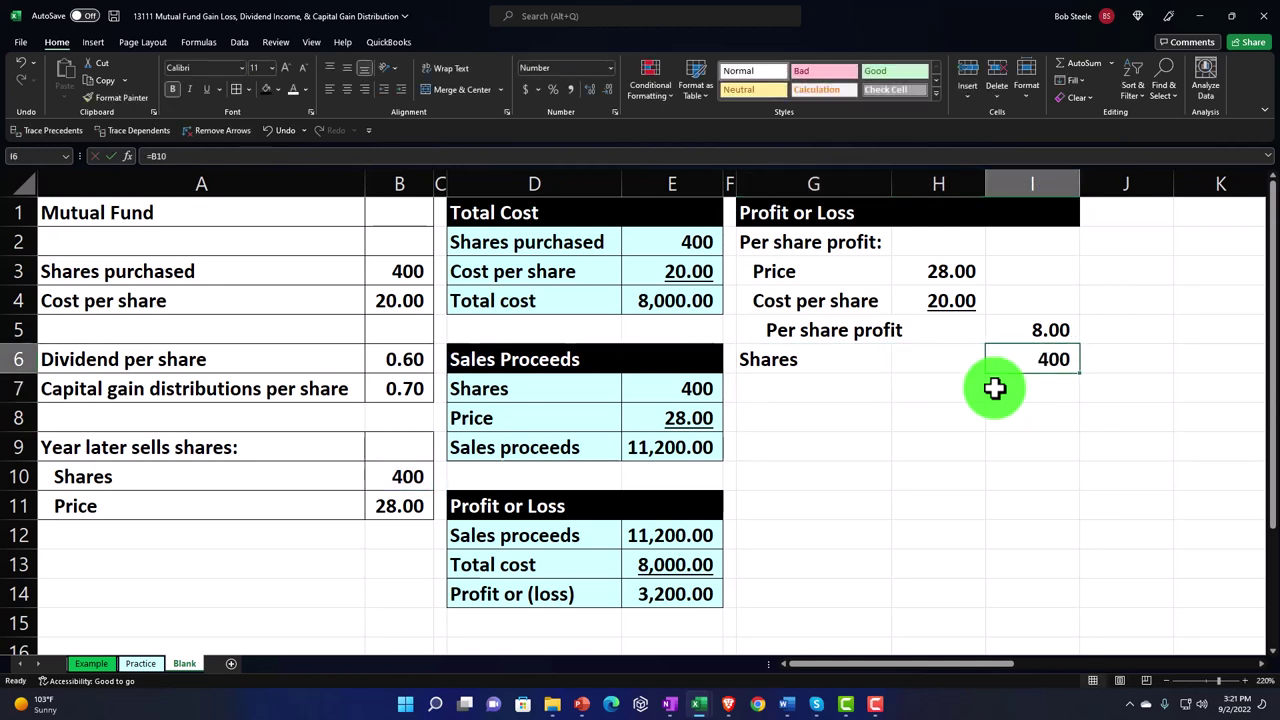
left_click(206, 88)
key("Down")
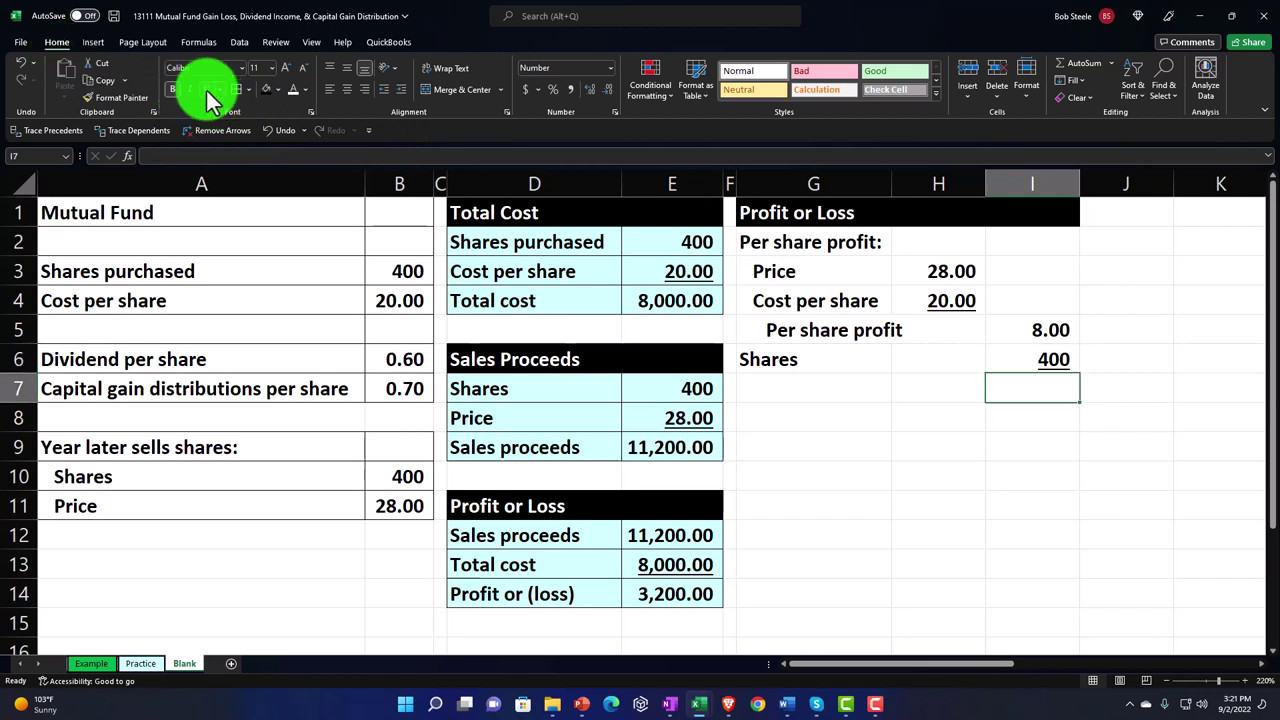
key("Left")
key("Left")
type("Pro")
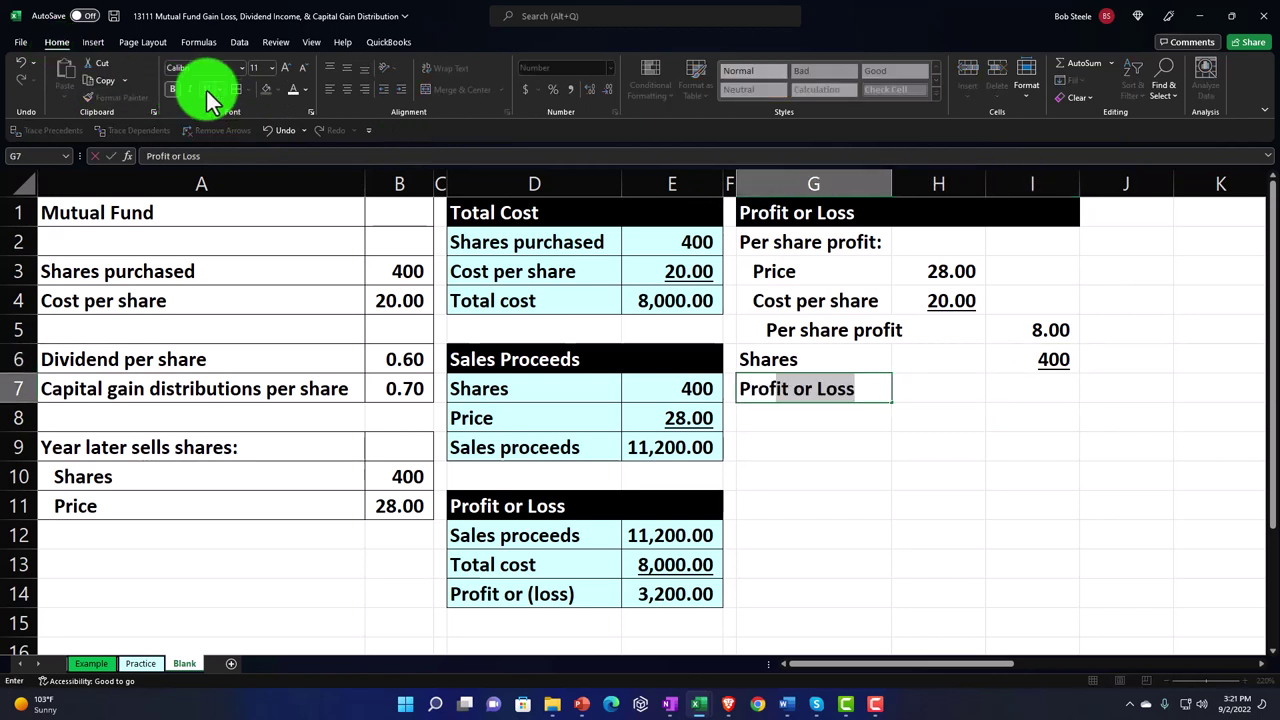
key("BackSpace")
key("BackSpace")
key("BackSpace")
key("BackSpace")
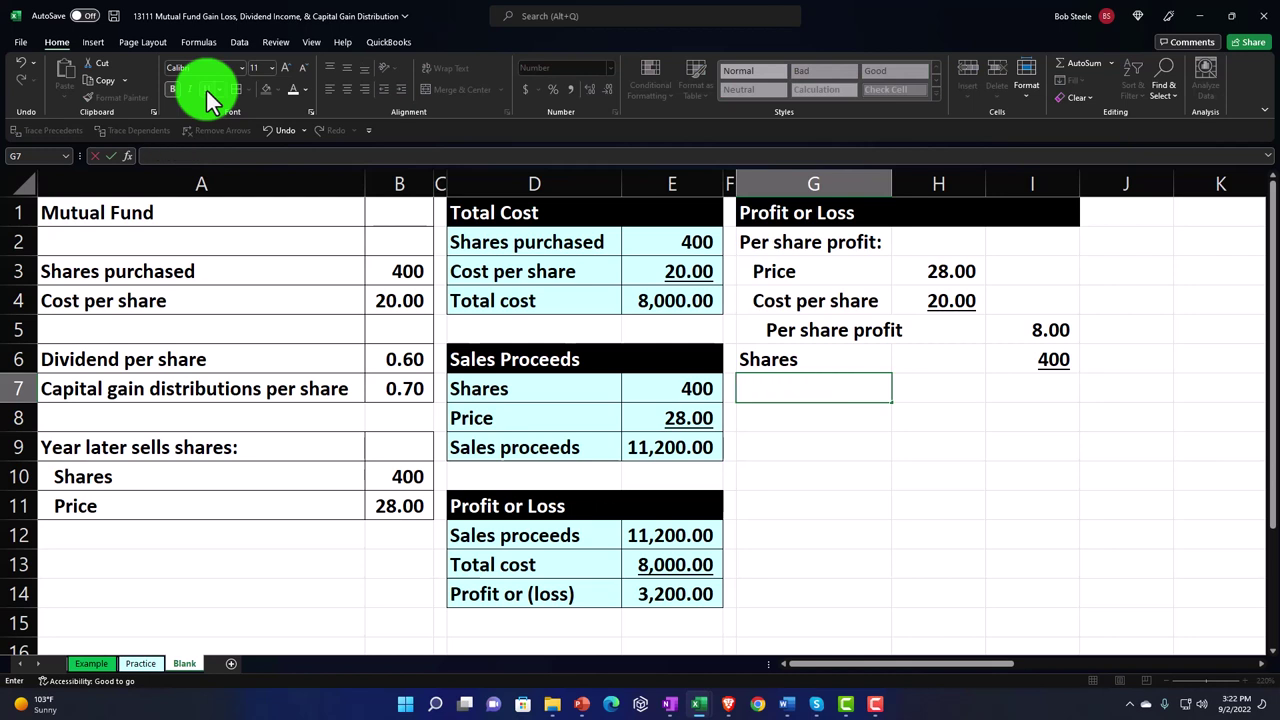
- Link the label in G7 to the "Profit or (loss)" label in D14
type("=")
key("Down")
key("Down")
key("Down")
key("Down")
key("Down")
key("Left")
key("Left")
key("Left")
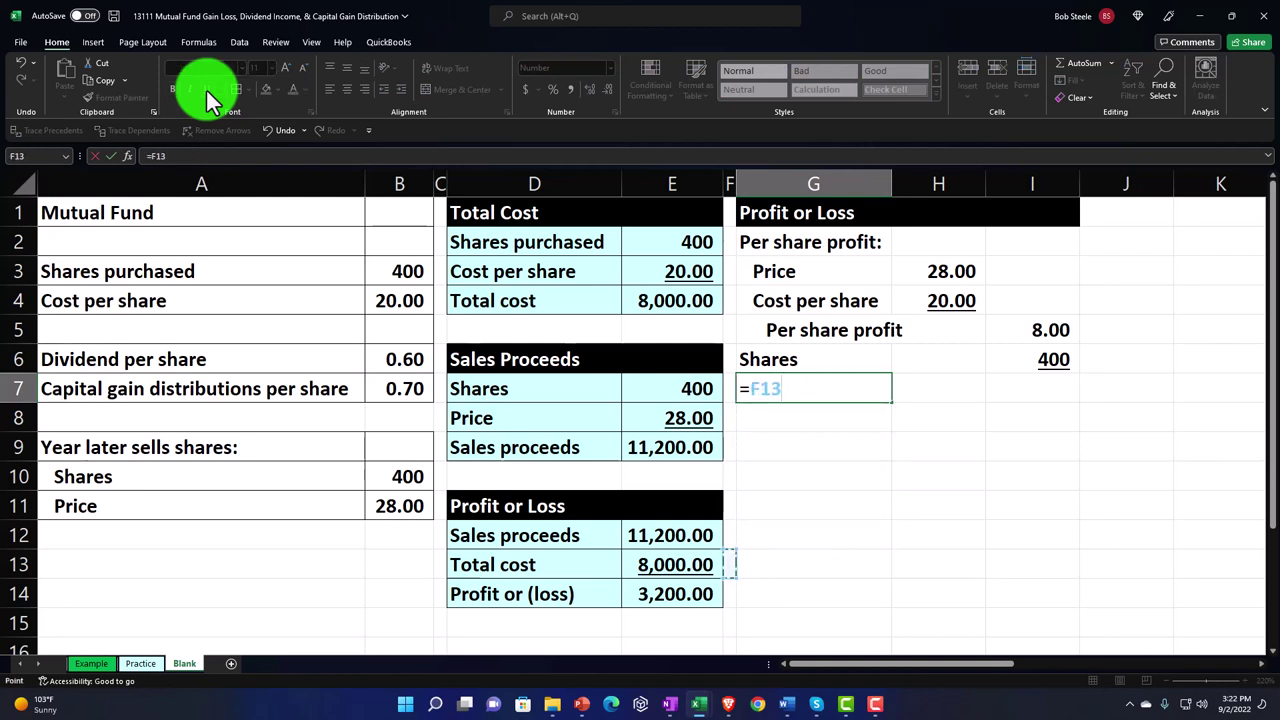
key("Down")
key("Down")
key("Tab")
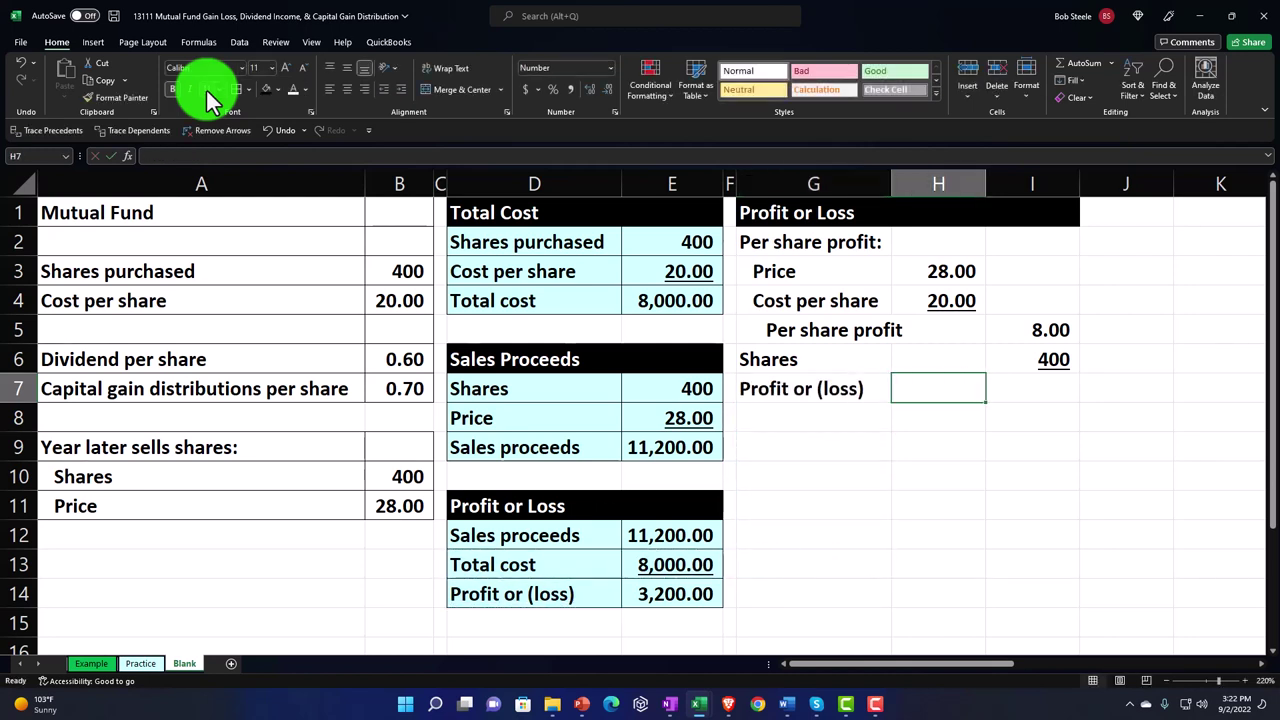
- Calculate the profit or loss in I7 by multiplying per share profit by shares with =I5*I6
key("Tab")
type("=")
key("Up")
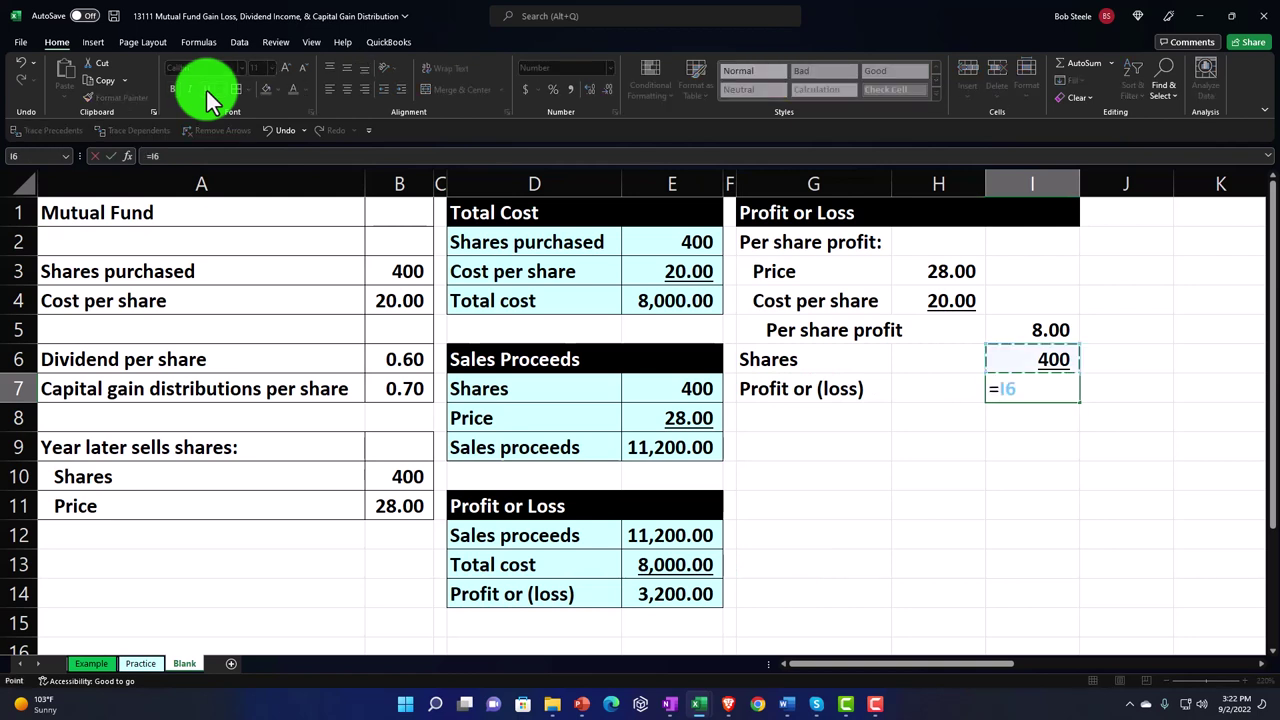
key("Up")
type("*")
key("Up")
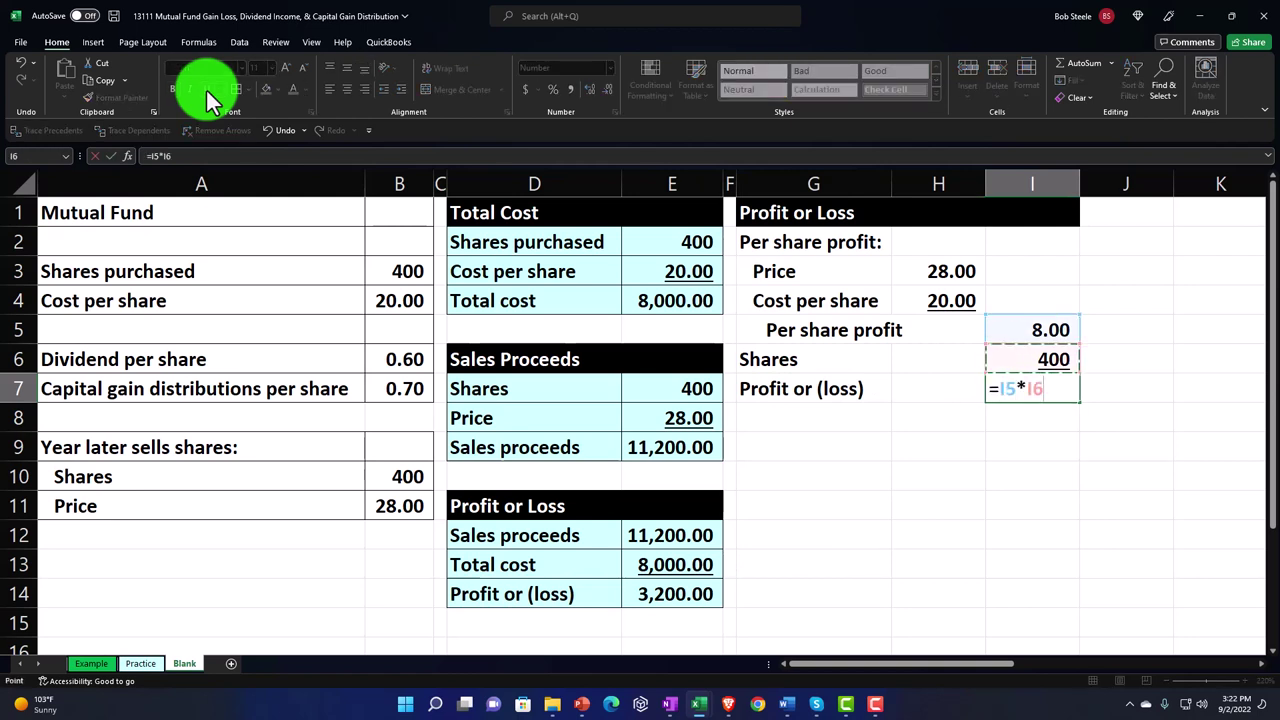
key("Return")
- Show the profit or loss amount in I7 with two decimal places
key("Up")
key("Right")
key("Right")
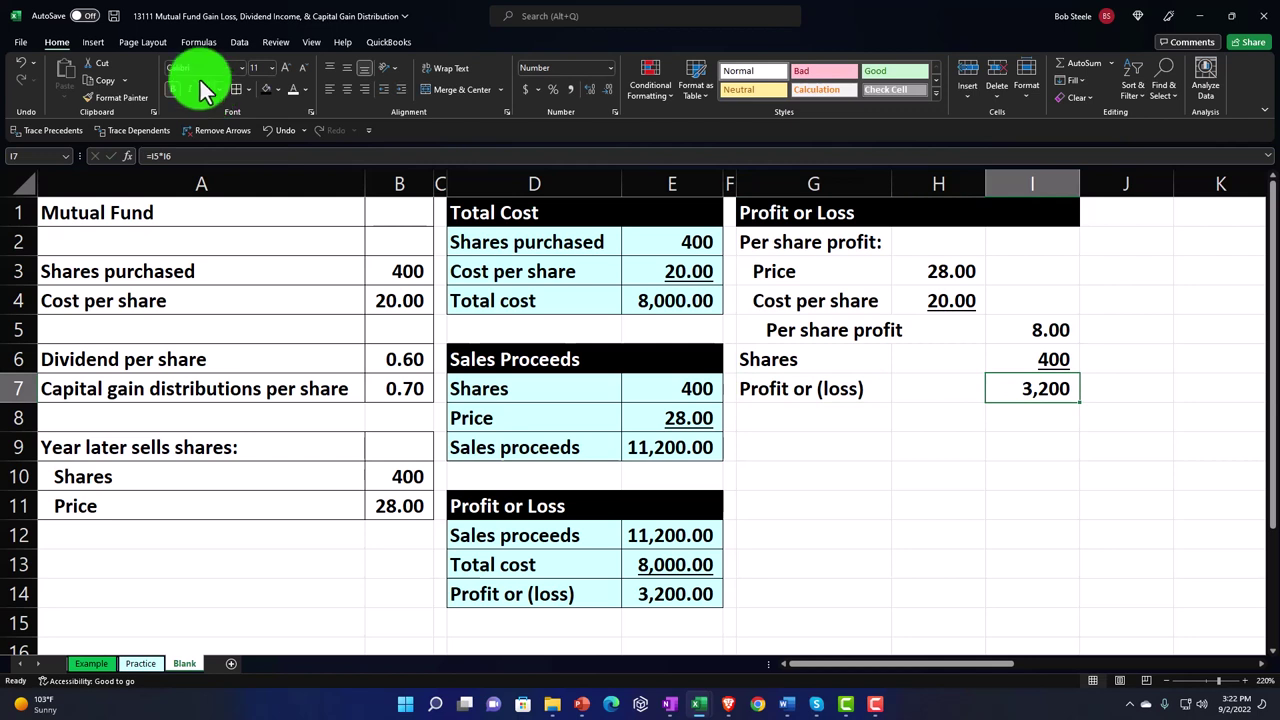
left_click(589, 87)
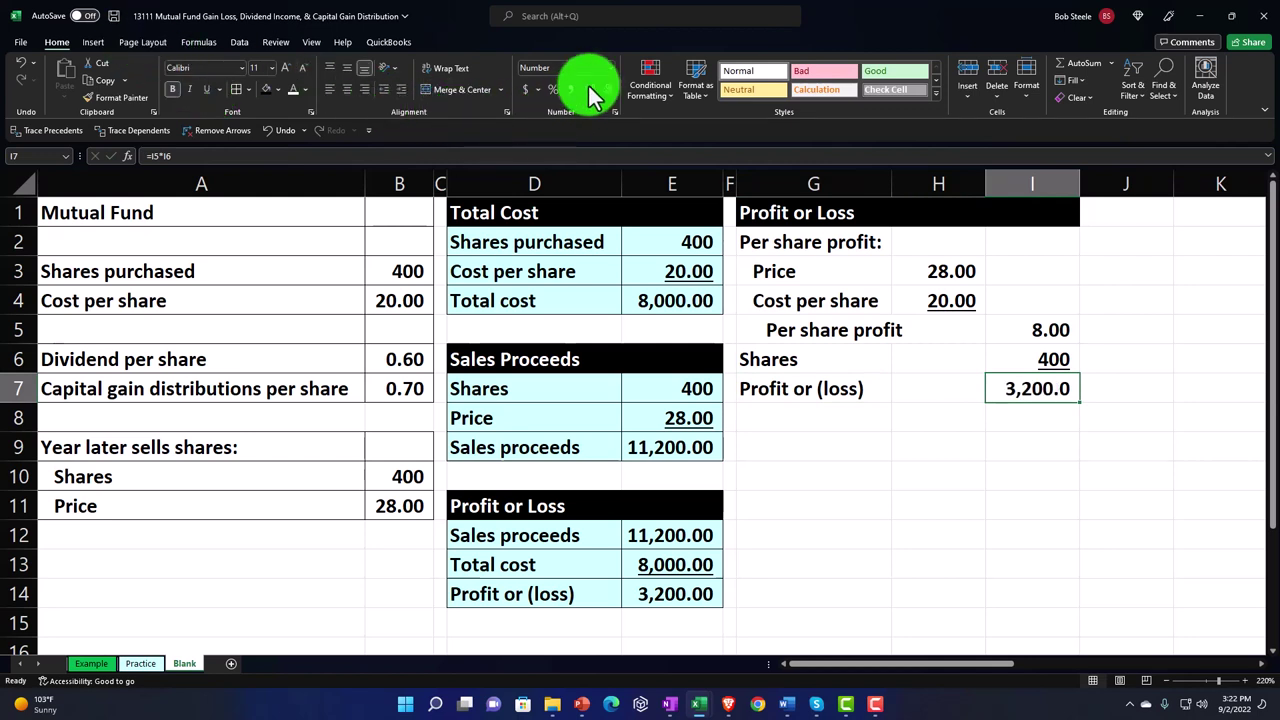
left_click(589, 87)
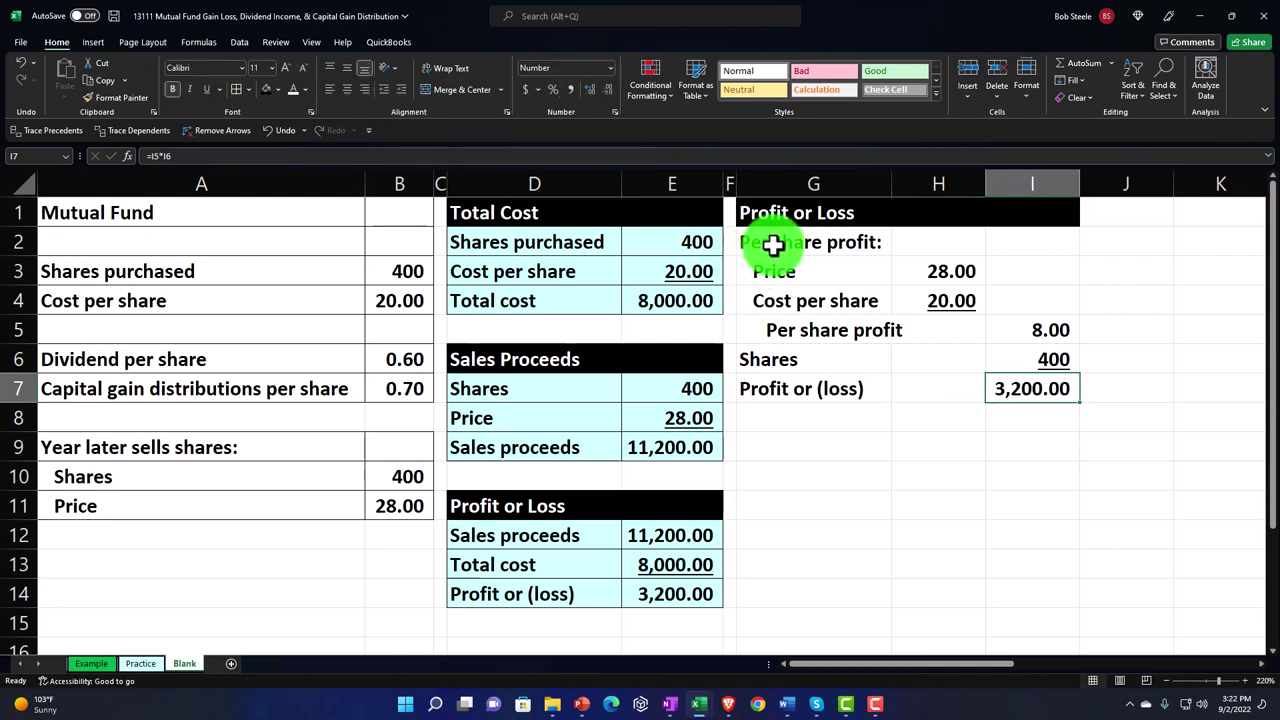
- Apply borders and the recent light blue fill to the per share profit block G2:I7
left_click_drag(771, 246, 1006, 377)
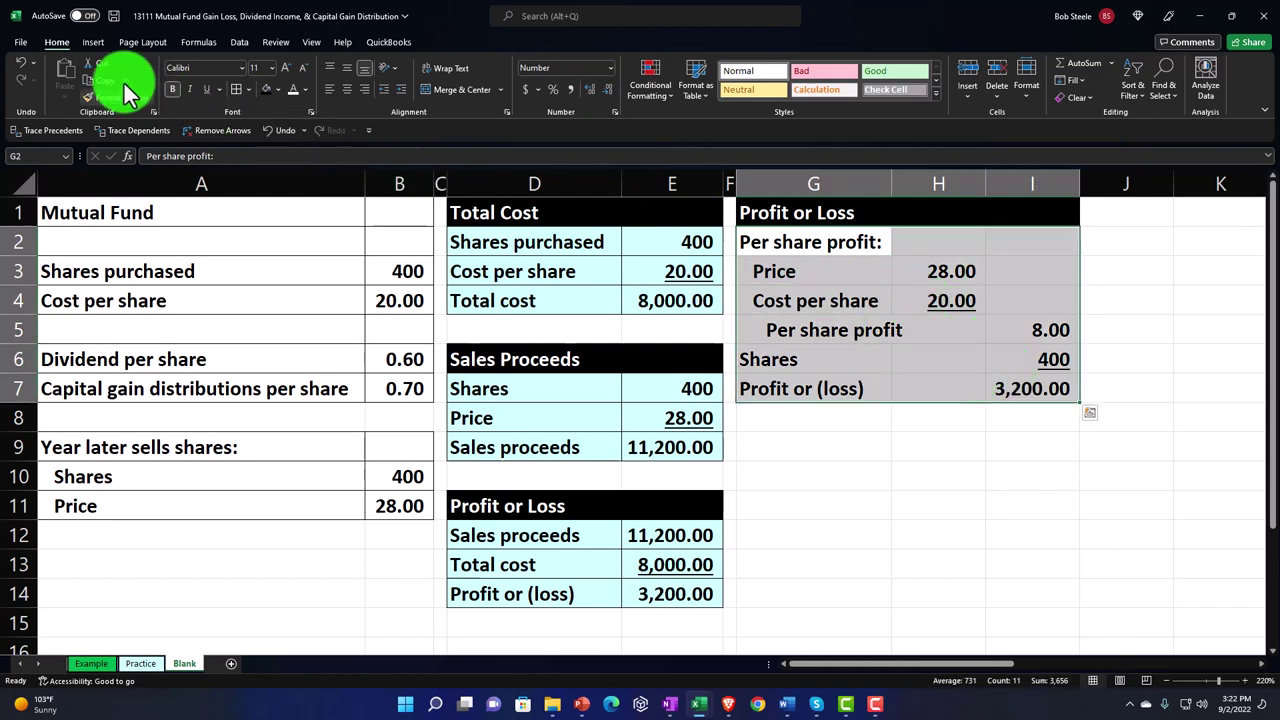
left_click(236, 90)
left_click(276, 88)
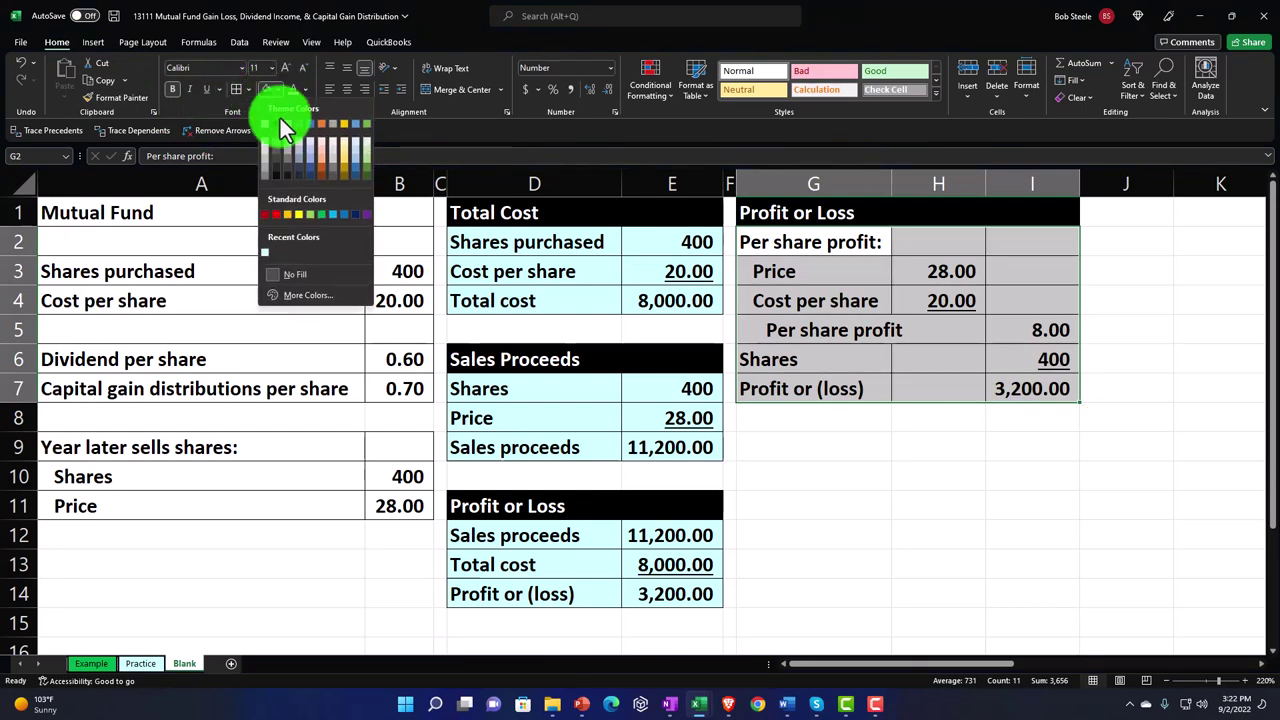
left_click(266, 250)
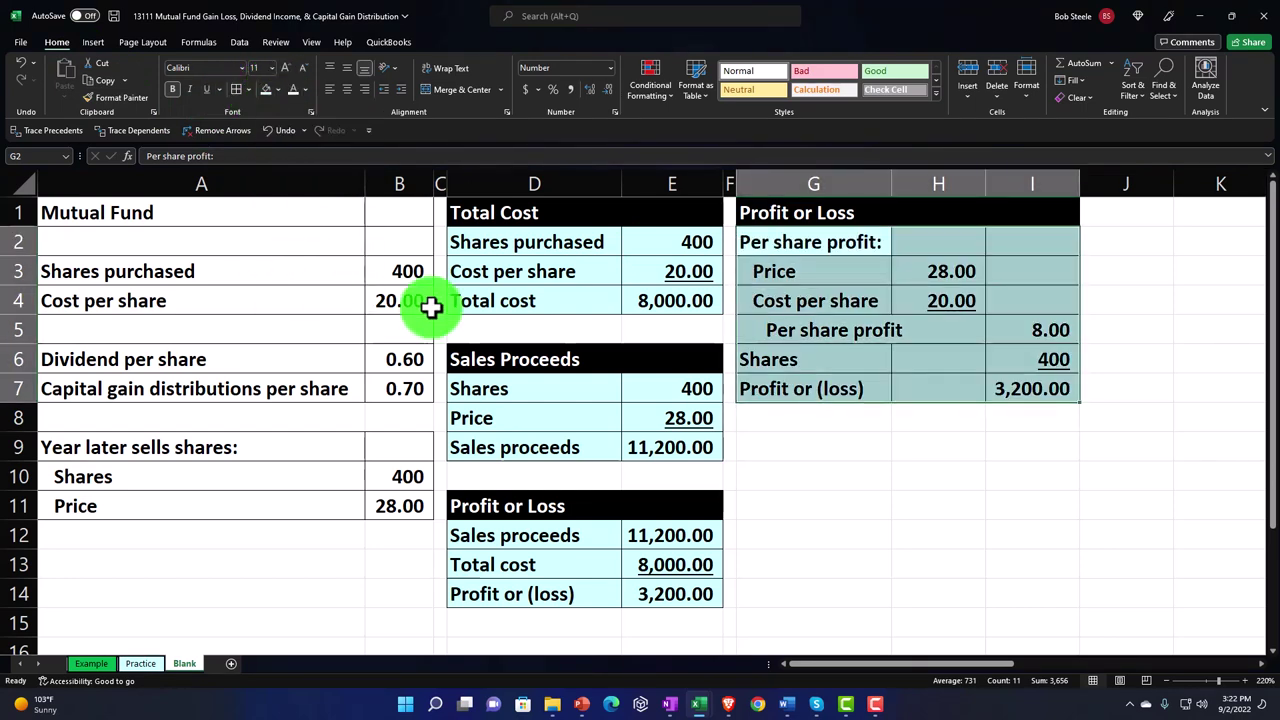
left_click(883, 447)
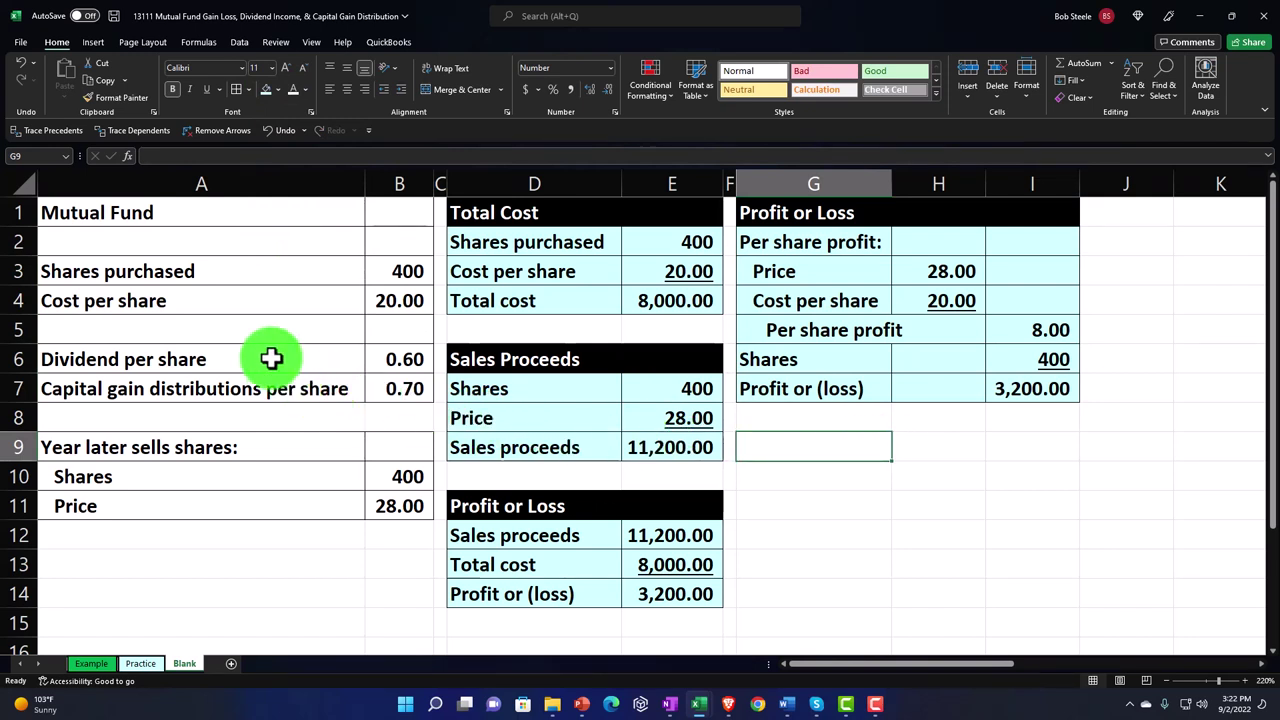
- Set the number of shares sold in B10 to 100
left_click(371, 279)
key("Down")
key("Down")
key("Down")
key("Down")
key("Down")
key("Down")
key("Down")
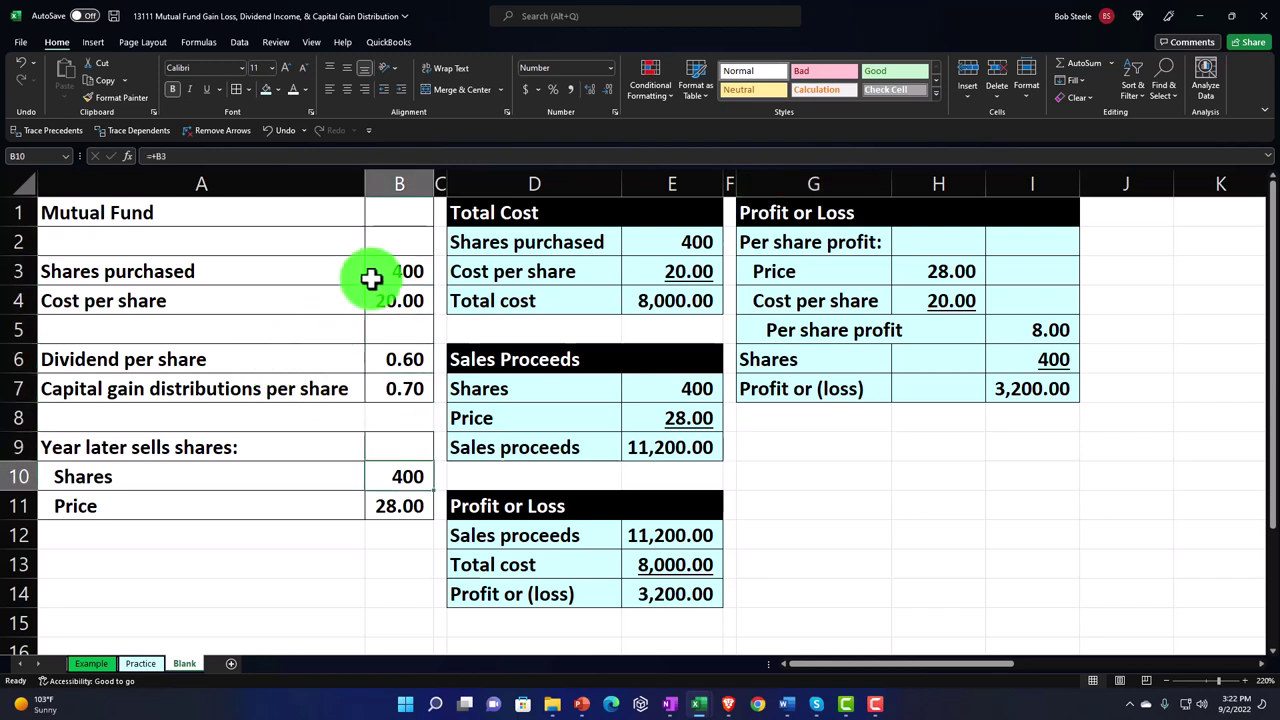
type("100")
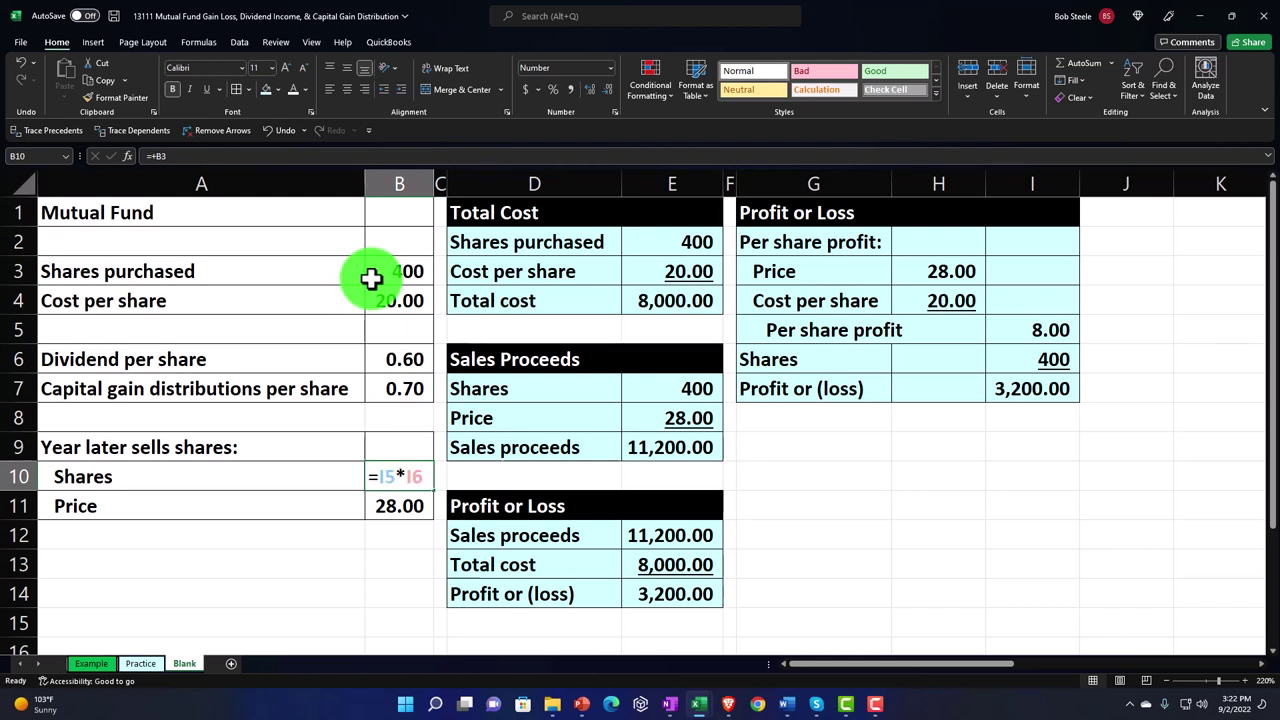
key("Return")
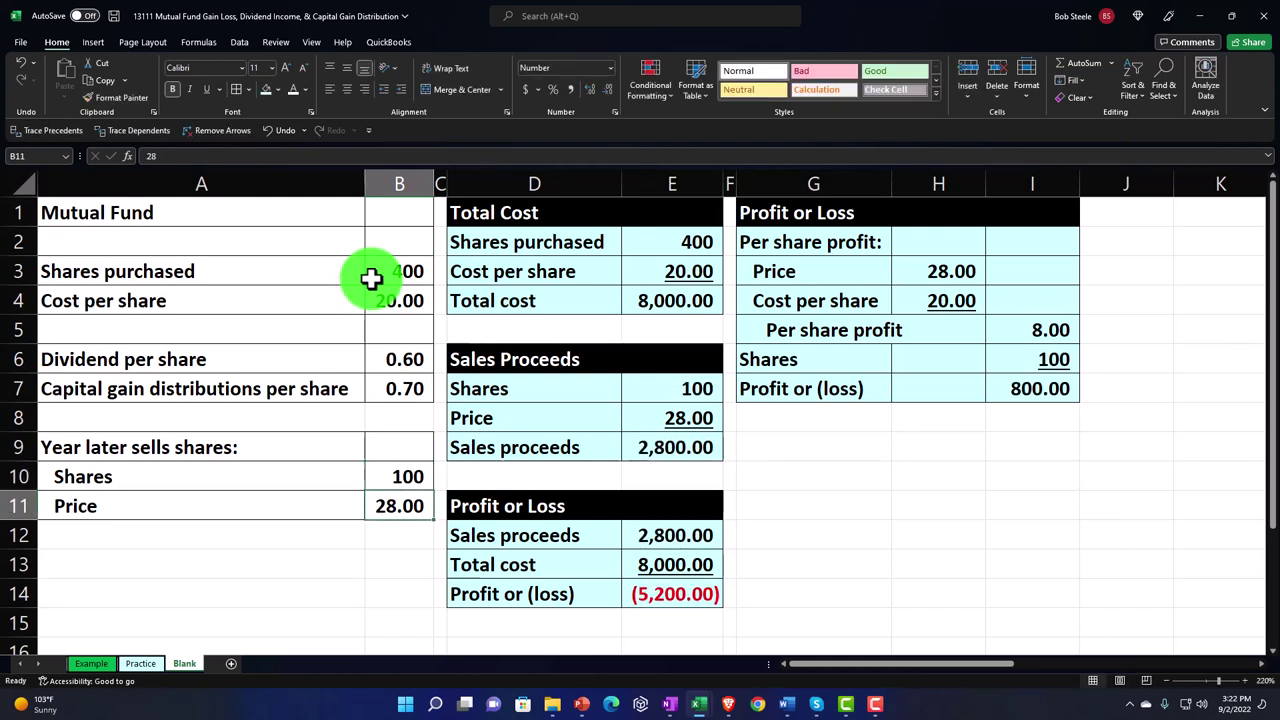
- Examine the formulas for profit or loss, total cost and sales proceeds in column E, and the per share calculation in H3:I6
left_click(695, 592)
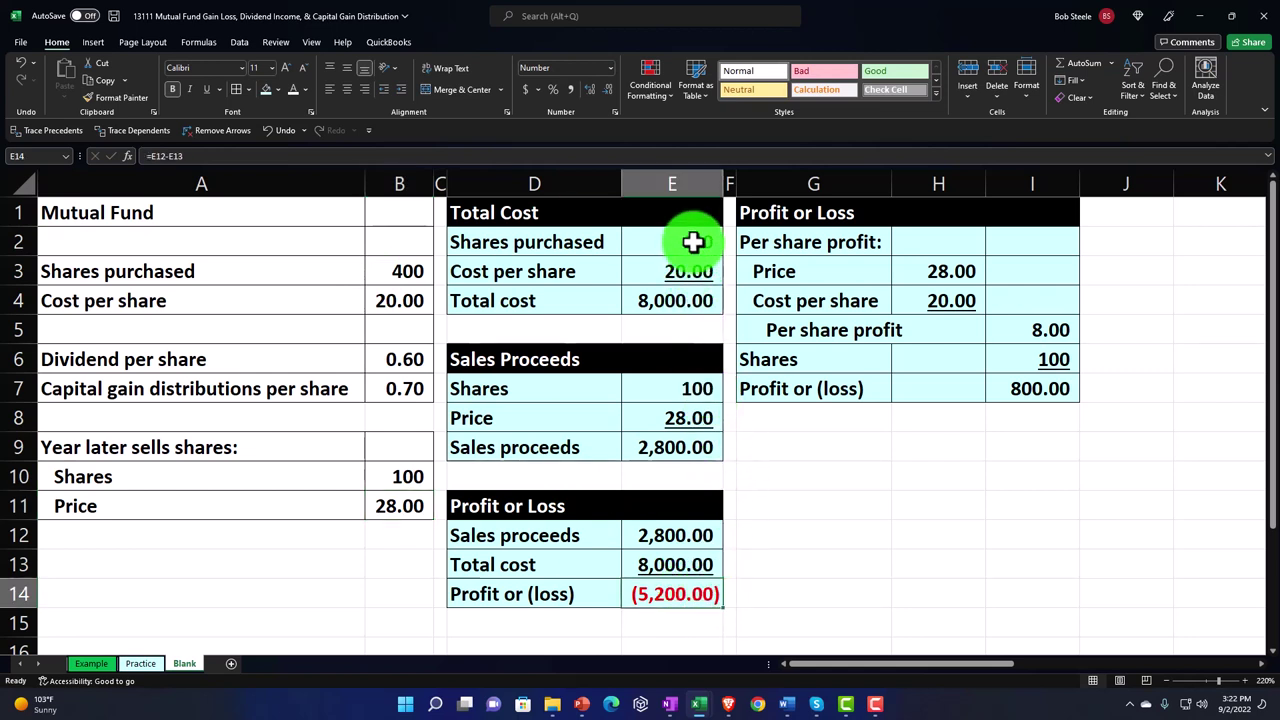
left_click(687, 306)
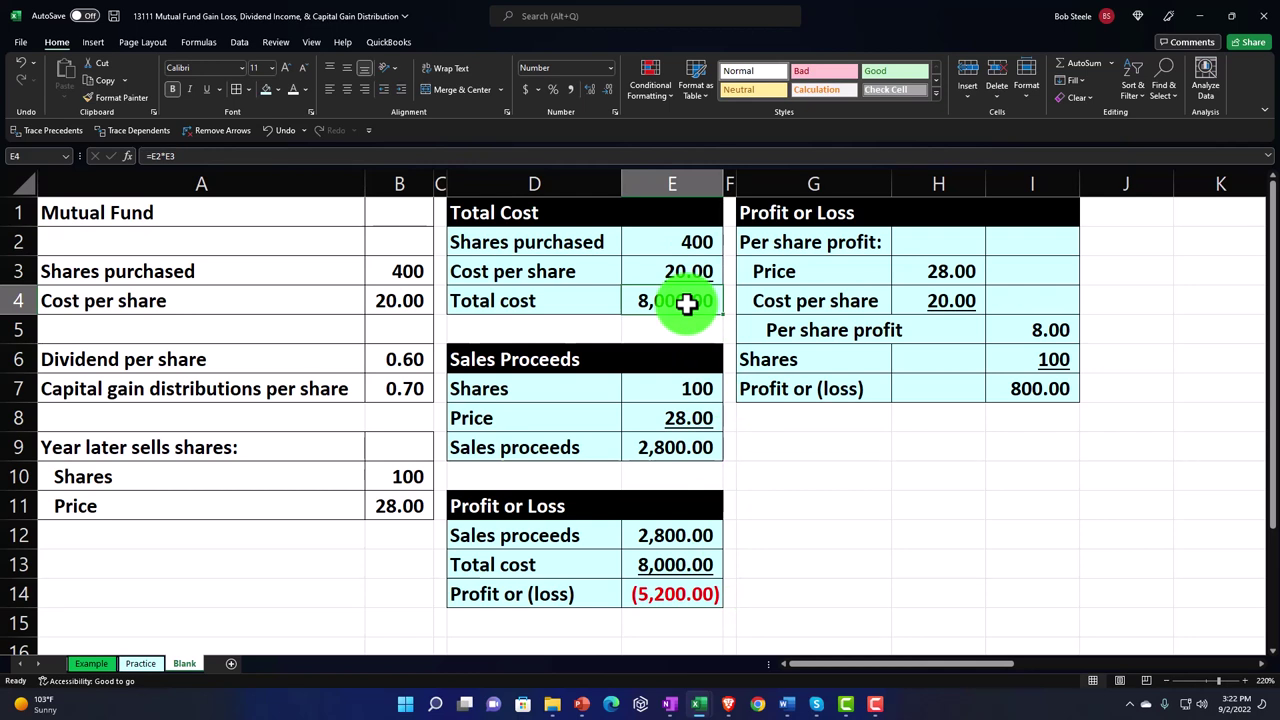
left_click(694, 452)
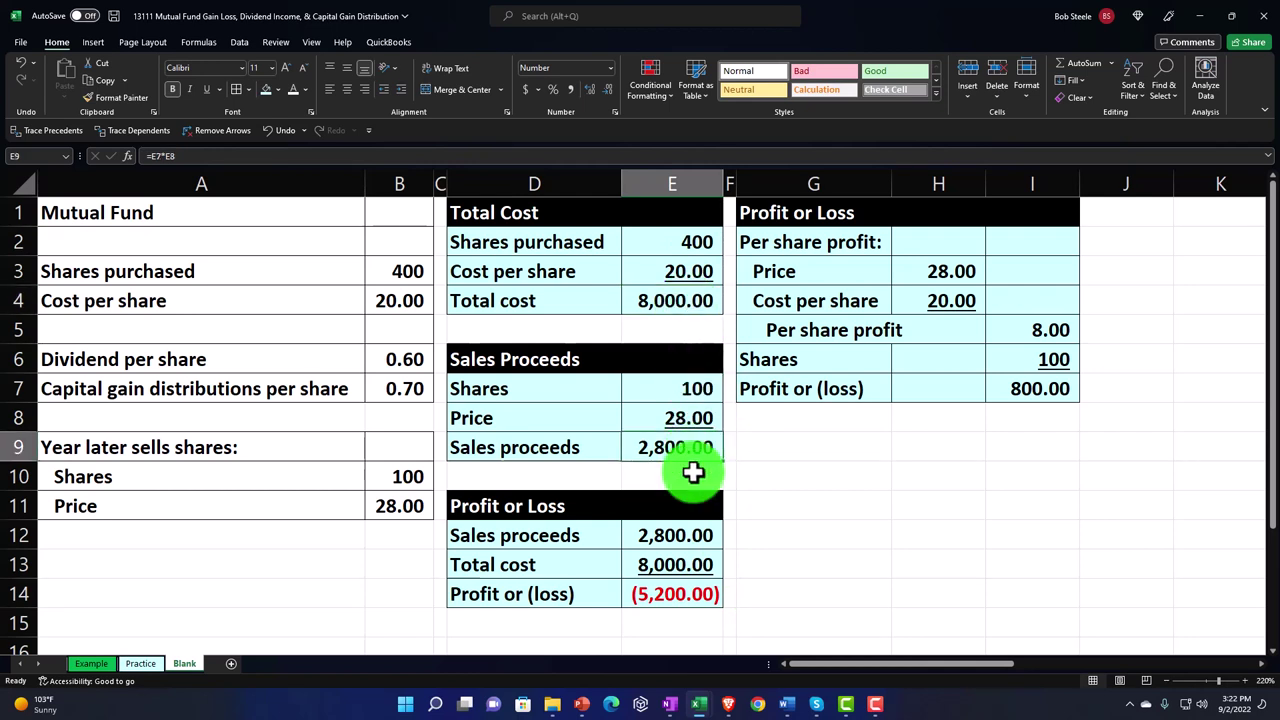
left_click(943, 268)
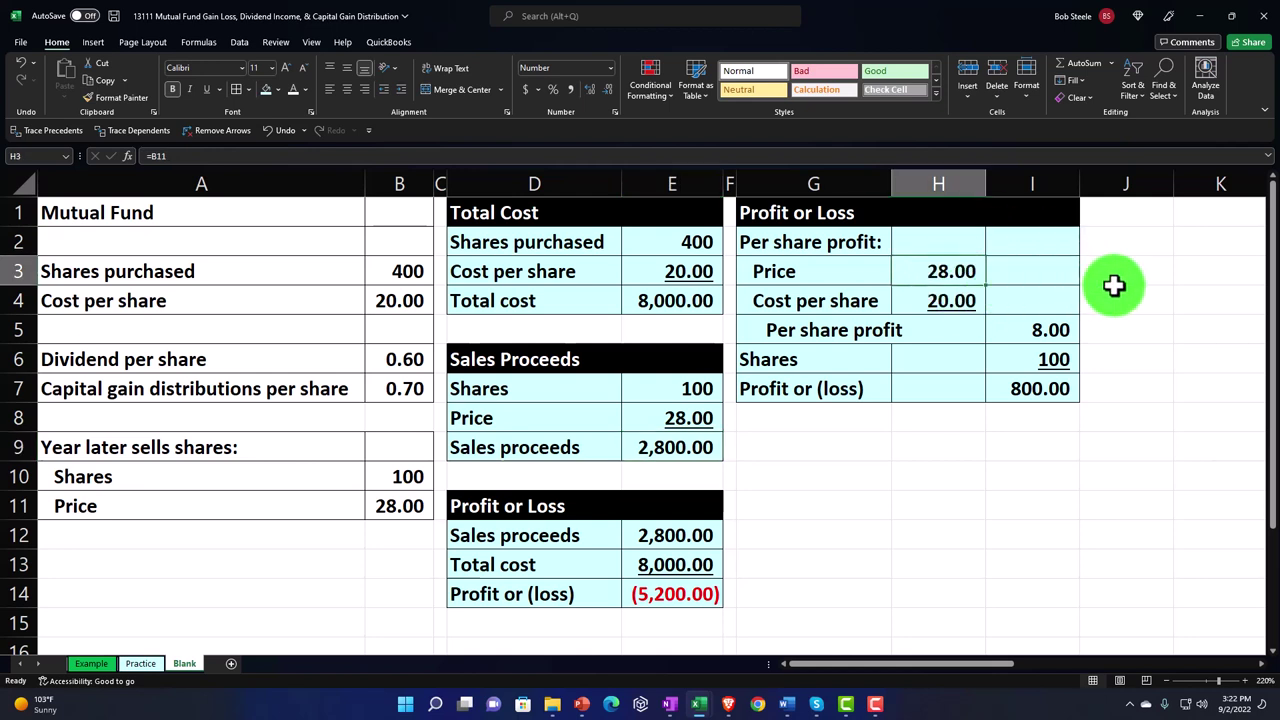
key("Down")
key("Down")
key("Right")
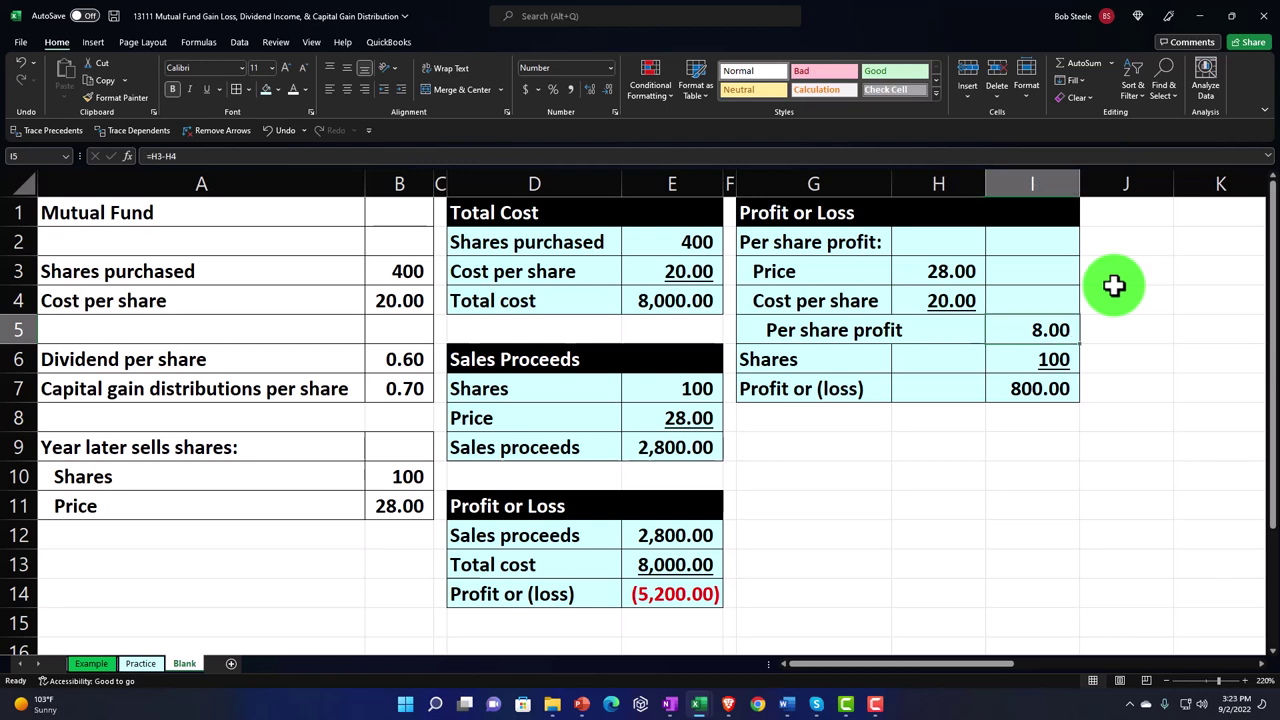
key("Down")
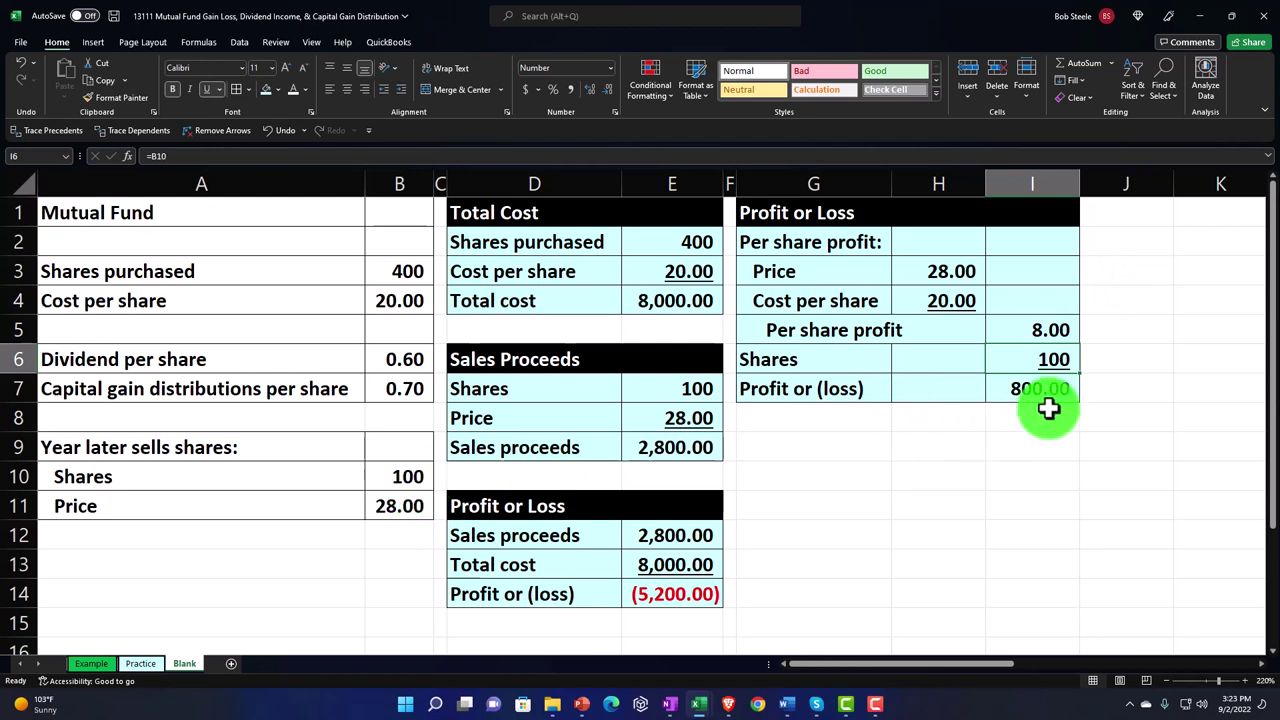
- Try to link Shares purchased in E2 to the shares sold with =B10, and undo the change
left_click(678, 245)
type("=")
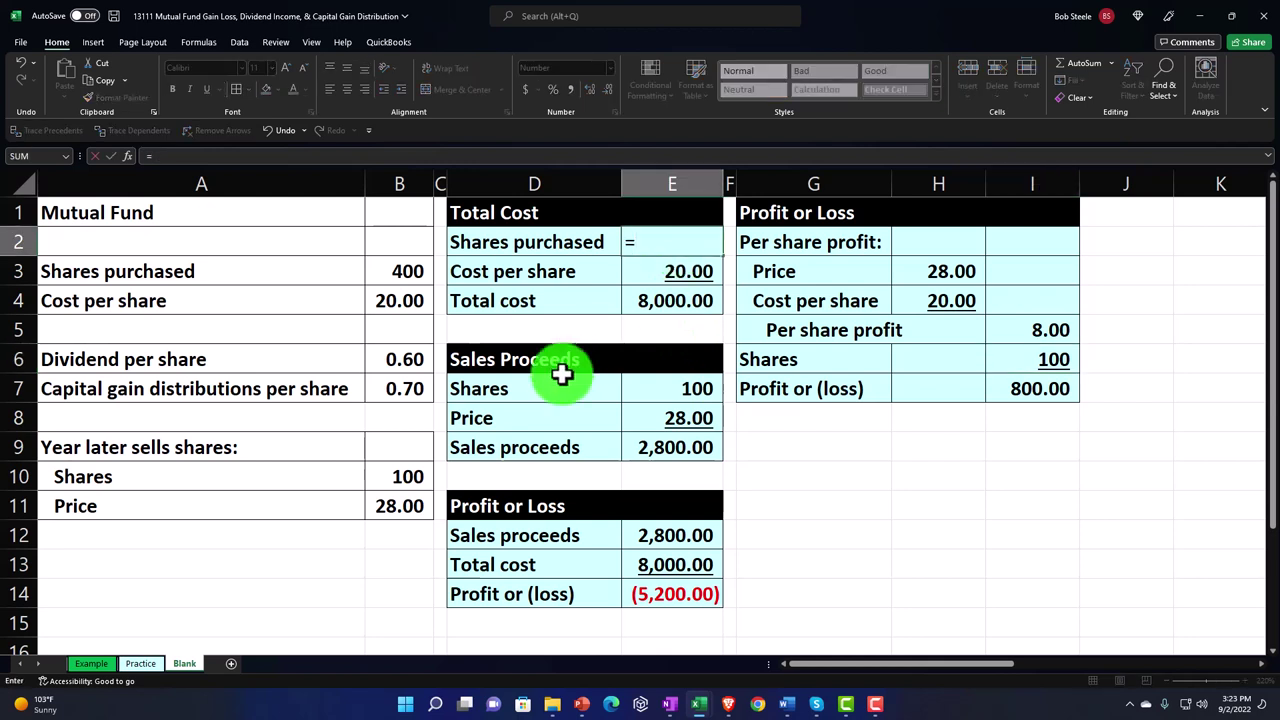
left_click(405, 474)
key("Return")
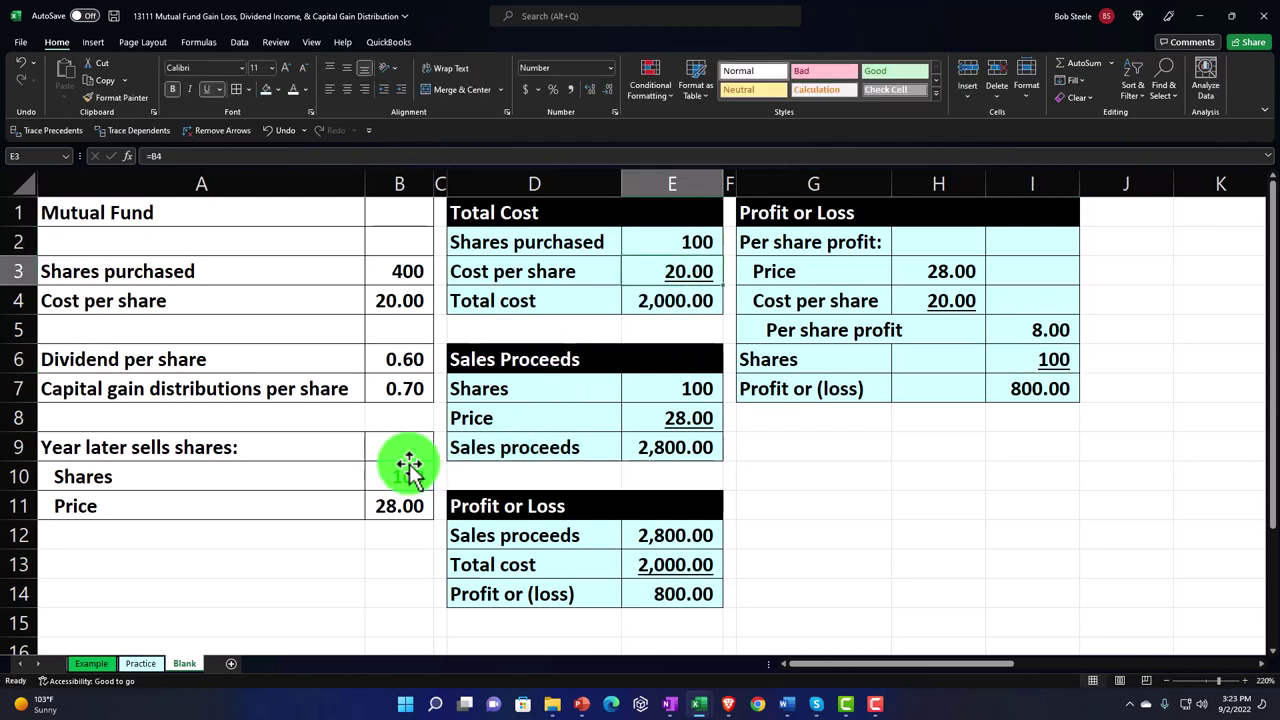
left_click(22, 72)
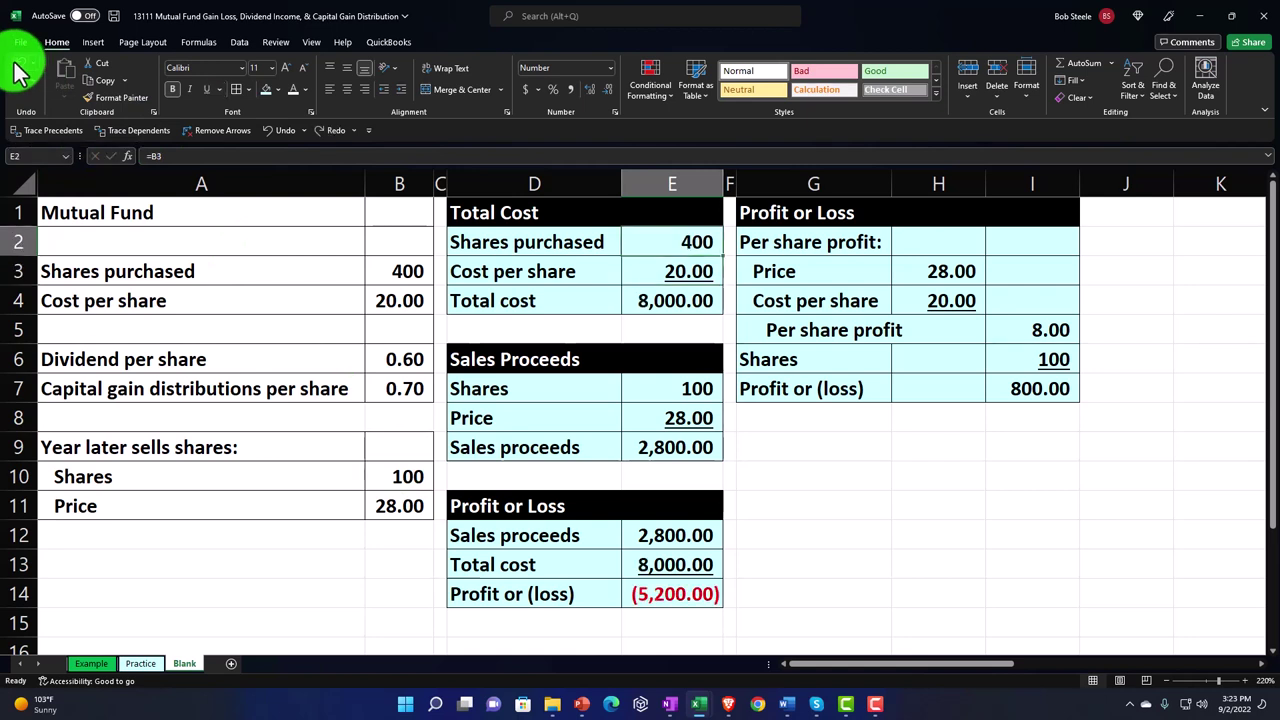
- Set the number of shares sold in B10 to 400
left_click(394, 477)
type("4000")
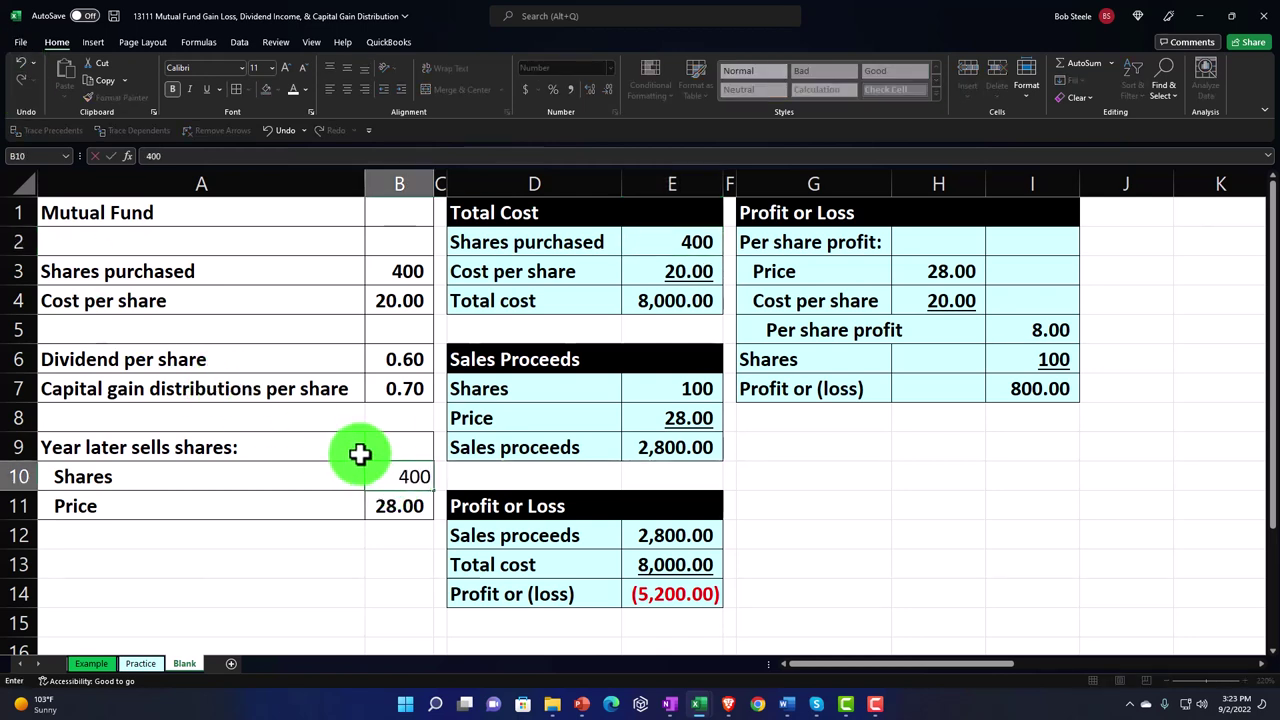
key("Return")
key("Up")
type("400")
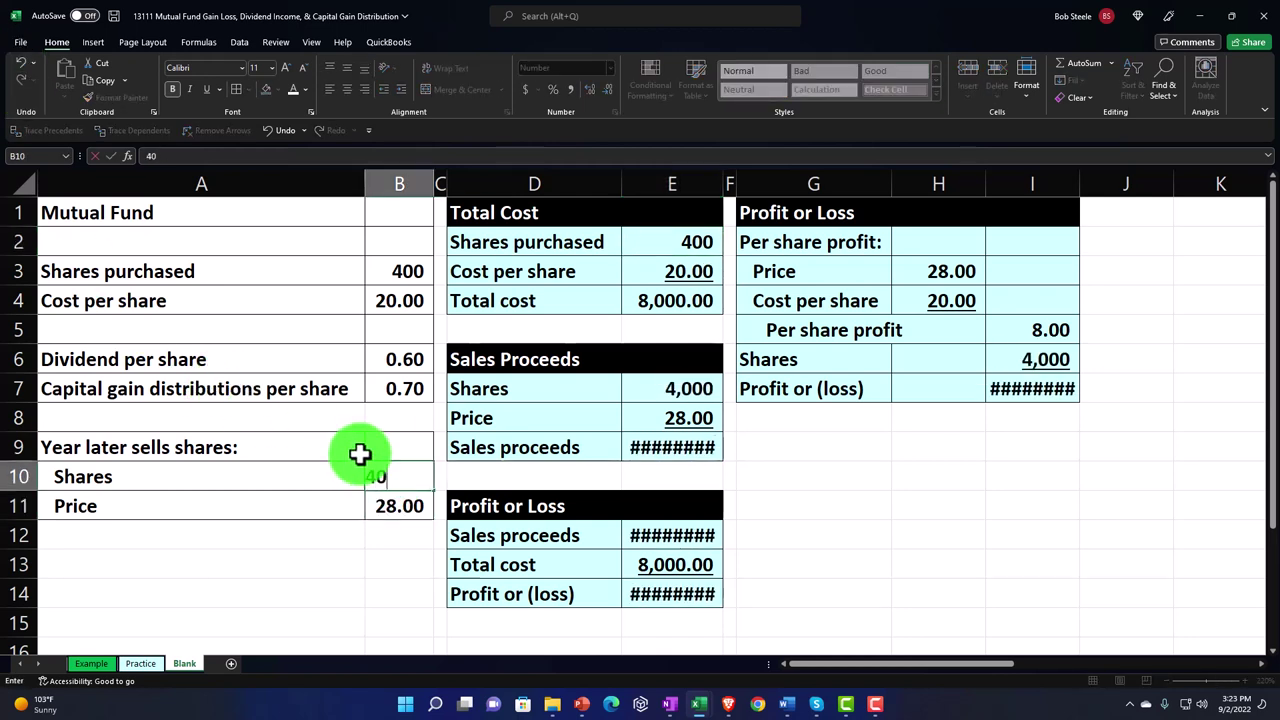
key("Return")
key("Up")
key("Up")
key("Up")
key("Up")
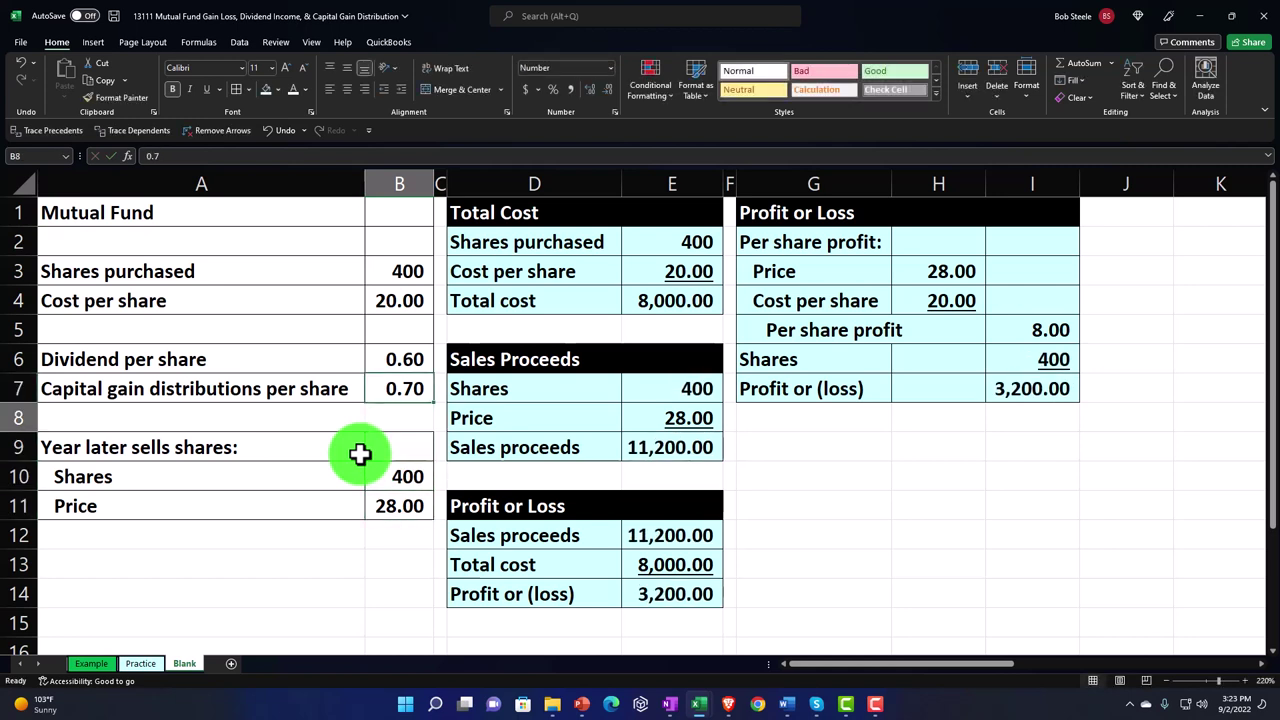
- Set the selling price in B11 to 15 and widen column I slightly to fit the loss amount
key("Down")
key("Down")
key("Down")
key("Down")
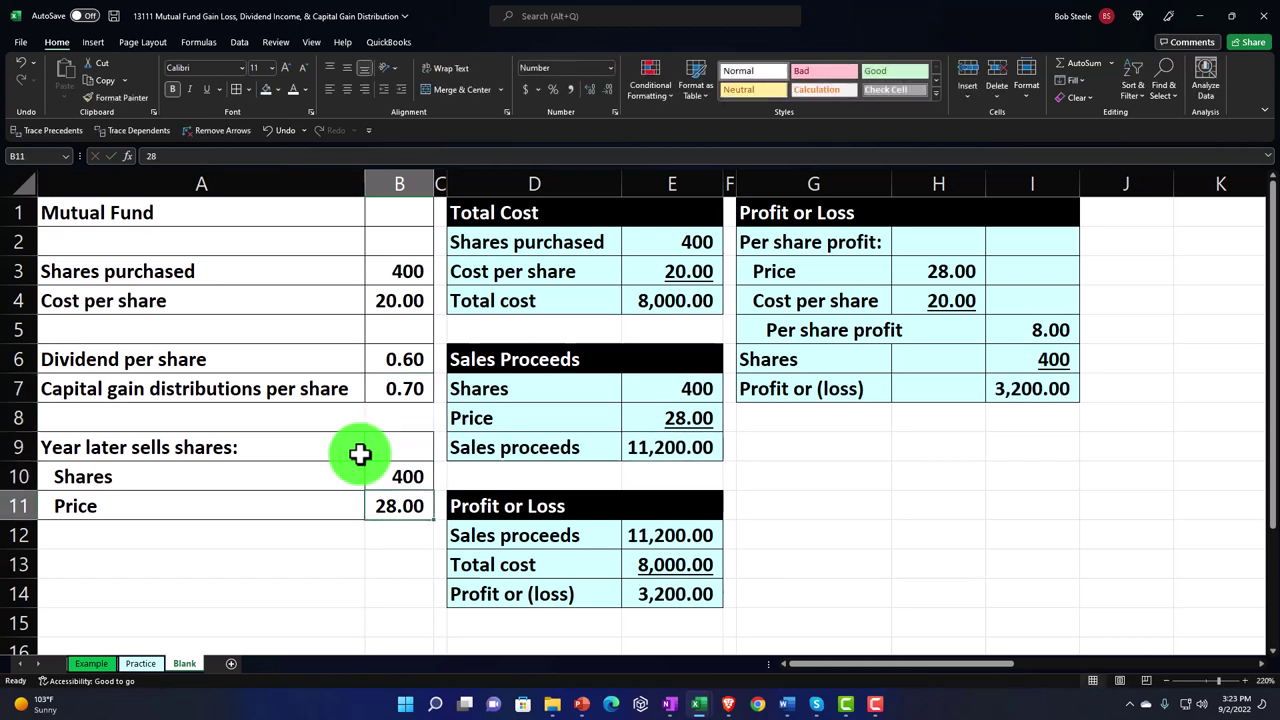
type("15")
key("Return")
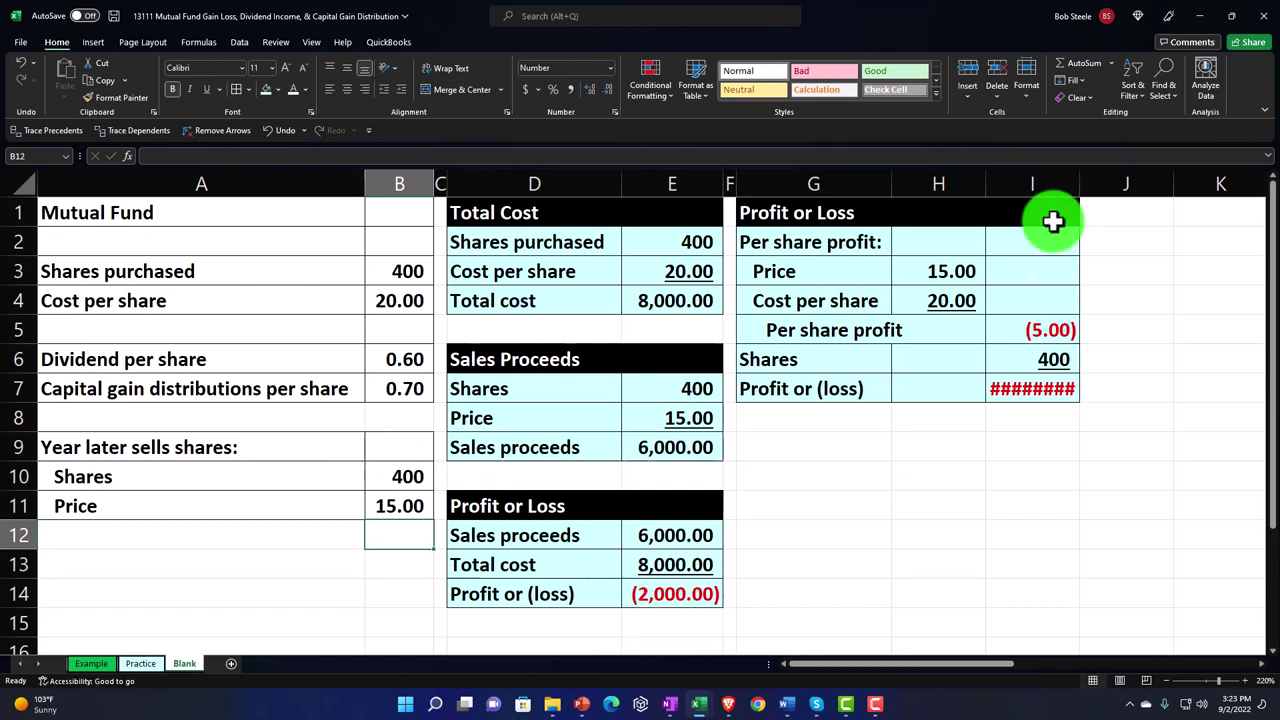
left_click_drag(1081, 186, 1089, 187)
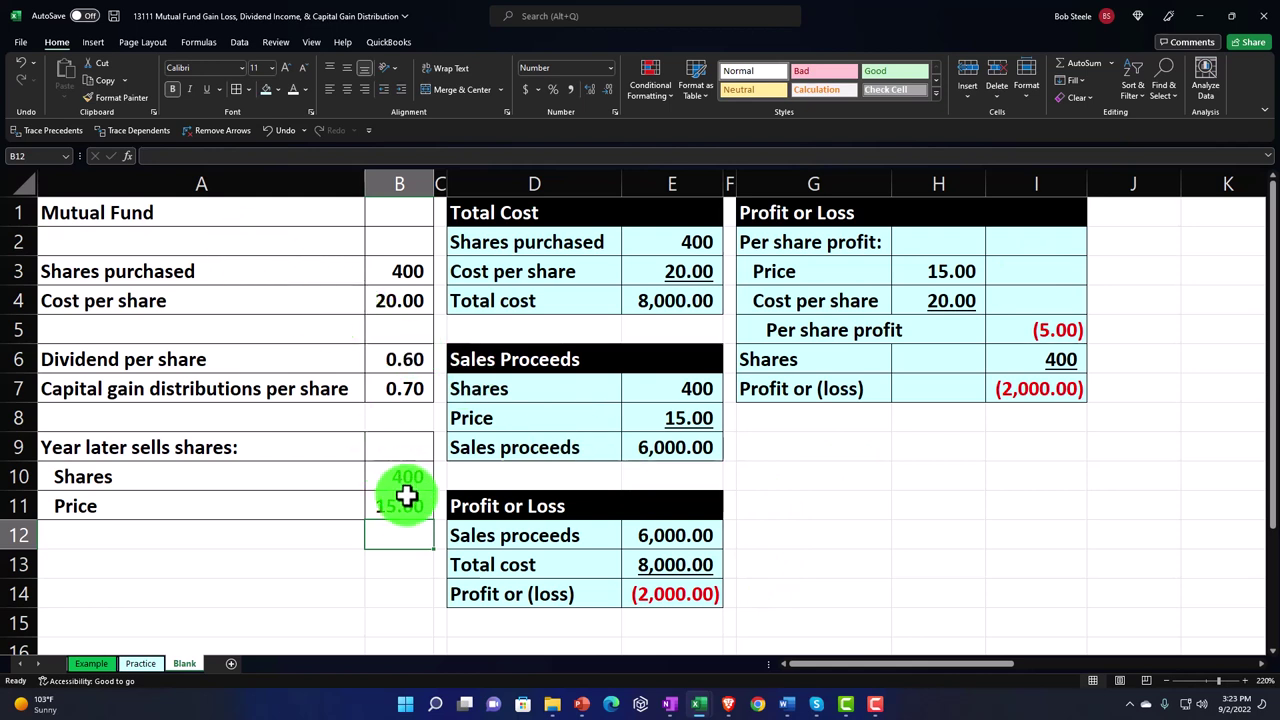
- Set the selling price in B11 to 28
left_click(406, 503)
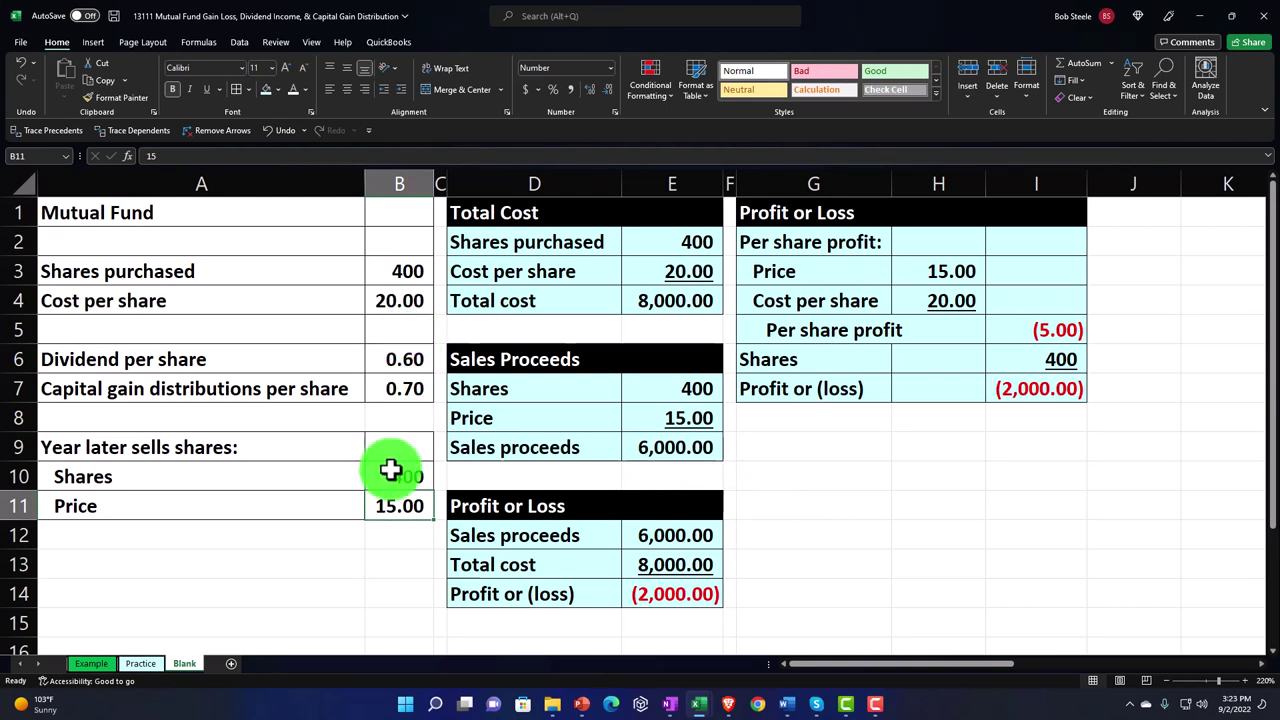
type("28")
key("Return")
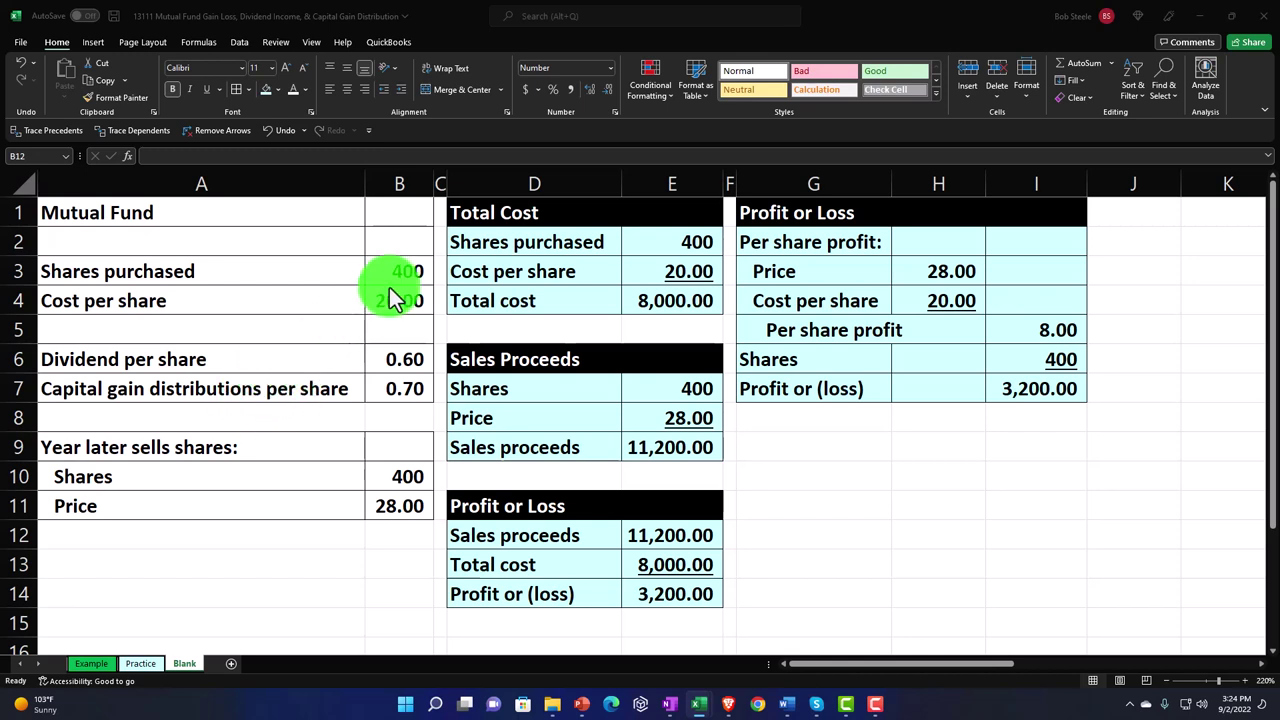
- Copy the formatting and narrow width of spacer column C onto column J with Format Painter
left_click(443, 183)
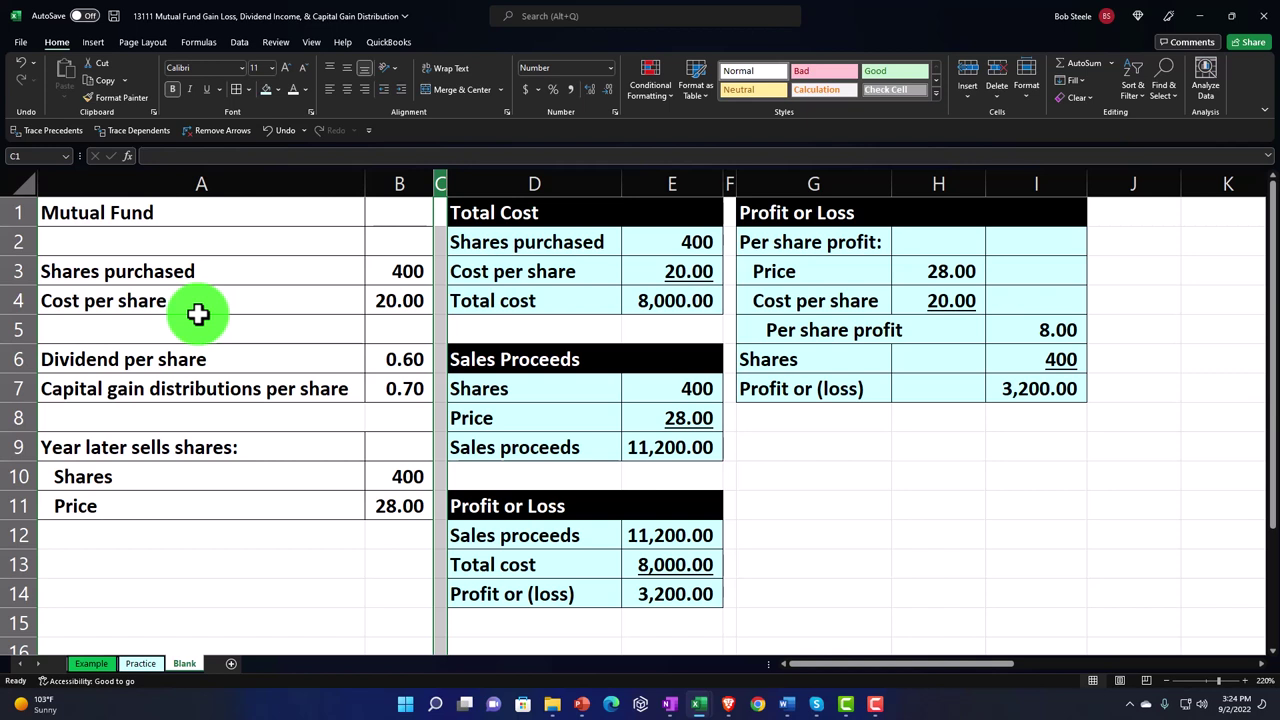
left_click(115, 100)
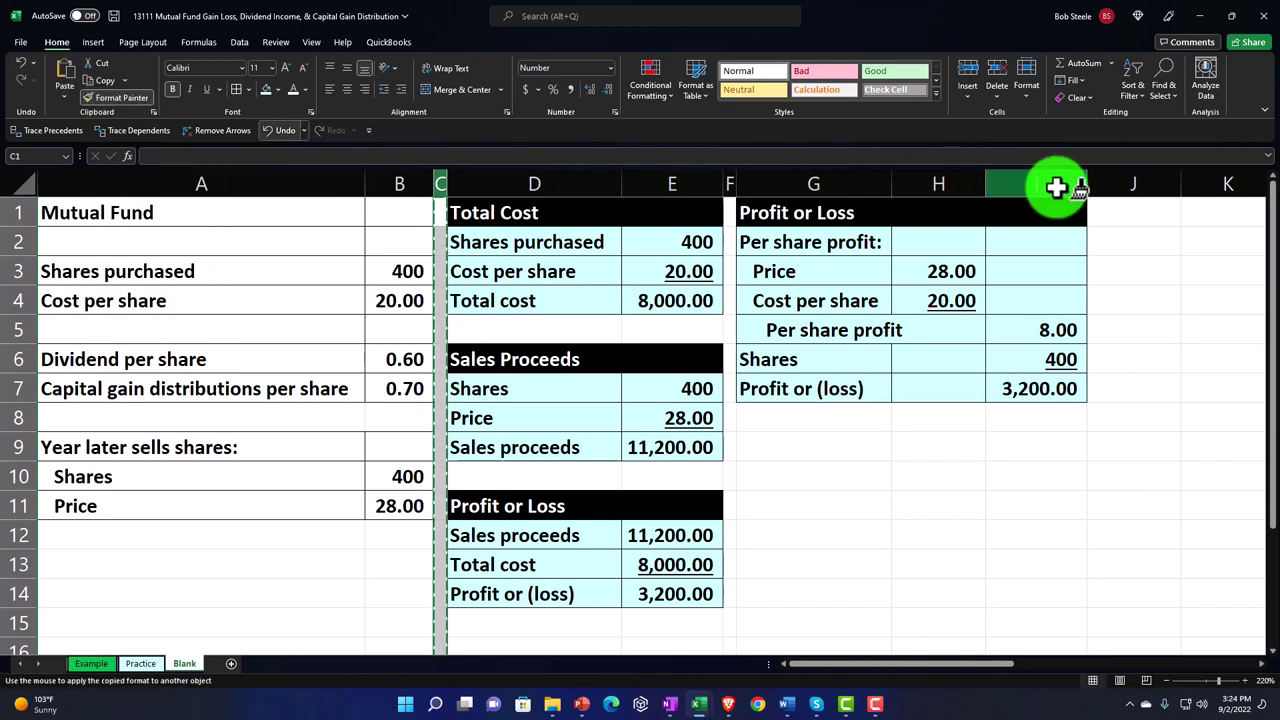
left_click(1121, 190)
- Enter the heading "Dividend Income" in K1 and widen column K to roughly three times its width
left_click(1128, 208)
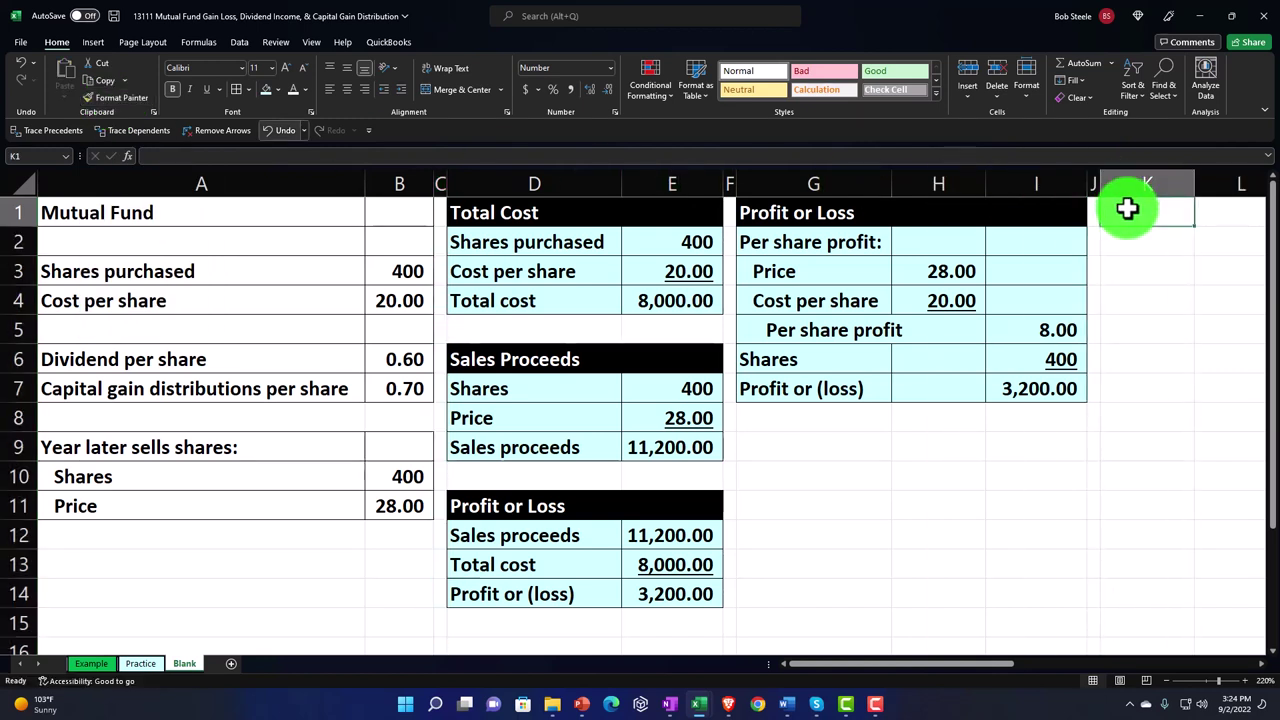
type("Dividend Income")
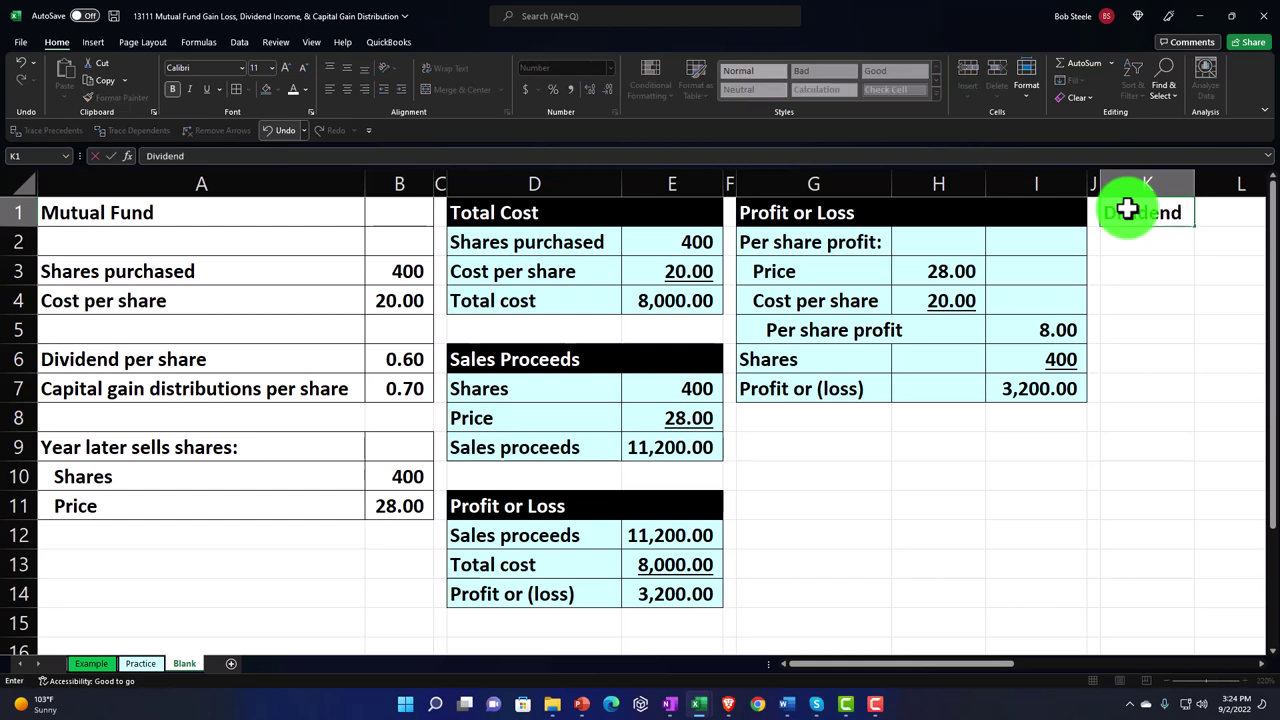
key("Right")
key("Right")
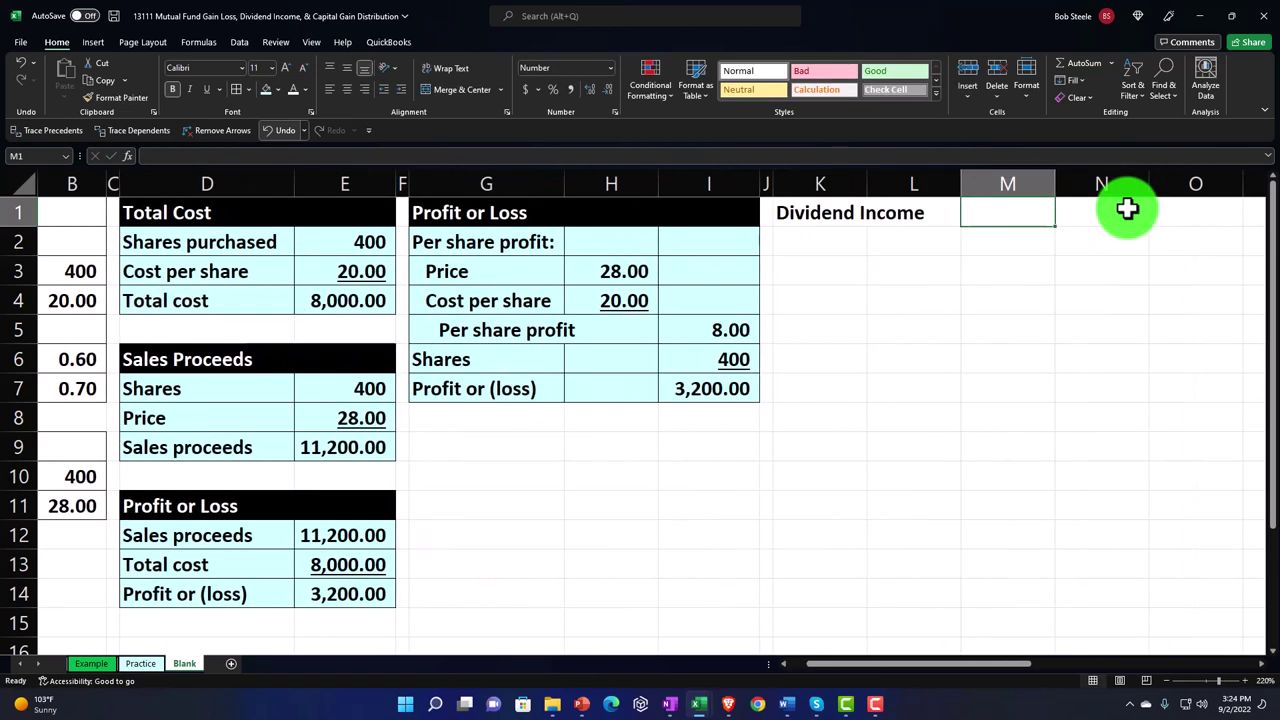
left_click_drag(866, 189, 1038, 192)
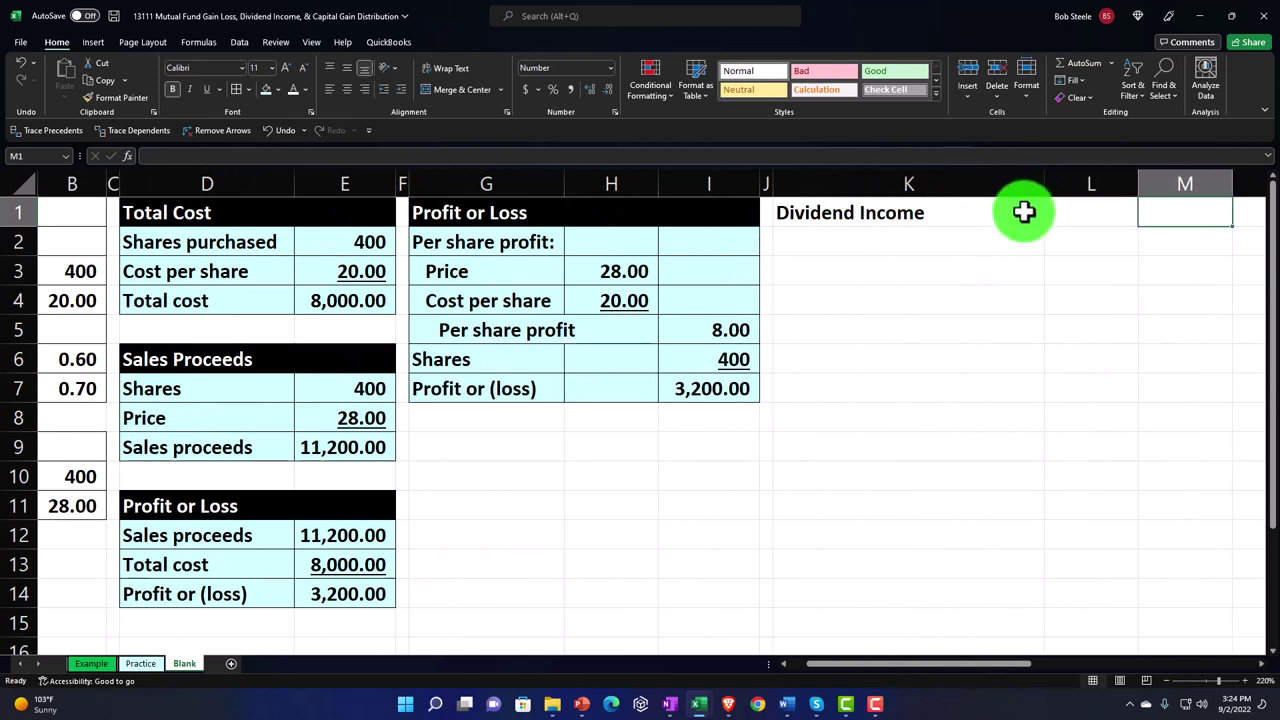
- Format the Dividend Income heading K1:L1 with a black fill and white font
left_click_drag(889, 218, 1060, 214)
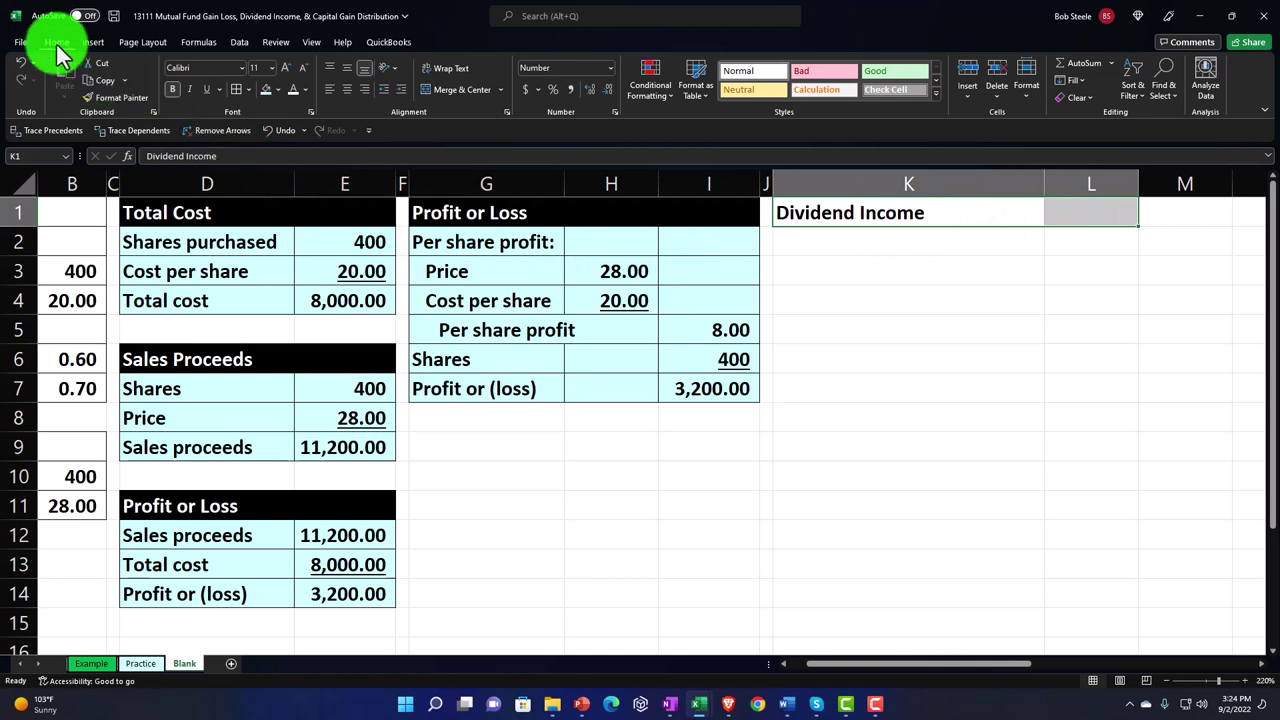
left_click(277, 90)
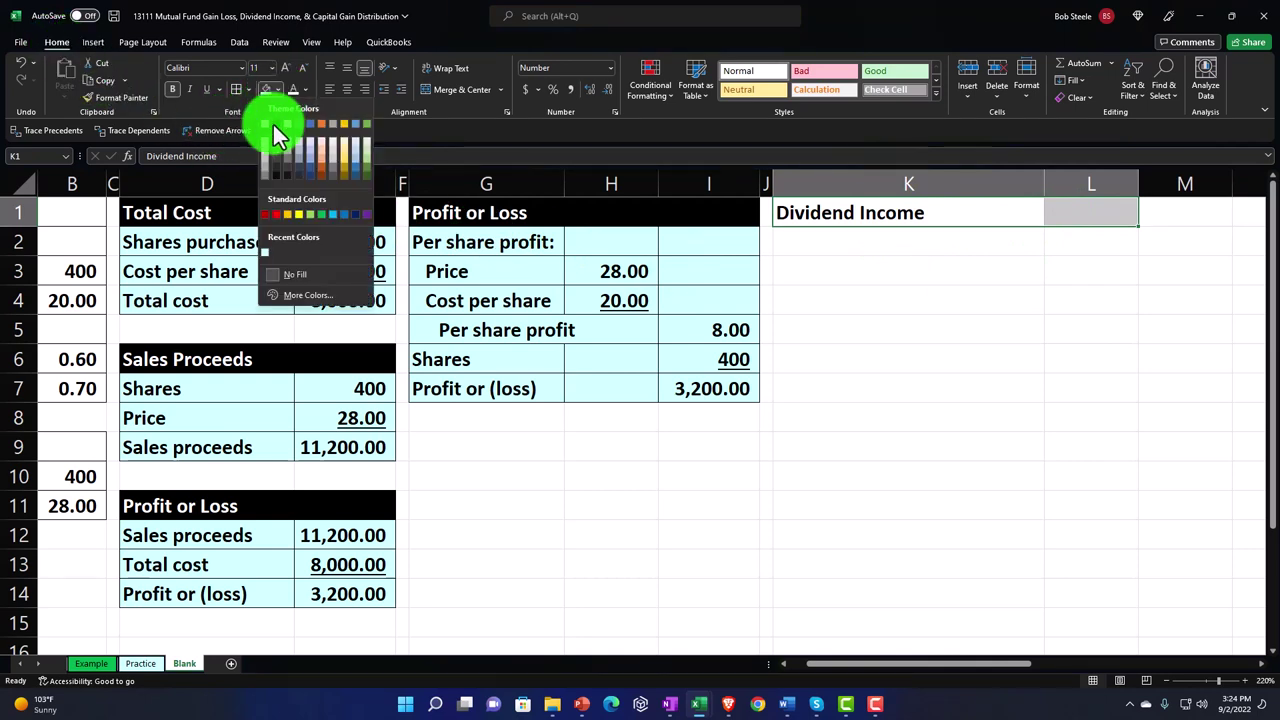
left_click(273, 126)
left_click(292, 92)
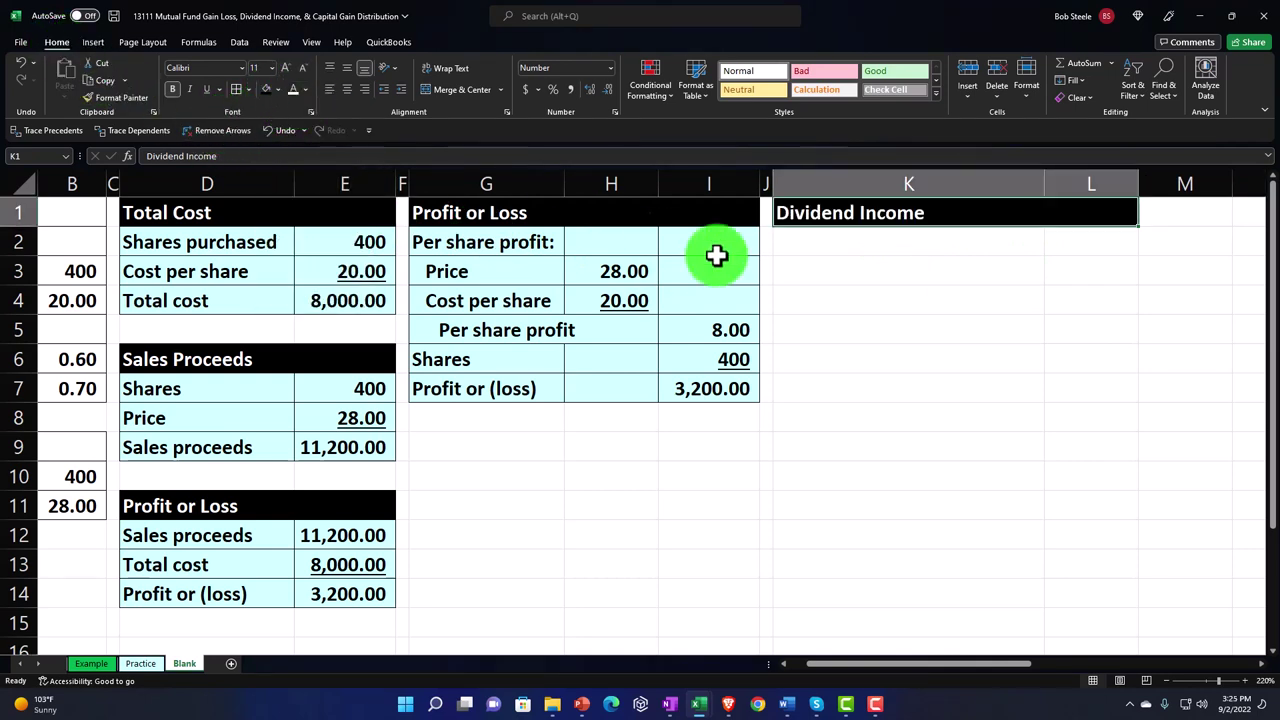
- Link the label in K2 to the Shares purchased label in A3
left_click(851, 241)
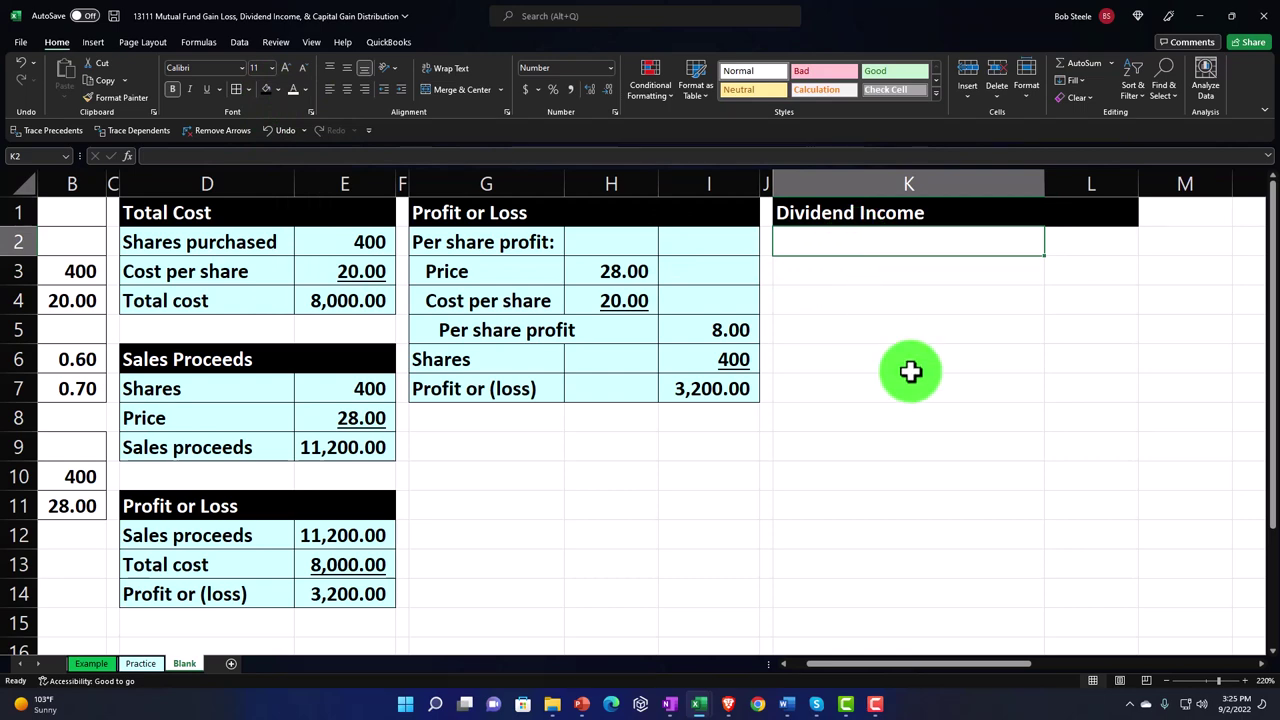
type("=")
key("Left")
key("Left")
key("Left")
key("Left")
key("Left")
key("Left")
key("Left")
key("Left")
key("Left")
key("Left")
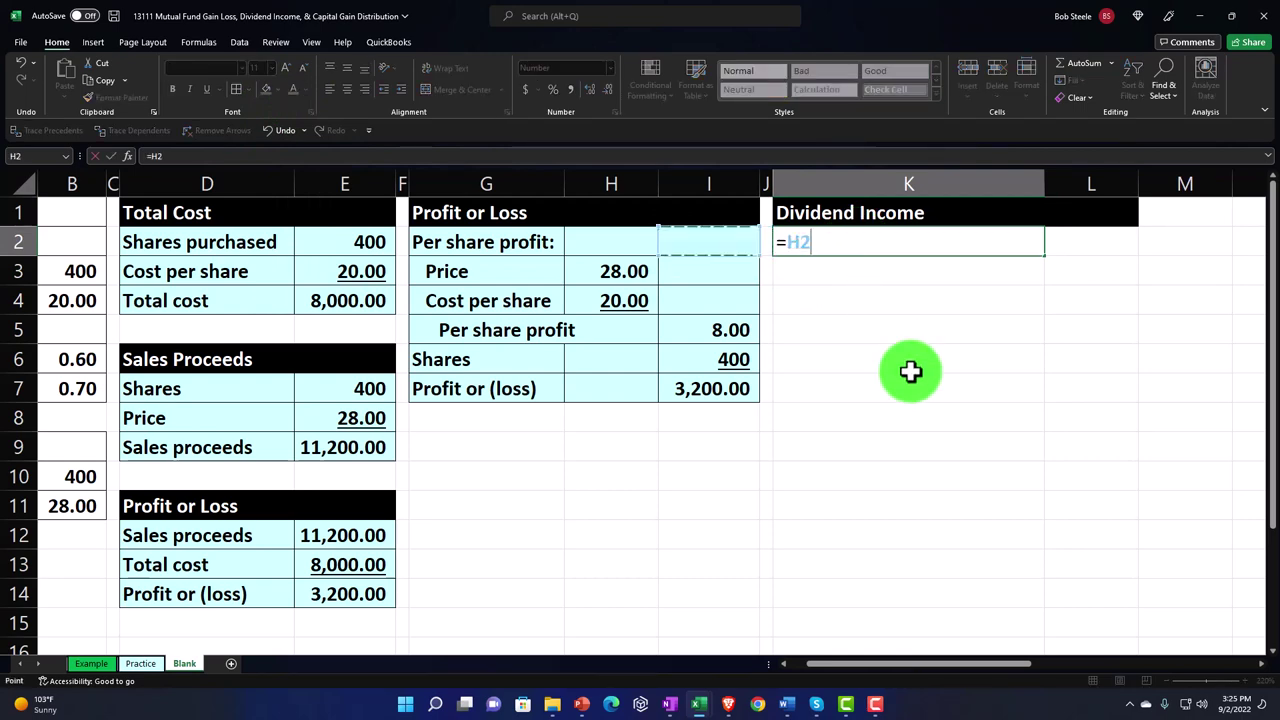
key("Down")
key("Tab")
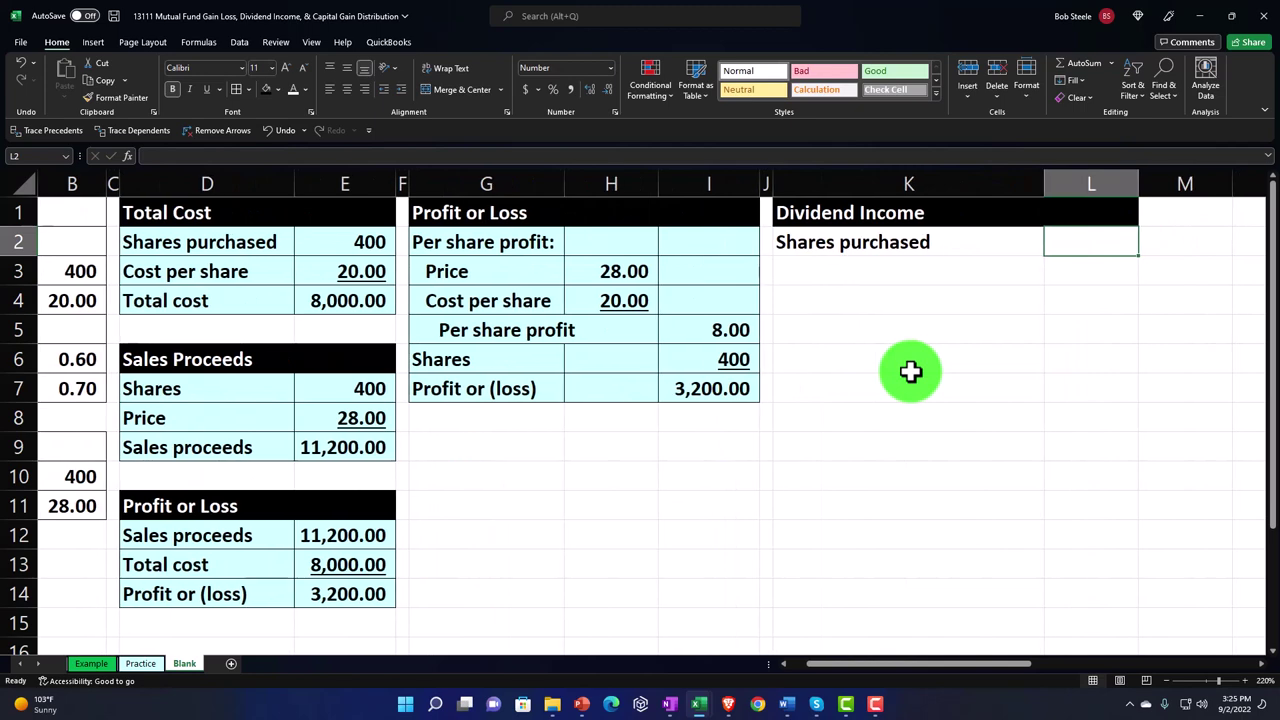
- Link L2 to the number of shares purchased in B3
type("=")
key("Left")
key("Left")
key("Left")
key("Left")
key("Left")
key("Left")
key("Left")
key("Left")
key("Left")
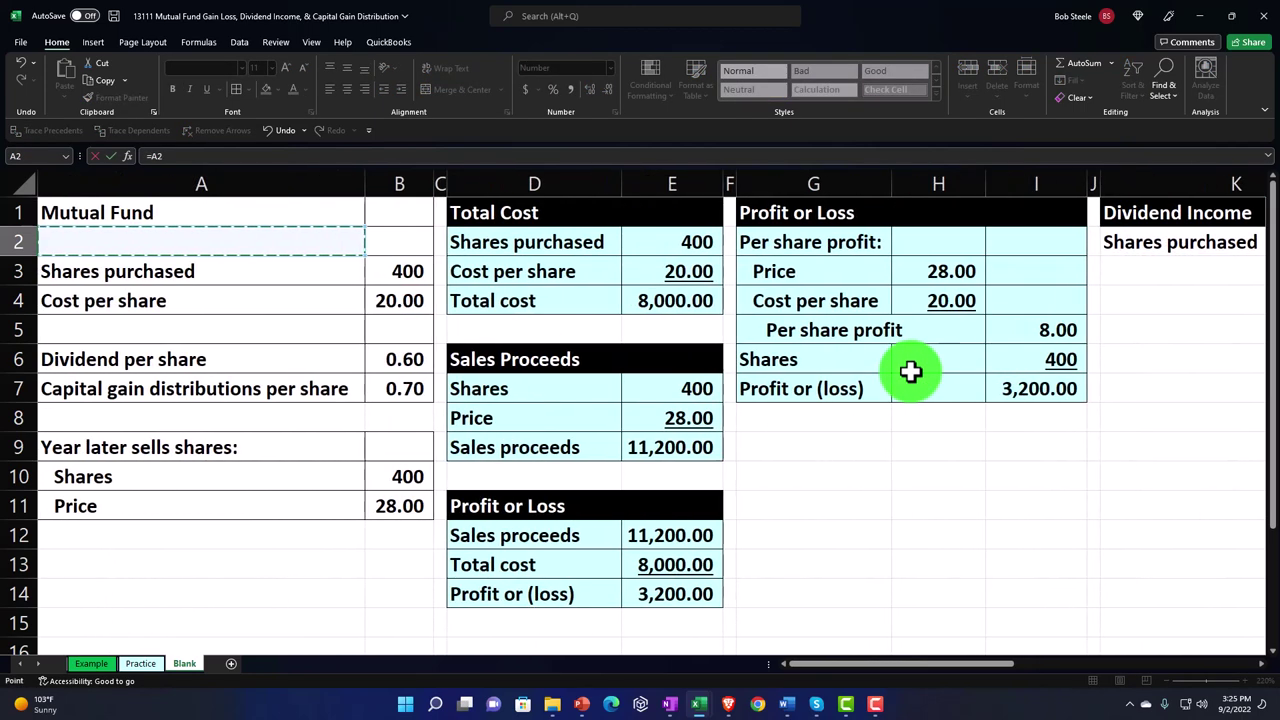
key("Down")
key("Return")
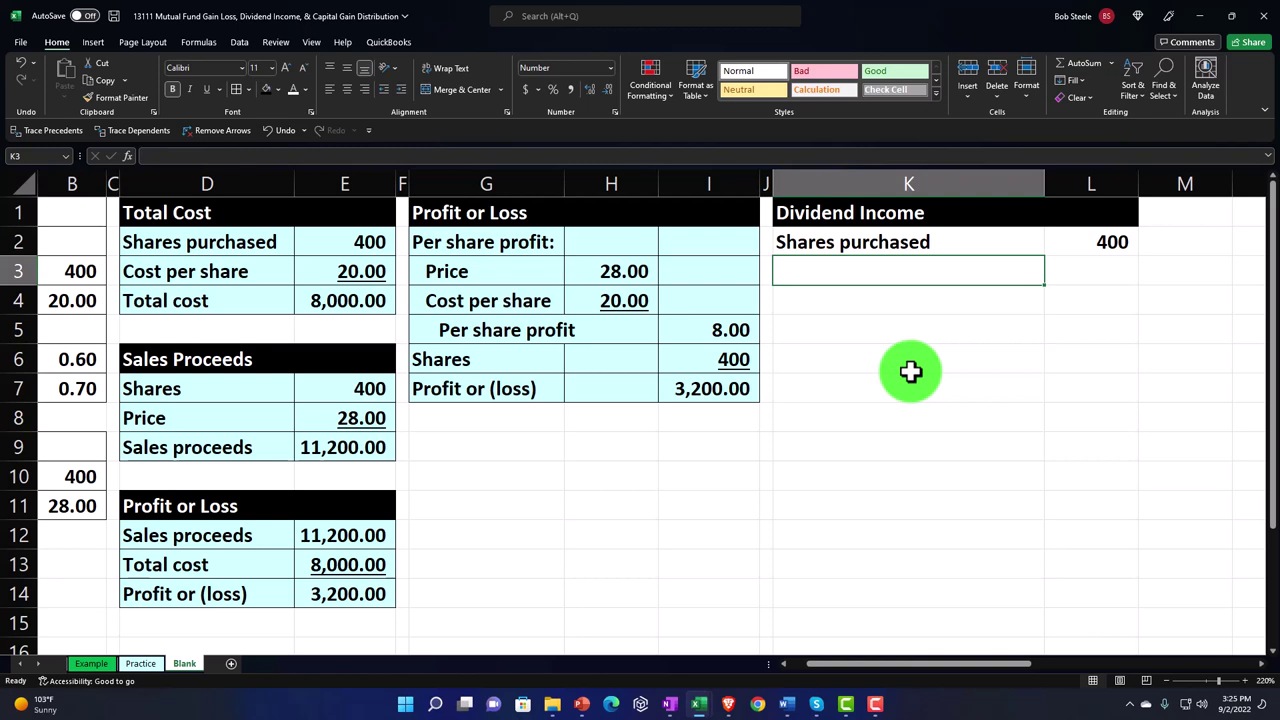
- Link the label in K3 to the Dividend per share label in A6
type("=")
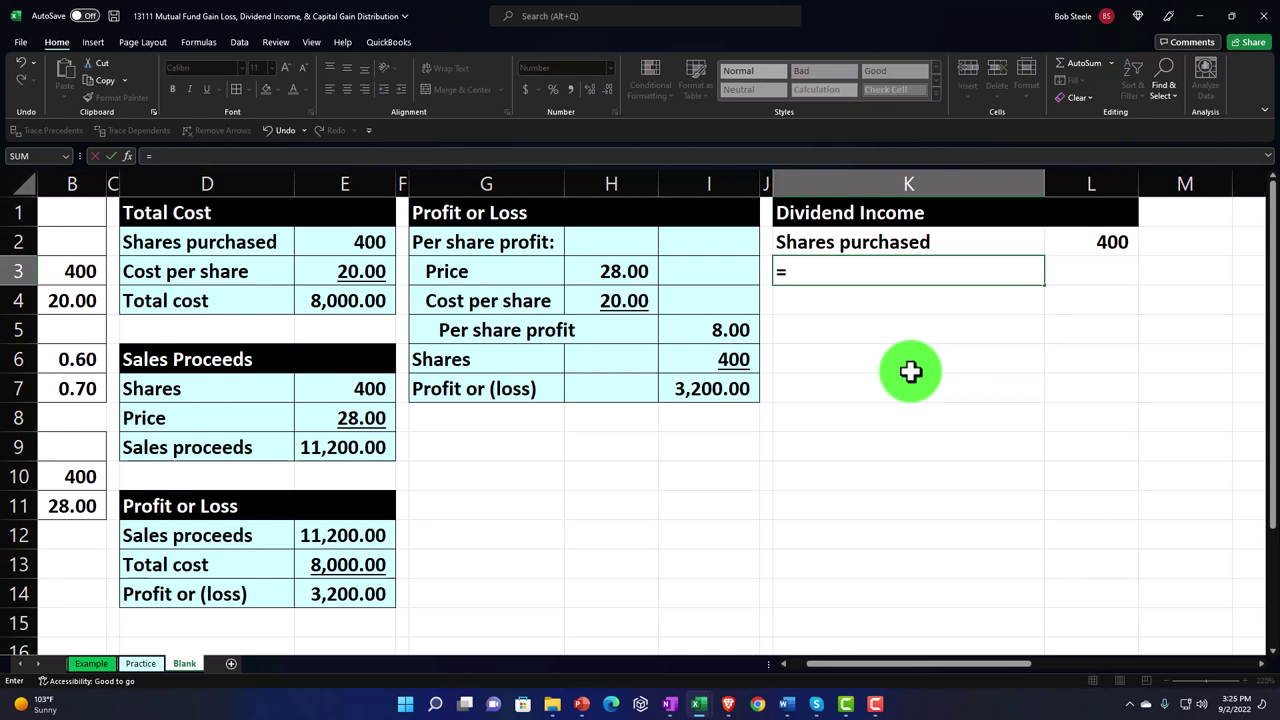
key("Left")
key("Left")
key("Left")
key("Left")
key("Left")
key("Left")
key("Left")
key("Left")
key("Left")
key("Left")
key("Down")
key("Down")
key("Down")
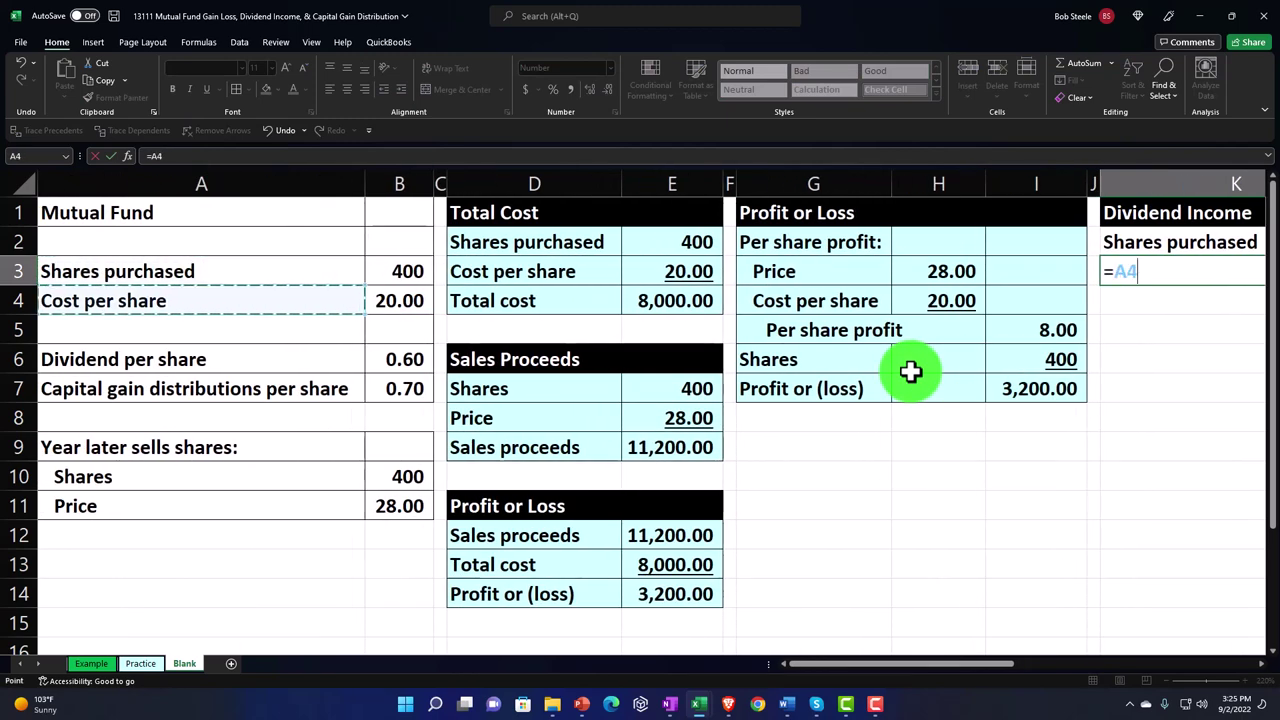
key("Tab")
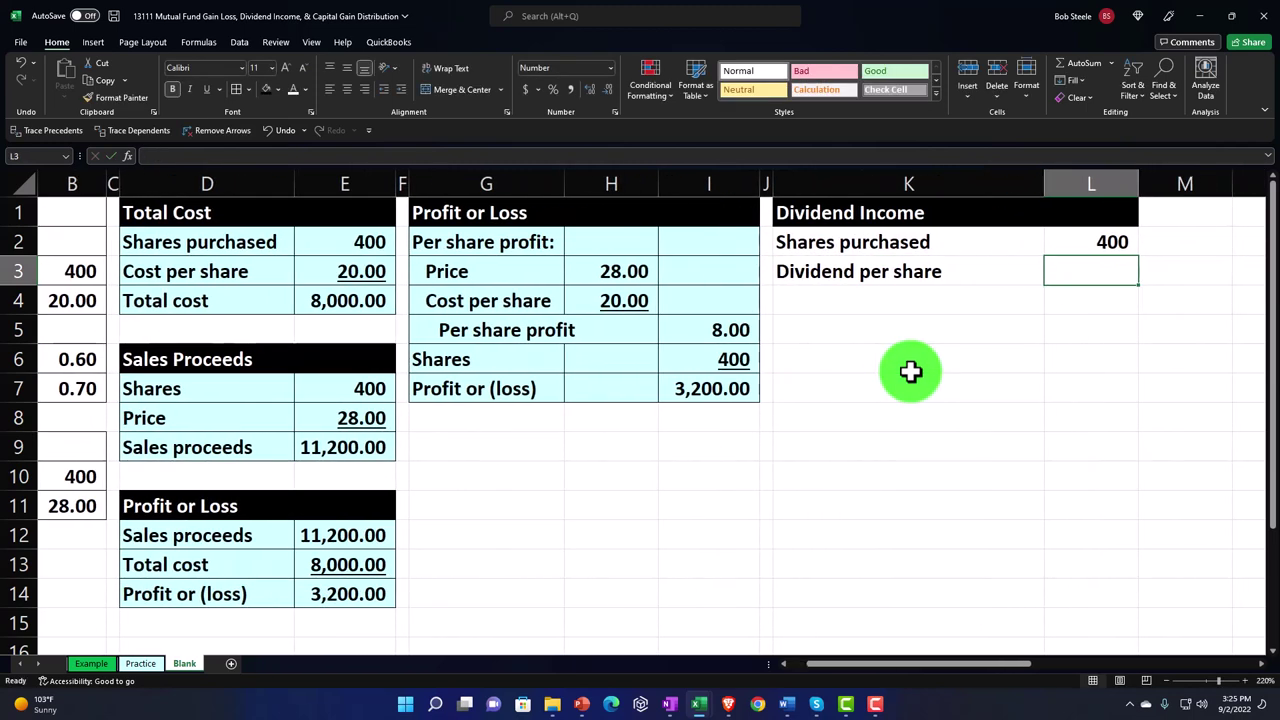
- Link L3 to the dividend per share amount with =B6
type("=")
key("Left")
key("Left")
key("Left")
key("Left")
key("Left")
key("Left")
key("Left")
key("Left")
key("Left")
key("Left")
key("Left")
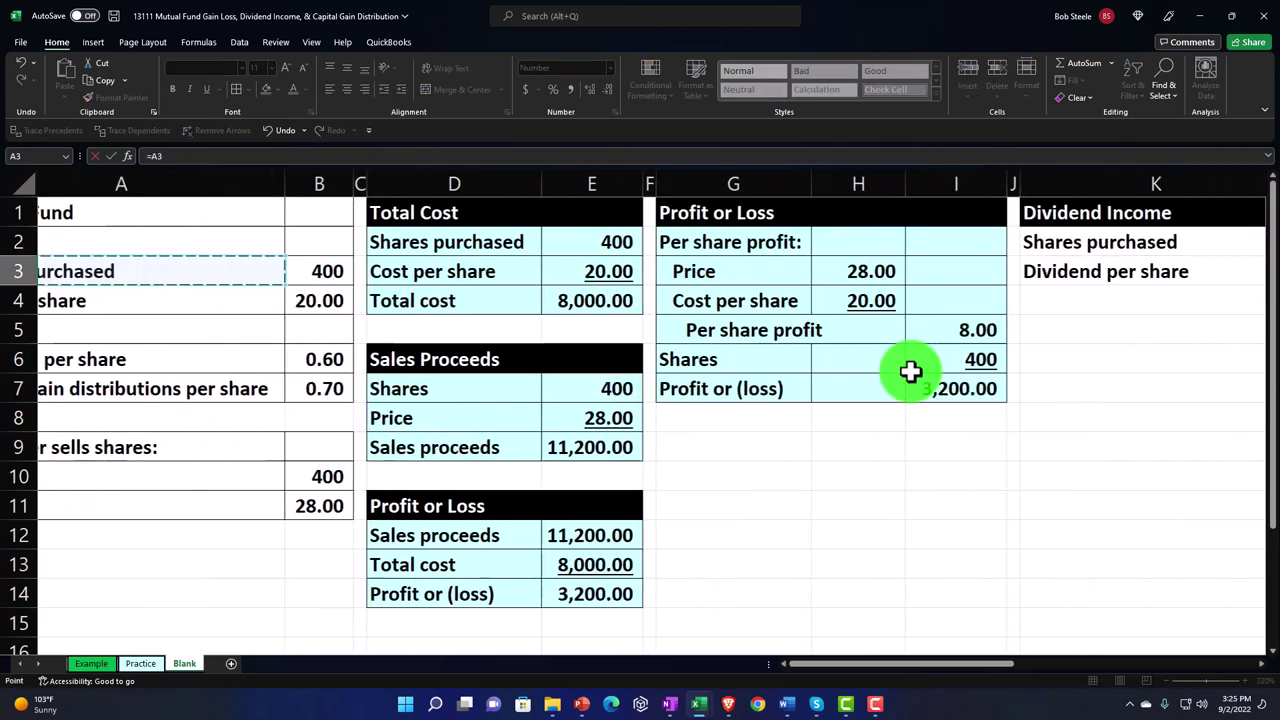
key("Down")
key("Down")
key("Down")
key("Right")
key("Return")
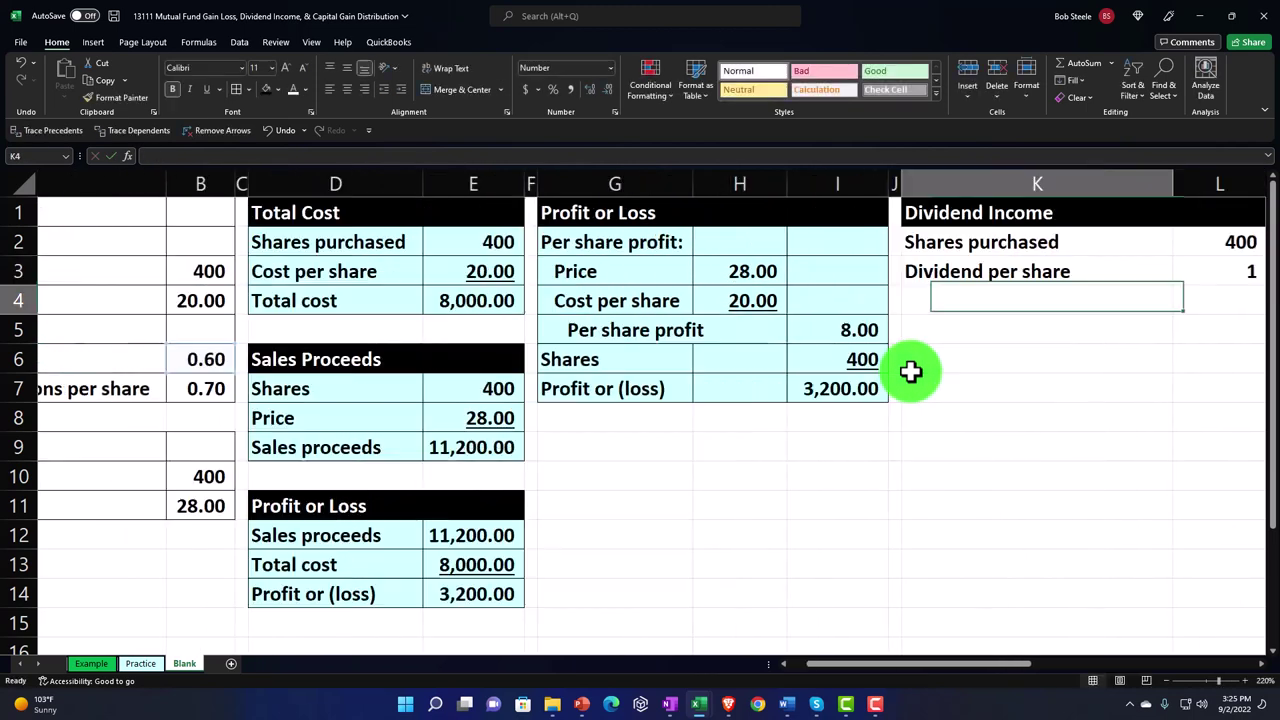
- Format the dividend per share in L3 with two decimals and an underline
key("Right")
key("Up")
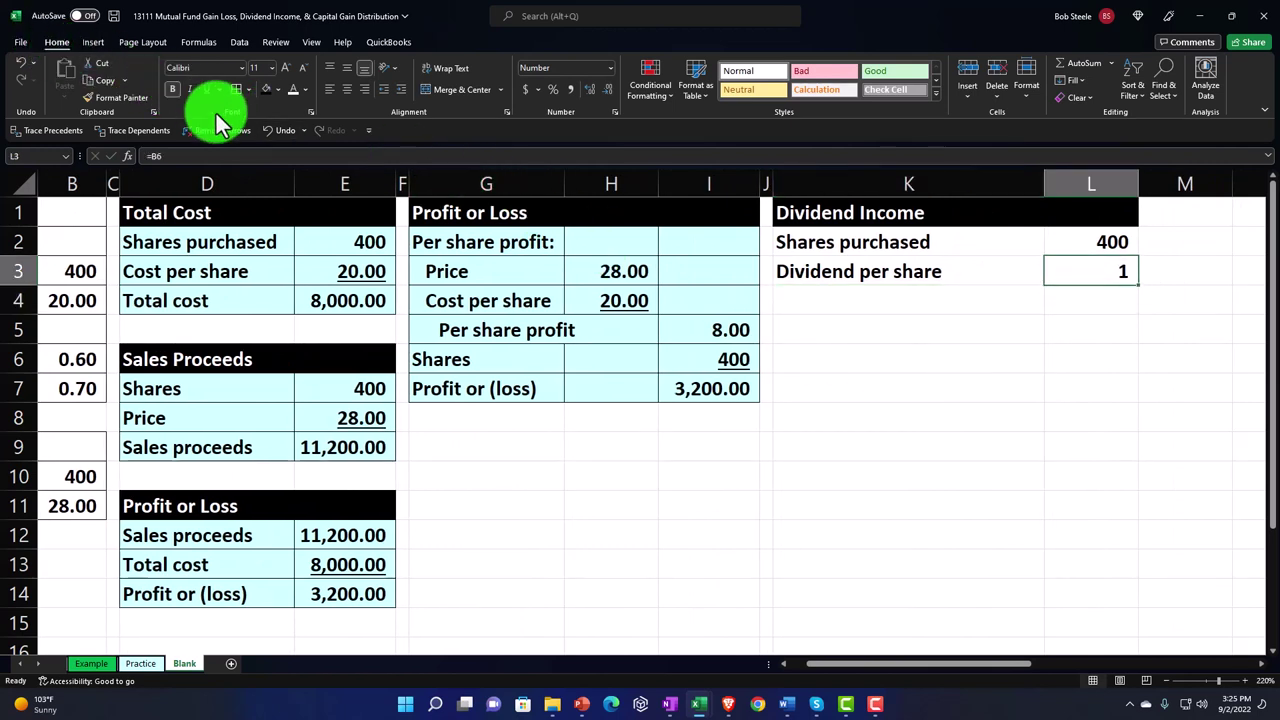
left_click(585, 90)
left_click(585, 90)
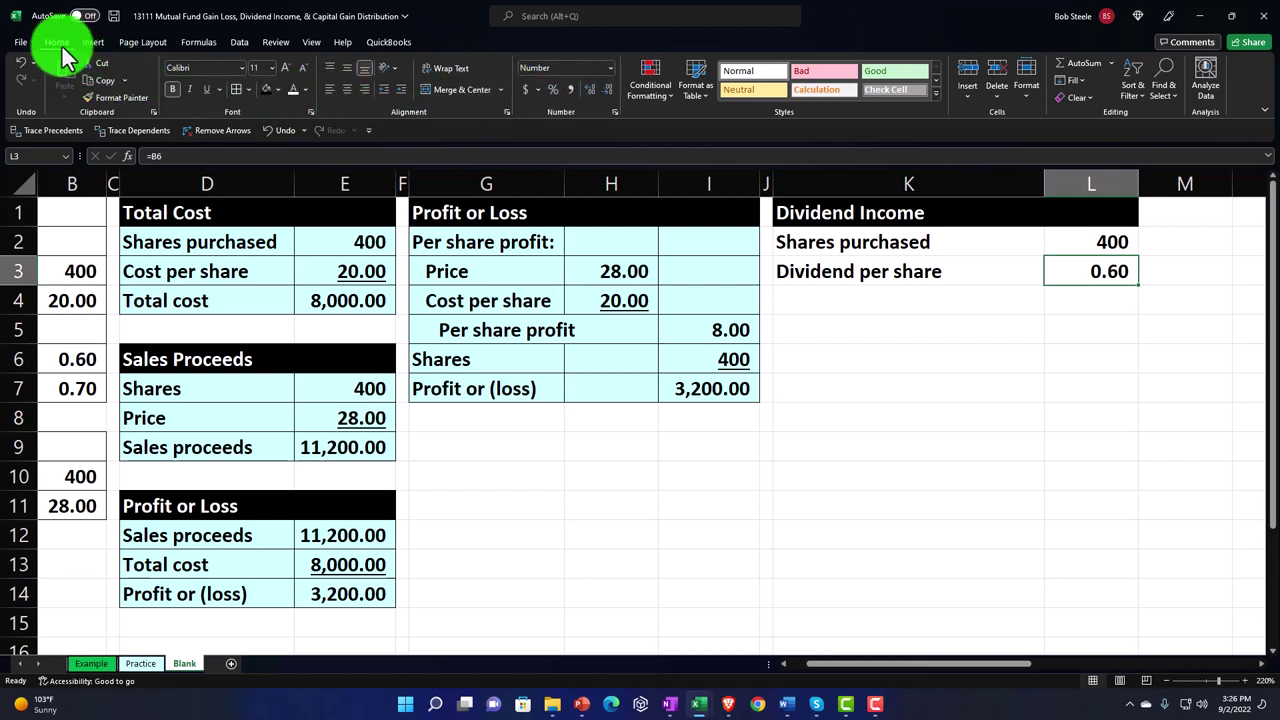
left_click(205, 90)
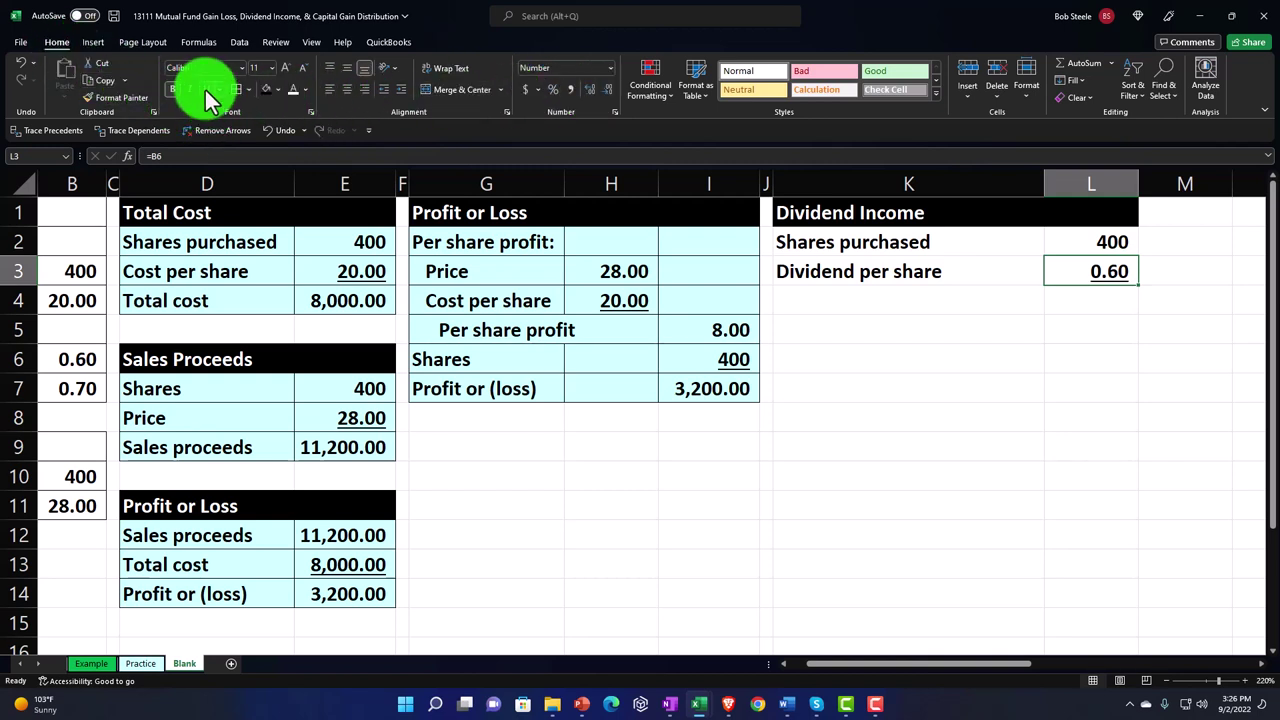
- Enter the label "Dividend income" in K4 below the dividend per share line
key("Down")
key("Left")
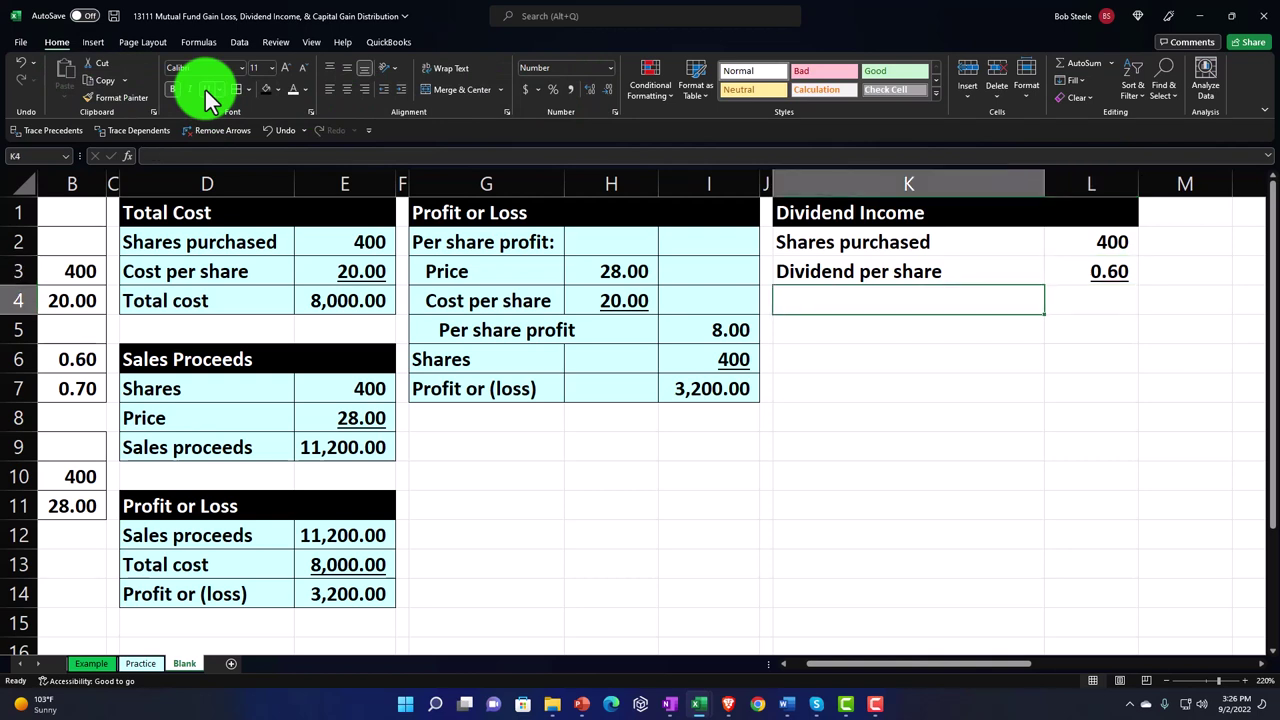
type("Divi")
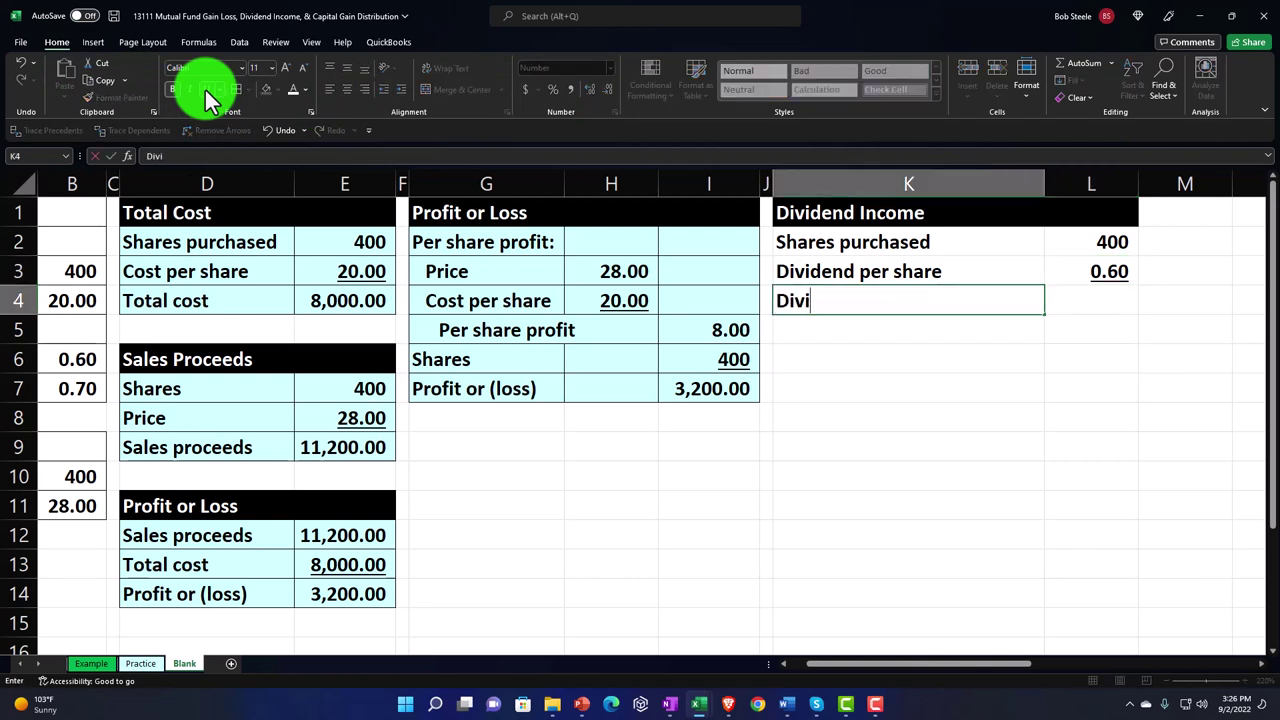
type("dend income")
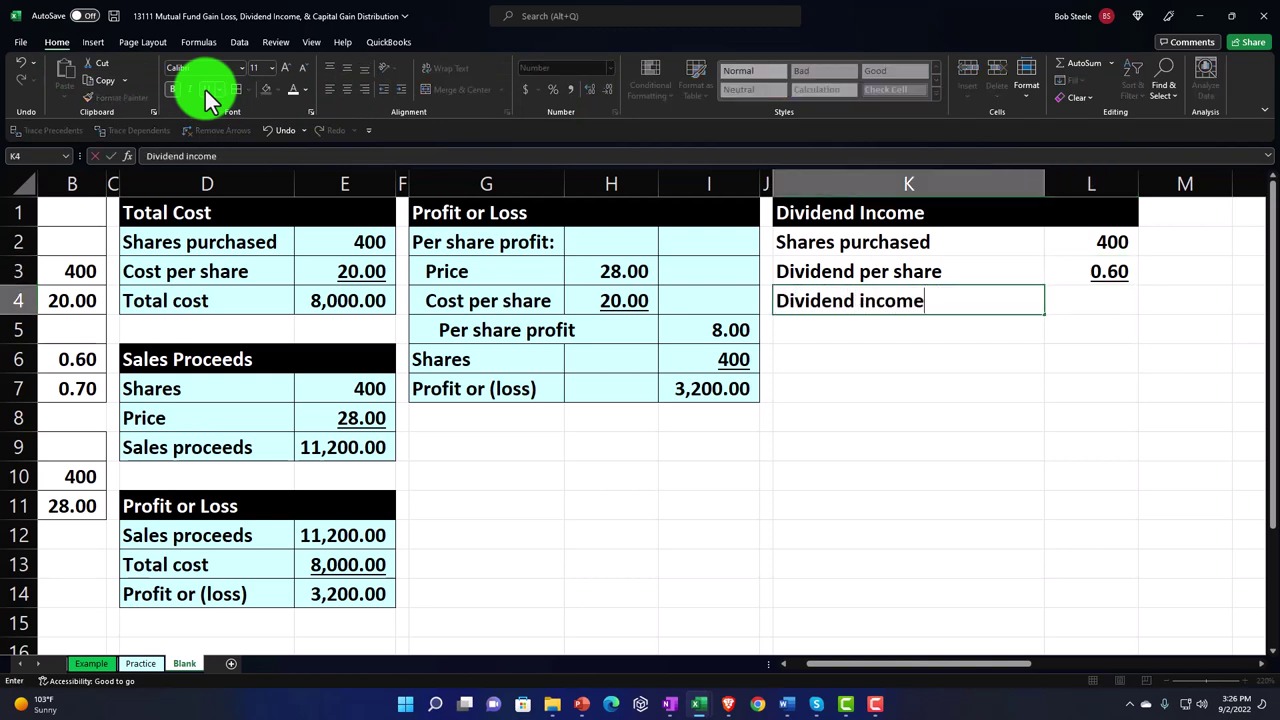
key("Tab")
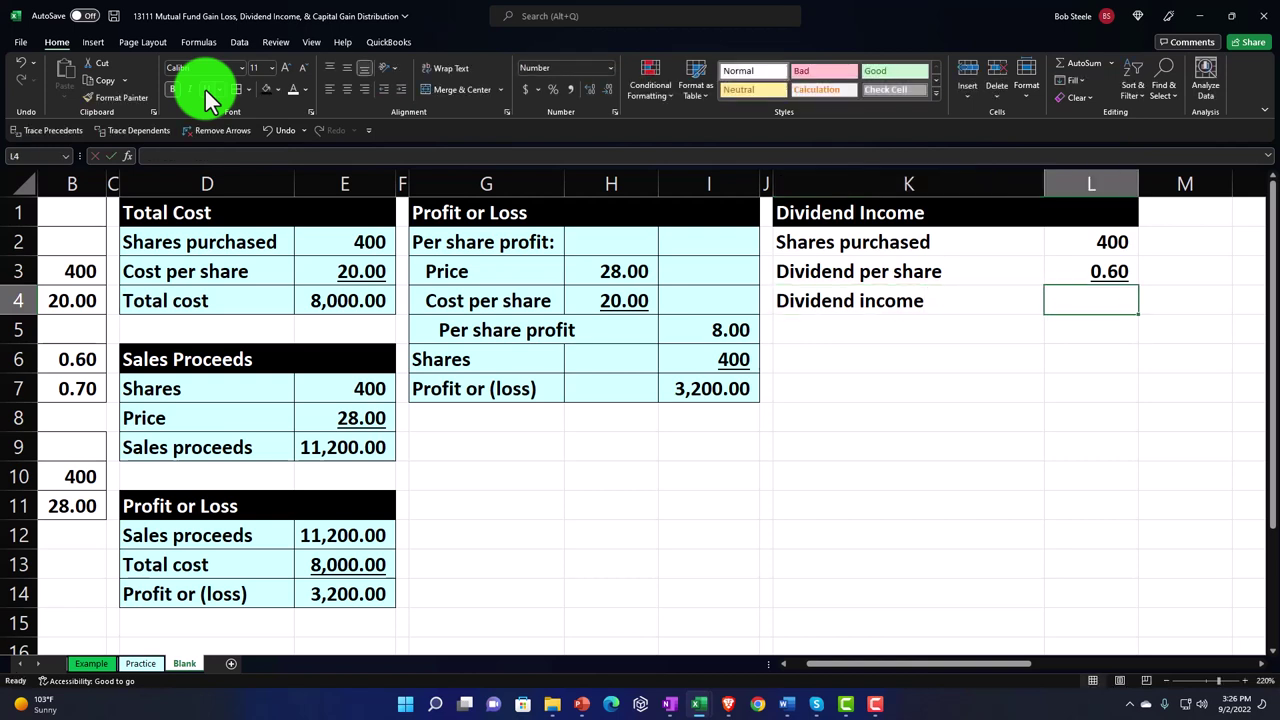
- Calculate the dividend income in L4 with =L2*L3 and format it with two decimals
type("=")
key("Up")
key("Up")
type("*")
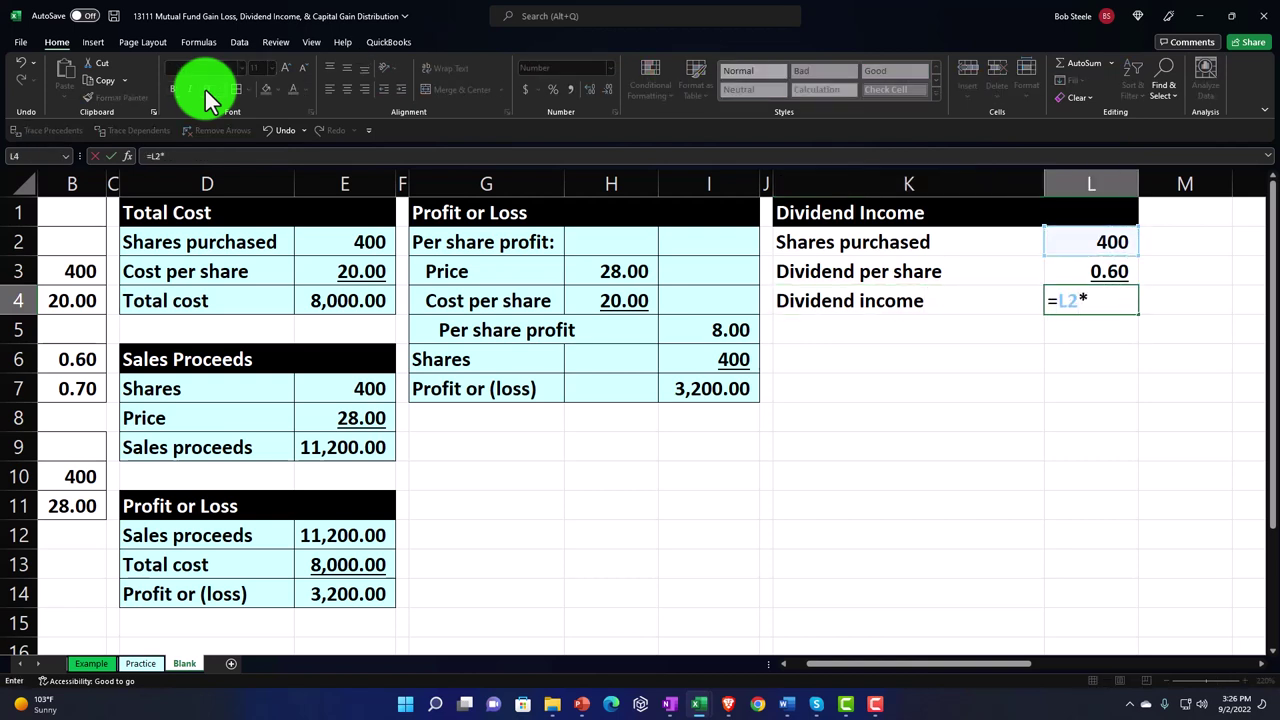
key("Up")
key("Return")
key("Up")
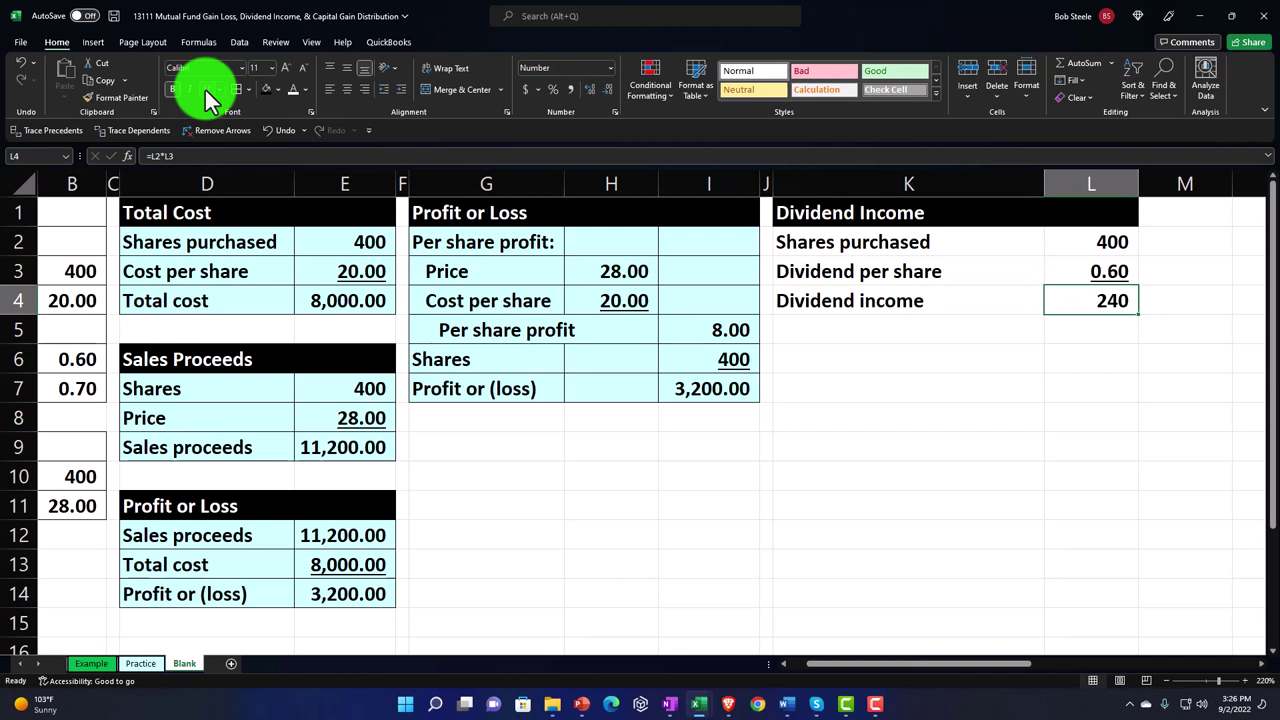
left_click(588, 88)
left_click(588, 90)
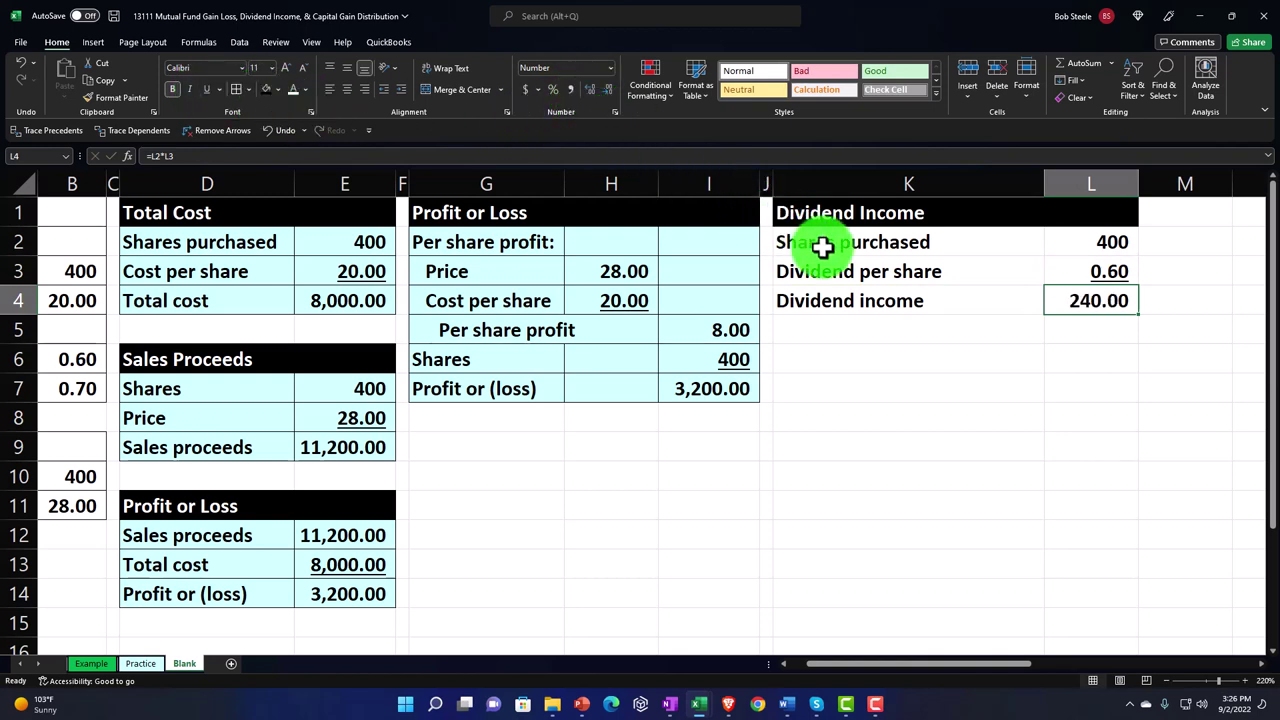
- Apply borders and the recently used light blue fill to the dividend income block K2:L4
left_click_drag(822, 247, 1070, 292)
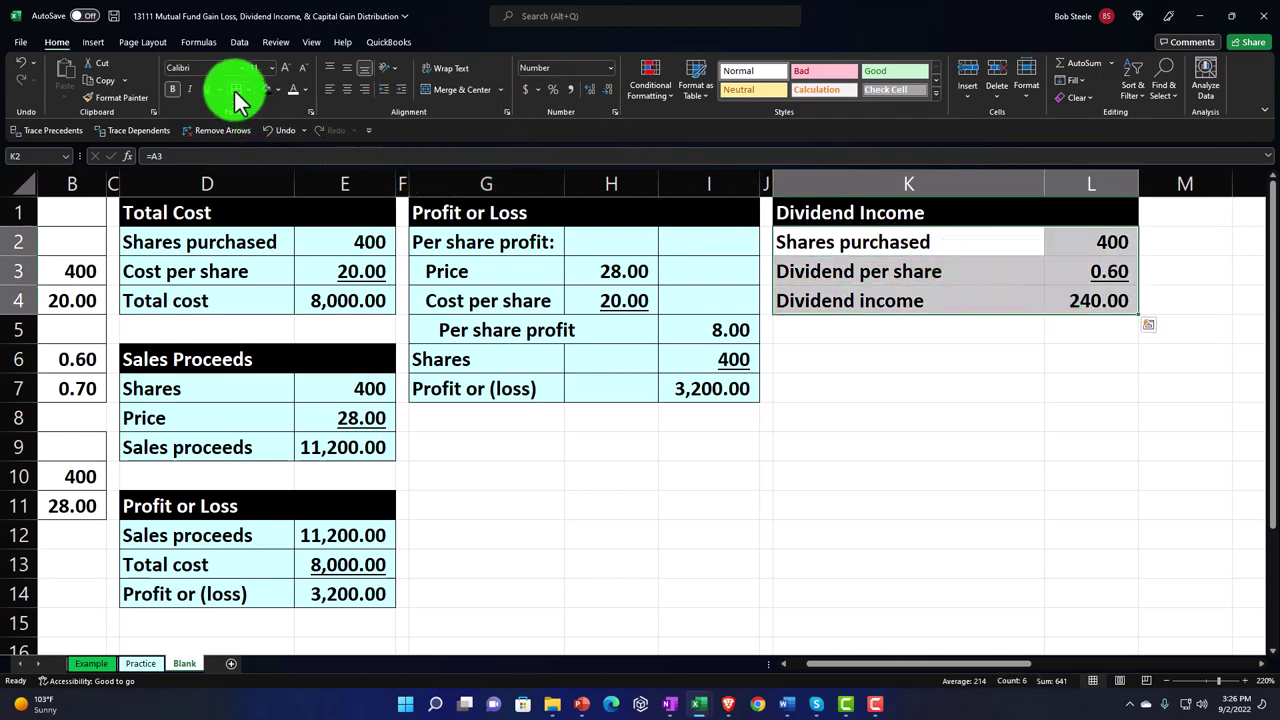
left_click(276, 89)
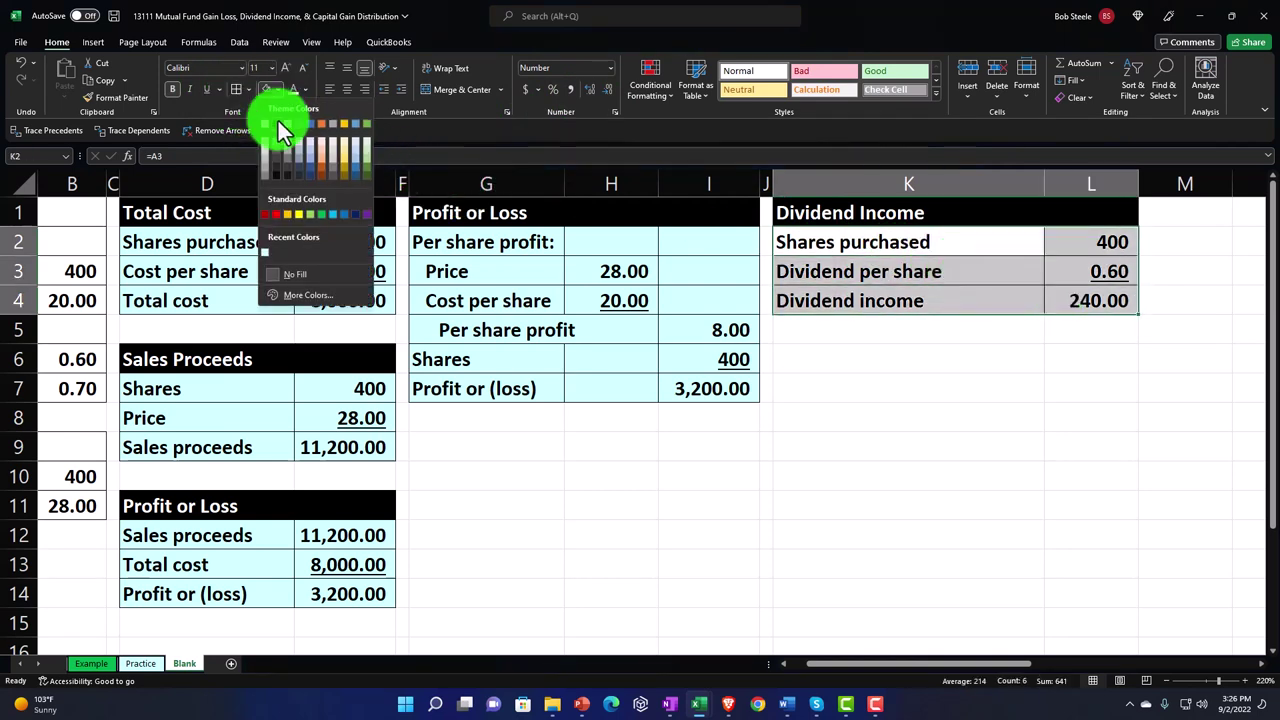
left_click(266, 252)
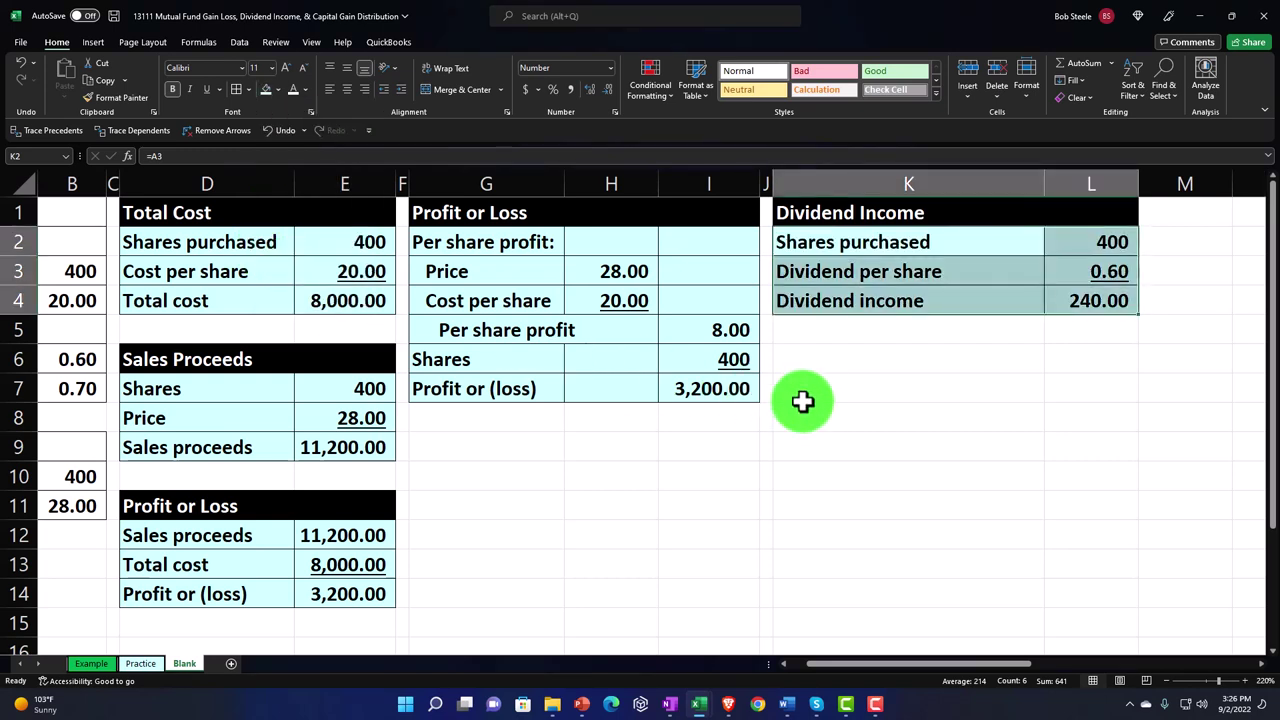
- Enter the heading "Capital Gain Distributions" in K6 below the dividend income block
left_click(814, 352)
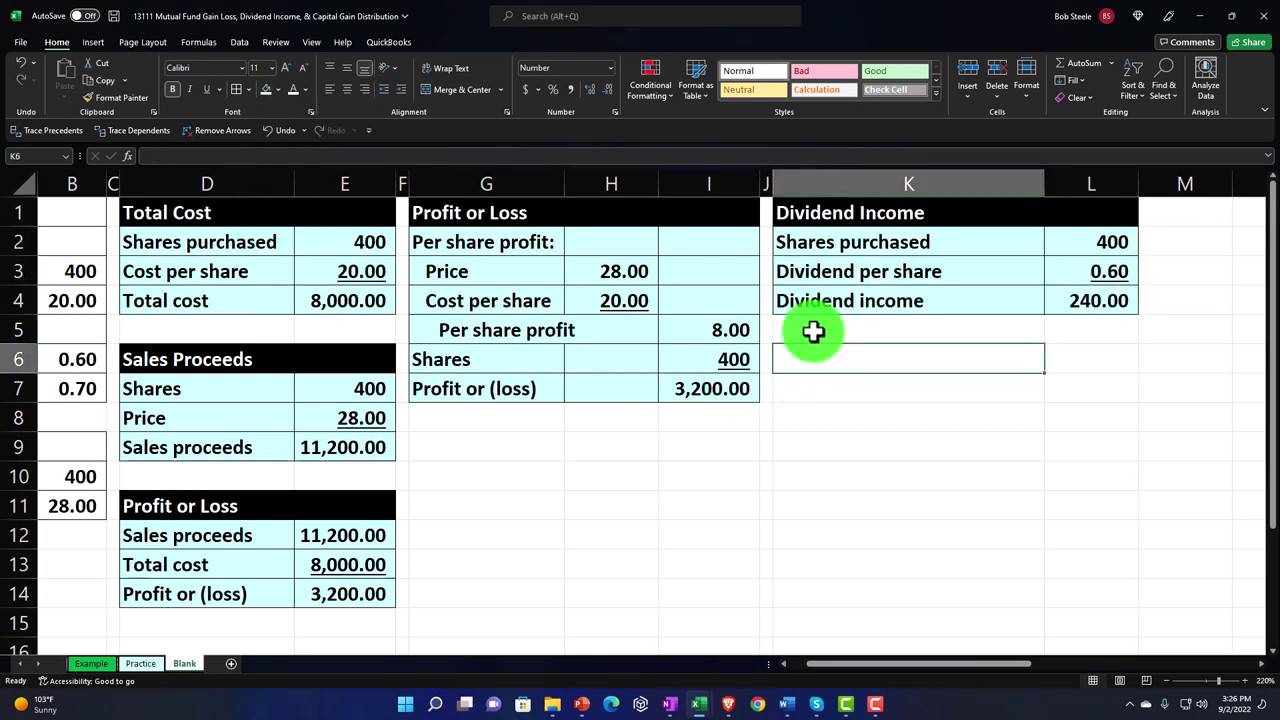
type("Capital Gai")
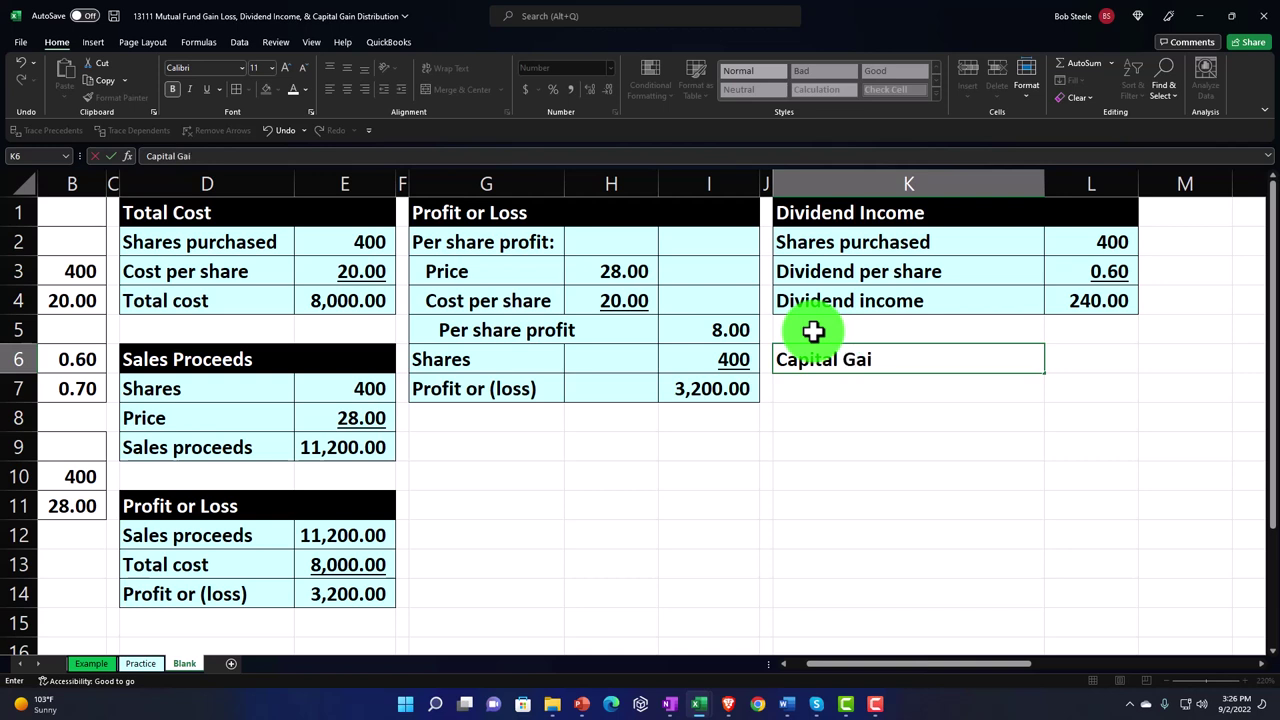
type("n Distribu")
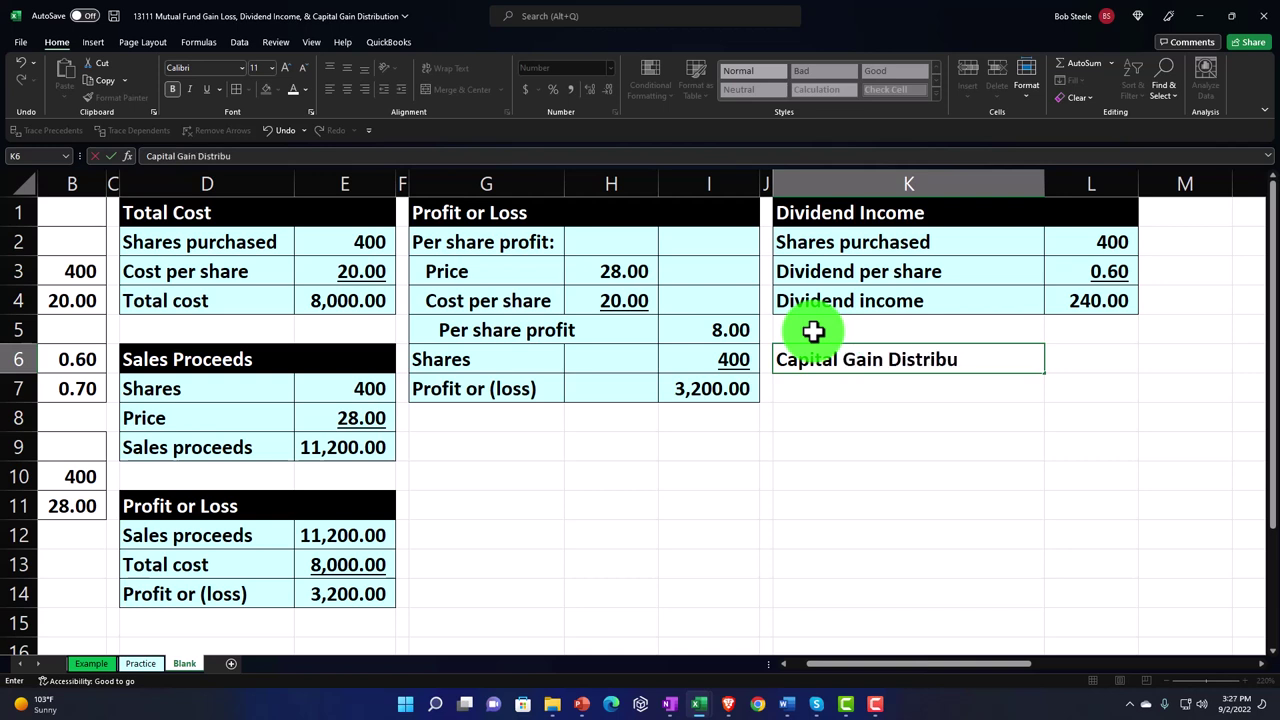
type("tions")
key("Return")
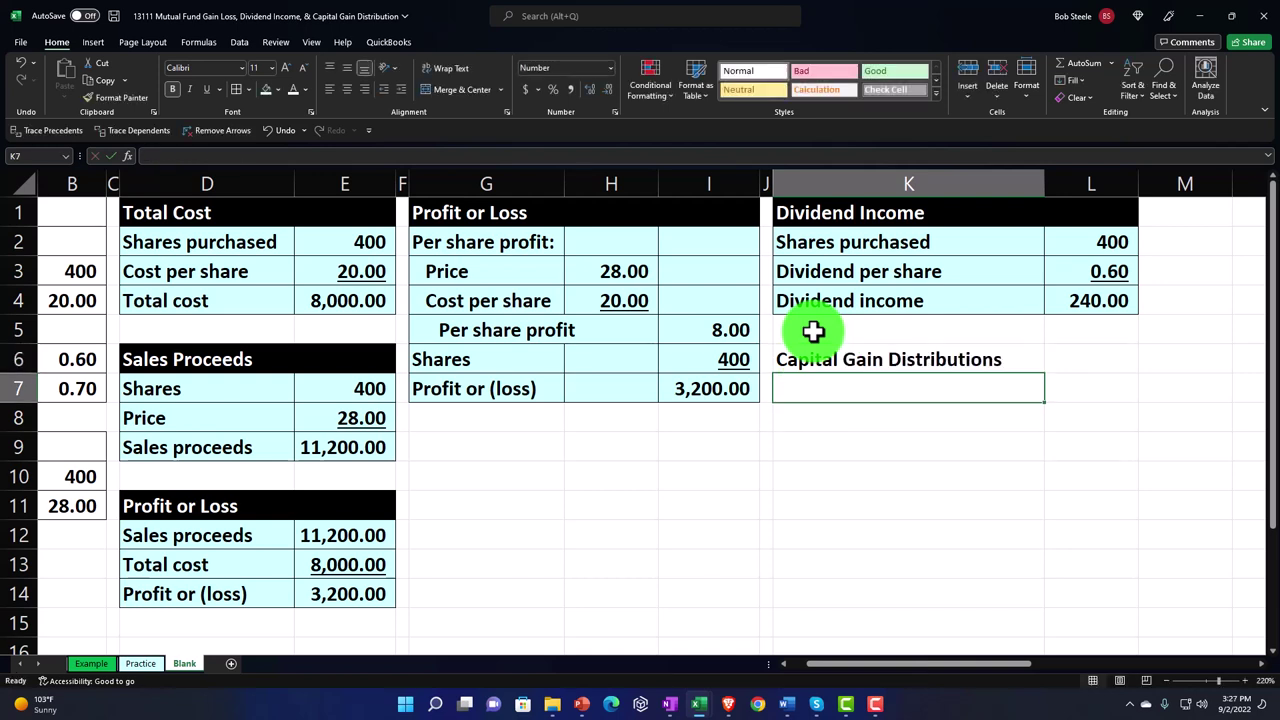
- Format the Capital Gain Distributions heading across K6:L6 with a black fill and white text
left_click(458, 391)
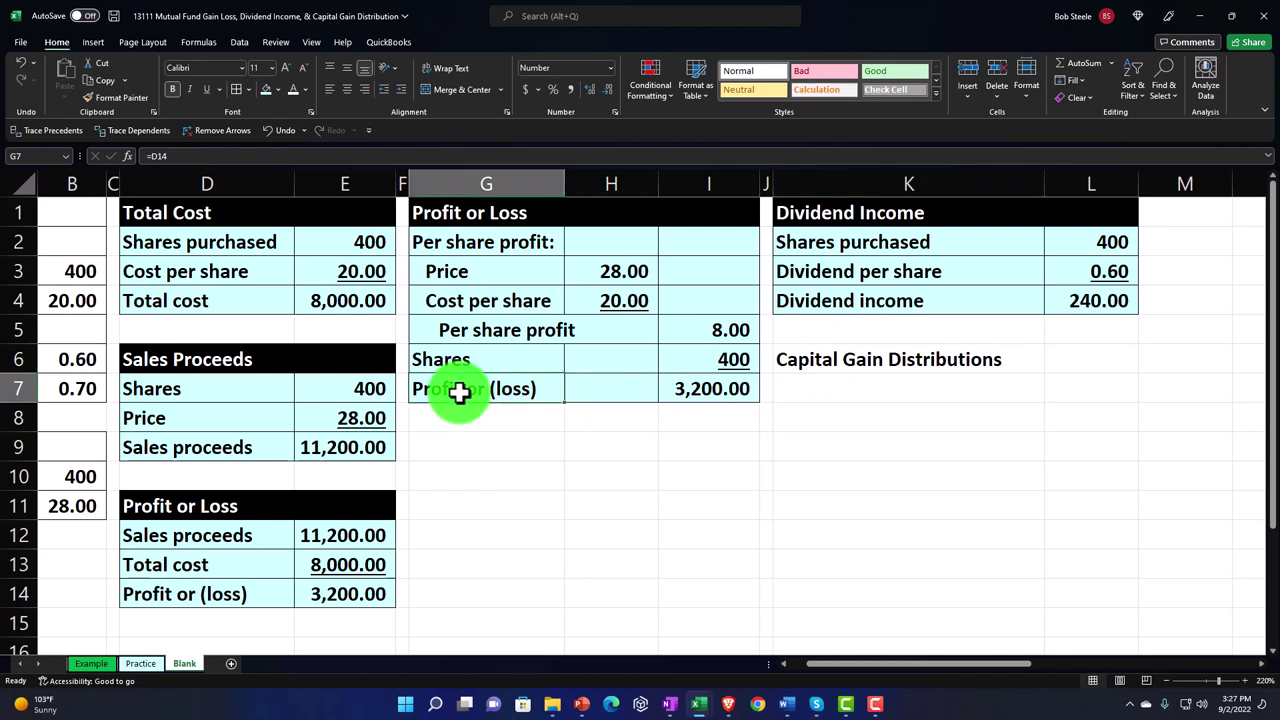
key("Right")
key("Right")
key("Right")
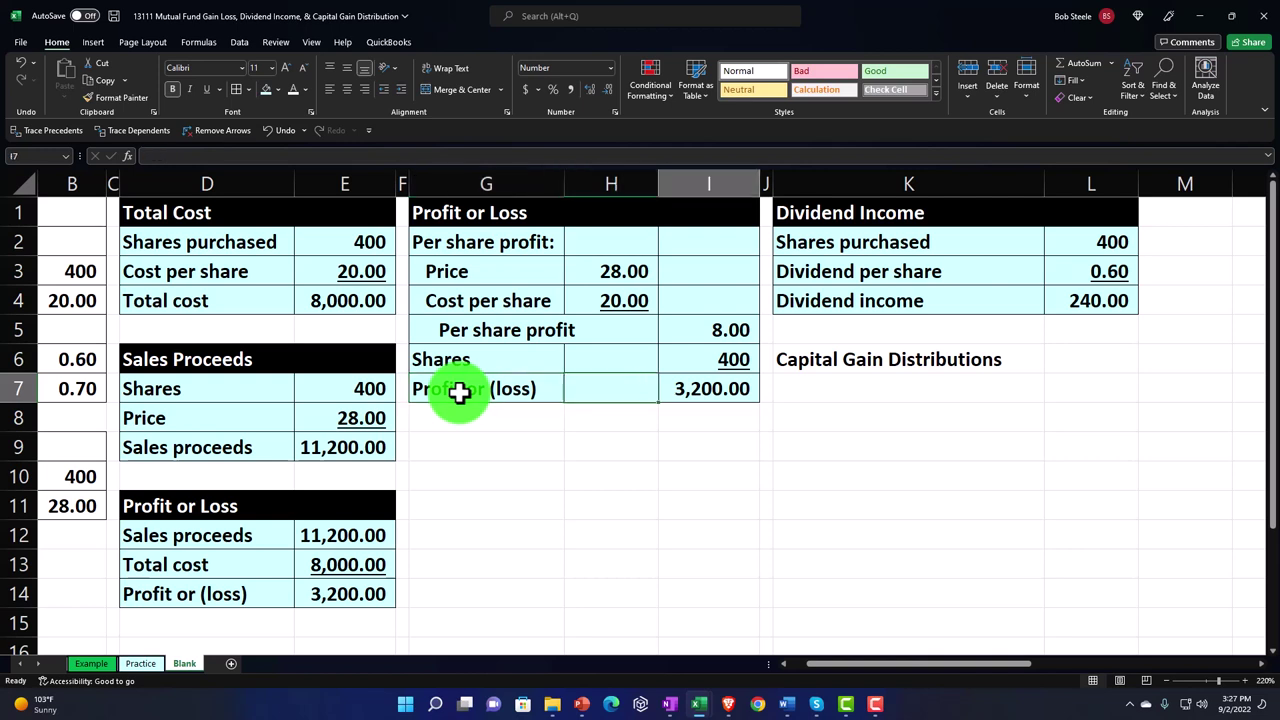
key("Up")
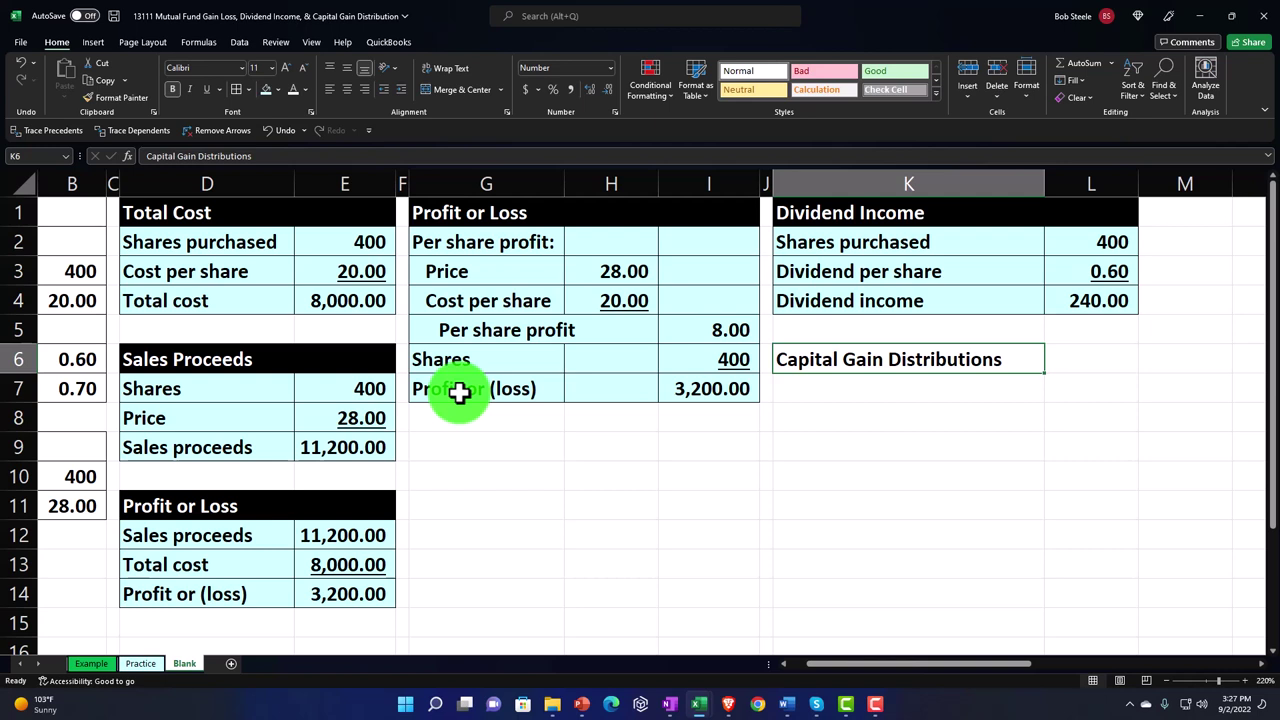
key("shift+Right")
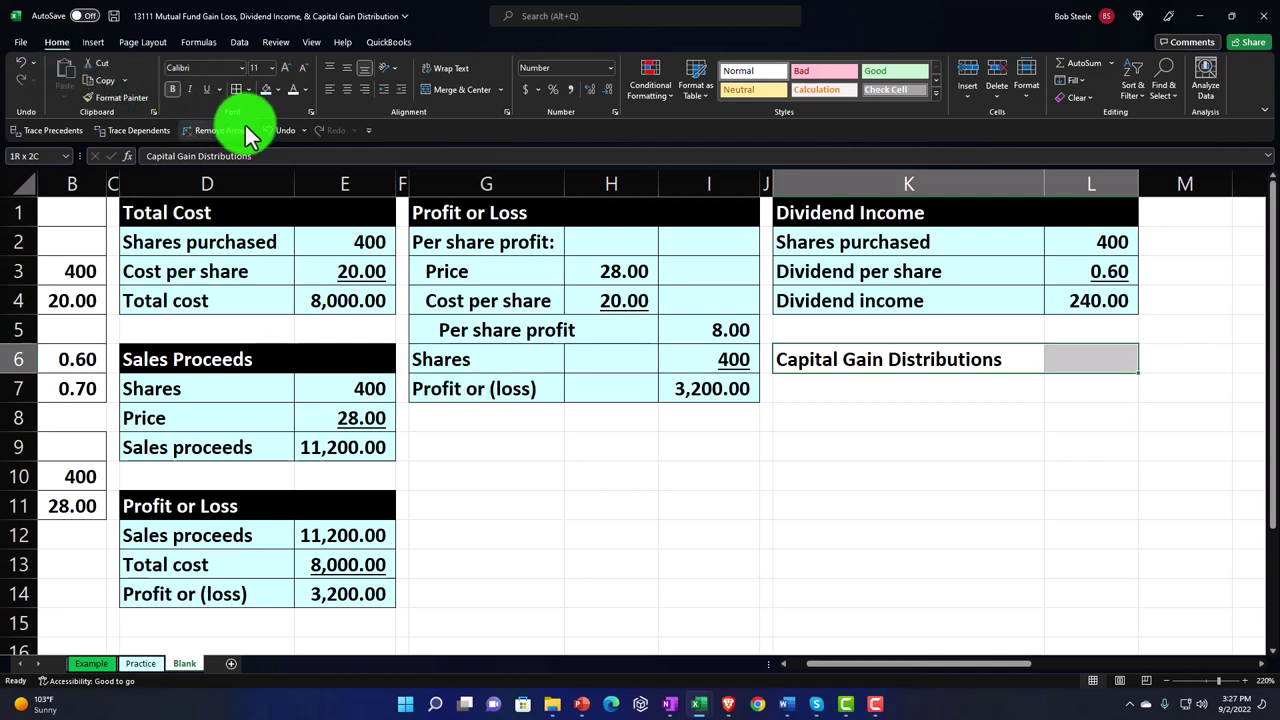
left_click(277, 90)
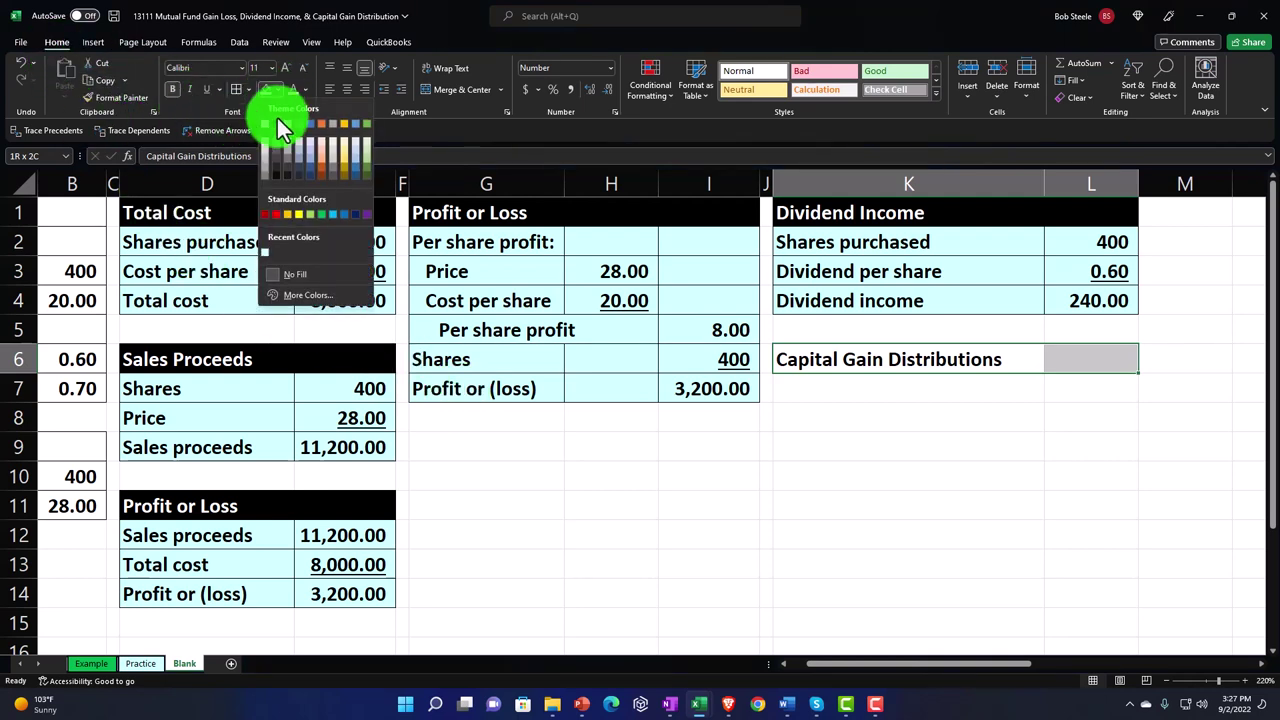
left_click(277, 123)
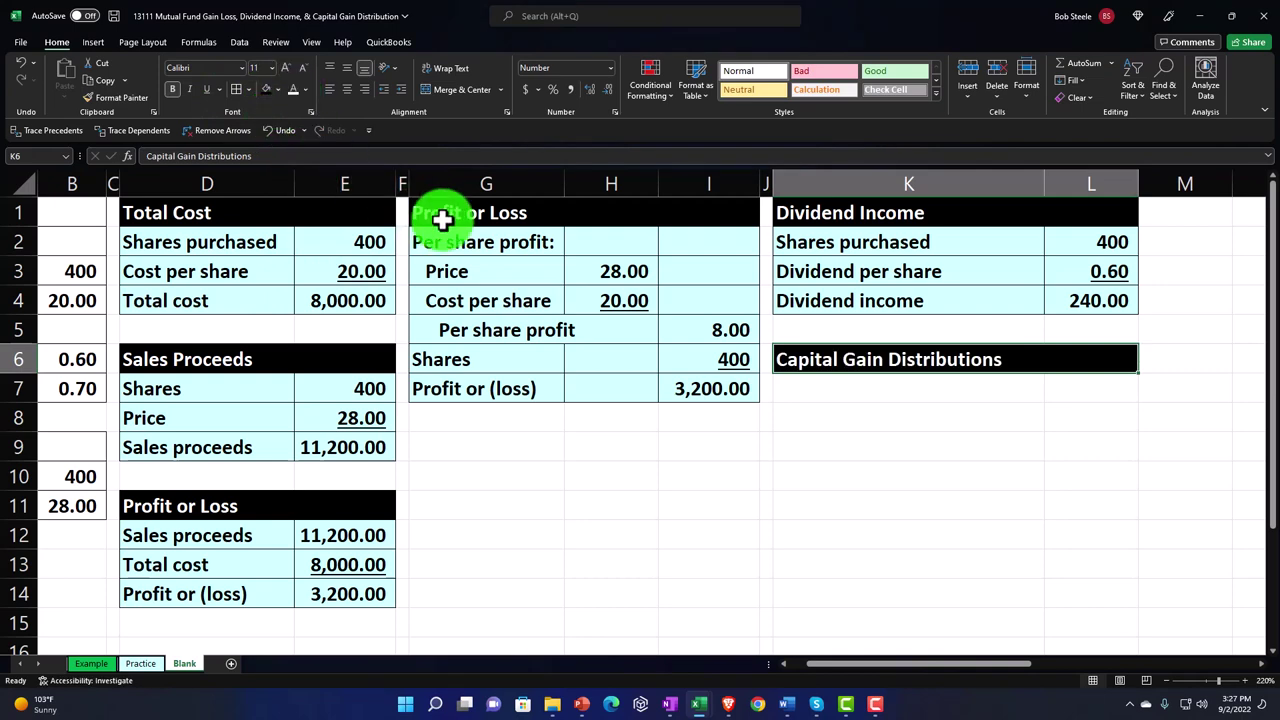
- Link the label in K7 to the Shares purchased label in A3
key("Down")
type("=")
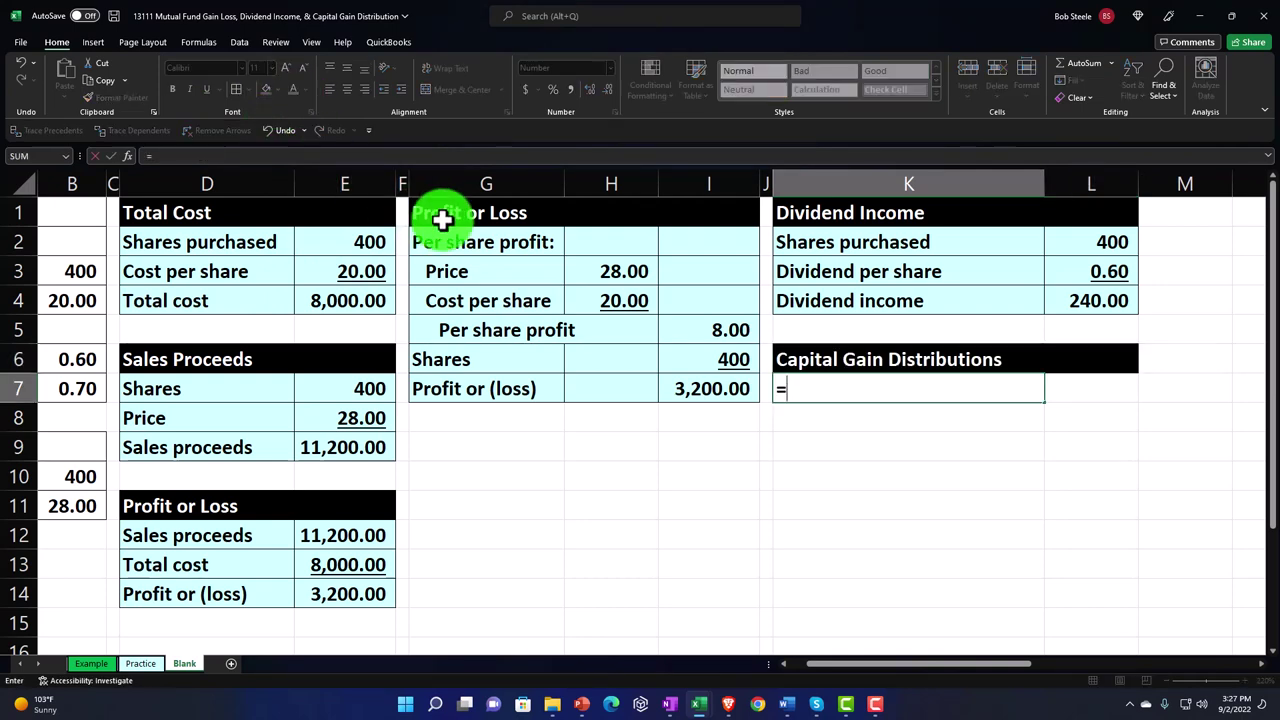
key("Left")
key("Left")
key("Left")
key("Left")
key("Left")
key("Left")
key("Left")
key("Left")
key("Left")
key("Left")
key("Up")
key("Up")
key("Up")
key("Up")
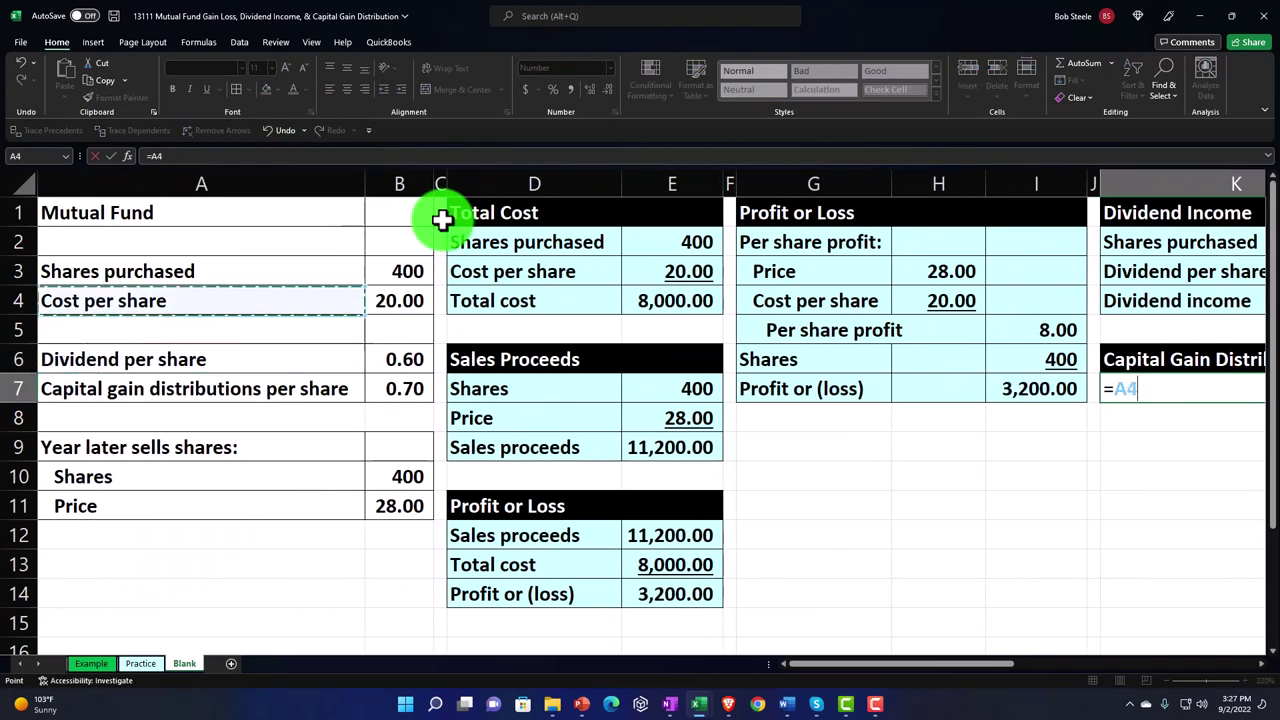
key("Tab")
- Link L7 to the number of shares purchased with =B3
type("=")
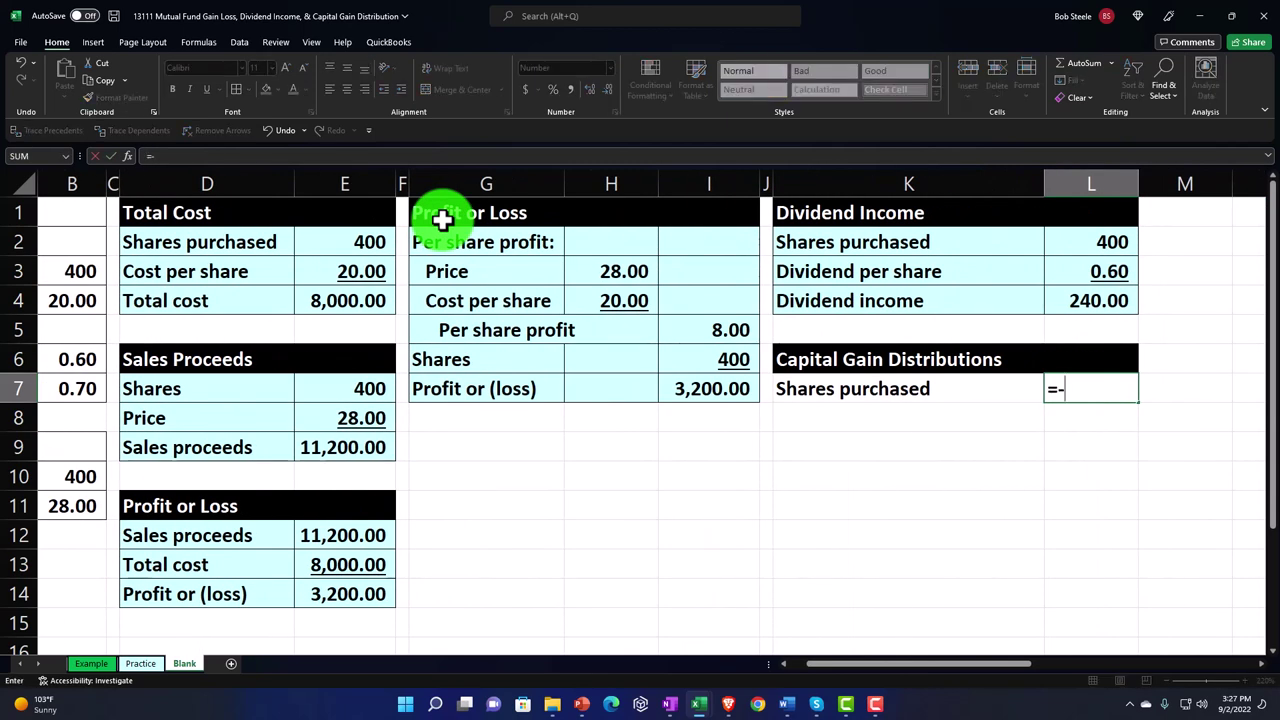
key("Left")
key("Left")
key("Left")
key("Left")
key("Left")
key("Left")
key("Left")
key("Left")
key("Left")
key("Left")
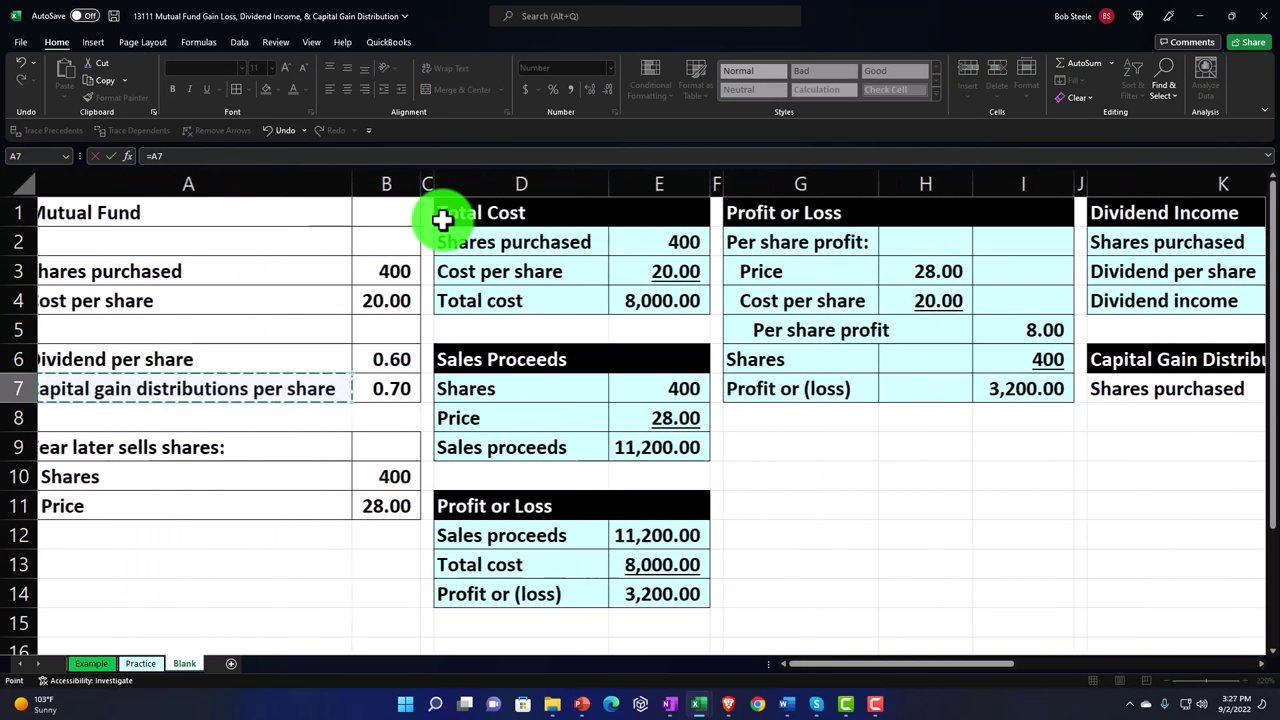
key("Up")
key("Up")
key("Up")
key("Up")
key("Return")
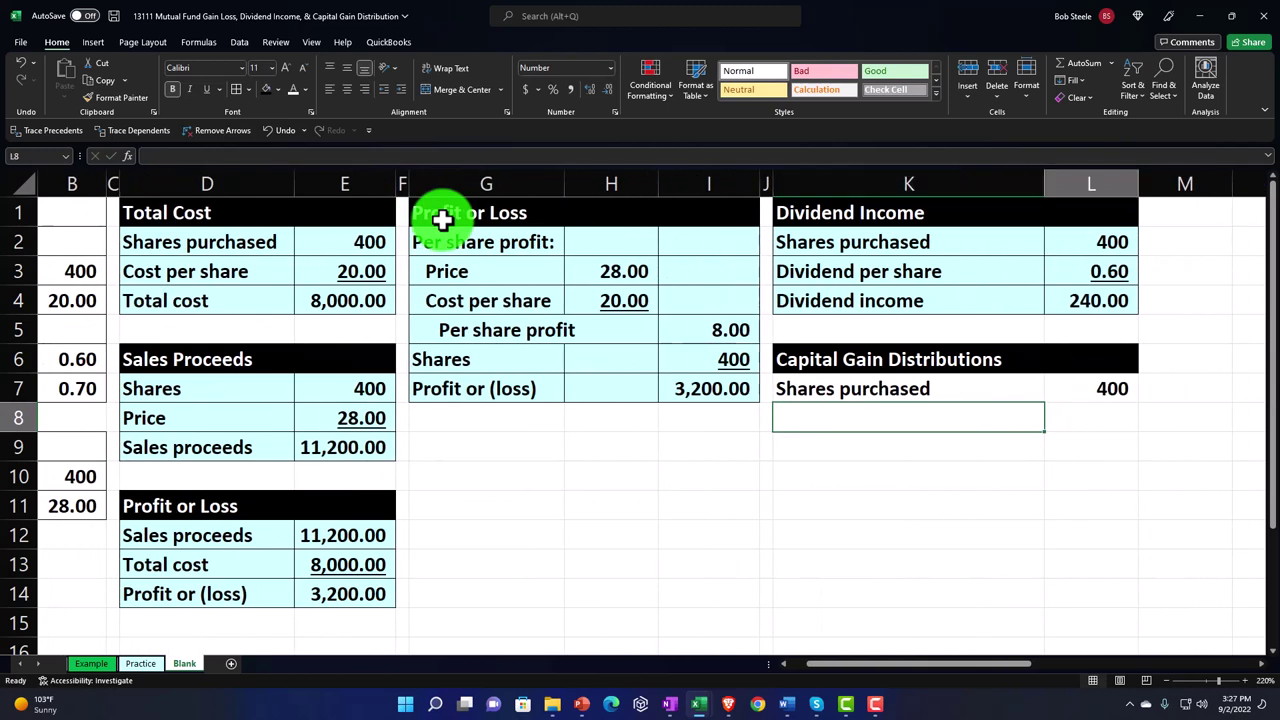
- Link K8 to the Capital gain distributions per share label in A7 and widen column K to fit it
key("Right")
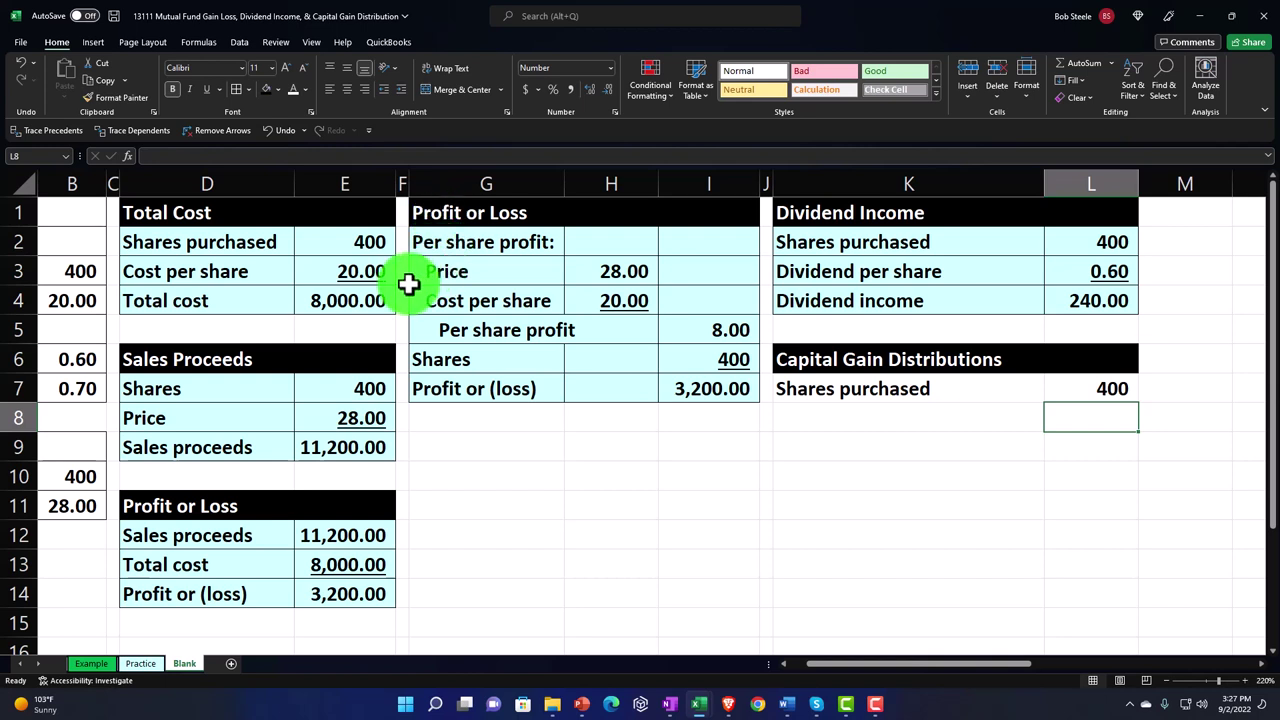
left_click(684, 391)
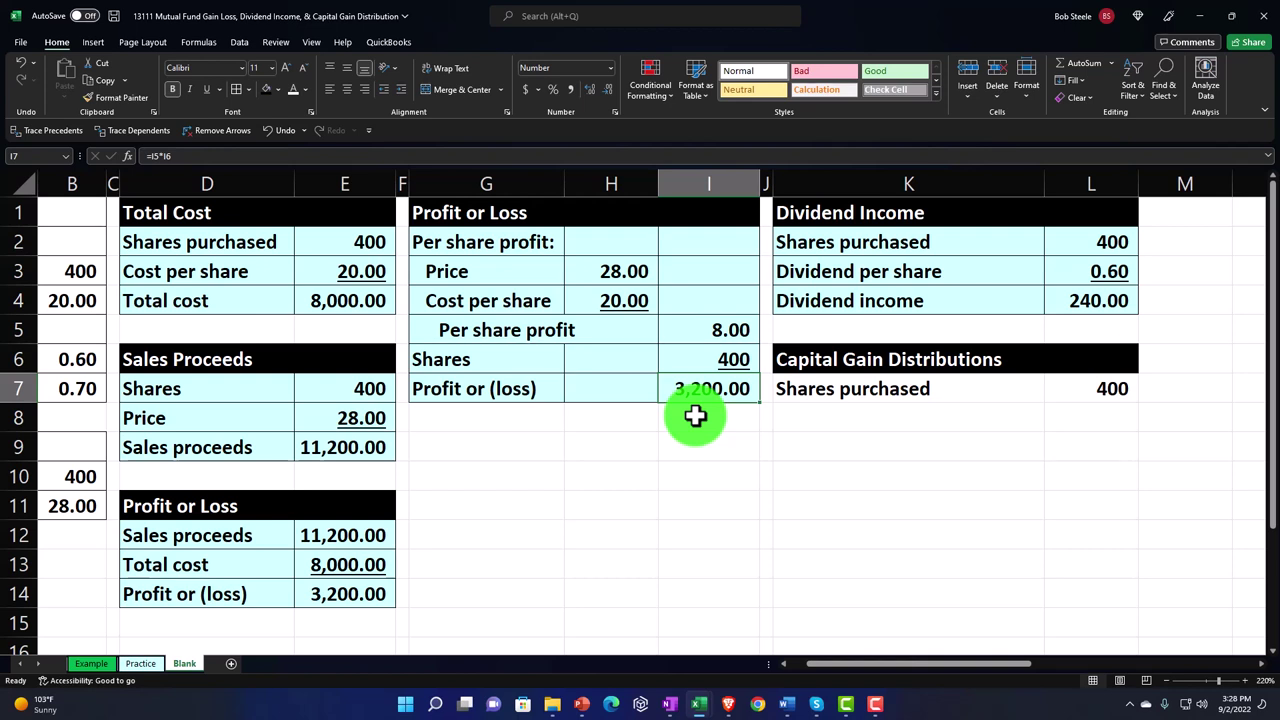
left_click(838, 419)
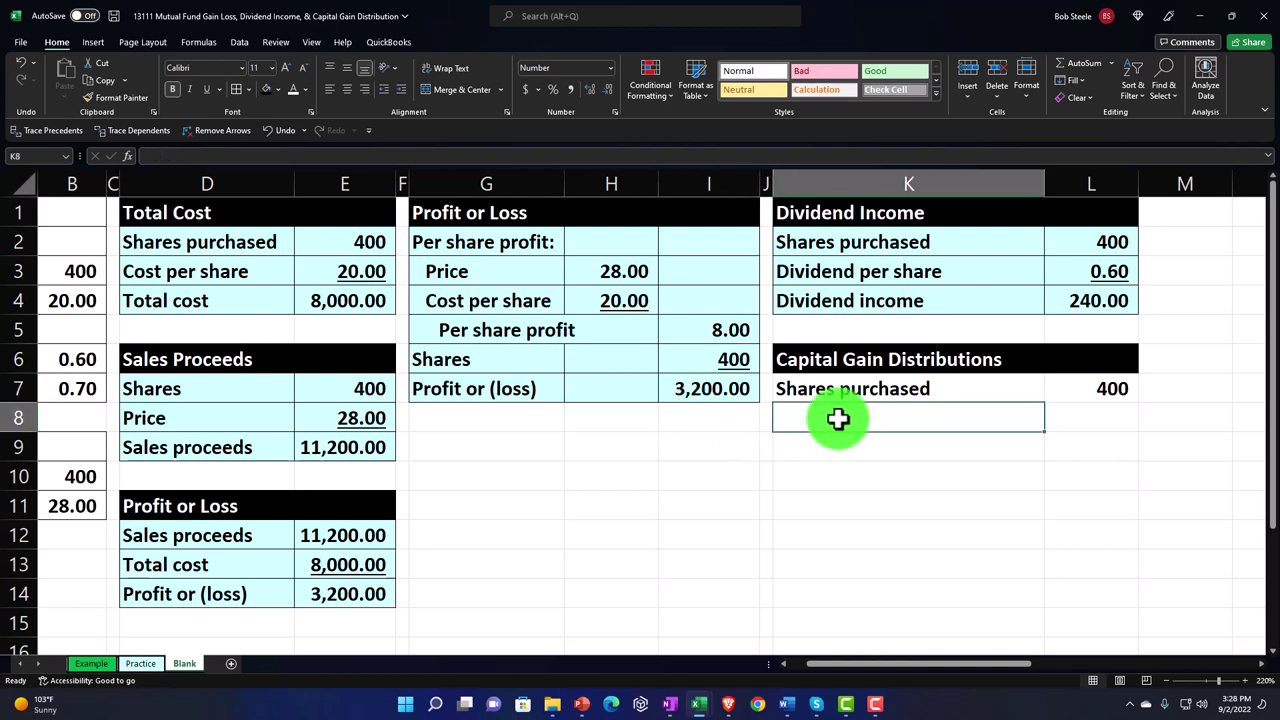
type("=")
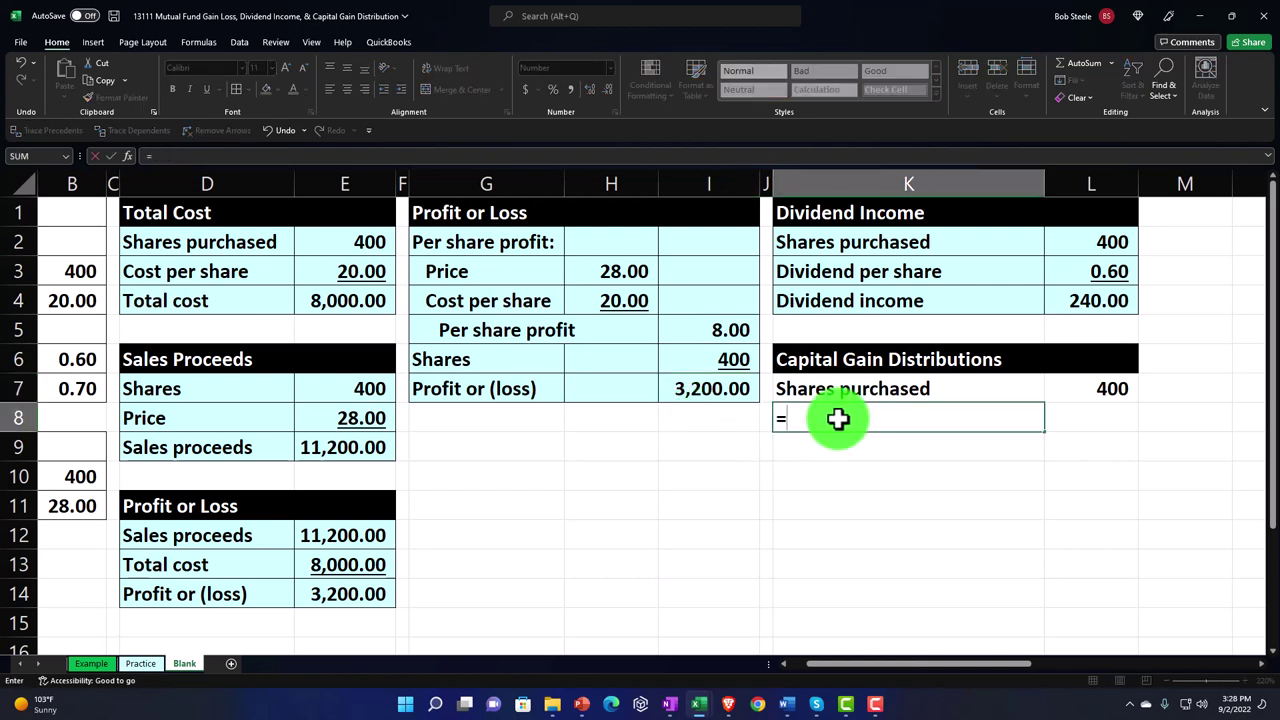
key("Left")
key("Left")
key("Left")
key("Left")
key("Left")
key("Left")
key("Left")
key("Left")
key("Left")
key("Left")
key("Up")
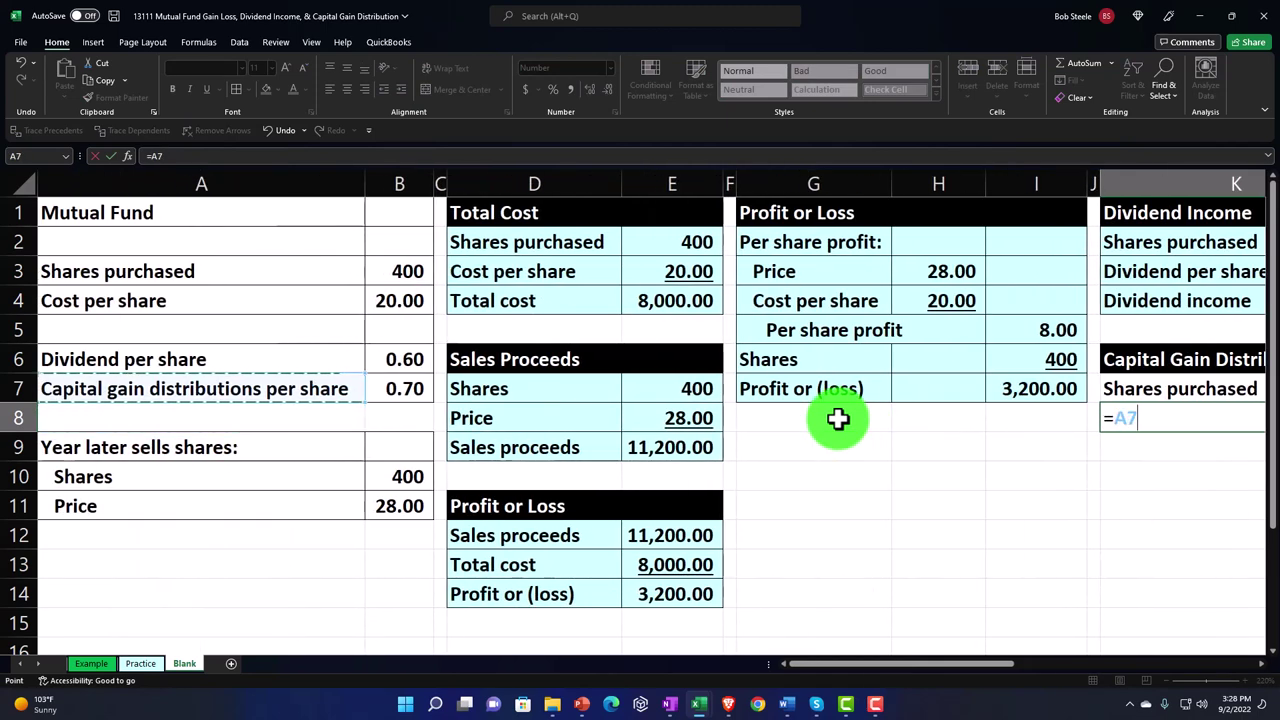
key("Tab")
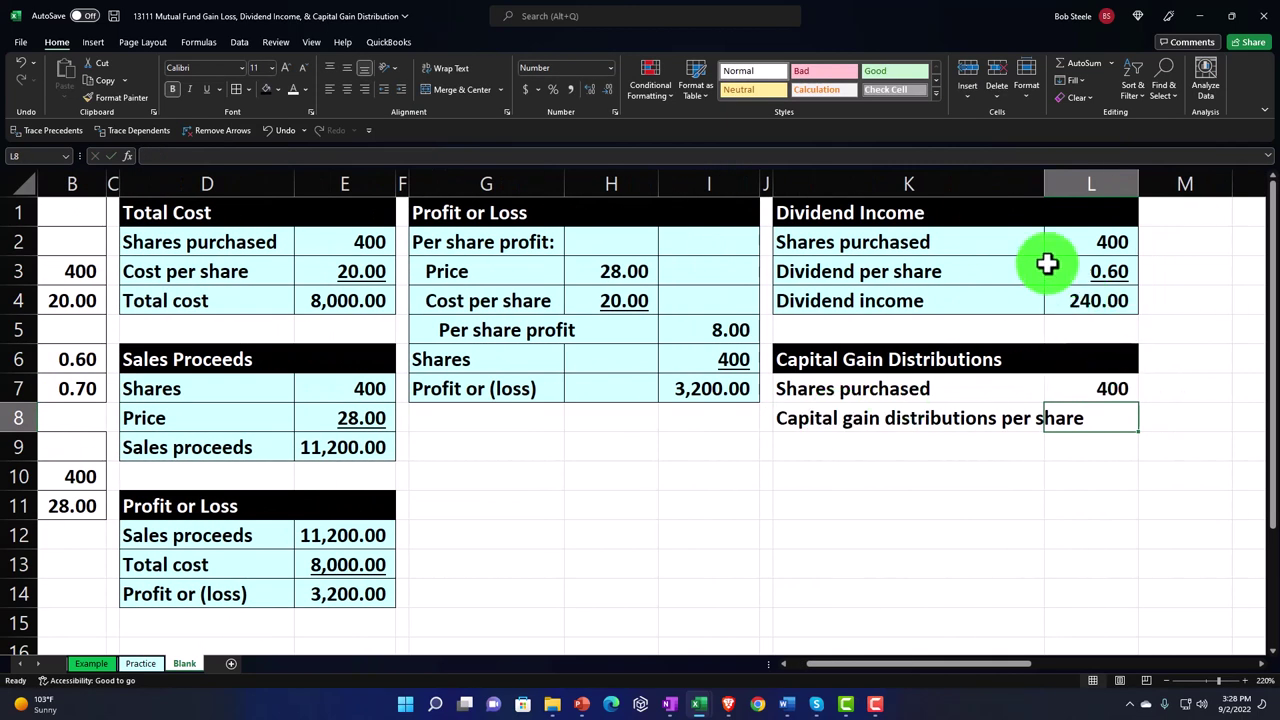
left_click_drag(1044, 183, 1089, 185)
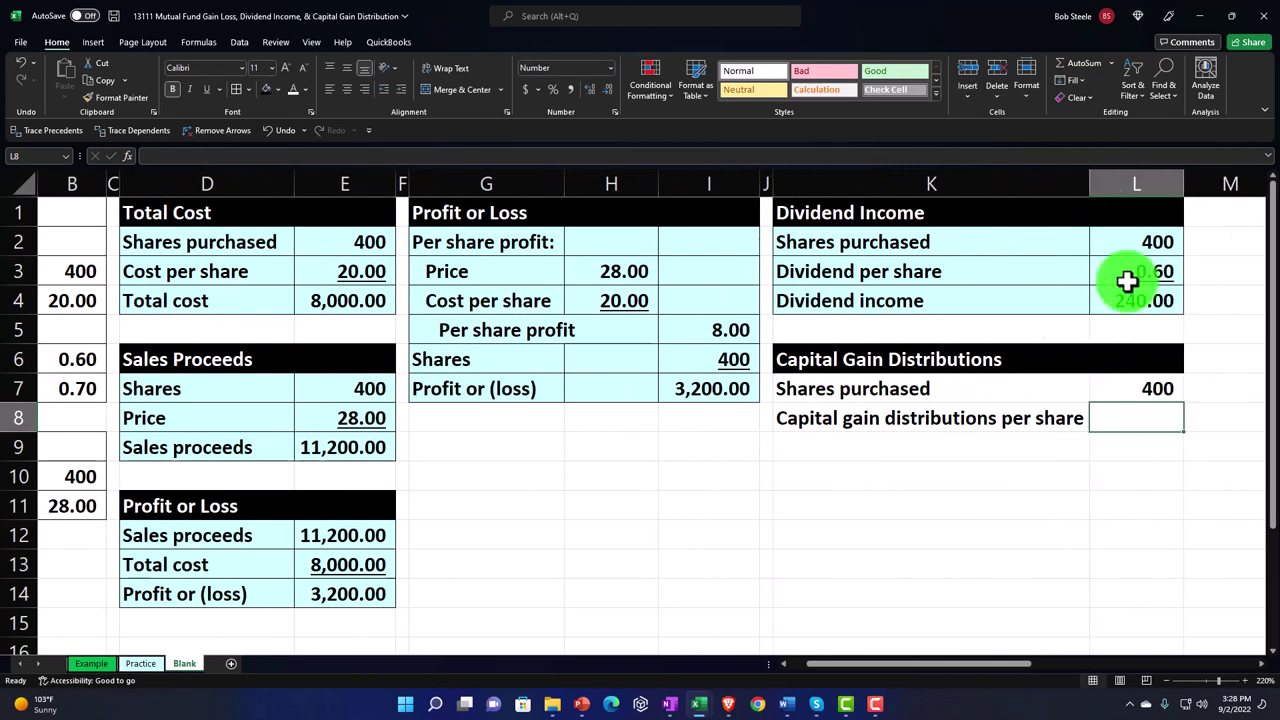
- Link L8 to the capital gain distributions per share amount with =B7
type("=")
key("Left")
key("Left")
key("Left")
key("Left")
key("Left")
key("Left")
key("Left")
key("Left")
key("Left")
key("Left")
key("Left")
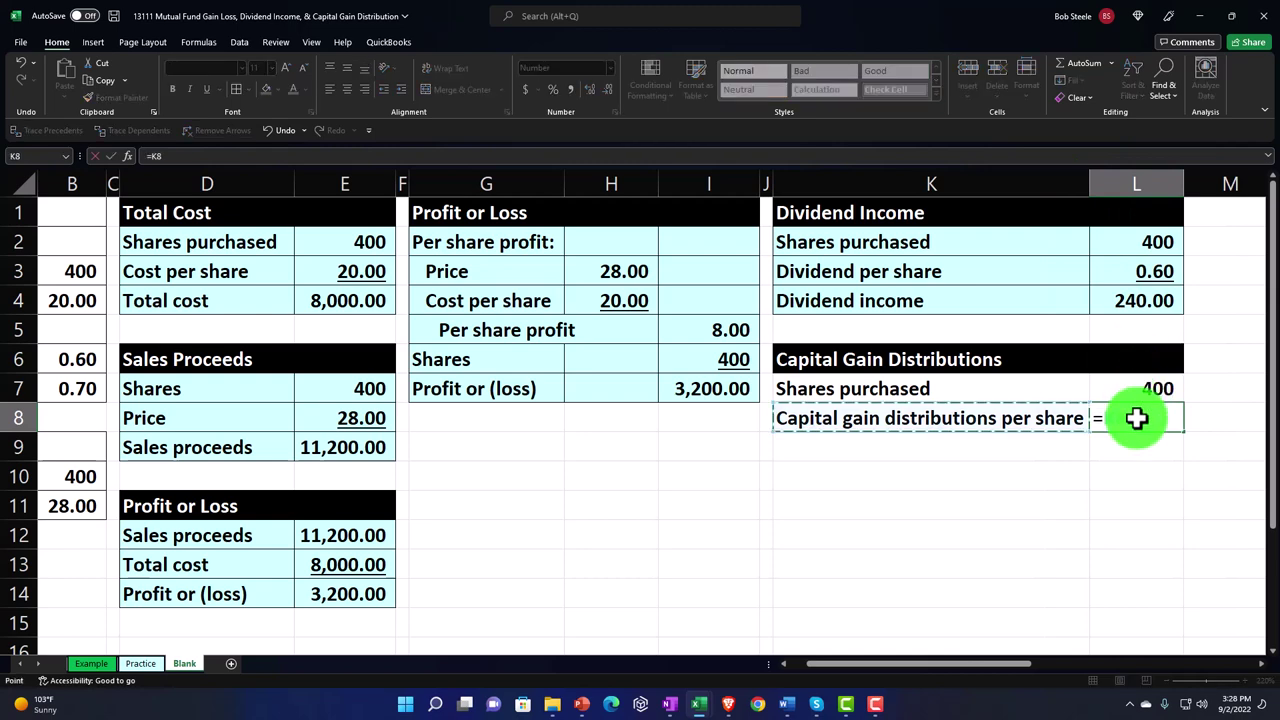
key("Right")
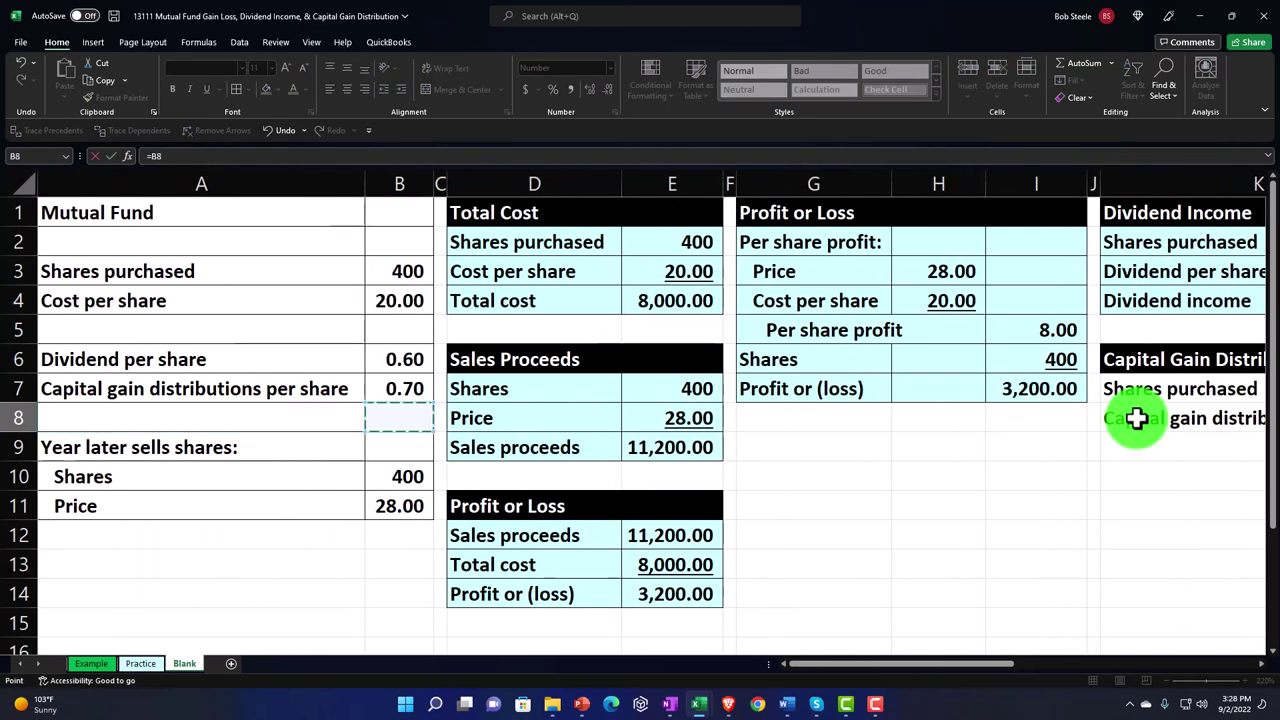
key("Up")
key("Return")
key("Right")
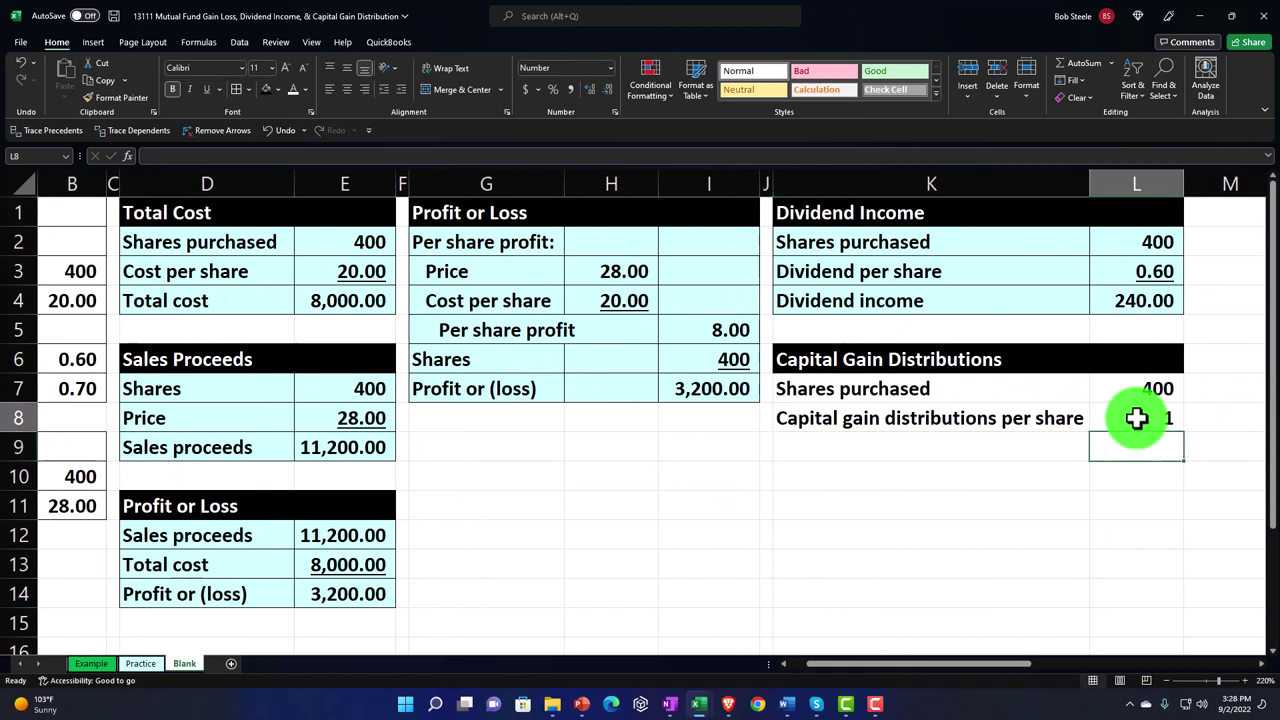
- Format the capital gain distributions per share in L8 with two decimals and an underline
key("Up")
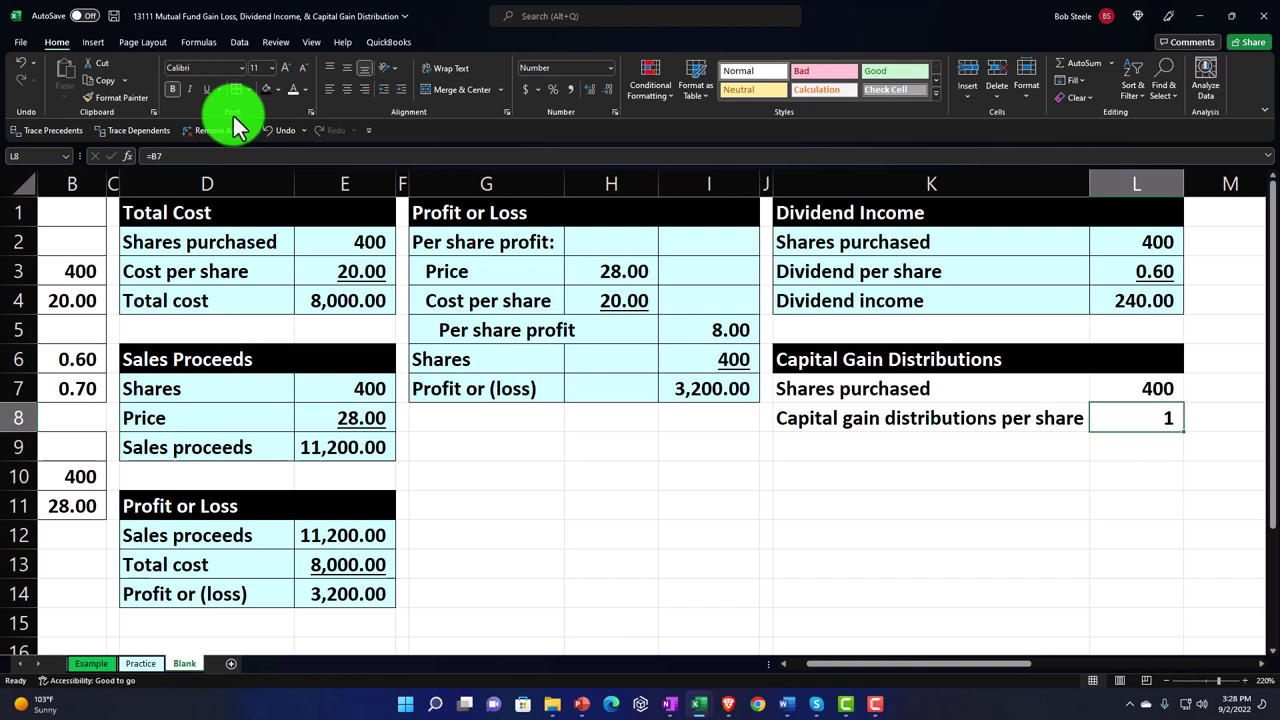
left_click(584, 91)
left_click(585, 91)
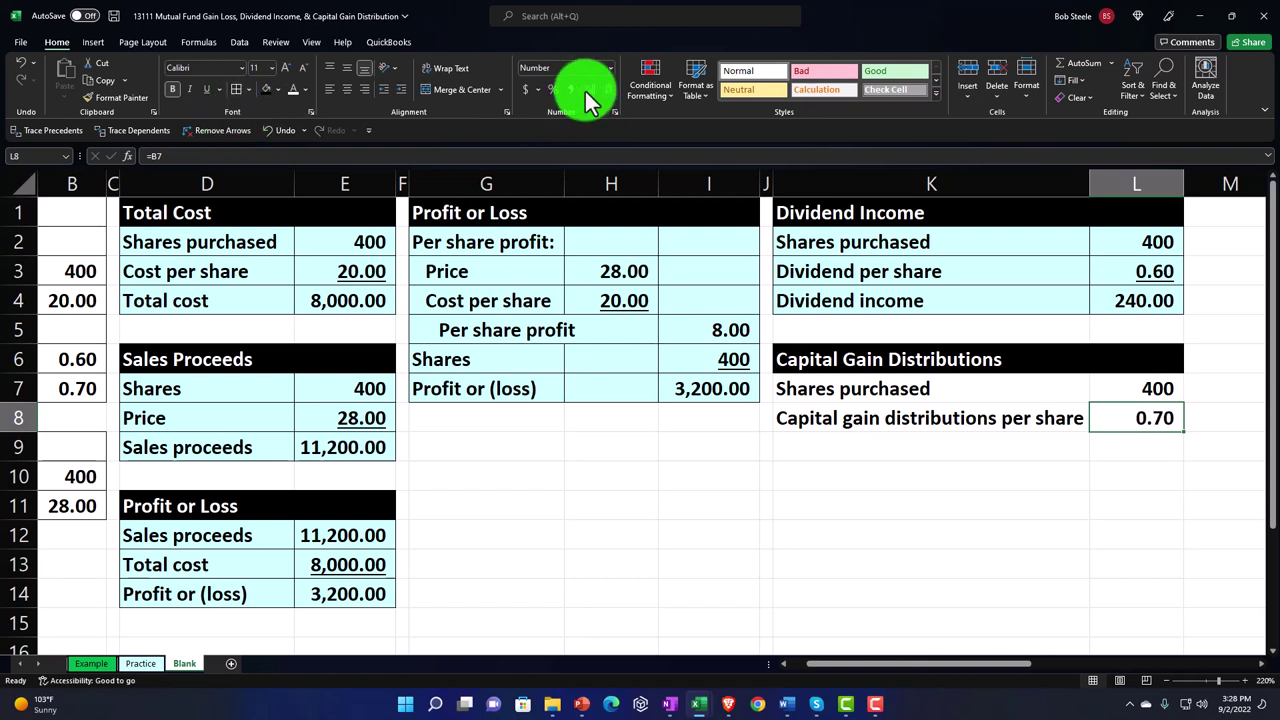
left_click(208, 89)
- Enter the label Capital gain distributions in K9
key("Down")
key("Left")
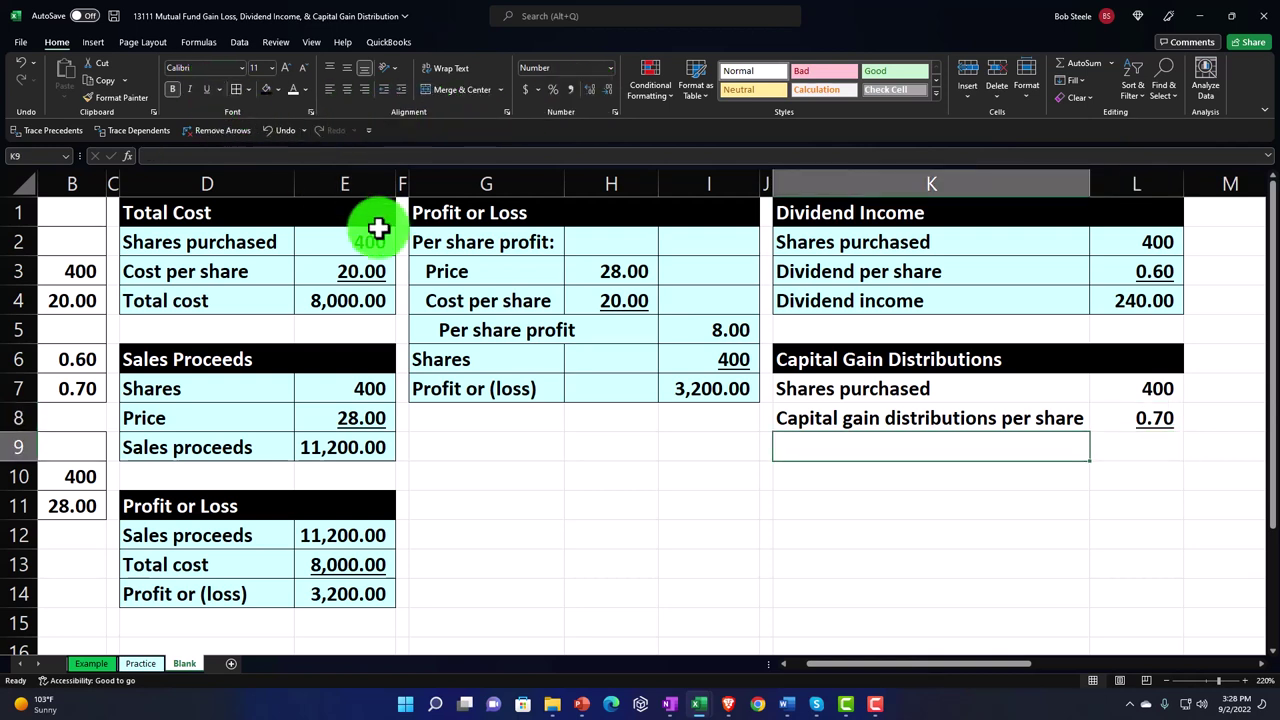
type("C")
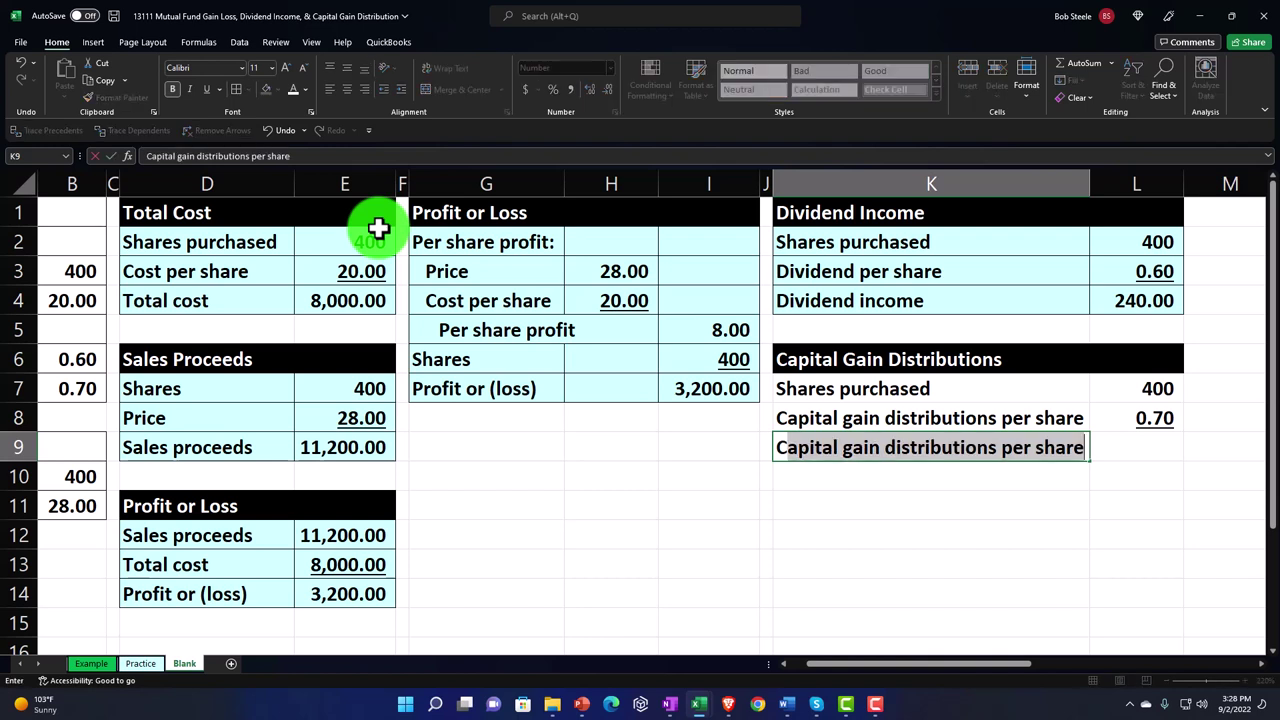
type("apital gain distru")
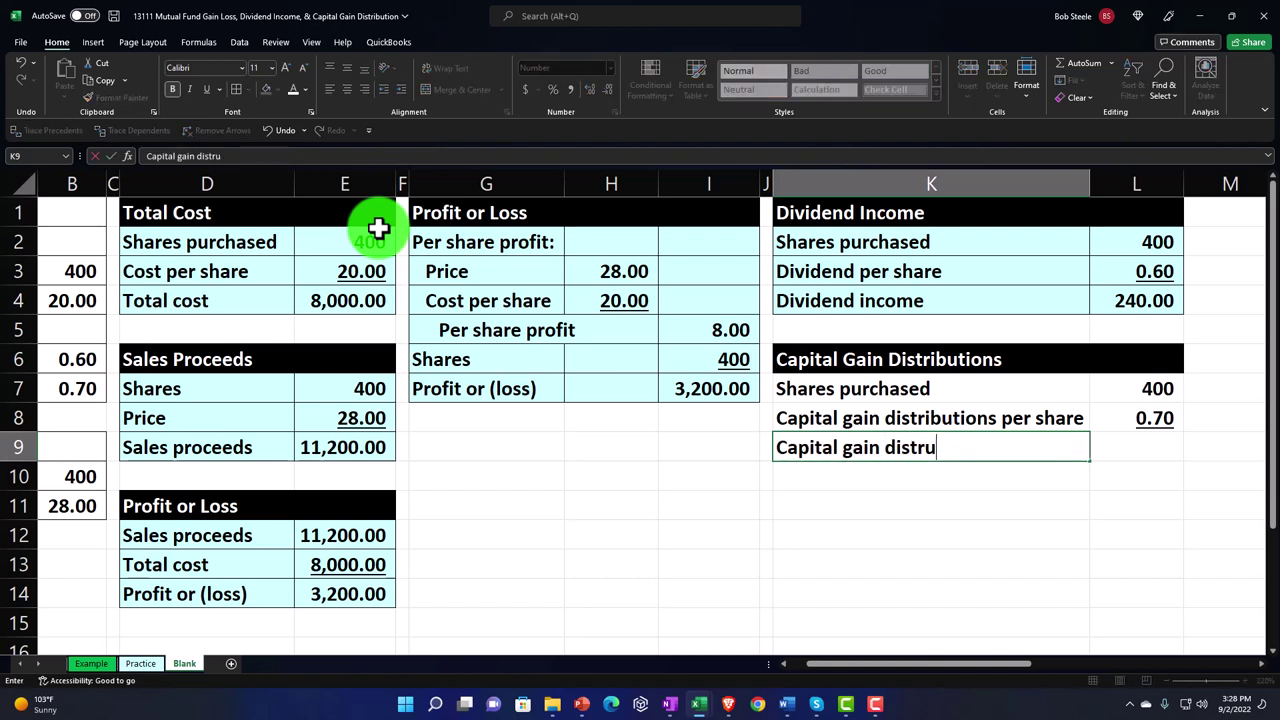
key("BackSpace")
type("ibutions")
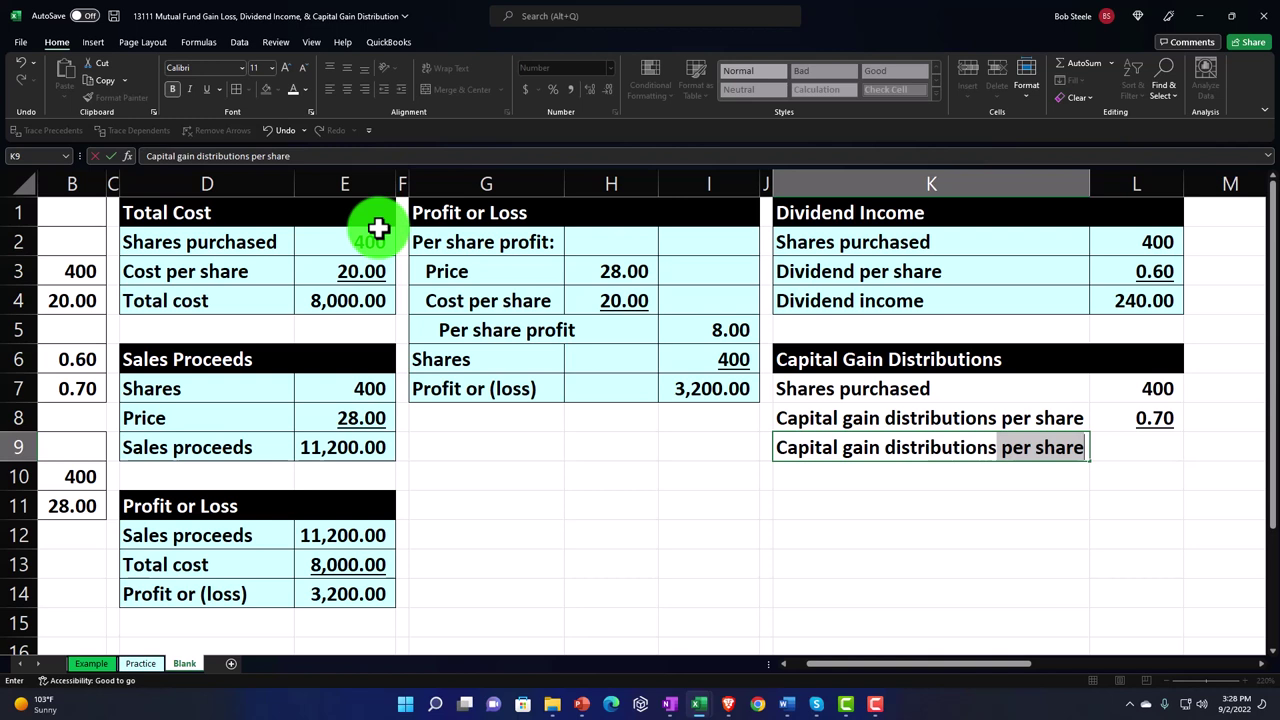
key("Delete")
key("Tab")
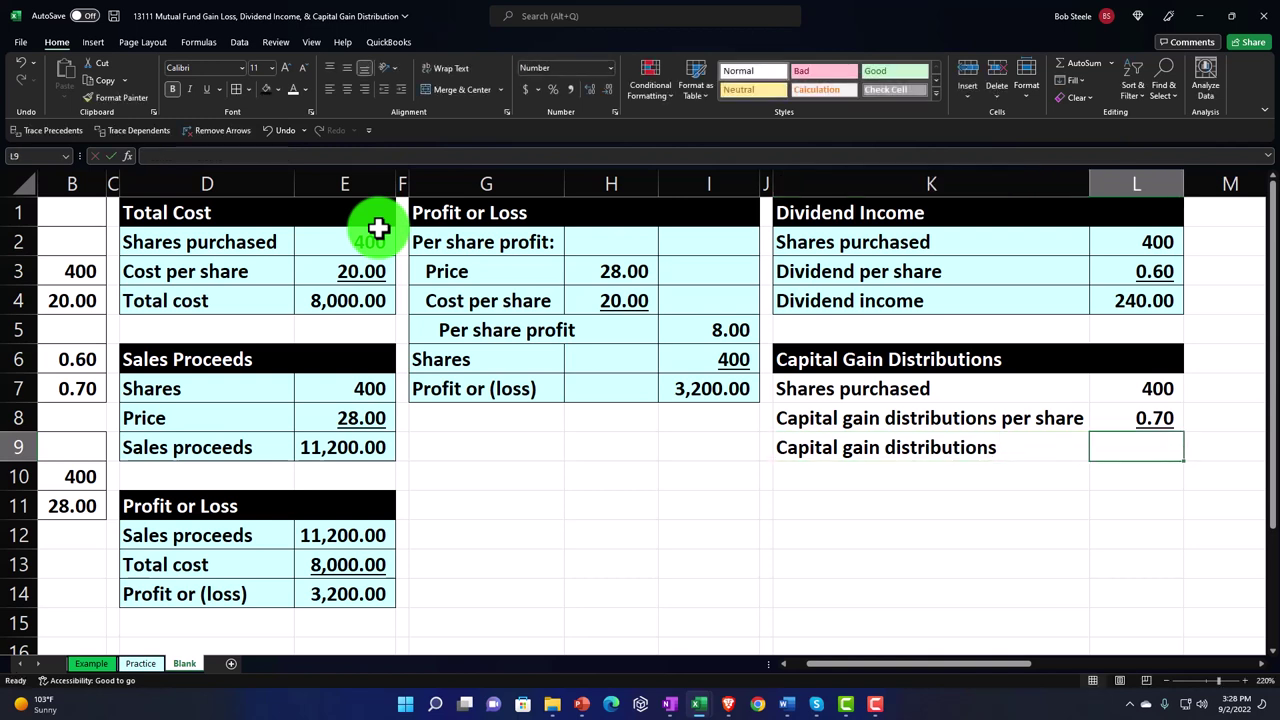
- Calculate the capital gain distributions in L9 with =L7*L8 and format the result with two decimals
type("=")
key("Up")
key("Up")
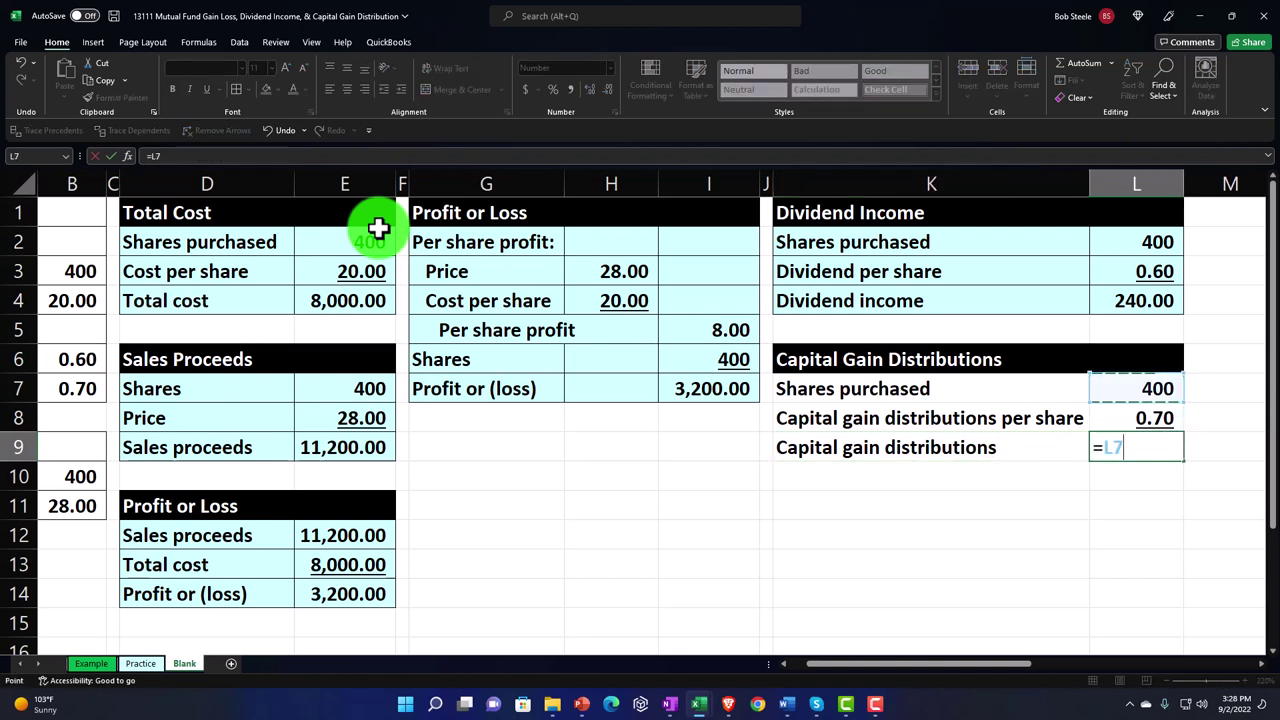
type("*")
key("Up")
key("Return")
key("Up")
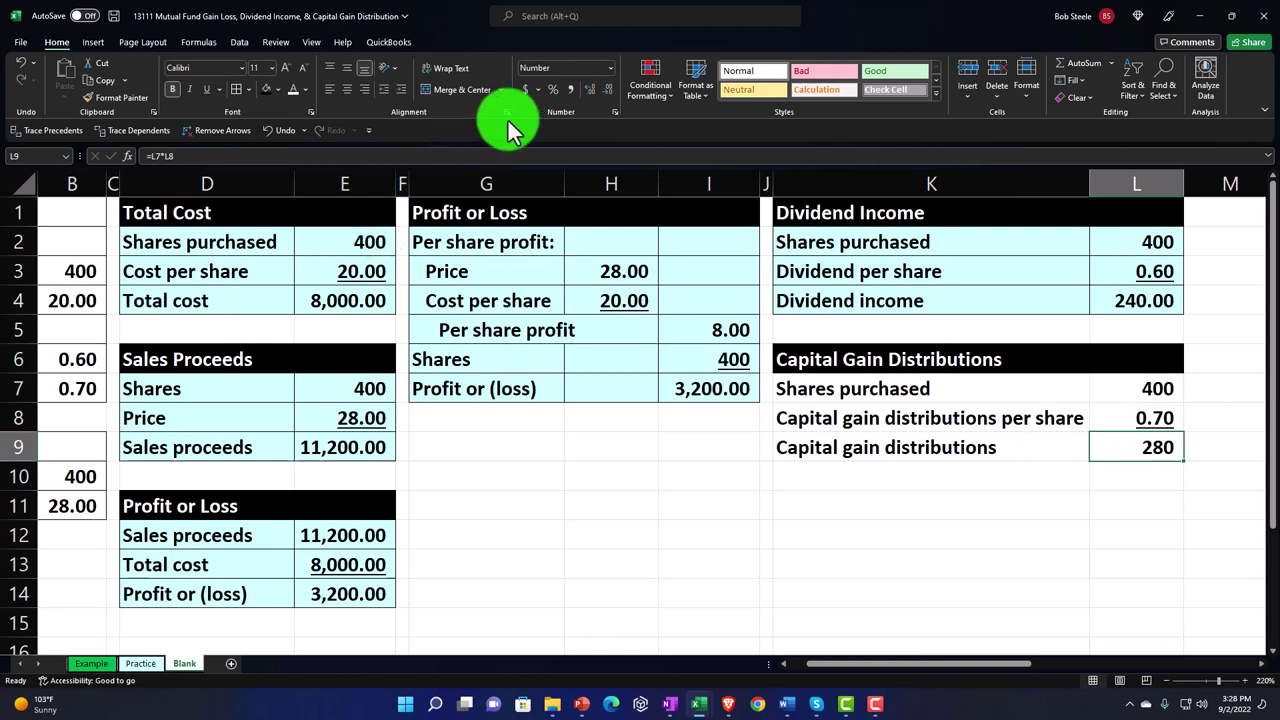
left_click(590, 93)
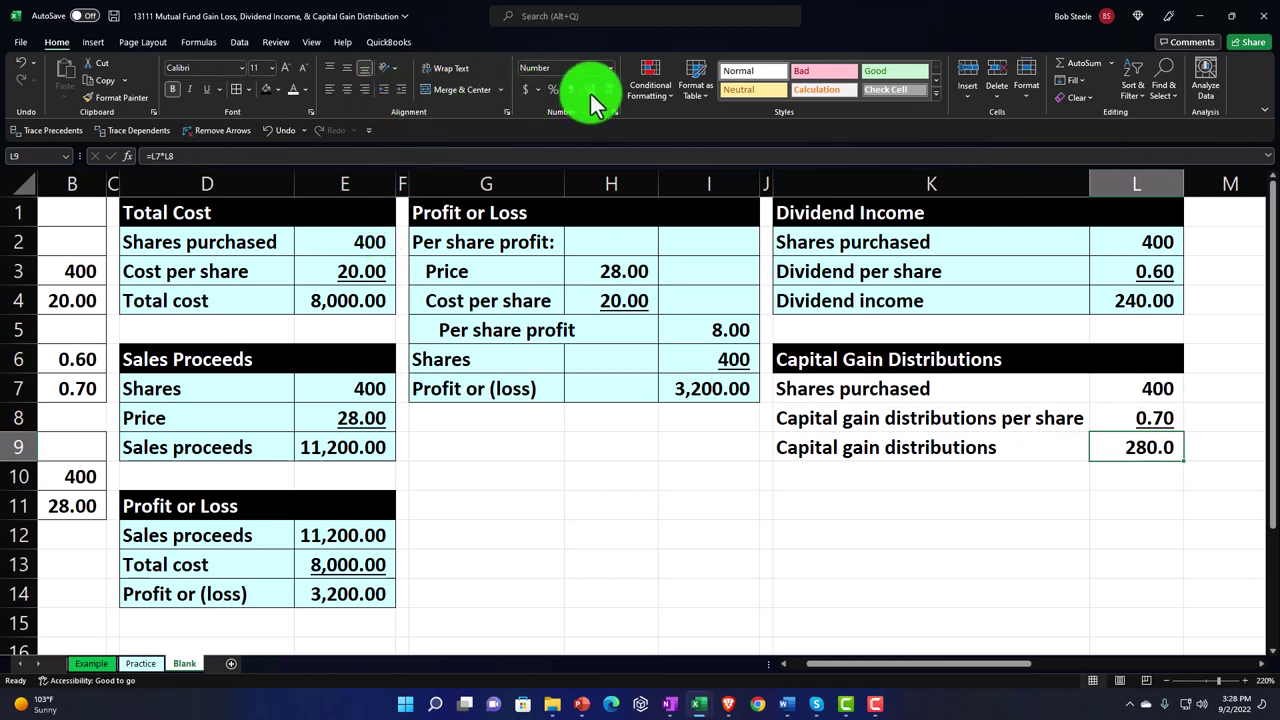
left_click(590, 93)
- Apply borders and the recently used light blue fill to the capital gain distributions block K7:L9
left_click_drag(808, 389, 1114, 449)
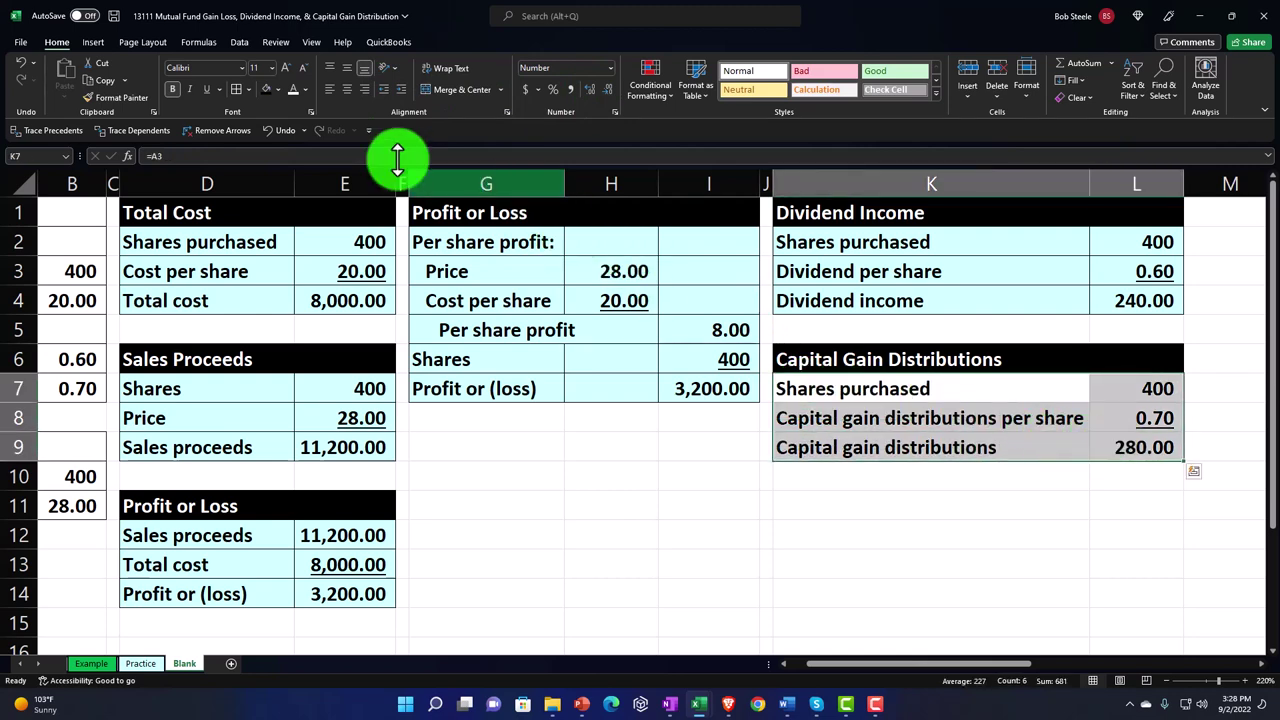
left_click(241, 94)
left_click(276, 86)
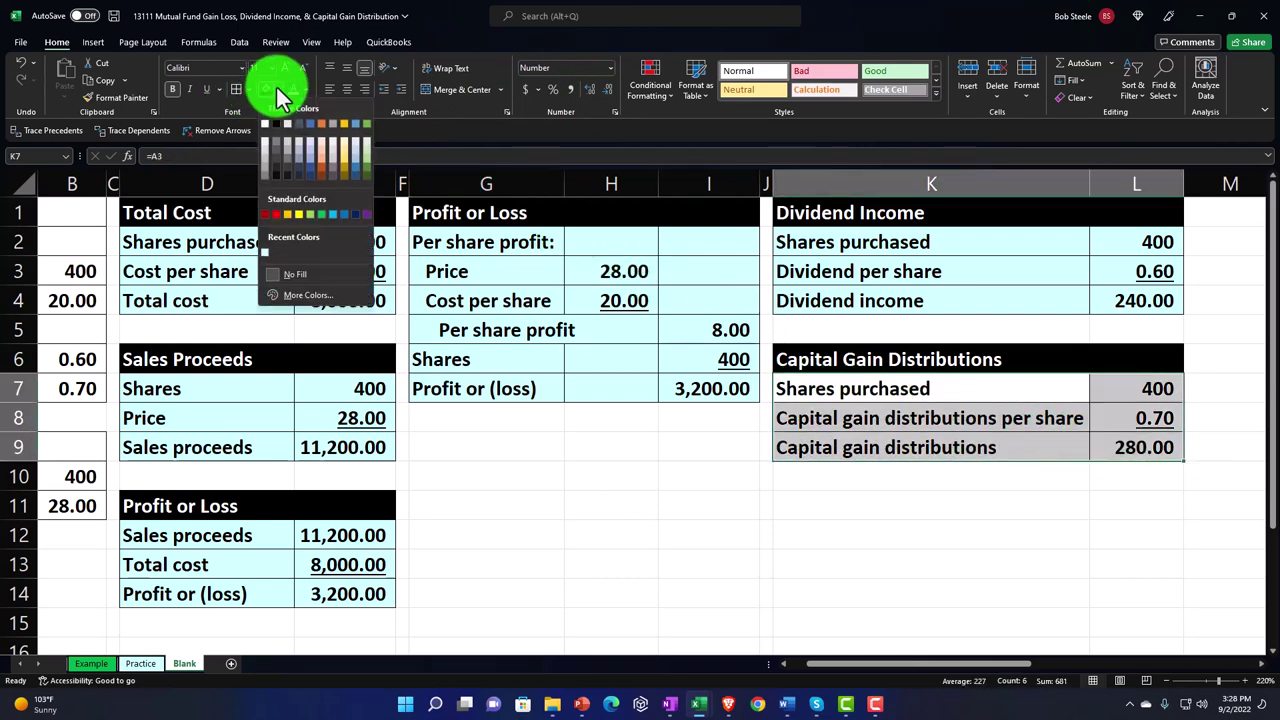
left_click(268, 251)
left_click(807, 514)
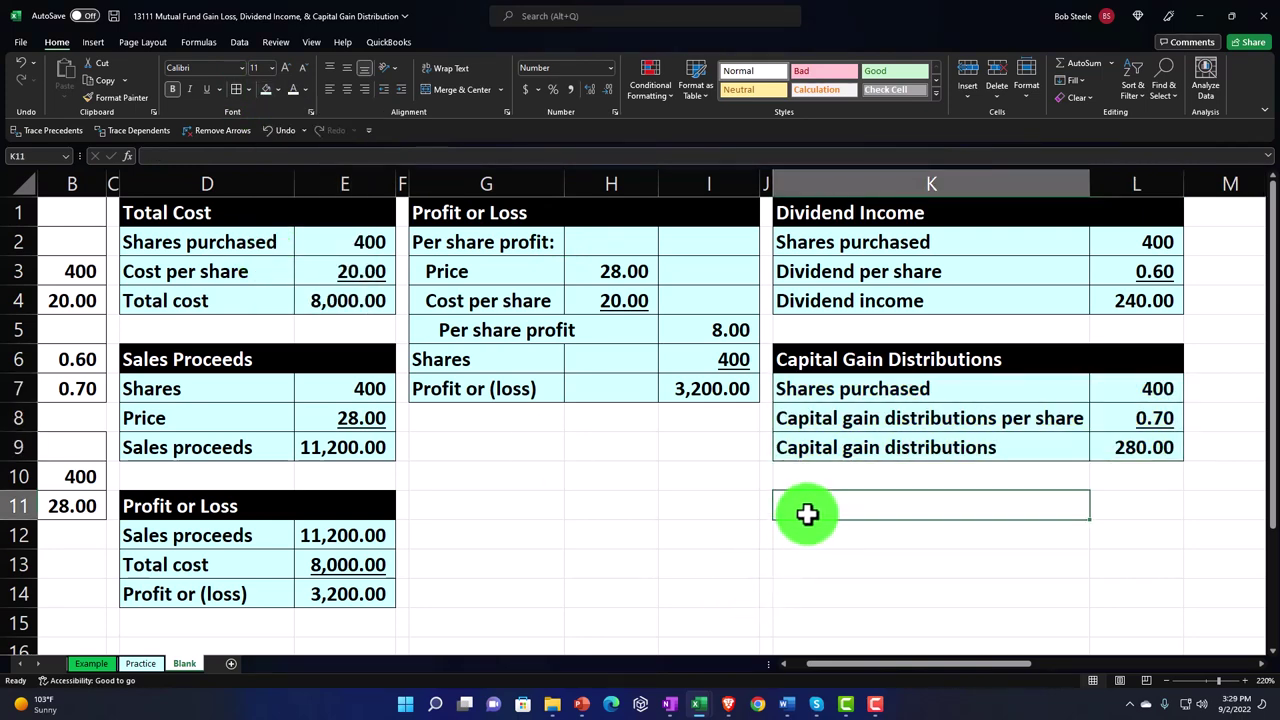
- Review the mutual fund inputs and the profit or loss, dividend income and capital gain distributions results in I7, L4 and L9
key("Left")
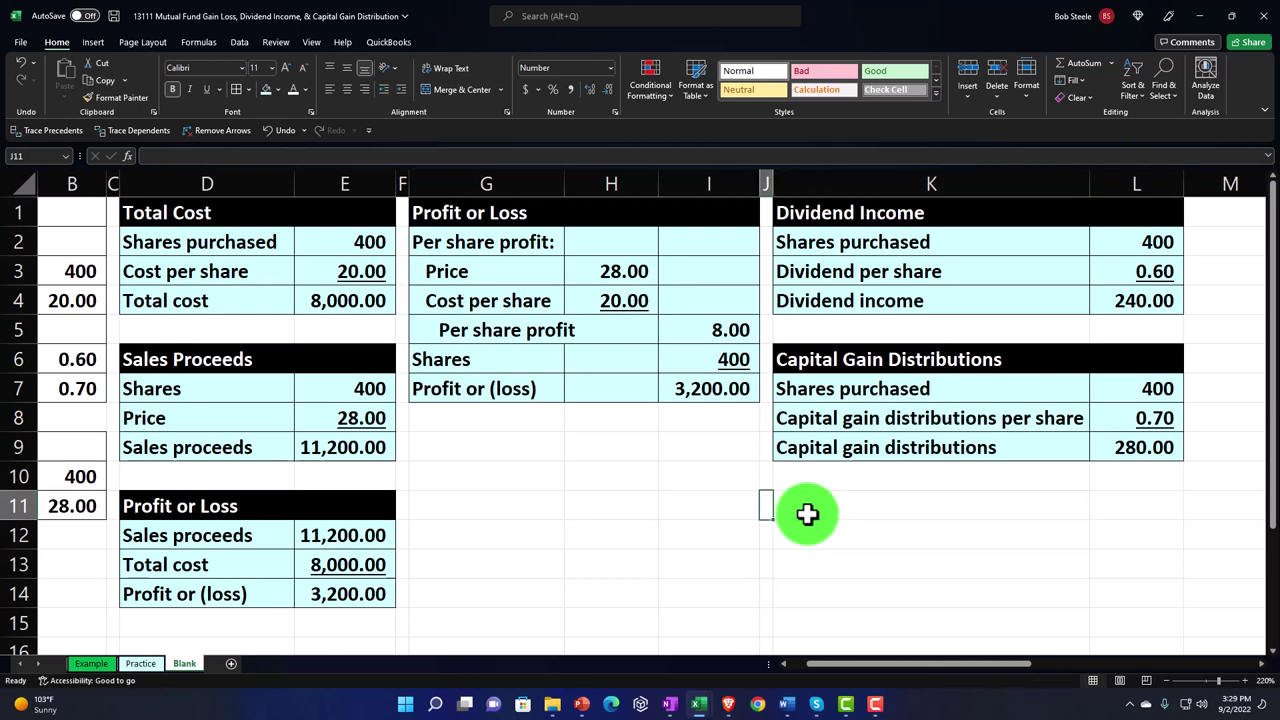
key("Home")
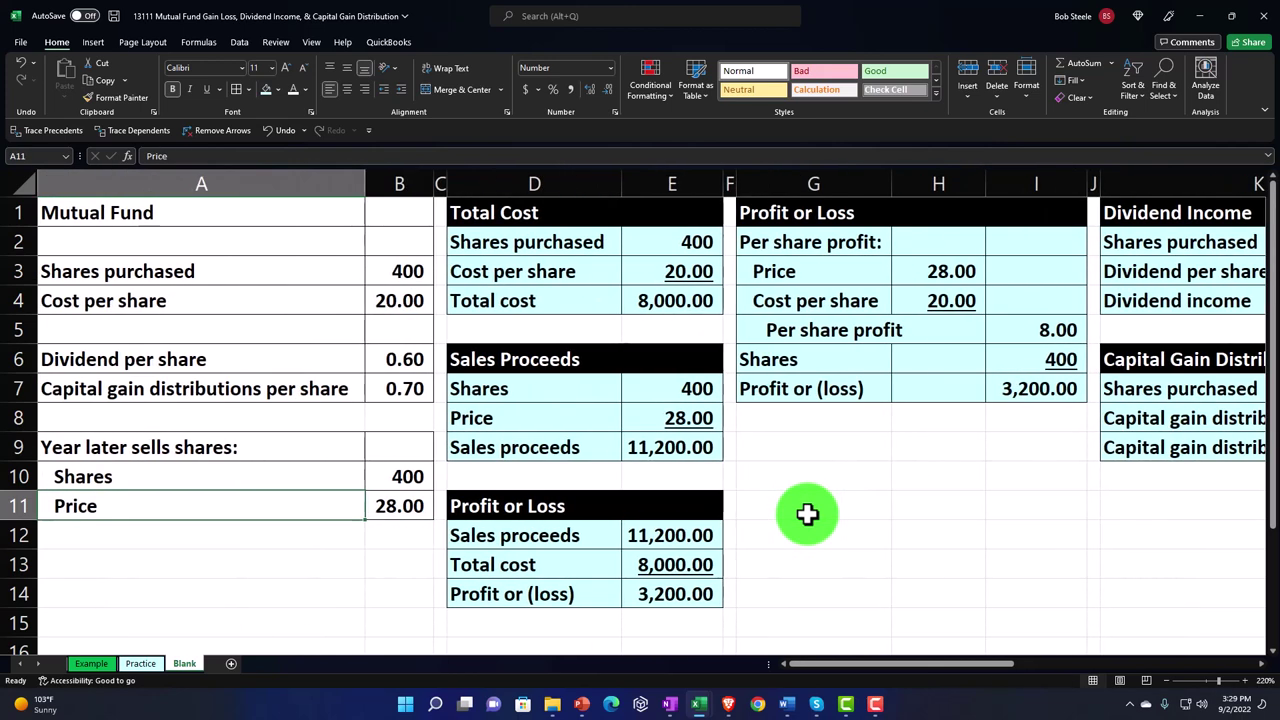
left_click(1000, 389)
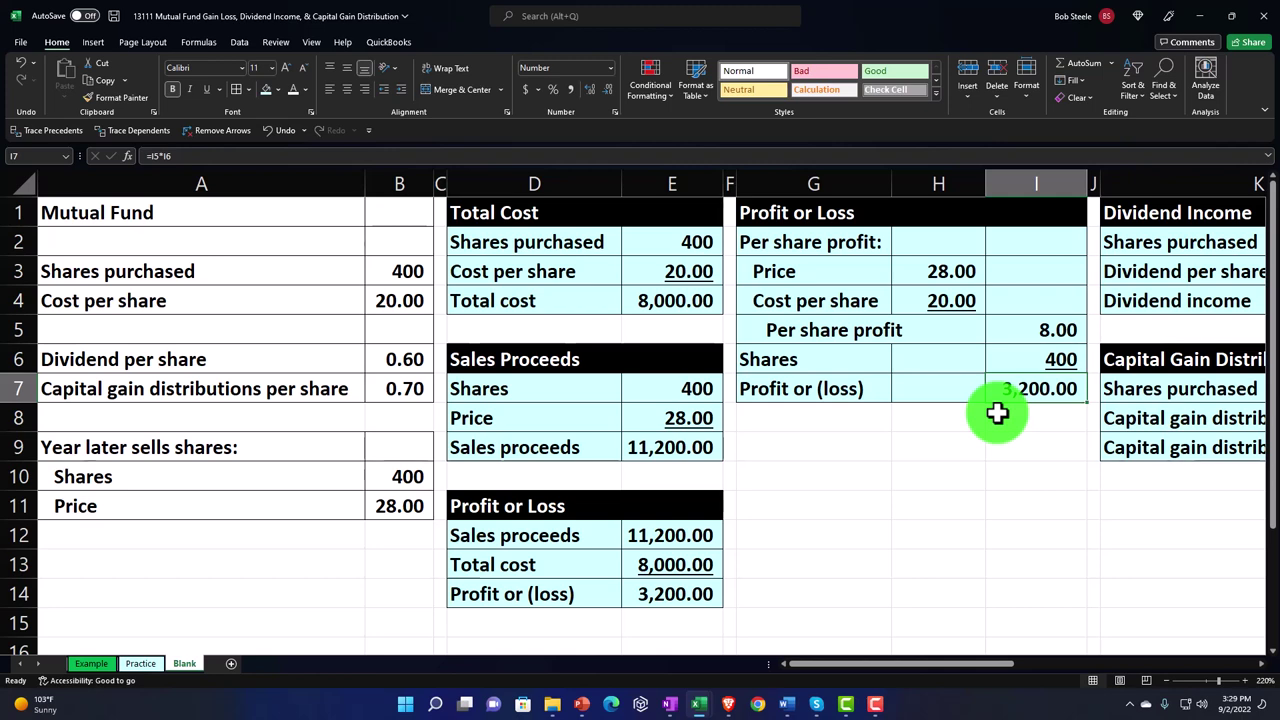
key("Right")
key("Right")
key("Right")
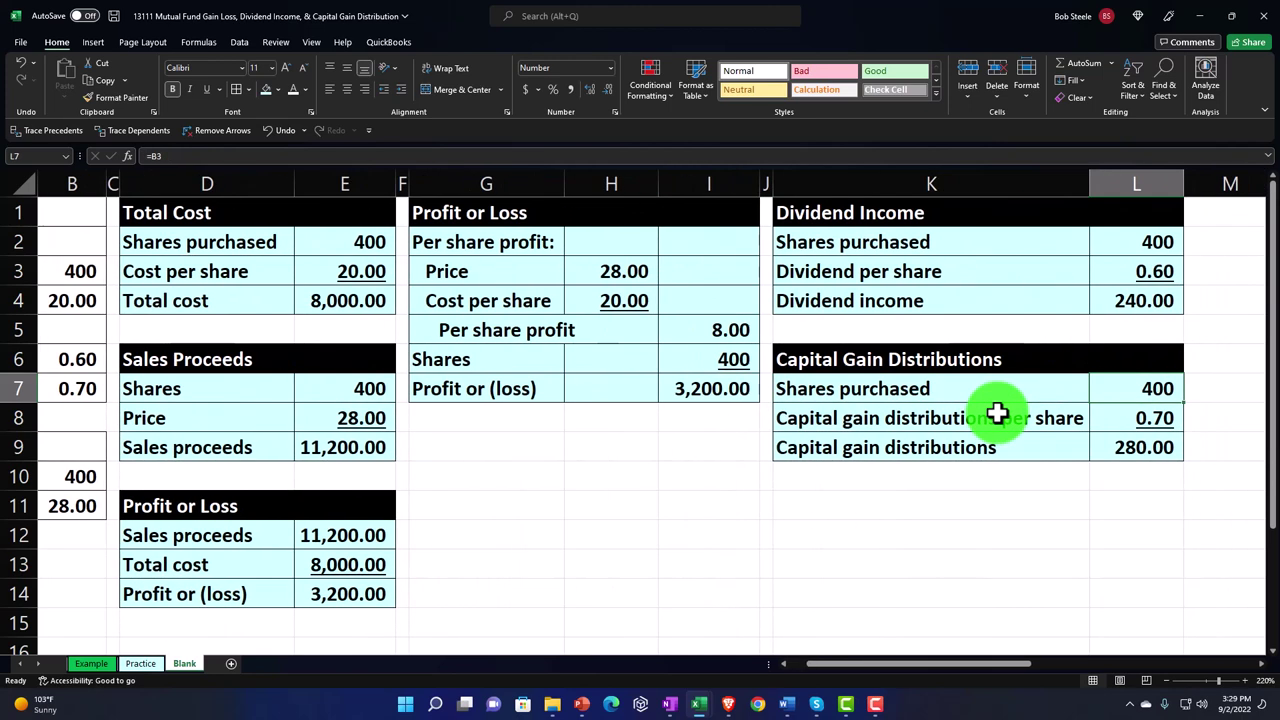
key("Up")
key("Up")
key("Up")
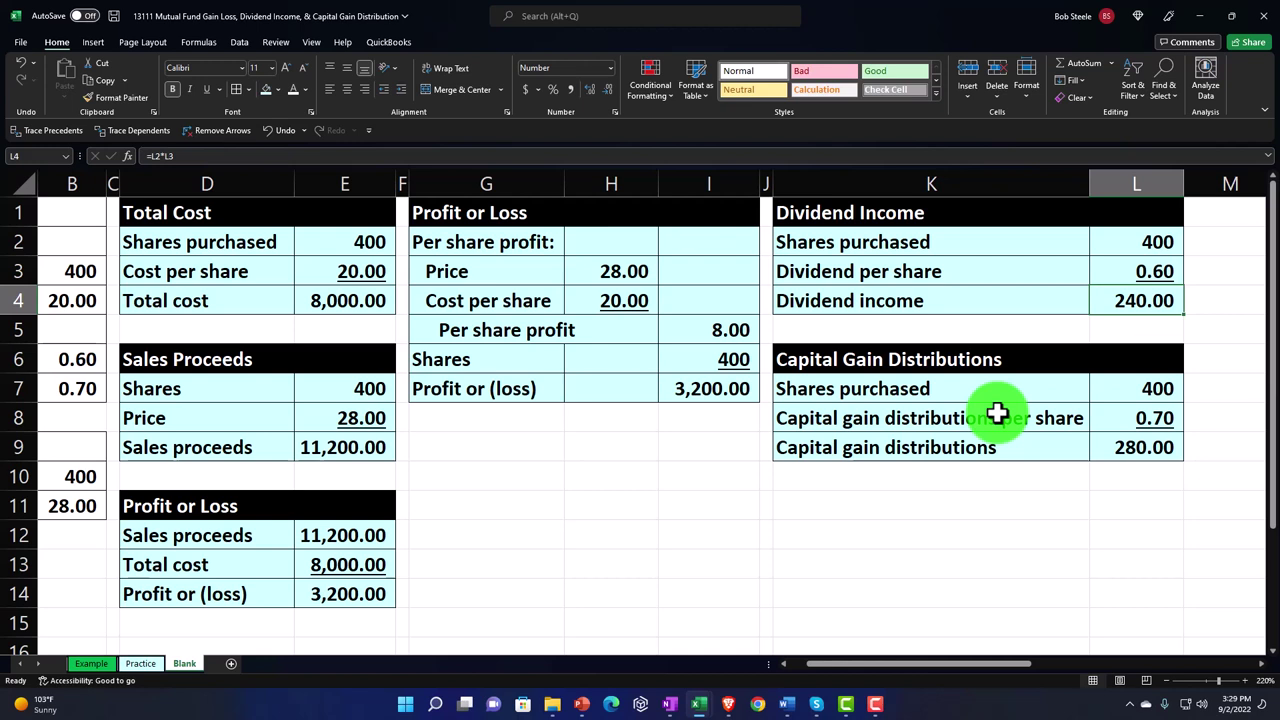
key("Down")
key("Down")
key("Down")
key("Down")
key("Down")
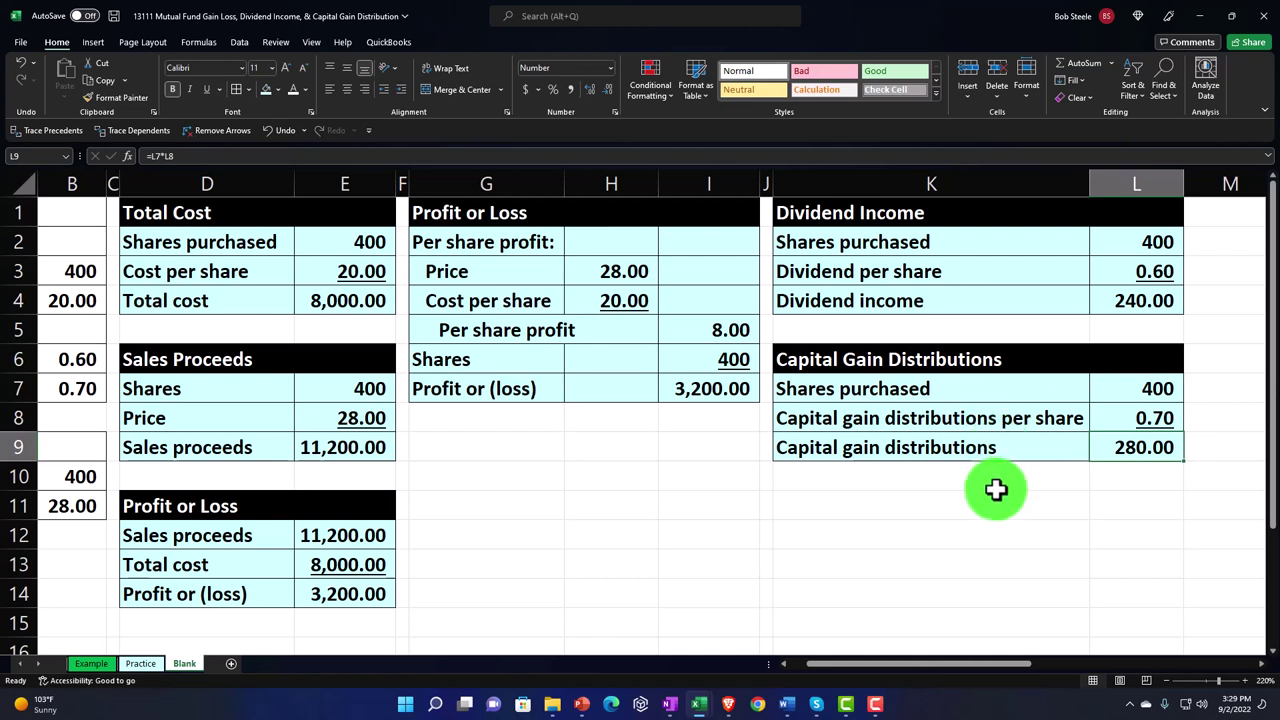
left_click(729, 395)
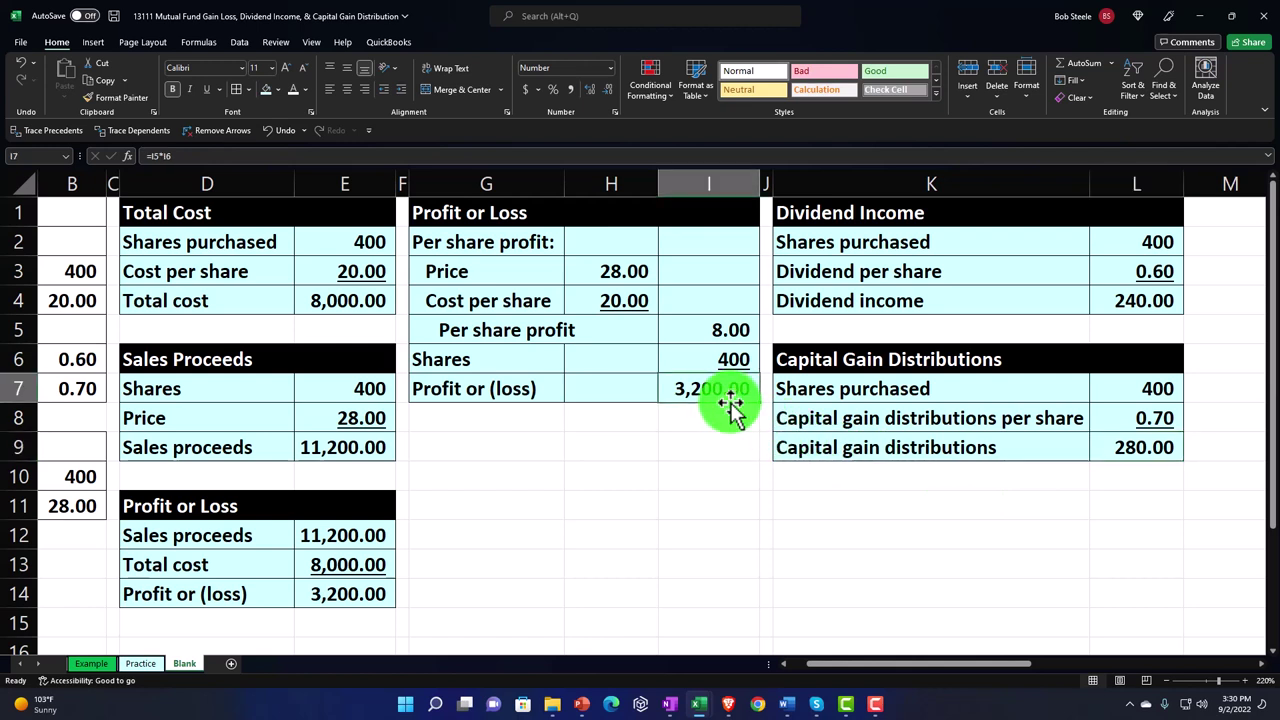
key("Down")
key("Down")
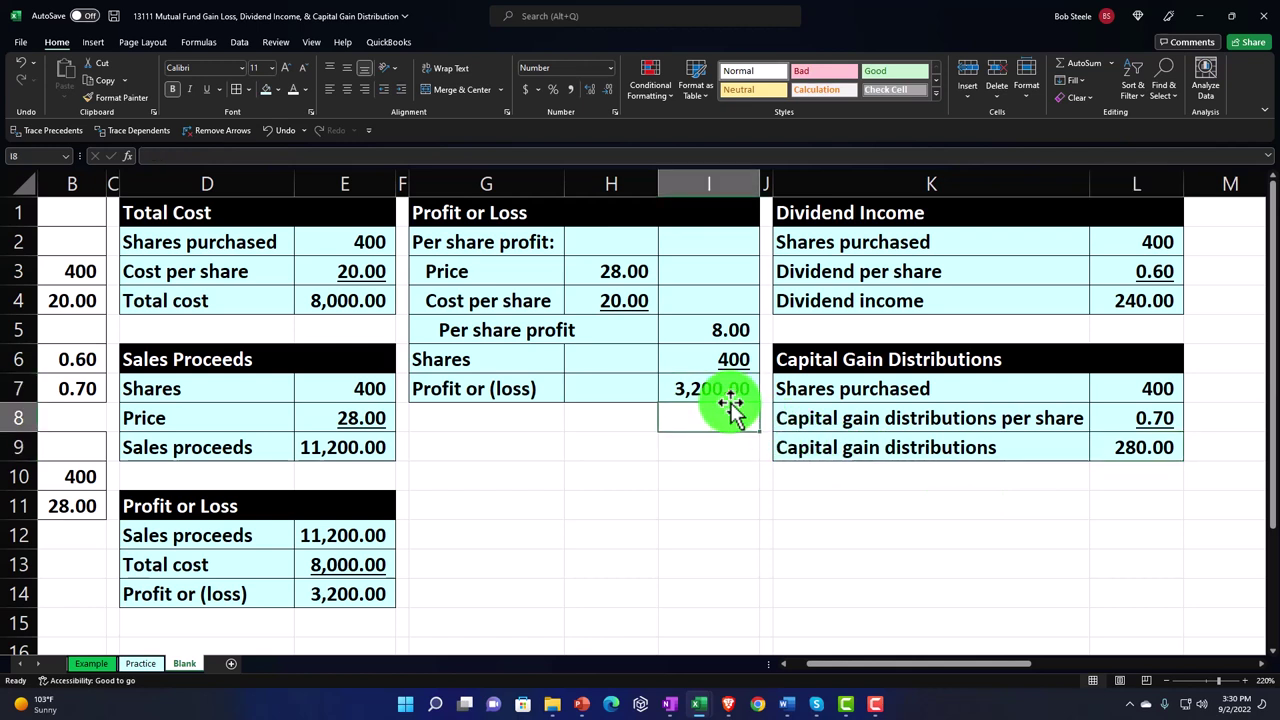
key("Right")
key("Right")
key("Right")
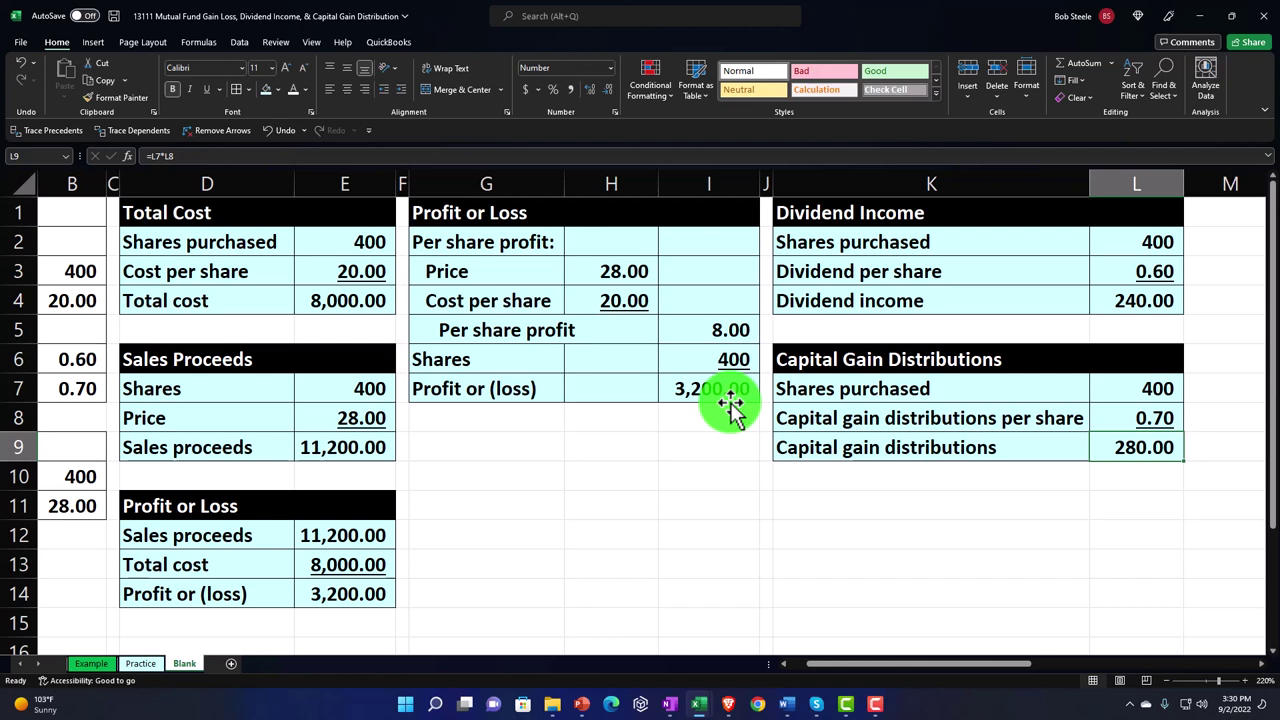
- Enter the label Total return in K11, below the Capital Gain Distributions block
key("Down")
key("Down")
key("Left")
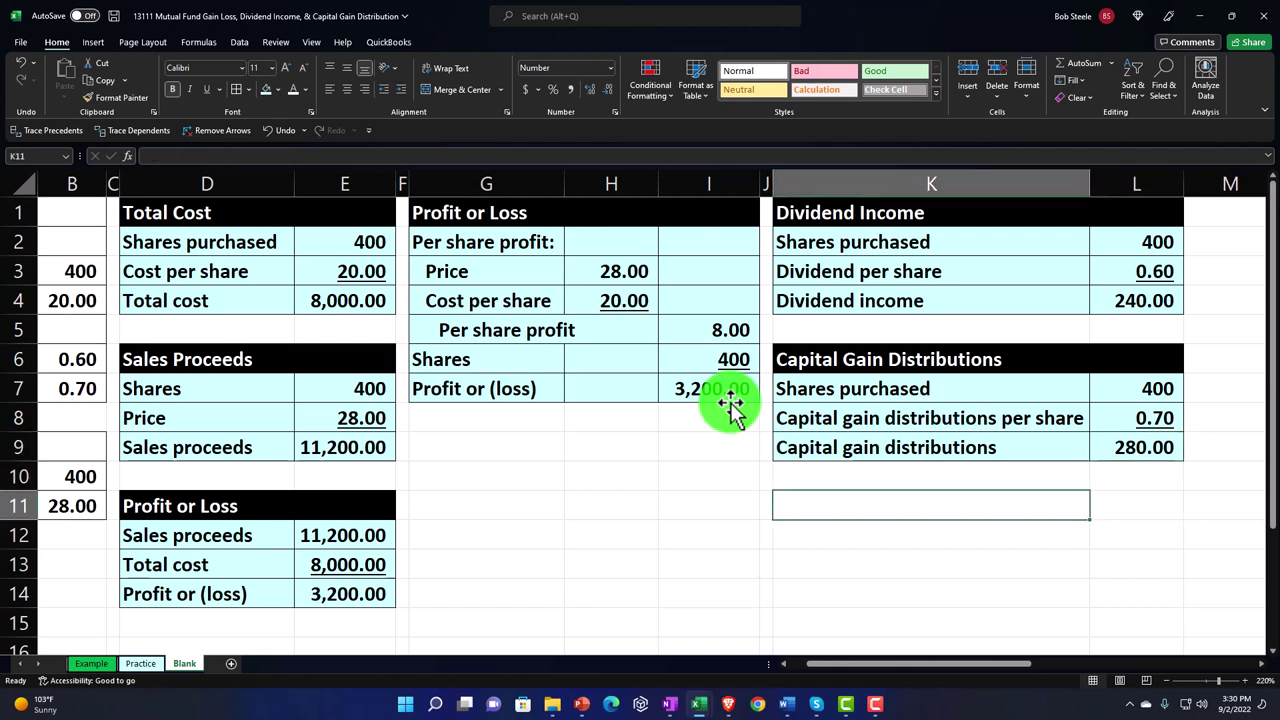
type("To")
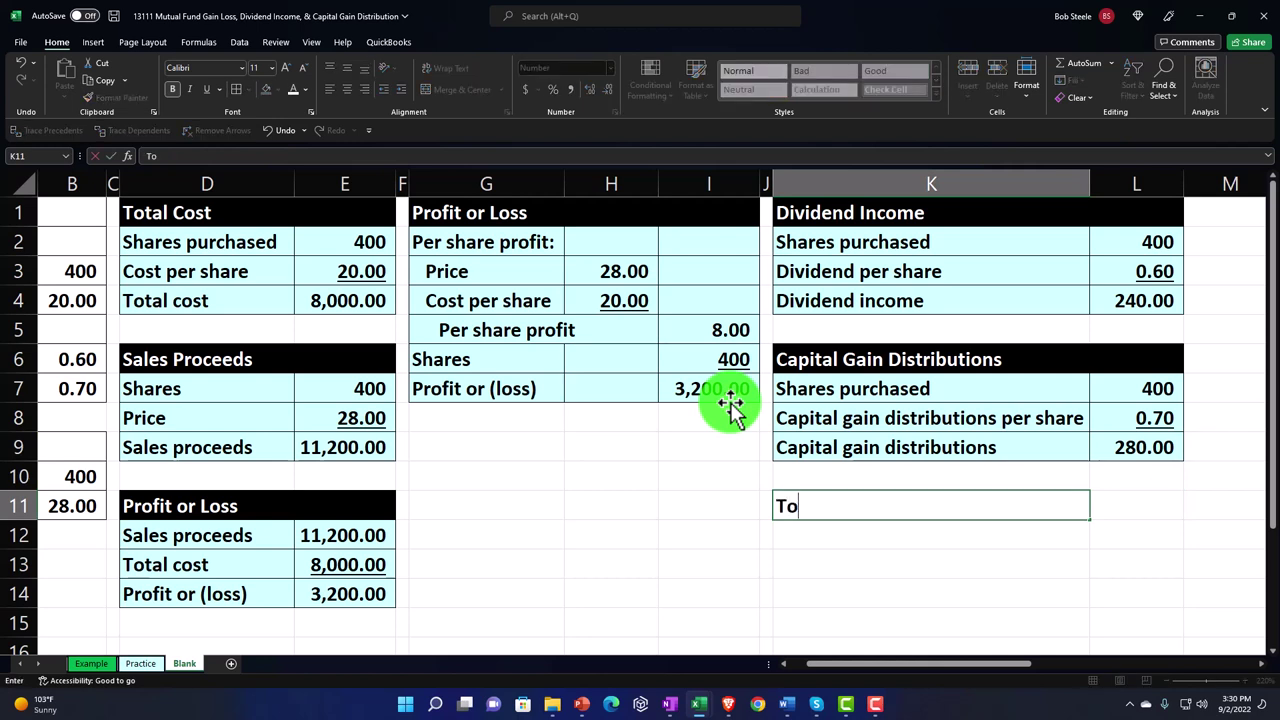
type("tal return")
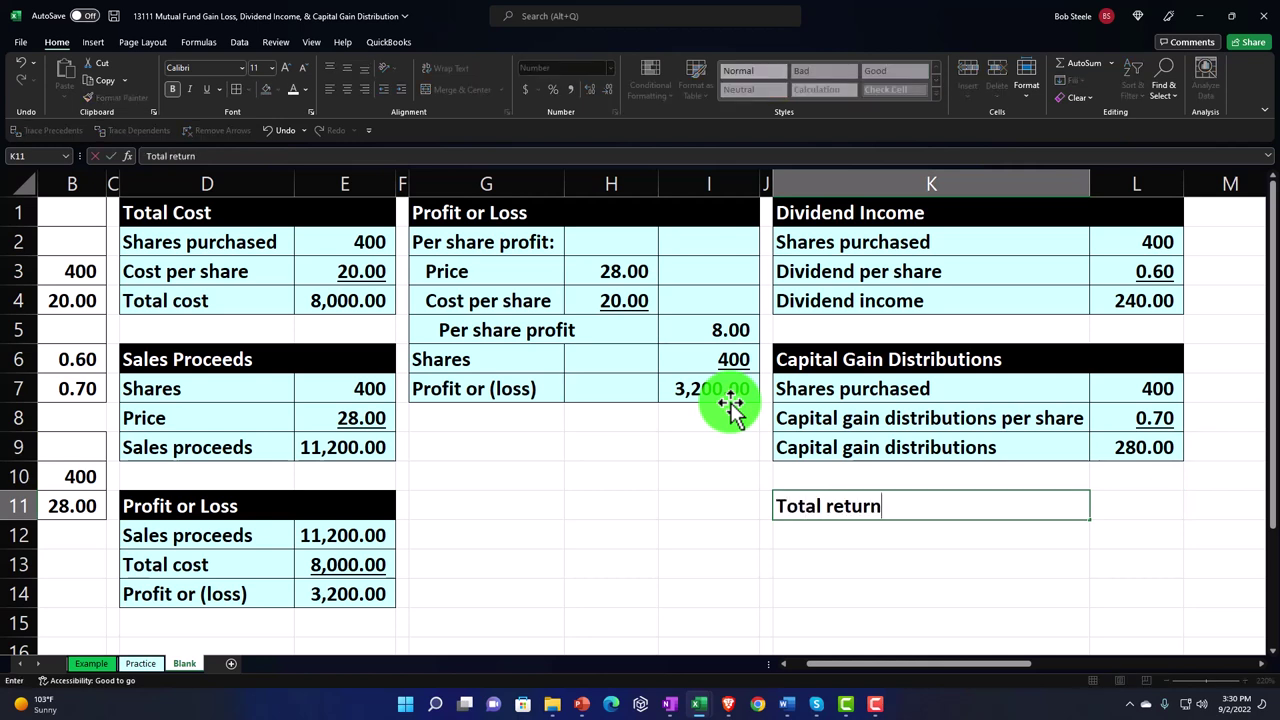
key("Right")
- Calculate the total return in L11 by adding profit, dividend income and capital gain distributions with =I7+L4+L9
type("=")
key("Left")
key("Left")
key("Left")
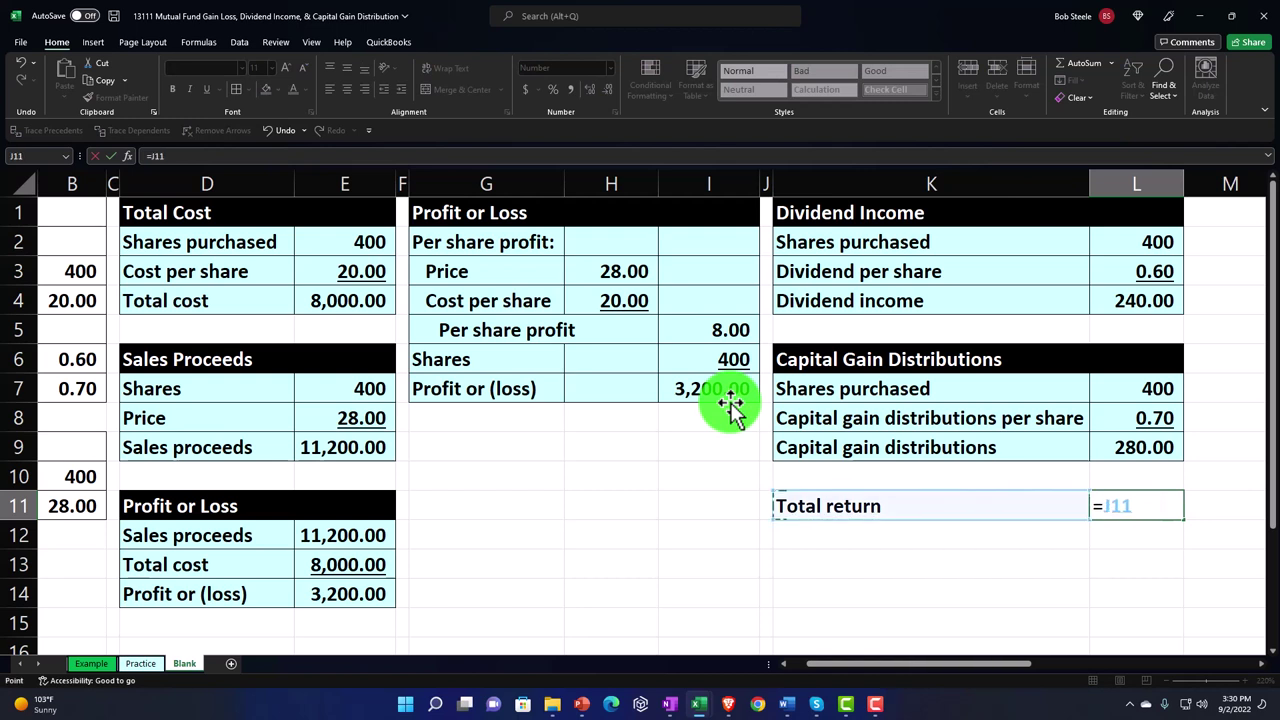
key("Up")
key("Up")
key("Up")
key("Up")
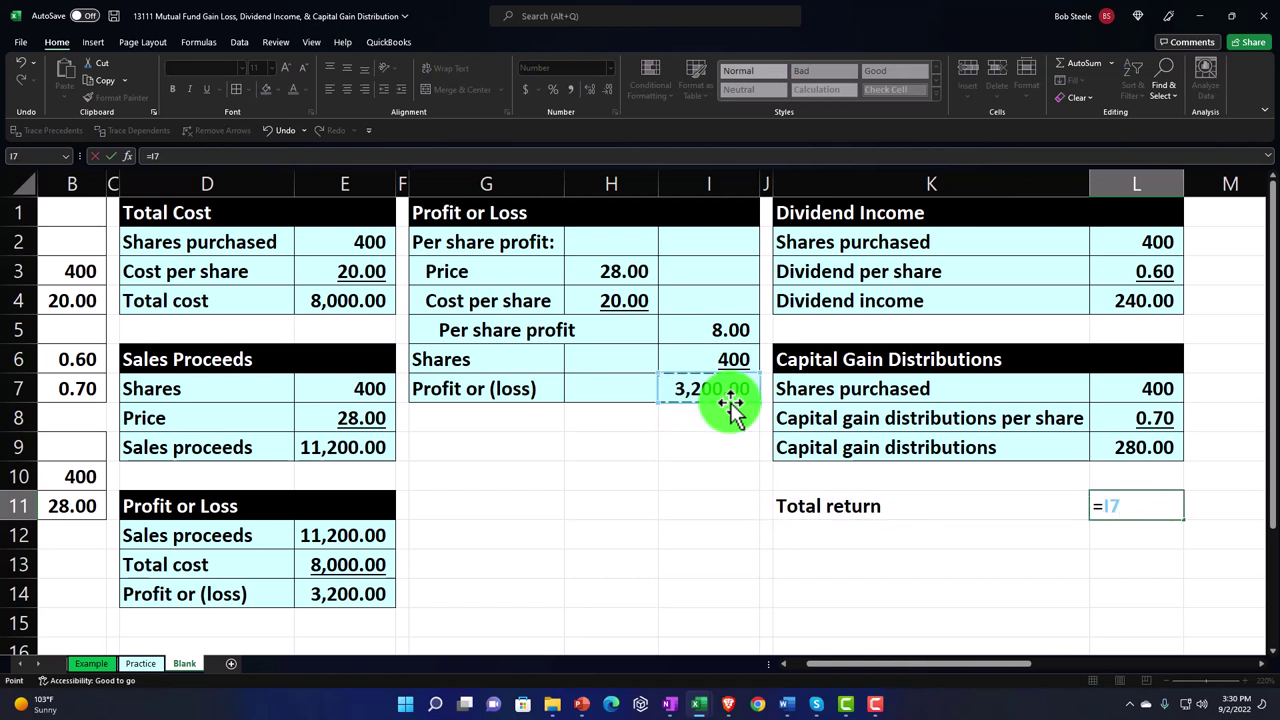
type("+")
key("Up")
key("Up")
key("Up")
key("Up")
key("Up")
key("Up")
key("Up")
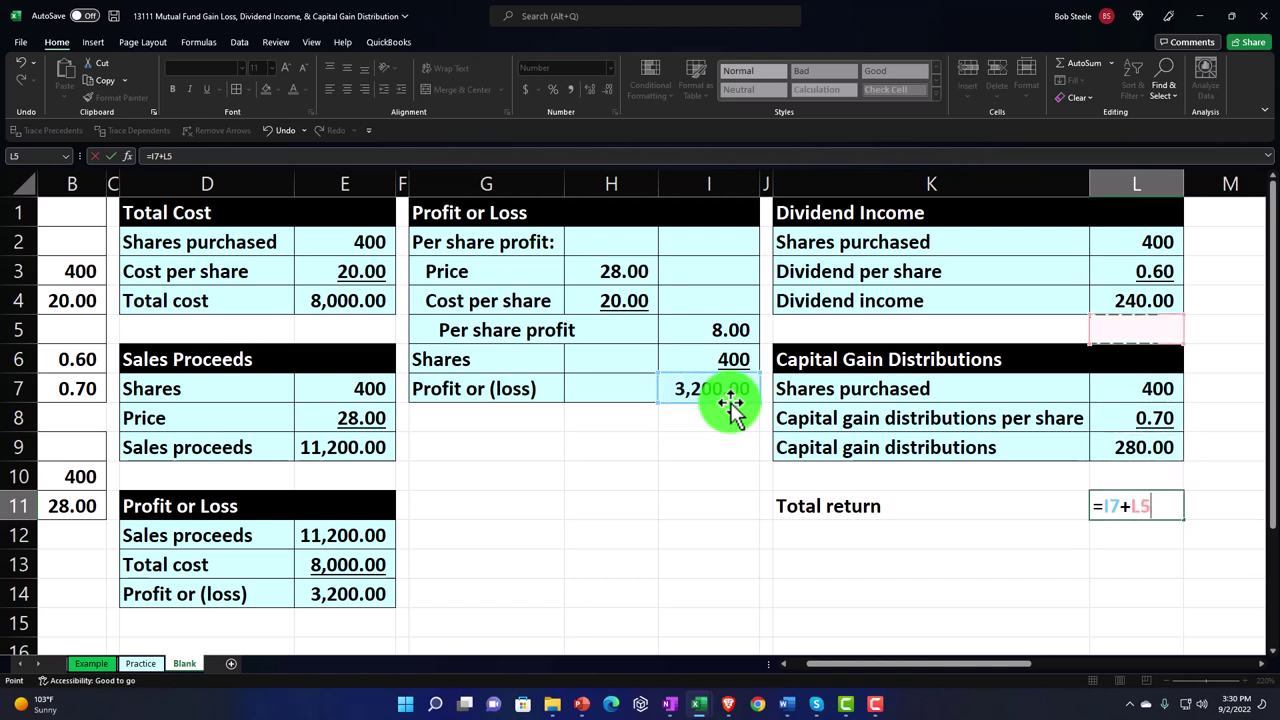
type("+")
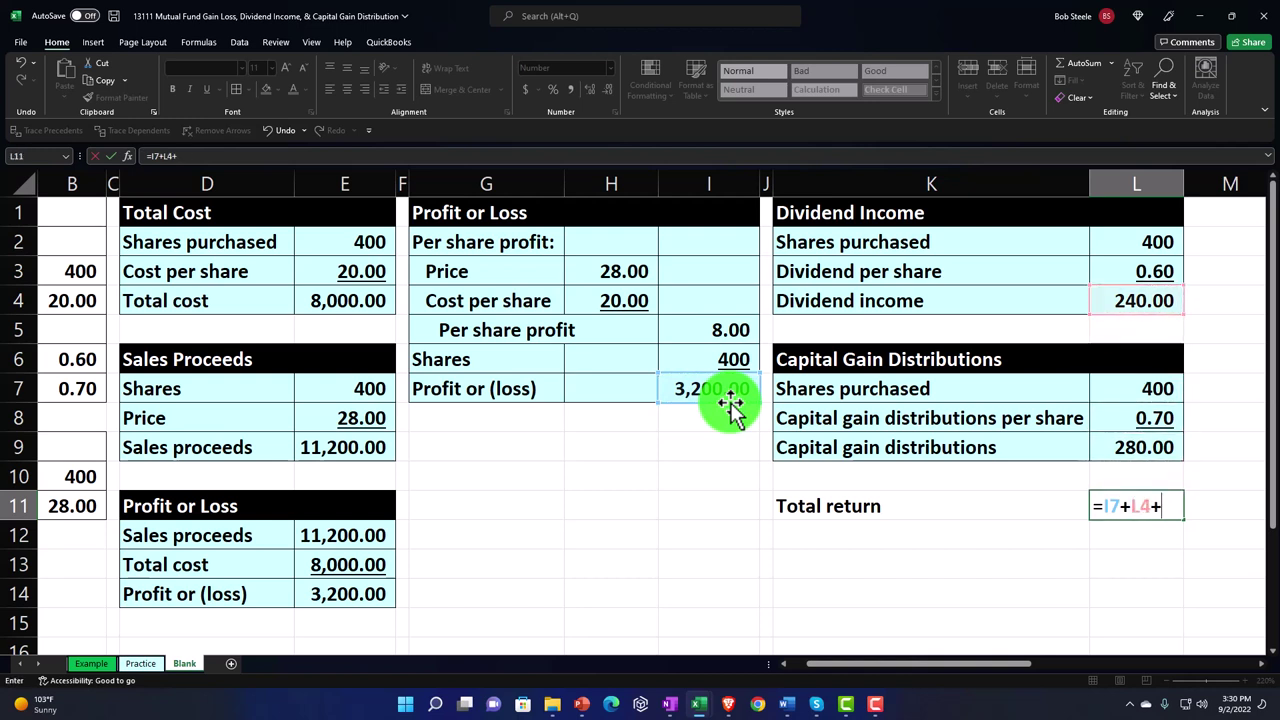
key("Up")
key("Up")
key("Return")
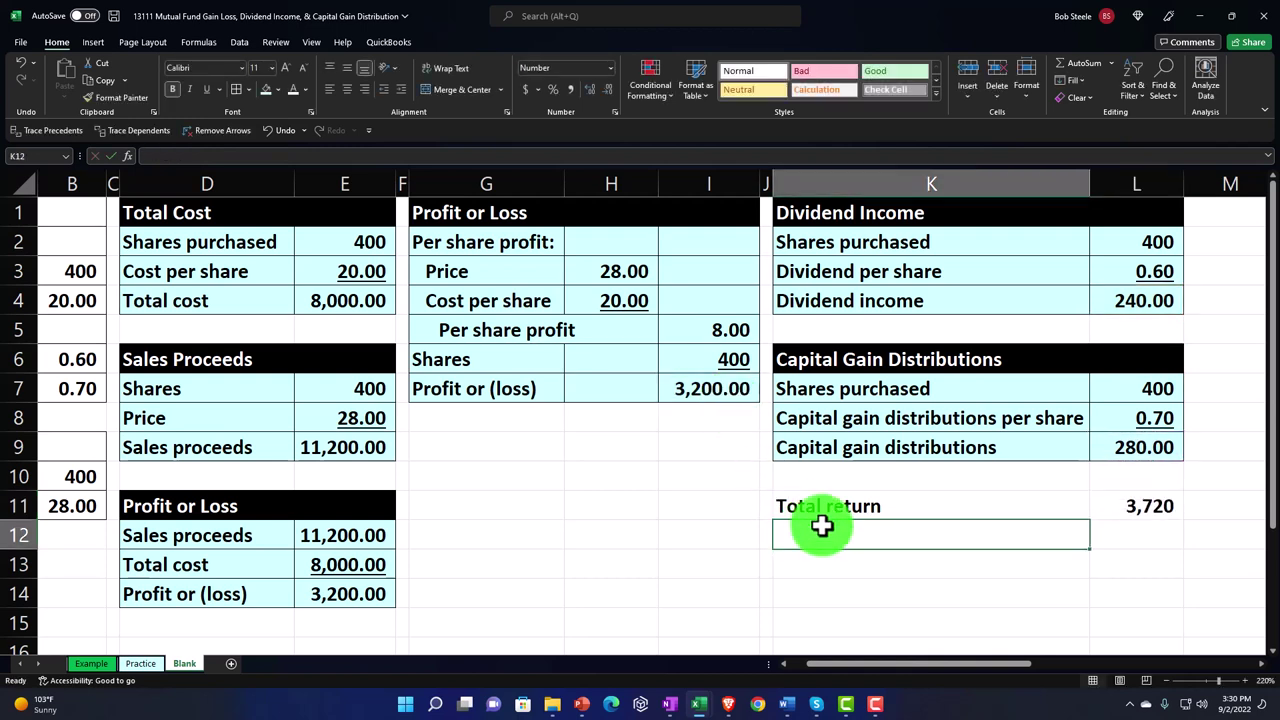
- Apply borders and the light blue fill to the total return row K11:L11
left_click(880, 506)
left_click_drag(1098, 507, 1098, 507)
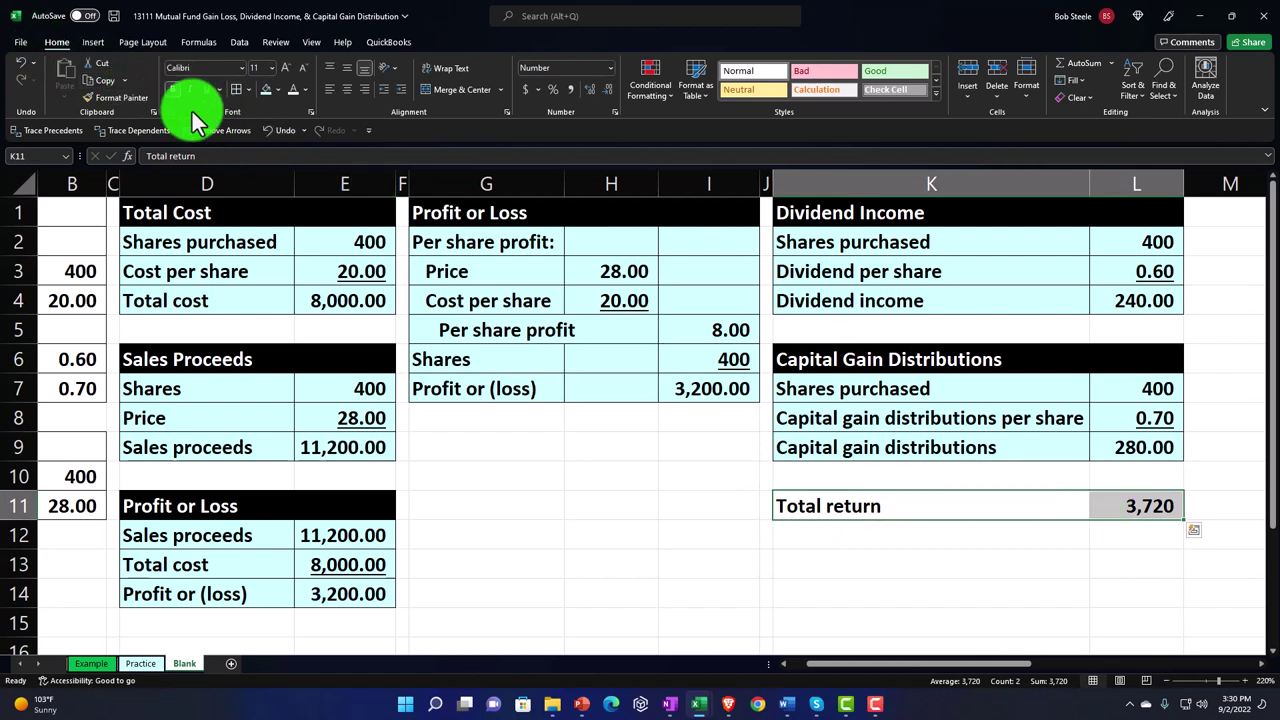
left_click(263, 92)
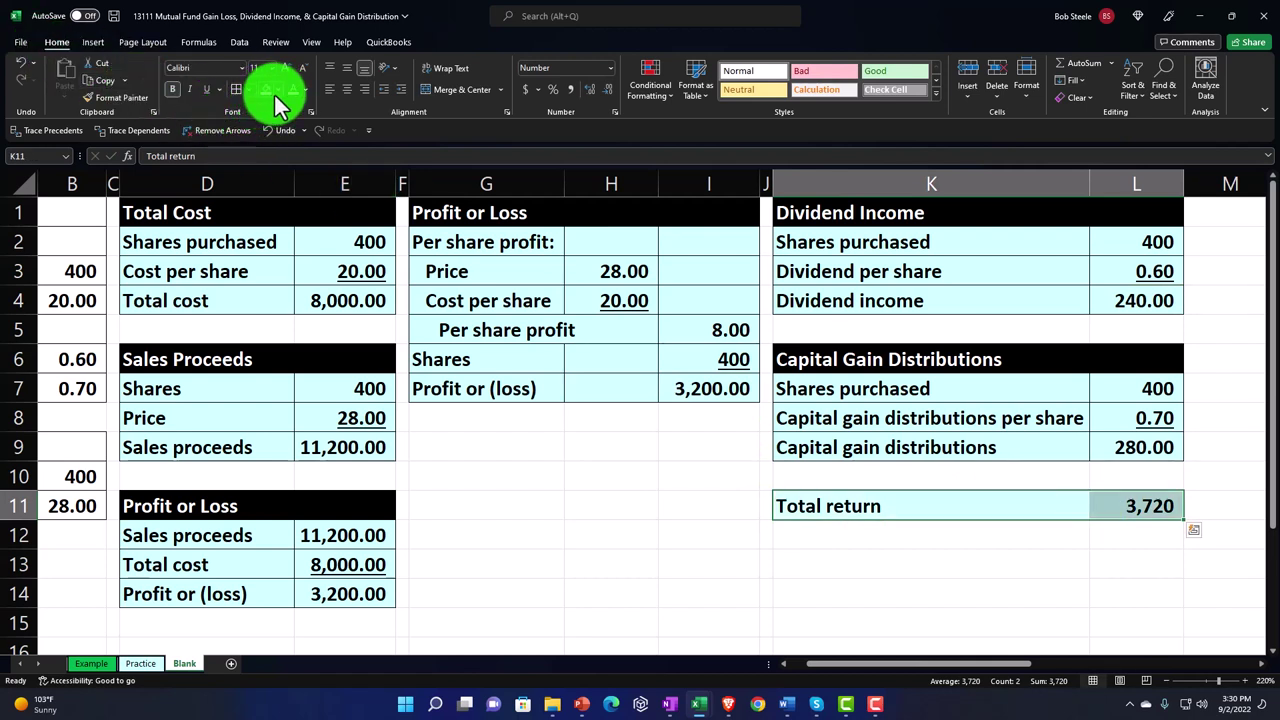
left_click(604, 483)
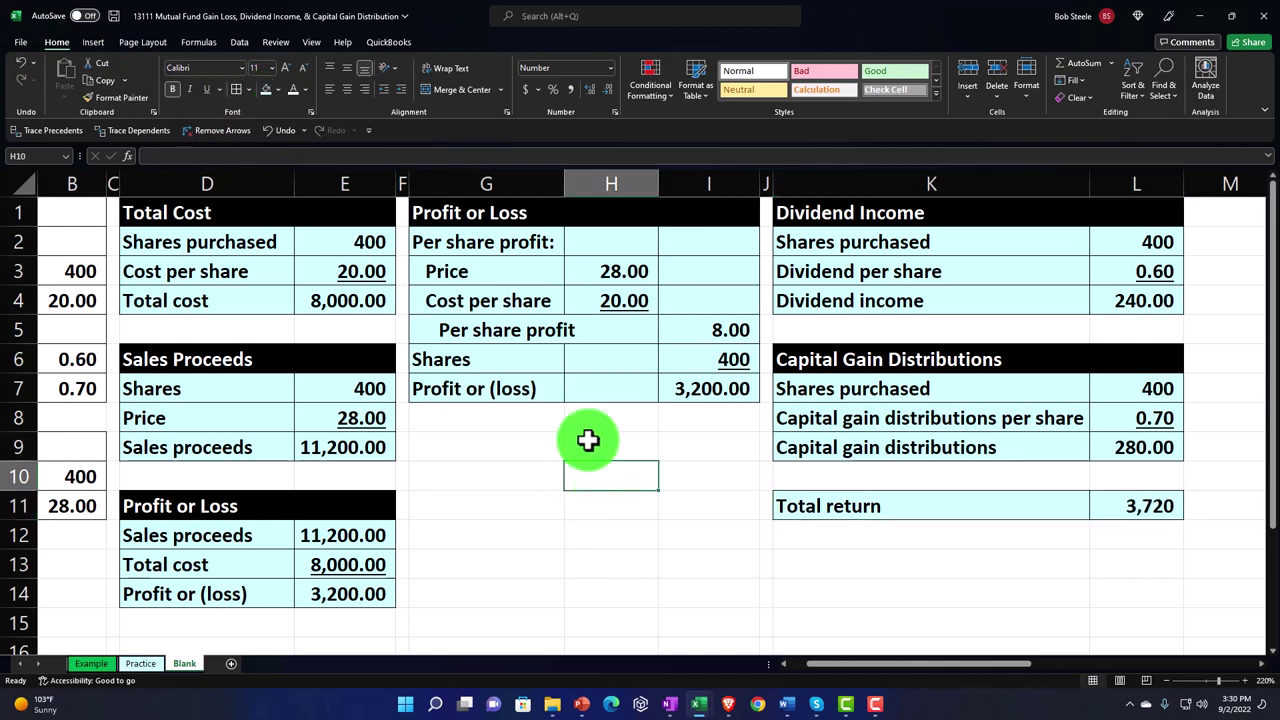
- Run a spelling check on the worksheet, continuing from the beginning of the sheet
left_click(275, 42)
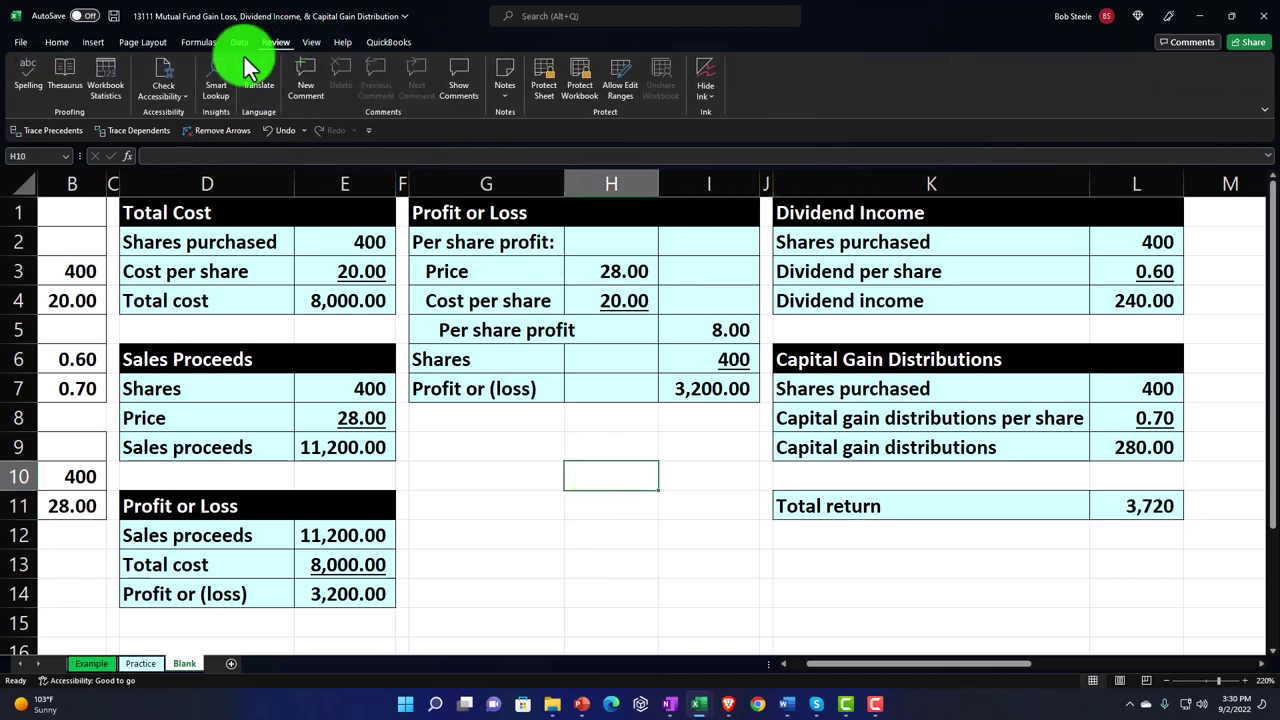
left_click(28, 78)
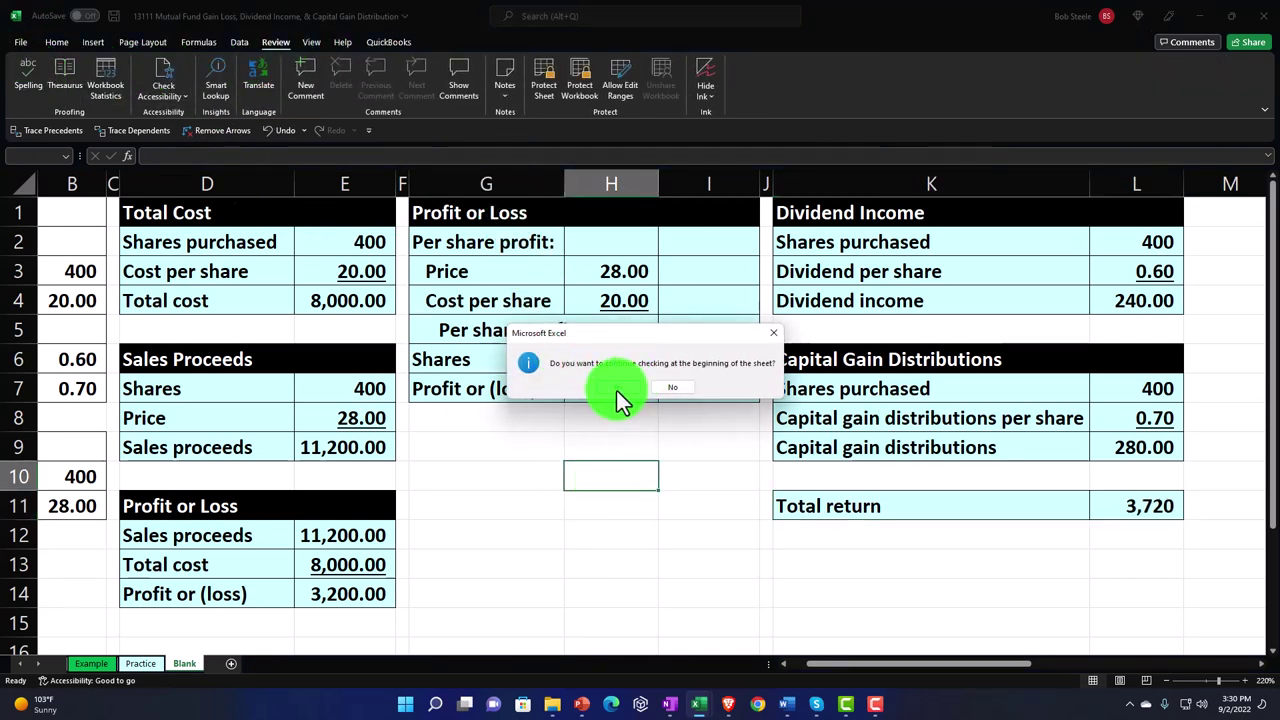
left_click(617, 392)
left_click(636, 394)
left_click(632, 427)
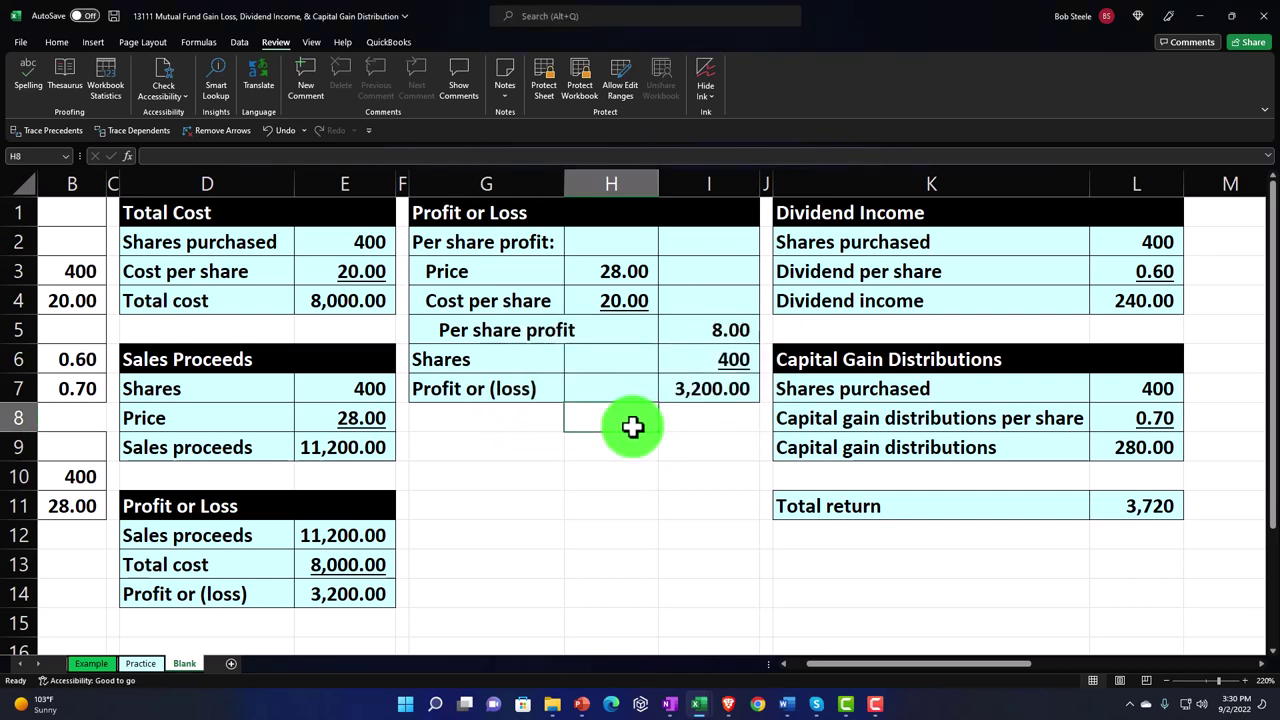
key("Left")
key("Left")
key("Left")
key("Left")
key("Left")
key("Left")
key("Left")
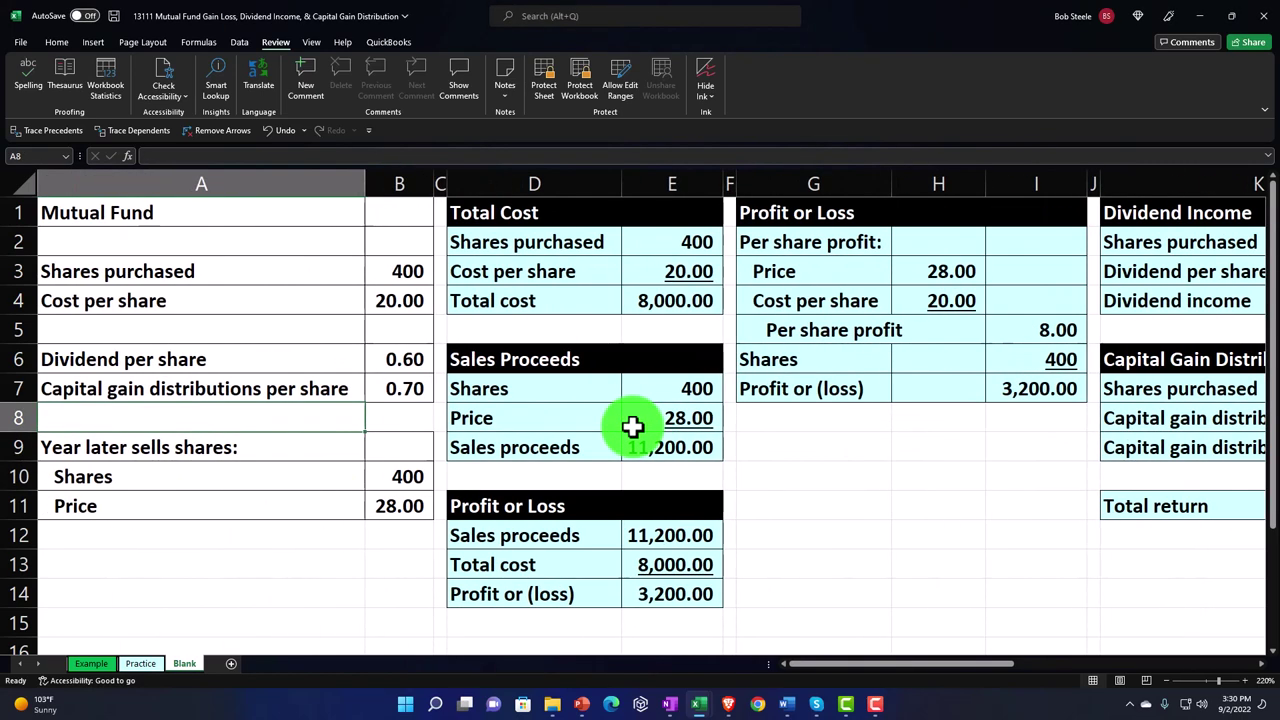